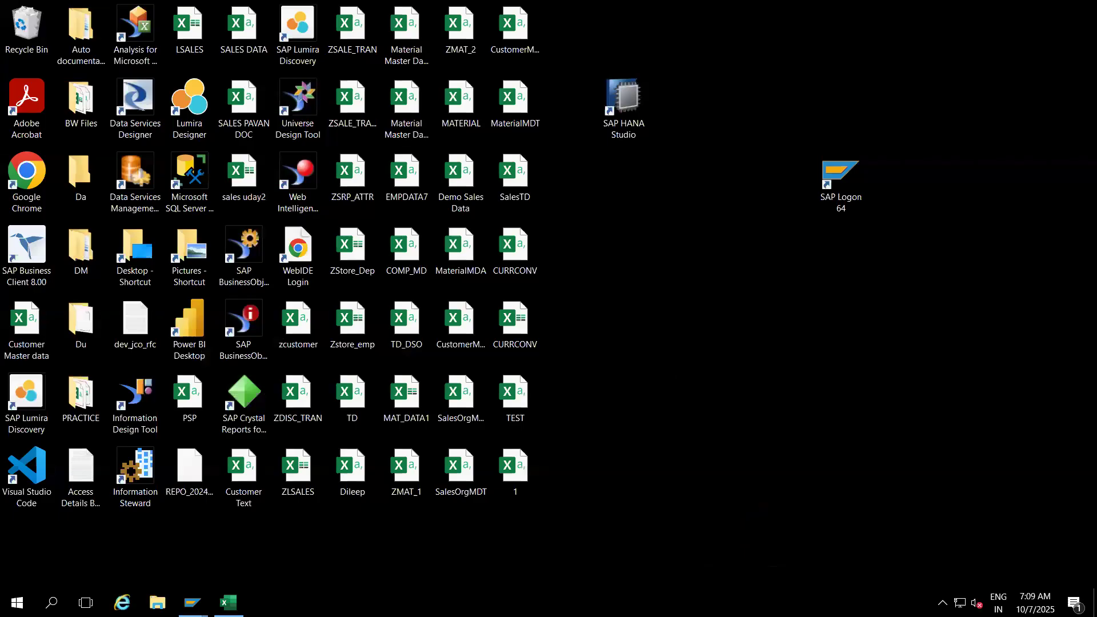
# Switch to the Book1 workbook in Excel and examine the Source and Target field lists starting in row 25
pyautogui.click(229, 603)
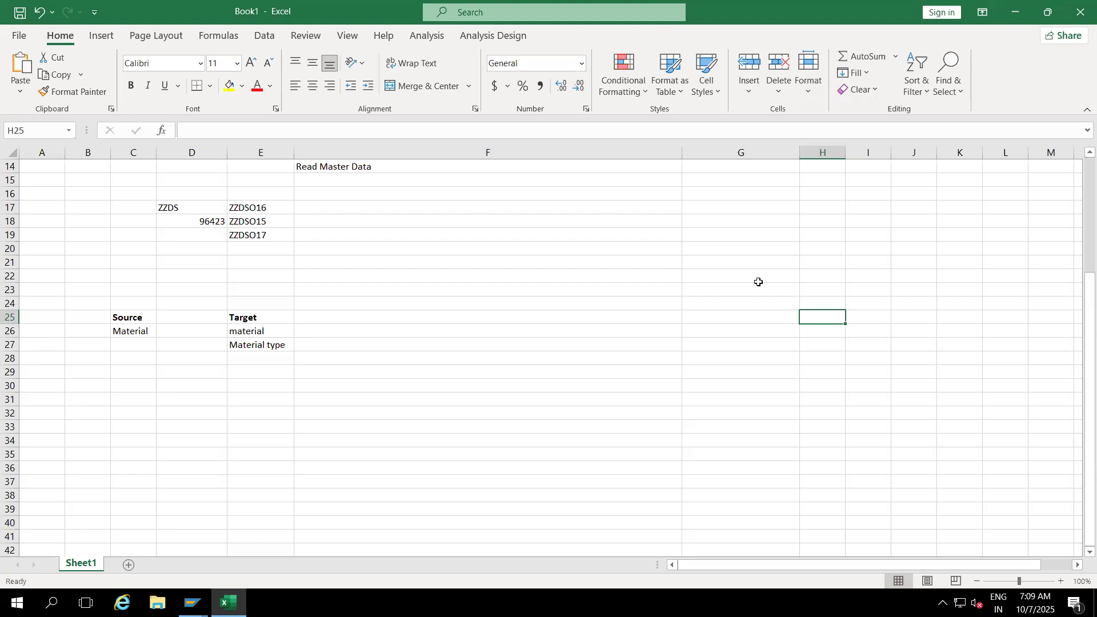
pyautogui.click(315, 403)
pyautogui.click(256, 355)
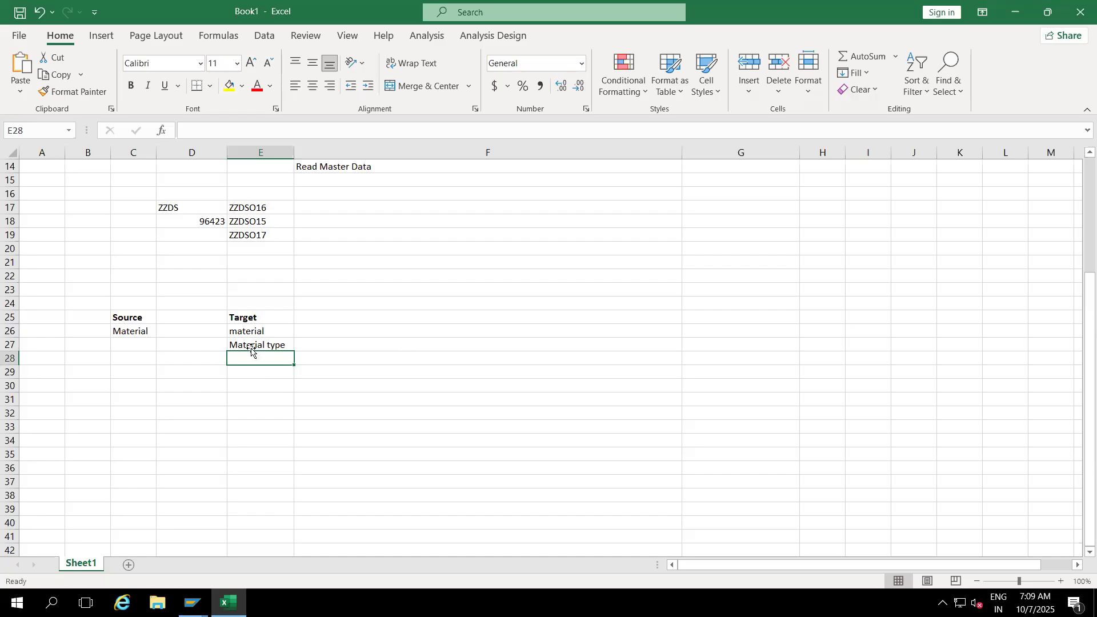
pyautogui.click(248, 341)
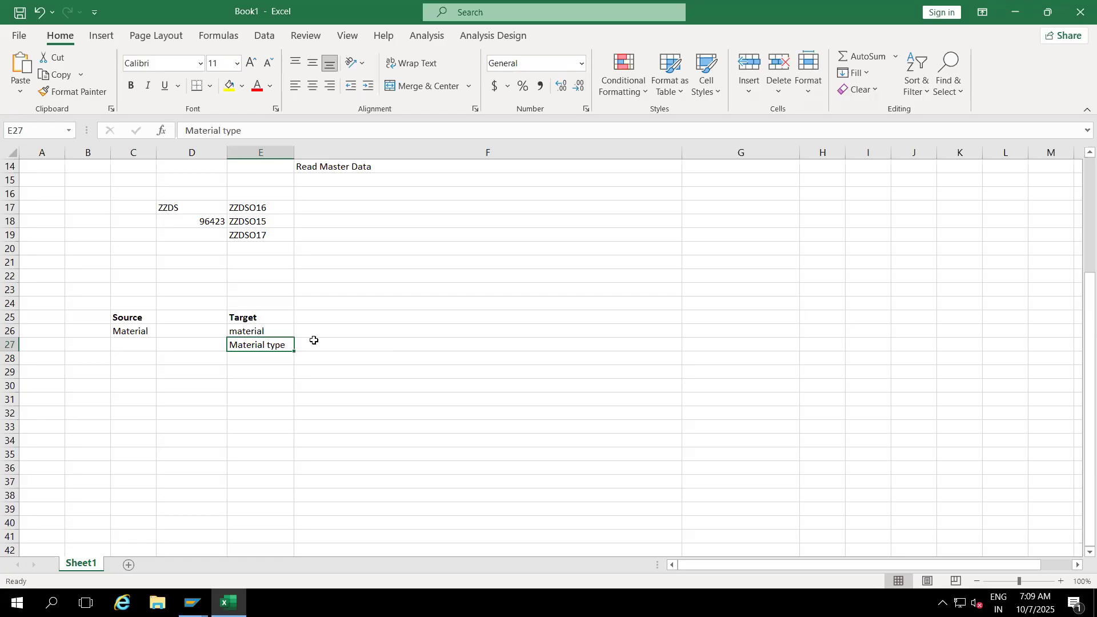
pyautogui.click(267, 377)
pyautogui.click(247, 347)
pyautogui.click(132, 331)
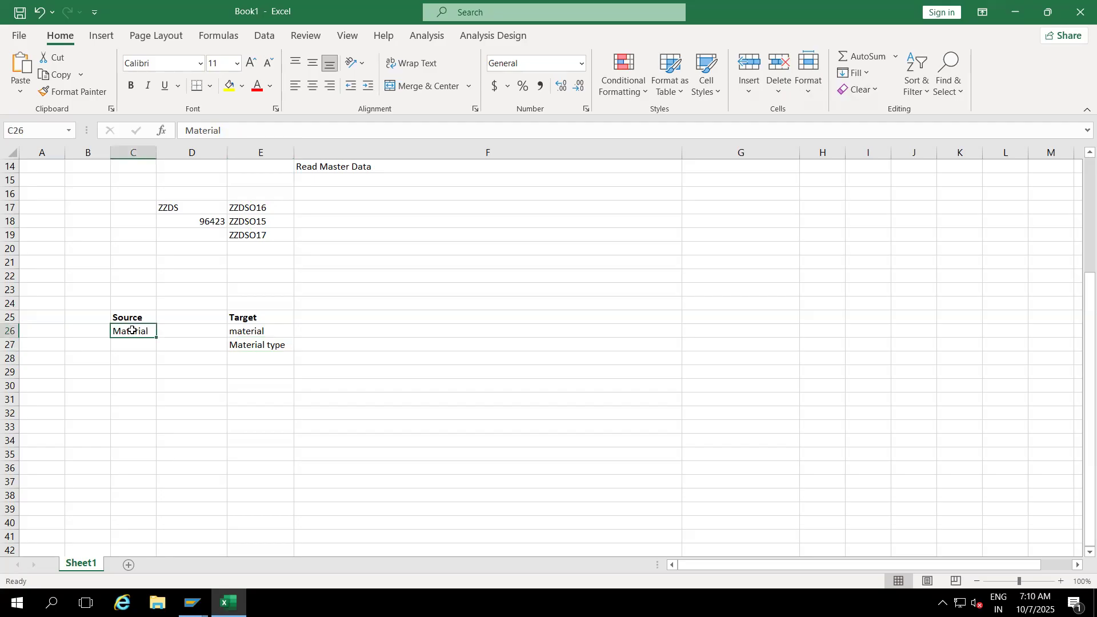
pyautogui.moveTo(135, 318); pyautogui.dragTo(142, 341)
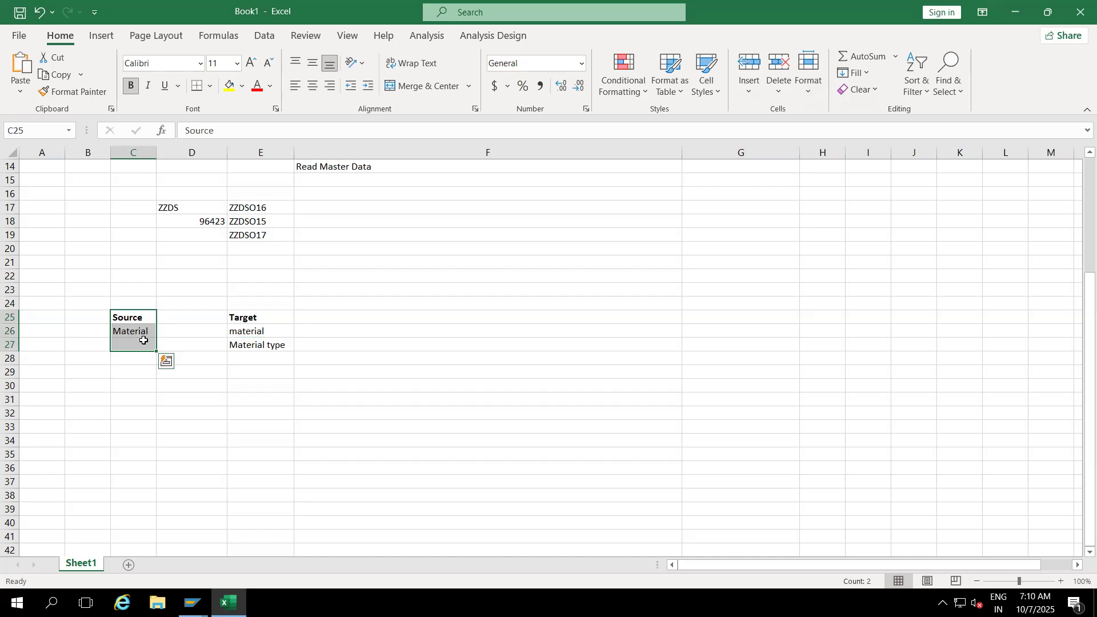
pyautogui.click(247, 360)
pyautogui.click(129, 333)
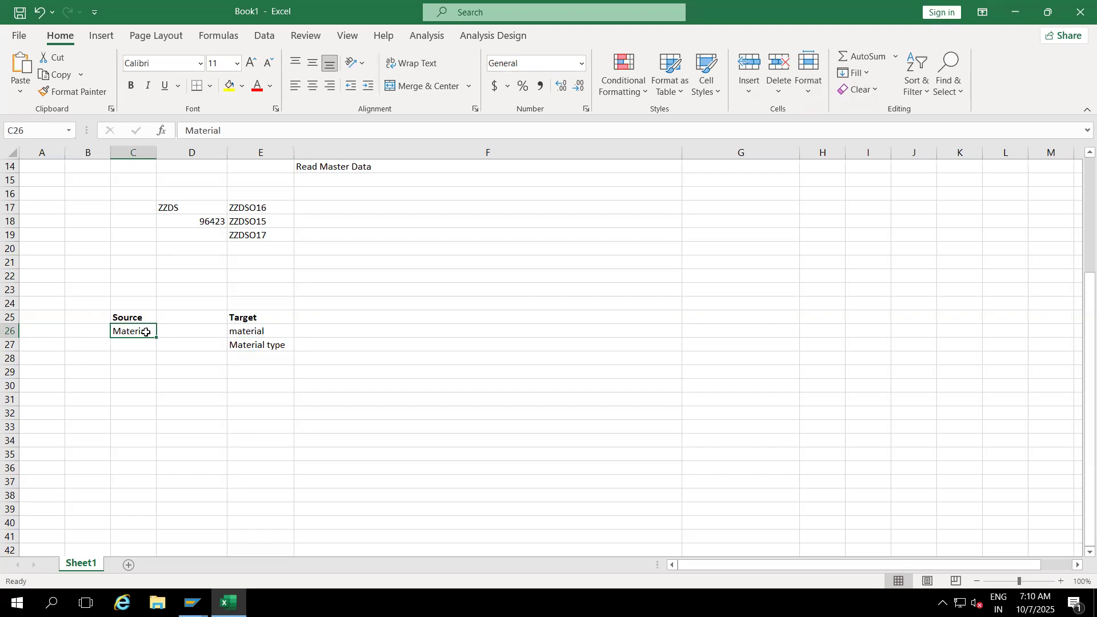
pyautogui.click(245, 331)
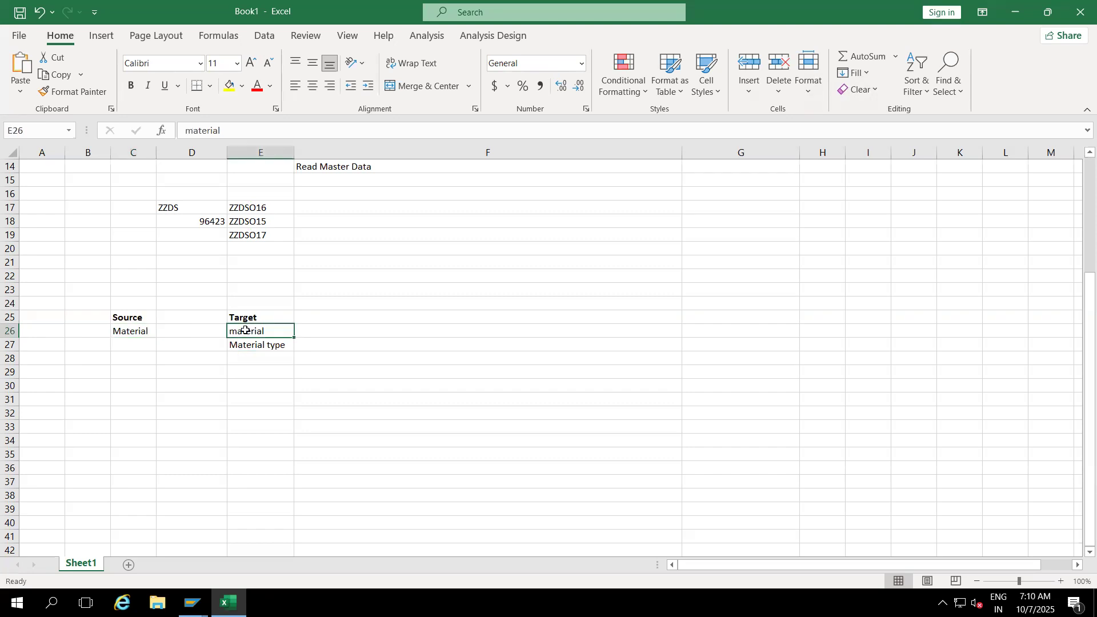
# Add "material group" below Material type in the Target list at cell E28, and widen column E
pyautogui.click(247, 358)
pyautogui.click(263, 347)
pyautogui.click(255, 360)
pyautogui.doubleClick(256, 360)
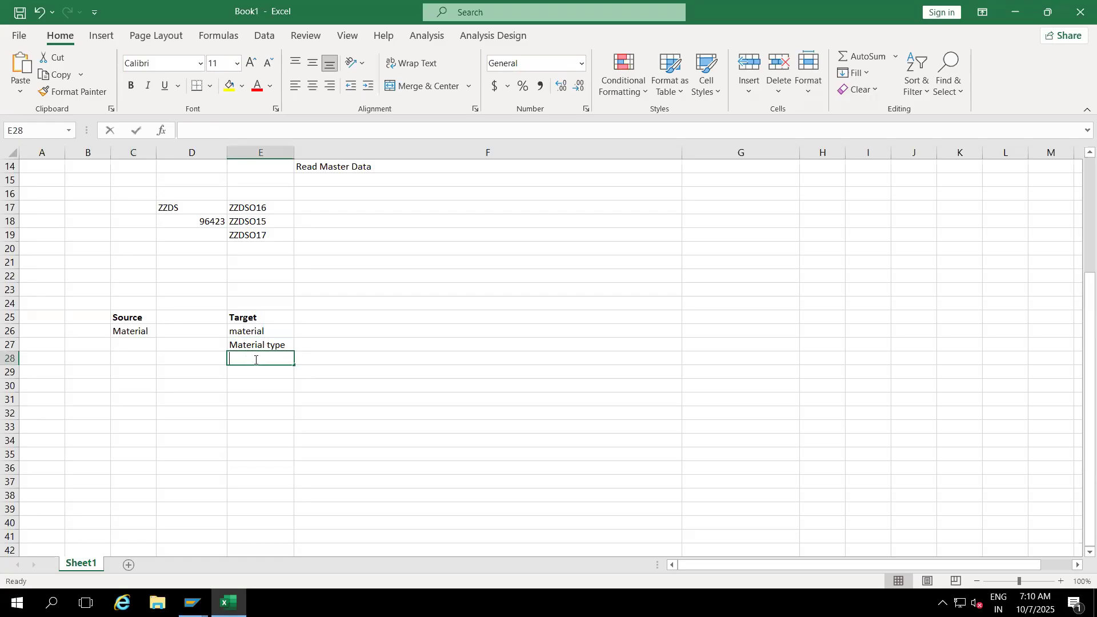
pyautogui.write('material group')
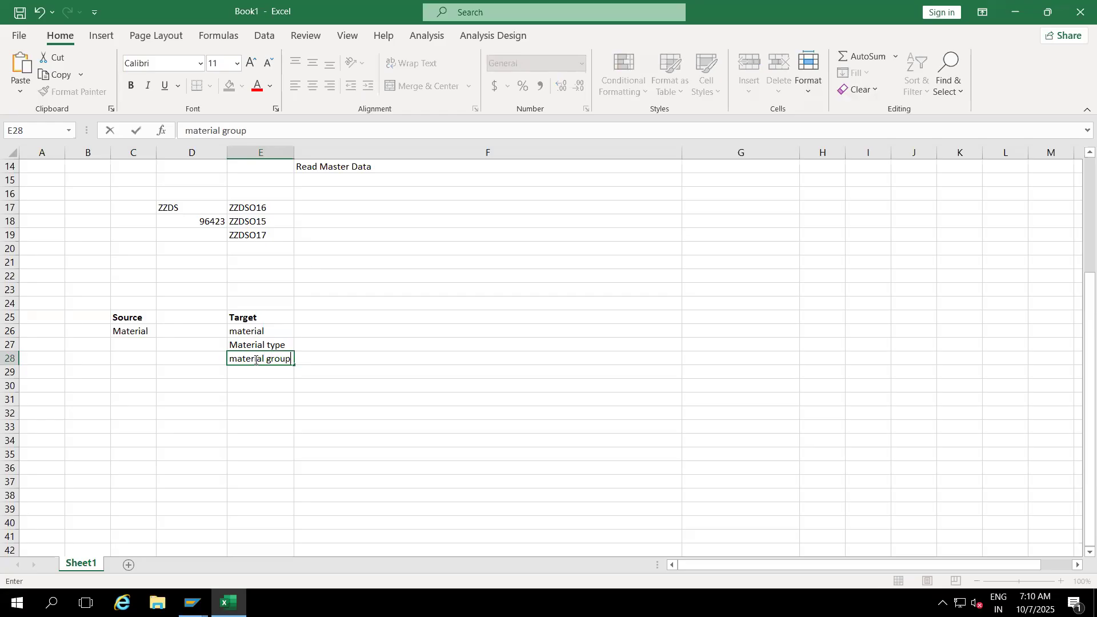
pyautogui.click(245, 409)
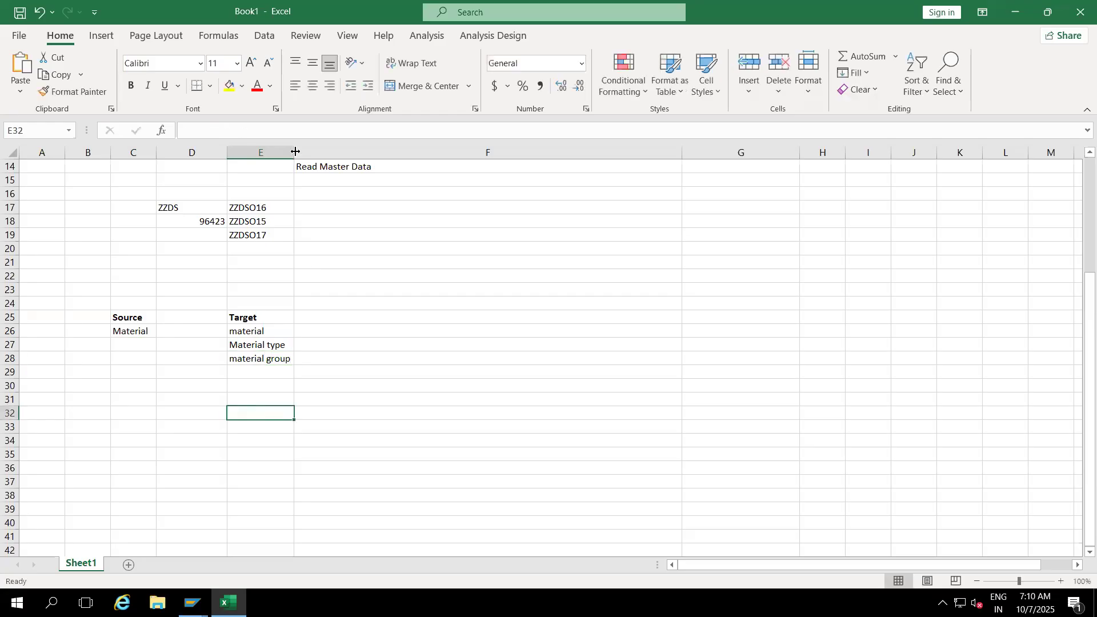
pyautogui.moveTo(295, 152); pyautogui.dragTo(322, 152)
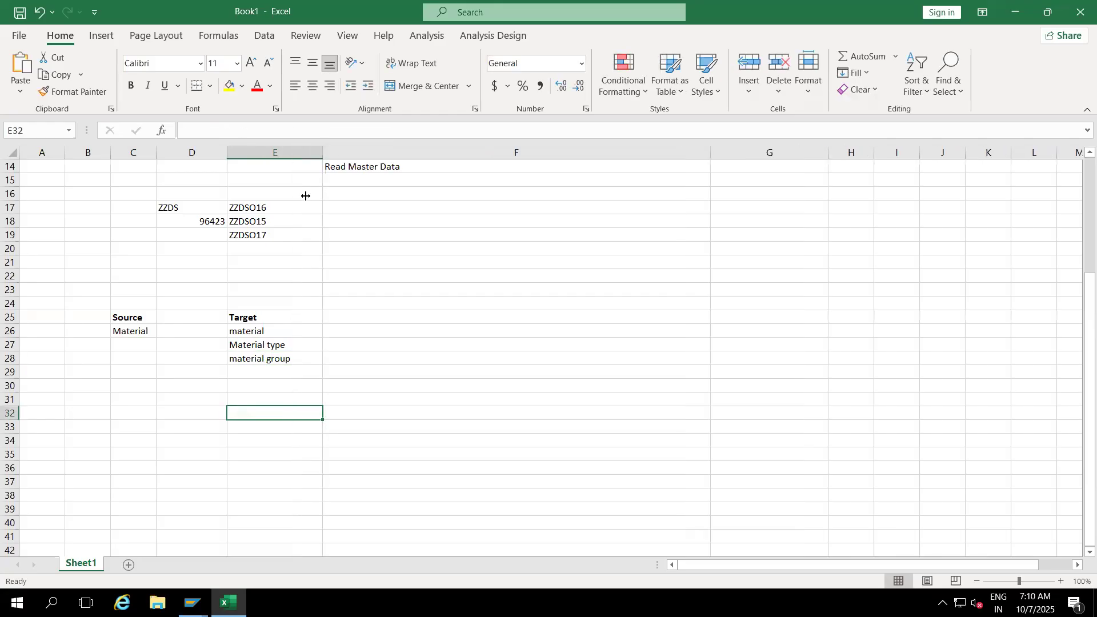
# Compare the Source field Material with the Target fields material, Material type and material group
pyautogui.click(249, 330)
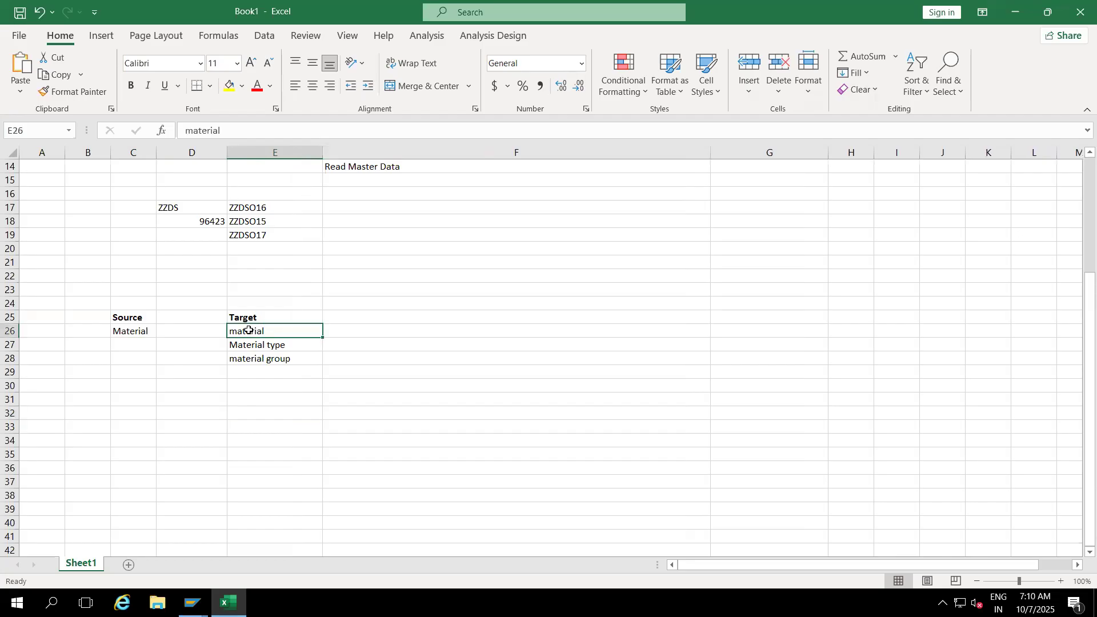
pyautogui.click(251, 346)
pyautogui.click(256, 360)
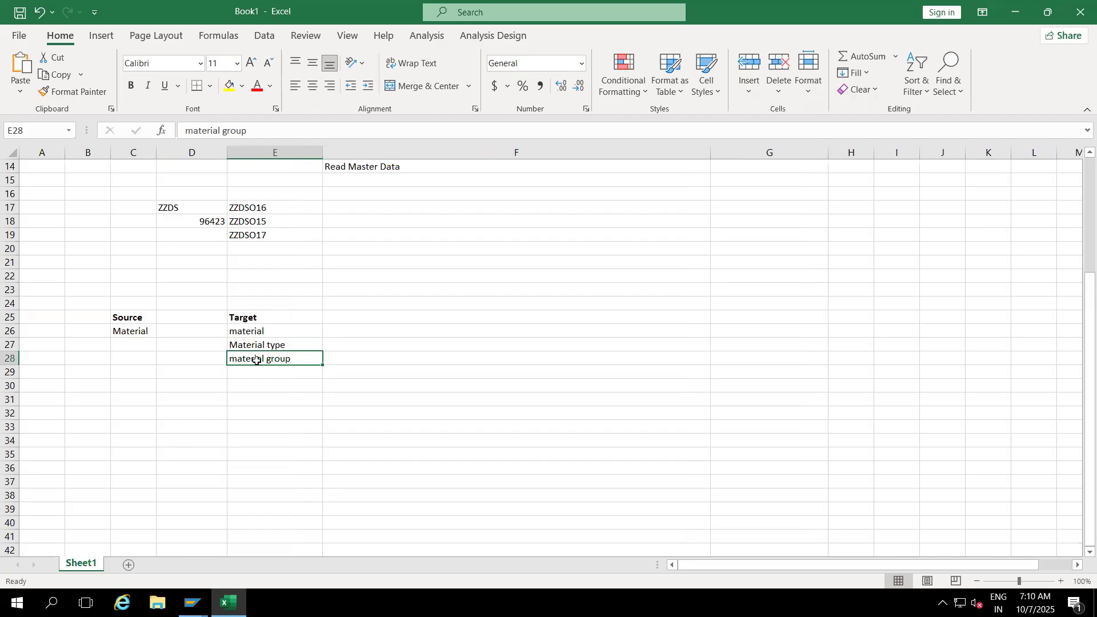
pyautogui.click(139, 330)
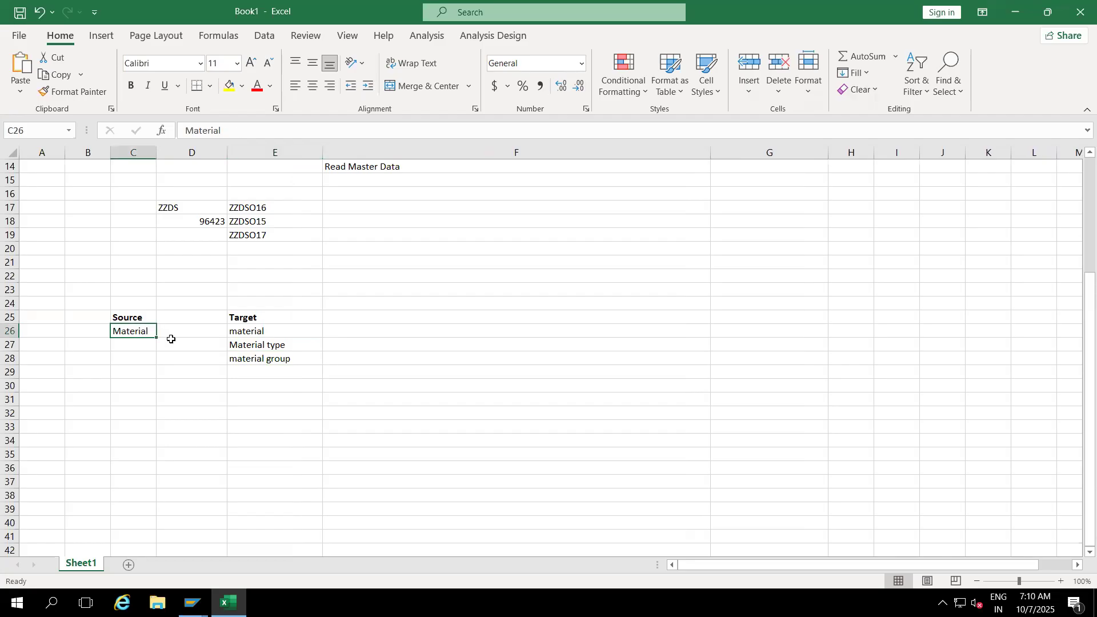
pyautogui.click(264, 345)
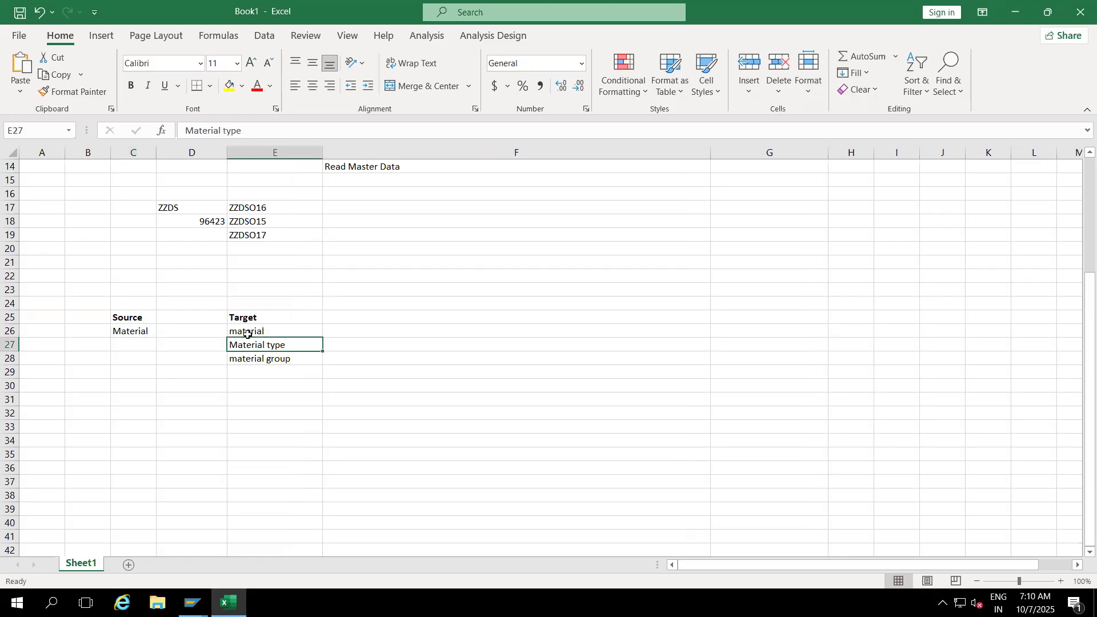
pyautogui.click(247, 333)
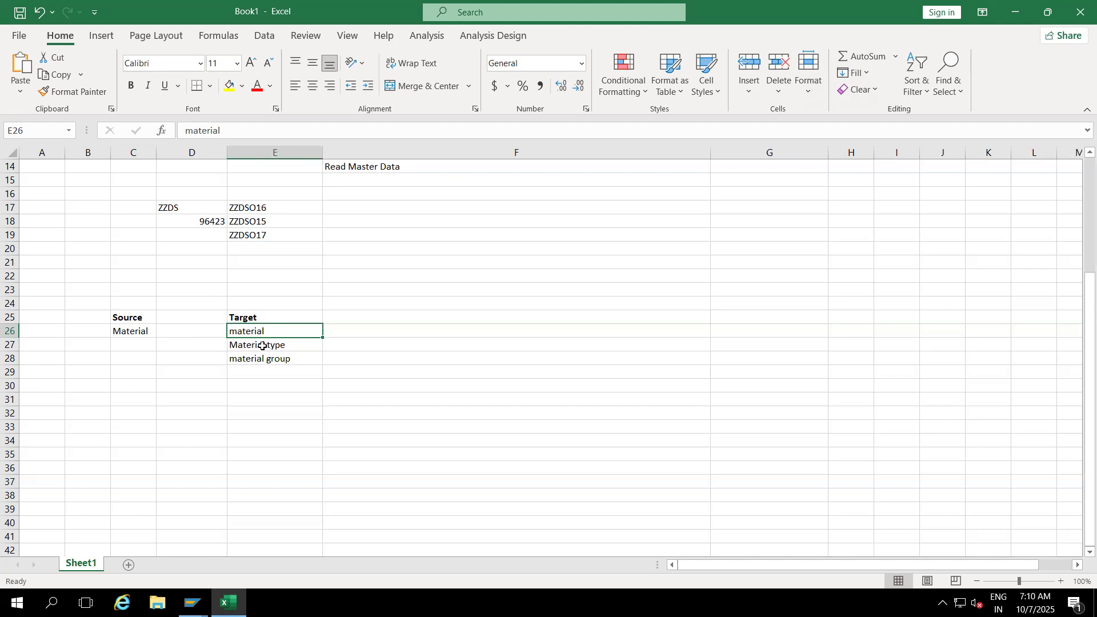
pyautogui.moveTo(262, 346); pyautogui.dragTo(265, 358)
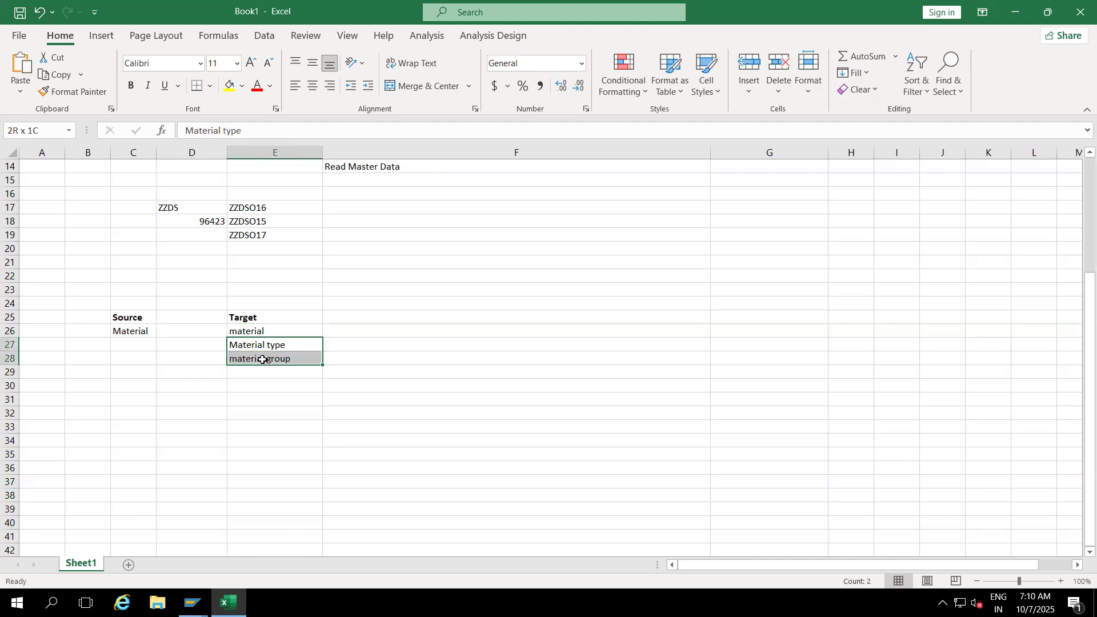
pyautogui.click(139, 337)
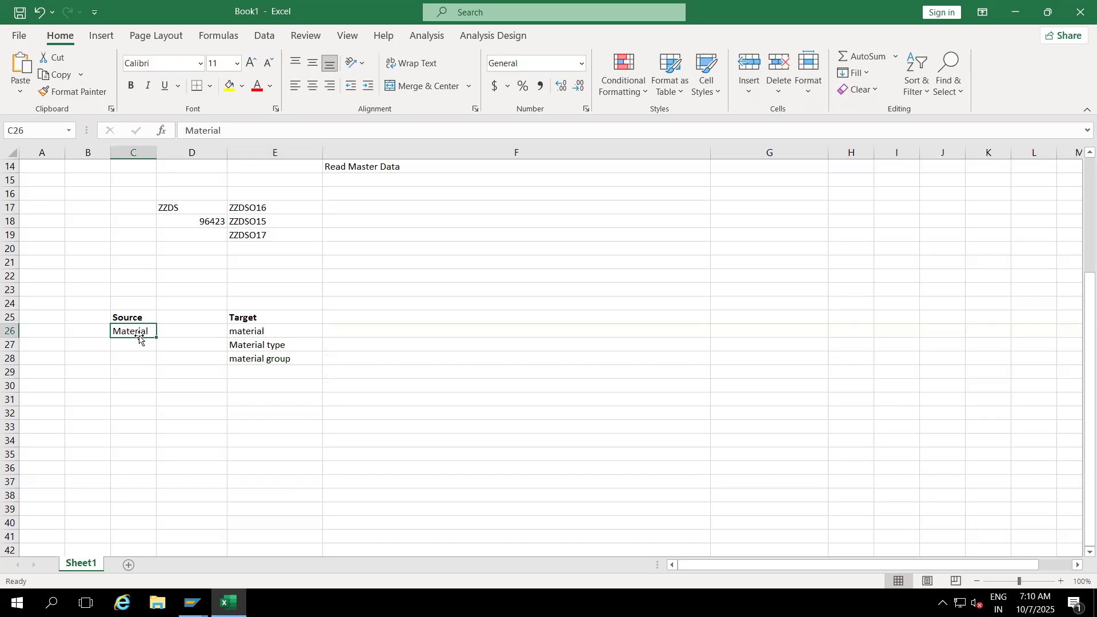
pyautogui.moveTo(250, 349); pyautogui.dragTo(251, 362)
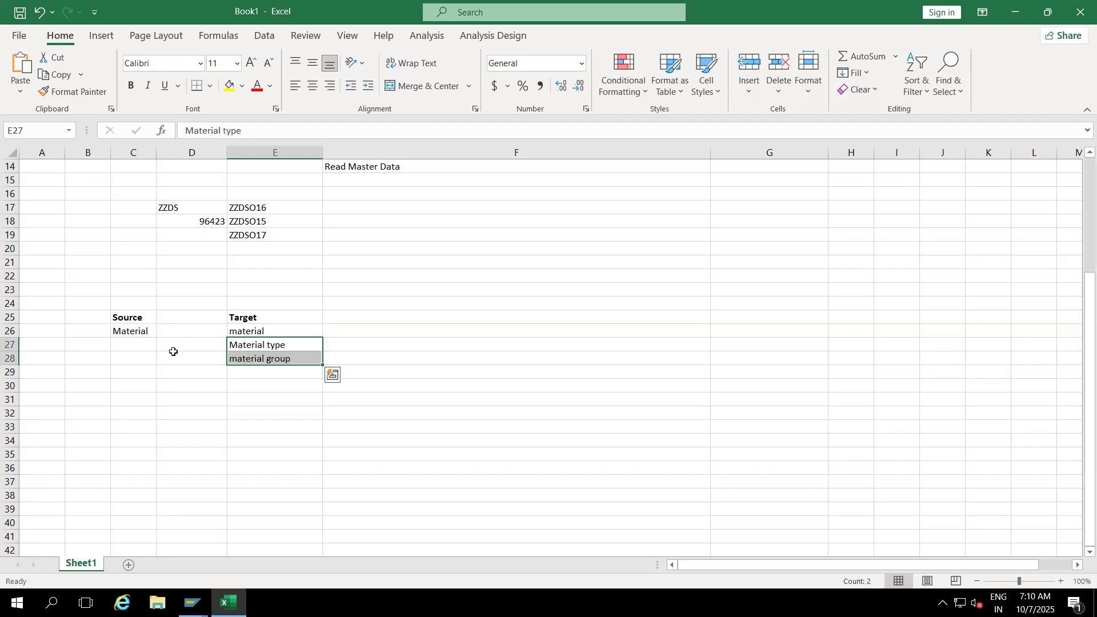
pyautogui.click(144, 330)
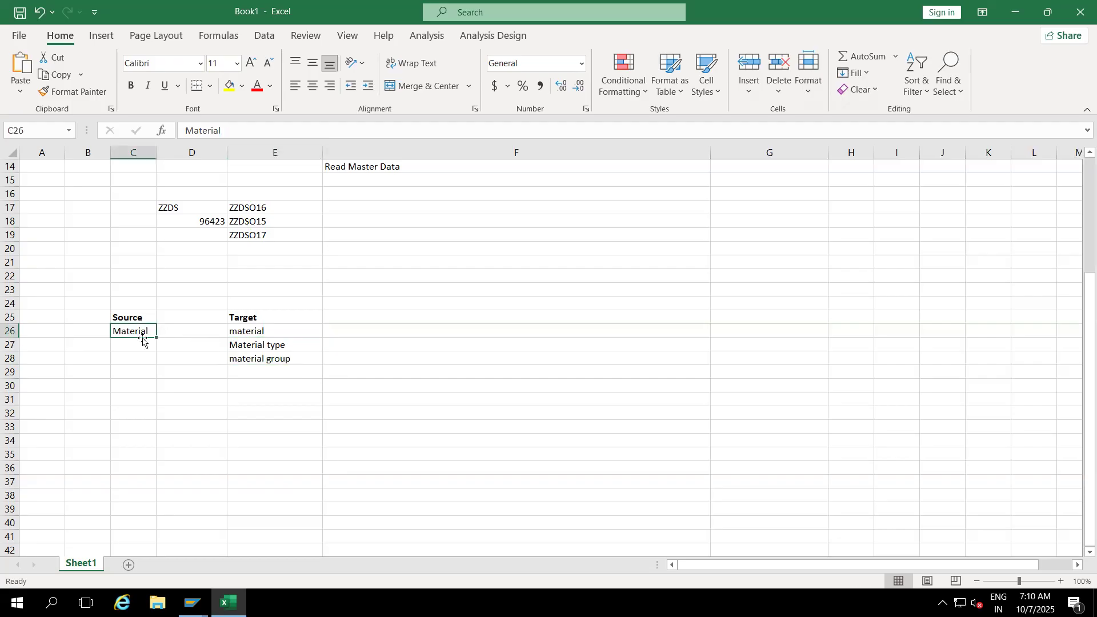
pyautogui.moveTo(244, 342); pyautogui.dragTo(245, 368)
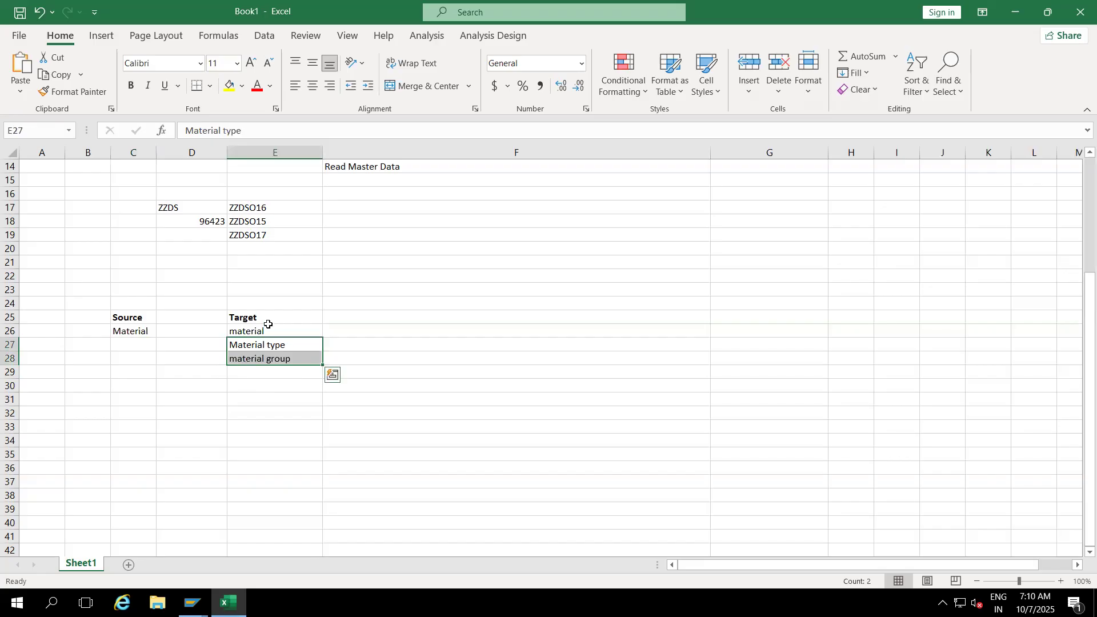
pyautogui.click(263, 332)
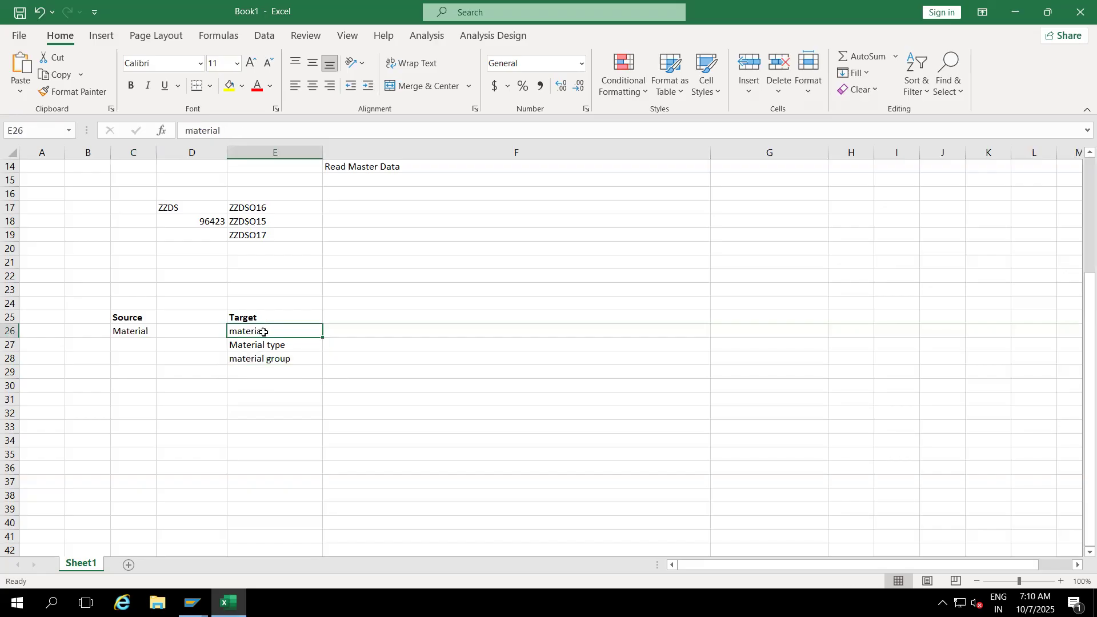
pyautogui.click(261, 375)
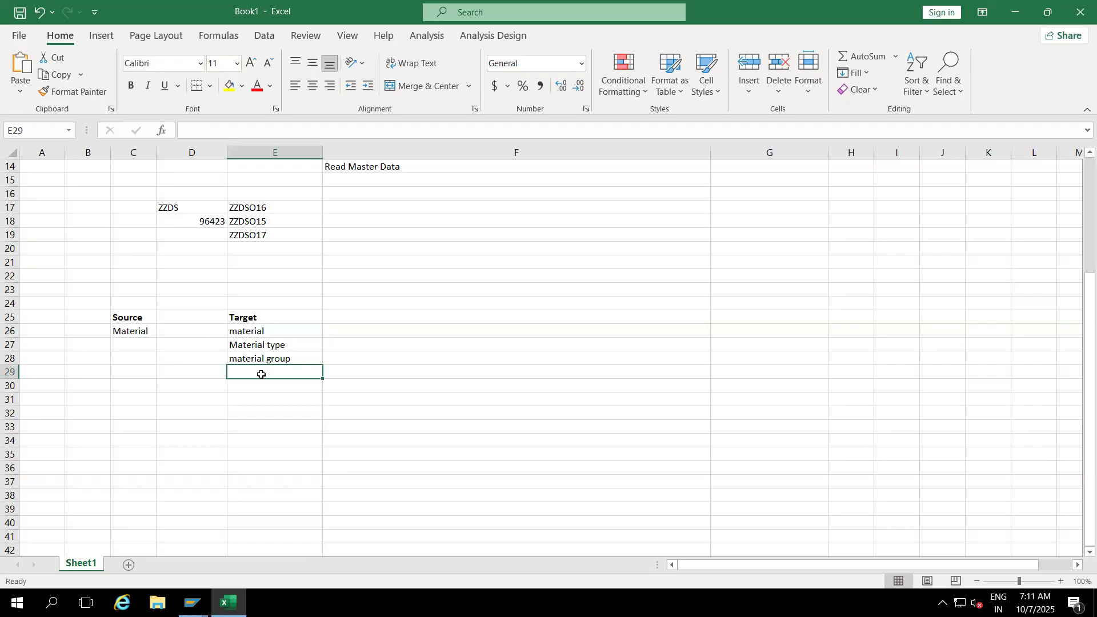
pyautogui.click(146, 330)
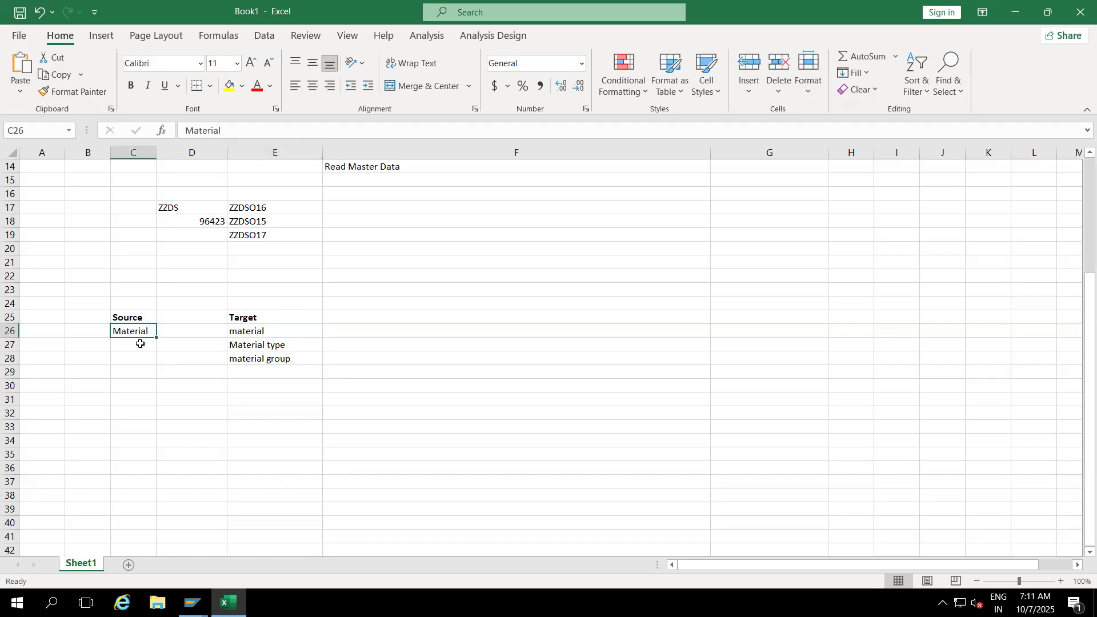
# Enter the sample material value M1 in cell C28 under the Source list
pyautogui.click(130, 355)
pyautogui.write('M1')
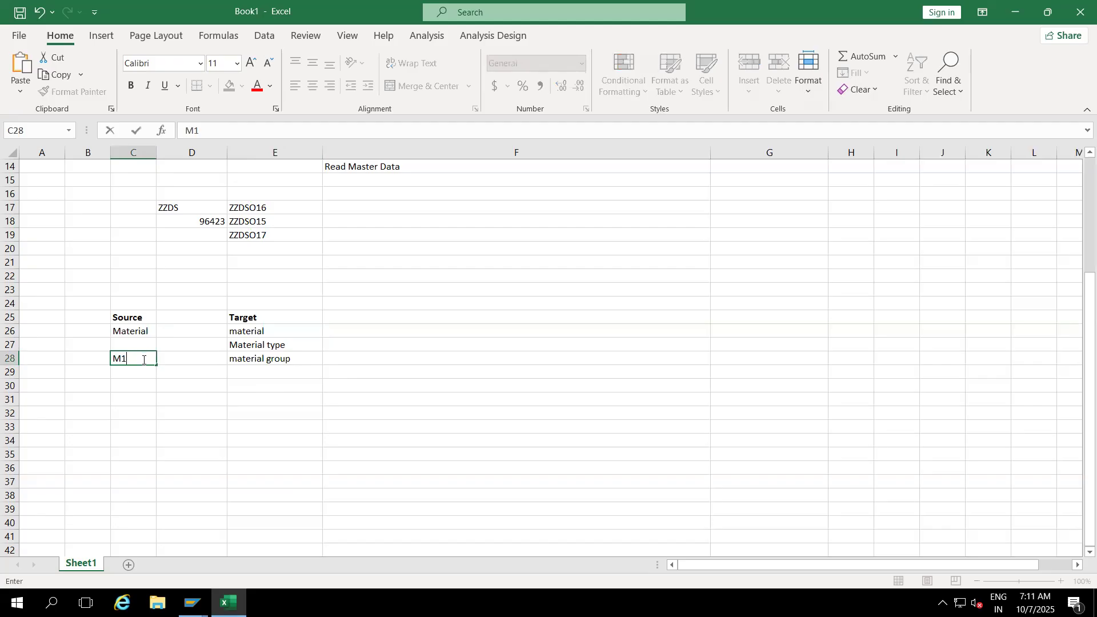
pyautogui.click(257, 332)
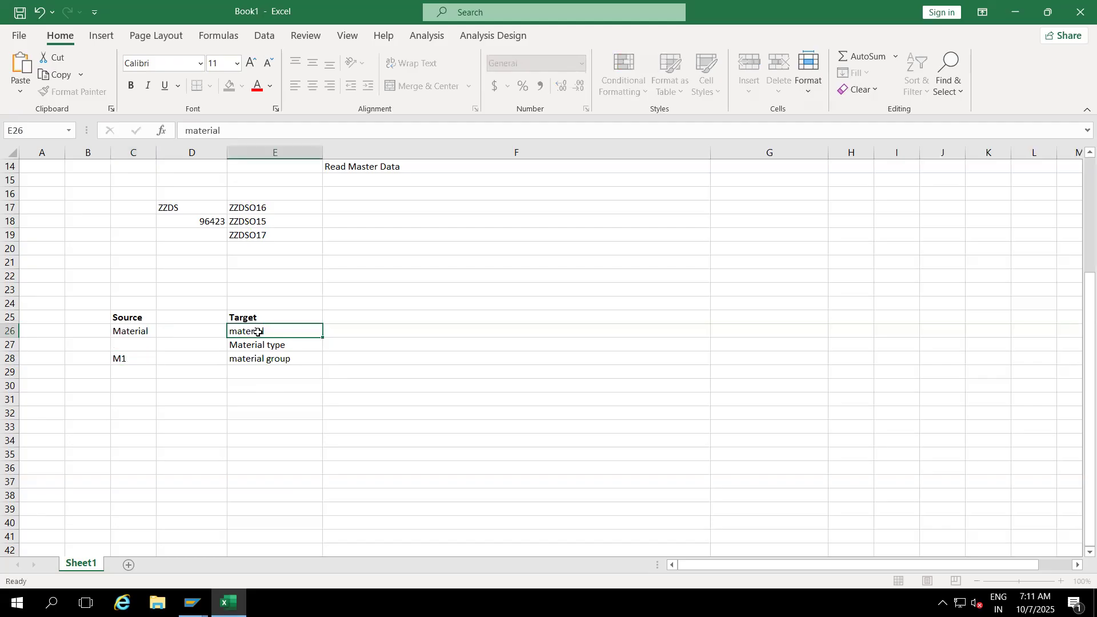
pyautogui.click(128, 362)
# Enter the heading 0MATERIAL in cell C35 and widen column C to fit it
pyautogui.click(130, 457)
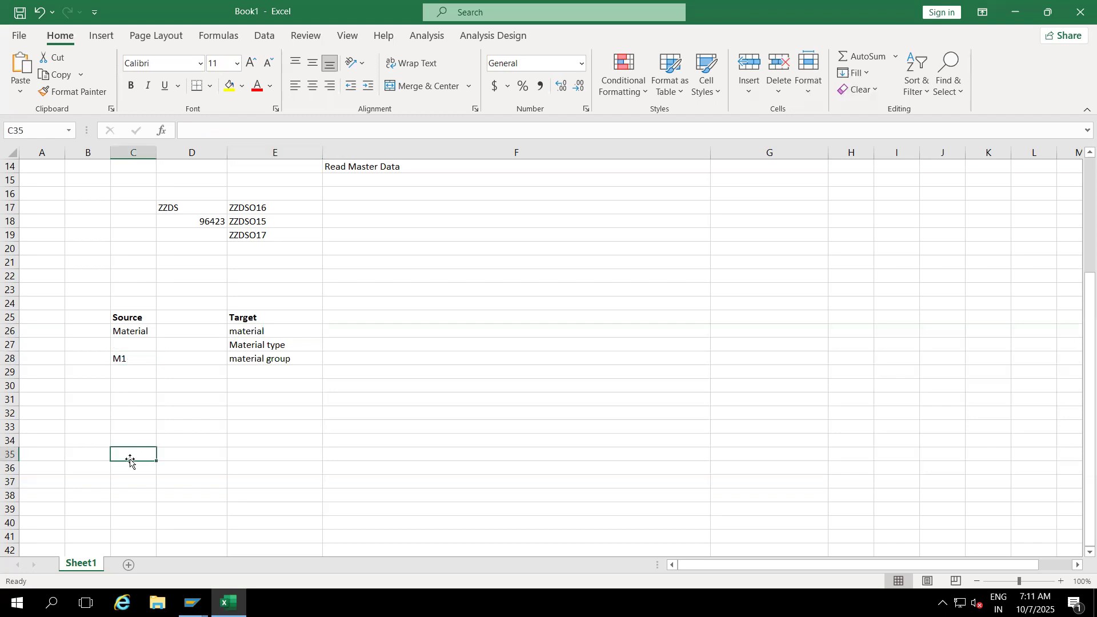
pyautogui.write('0MATE')
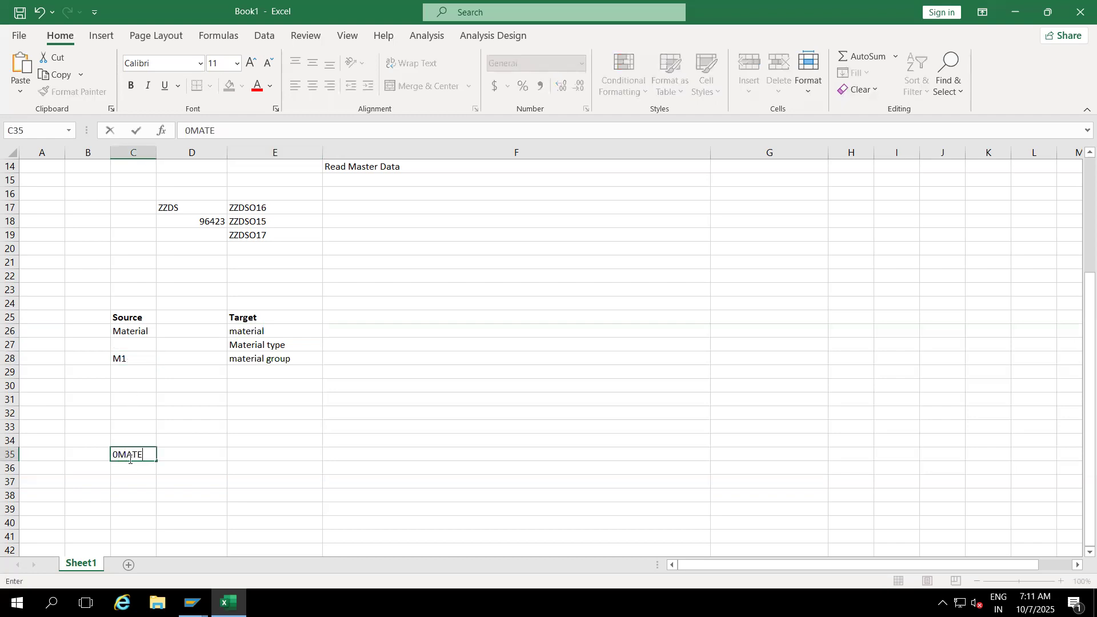
pyautogui.write('RIAL')
pyautogui.click(190, 465)
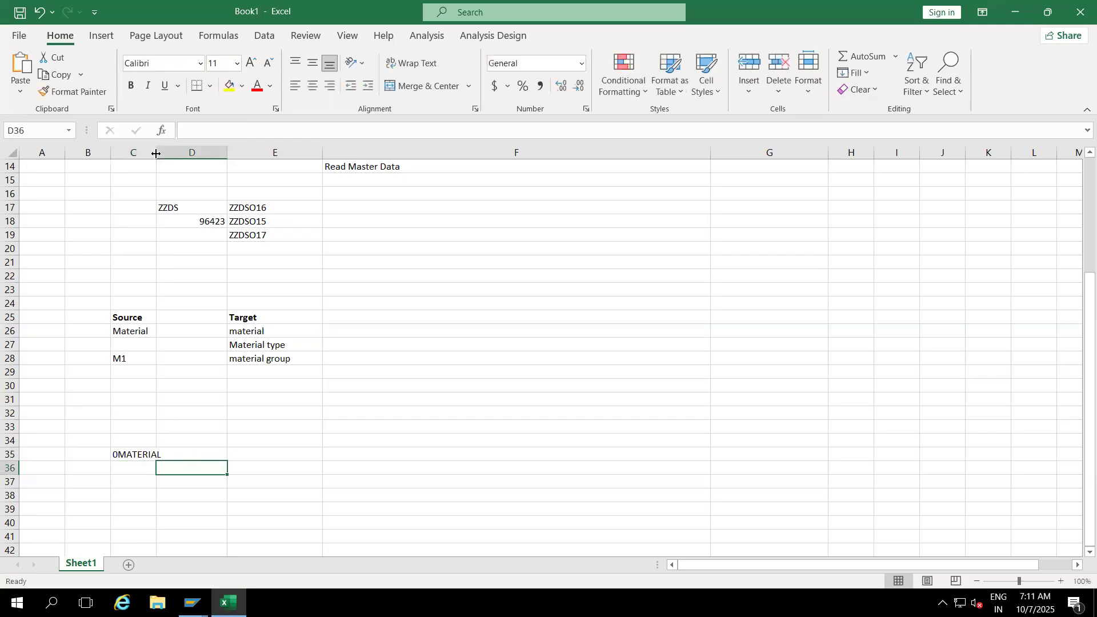
pyautogui.moveTo(155, 152); pyautogui.dragTo(187, 152)
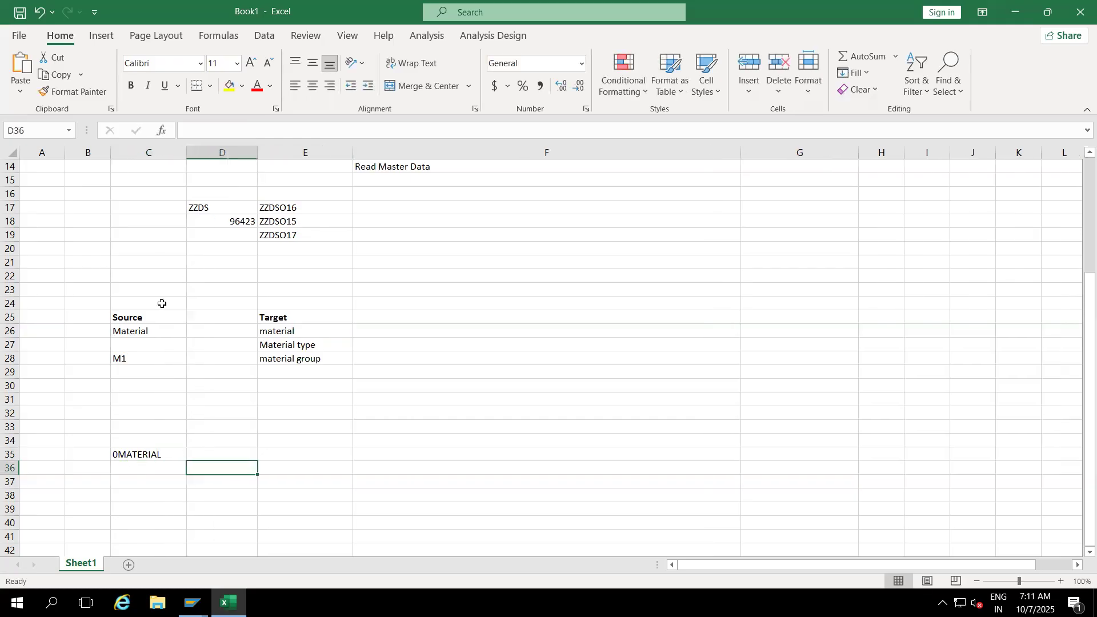
# Enter the sample value M1 in cell C36, directly below the 0MATERIAL heading
pyautogui.click(128, 369)
pyautogui.click(141, 352)
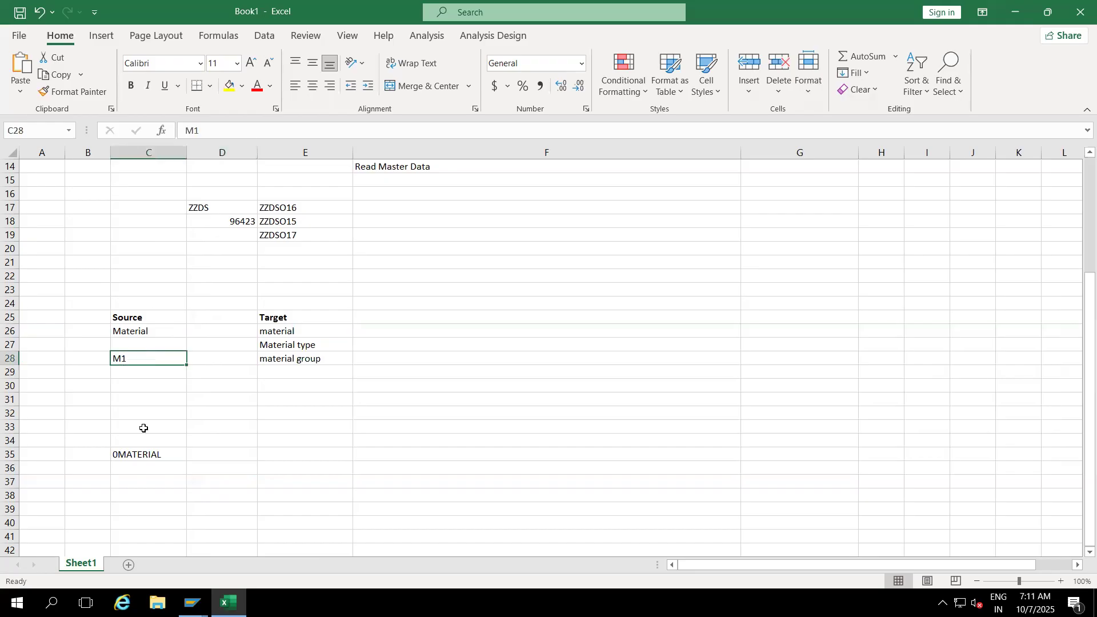
pyautogui.click(123, 468)
pyautogui.write('M1')
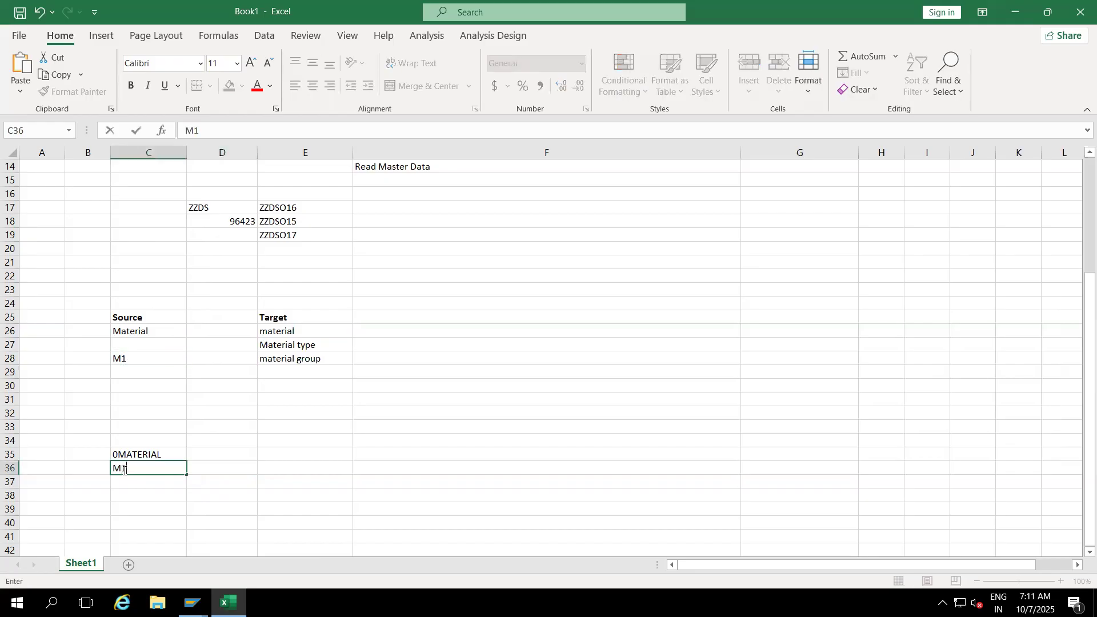
pyautogui.click(218, 455)
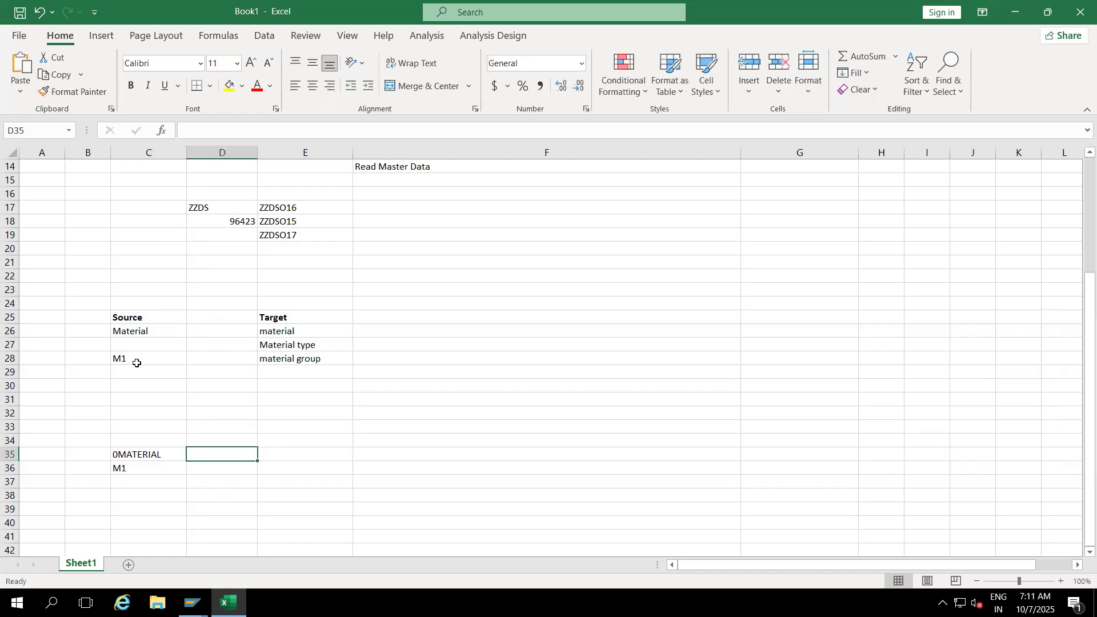
# Enter the note Populate the data in cell F27, beside the target field Material type
pyautogui.click(382, 348)
pyautogui.write('P')
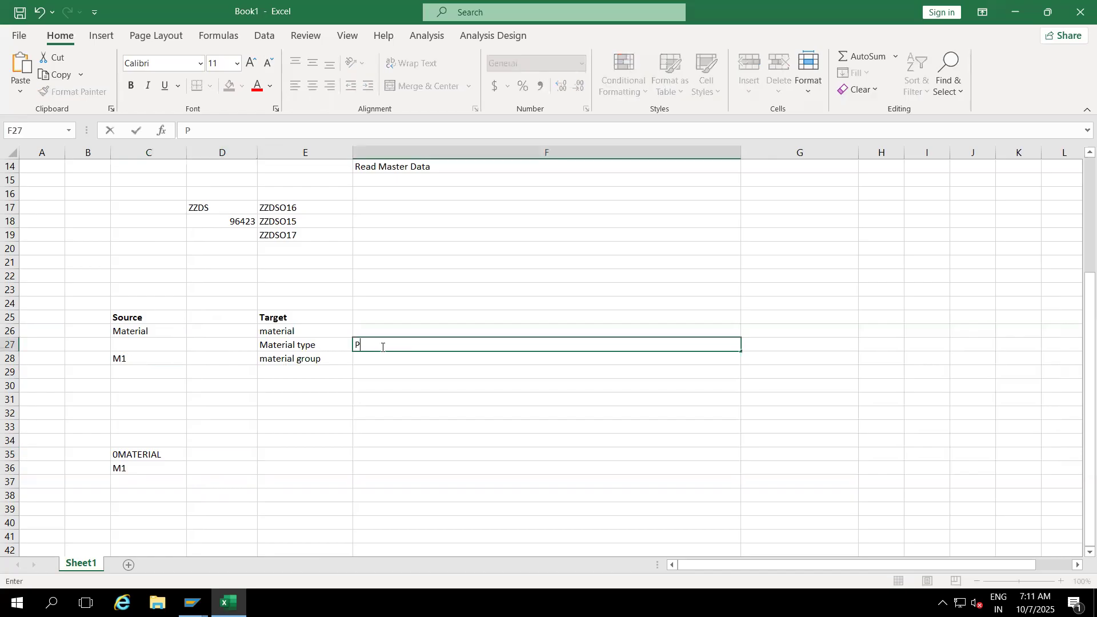
pyautogui.write('opulater the')
pyautogui.press('BackSpace')
pyautogui.press('BackSpace')
pyautogui.press('BackSpace')
pyautogui.press('BackSpace')
pyautogui.write('the data')
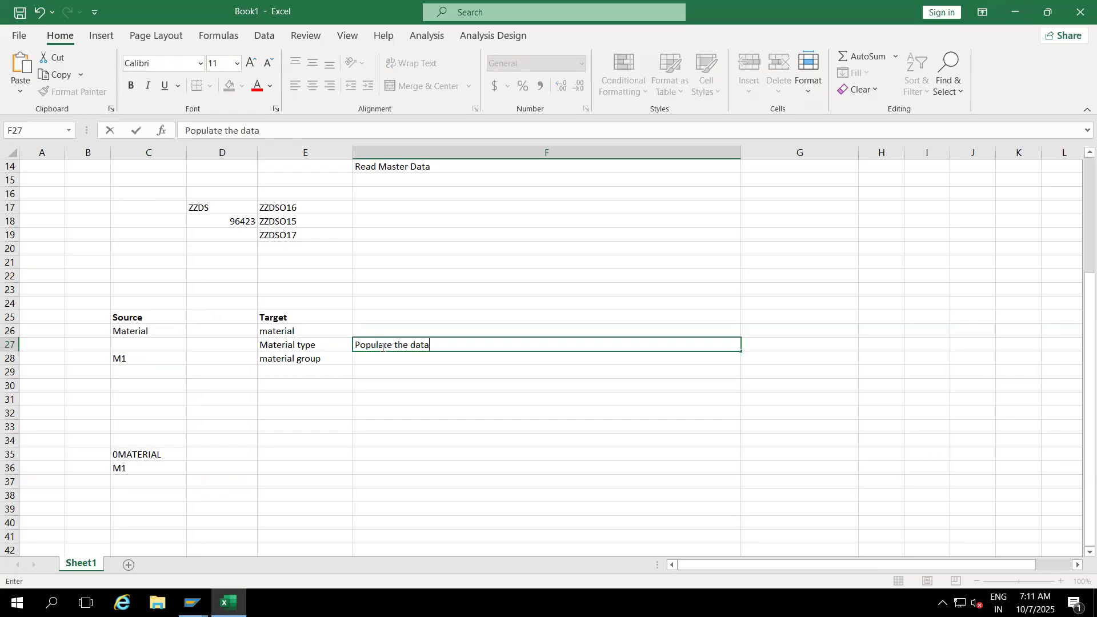
pyautogui.click(398, 385)
# Copy the Populate the data note from cell F27 to F28, beside material group
pyautogui.click(394, 346)
pyautogui.hotkey('ctrl', 'c')
pyautogui.click(377, 360)
pyautogui.hotkey('ctrl', 'v')
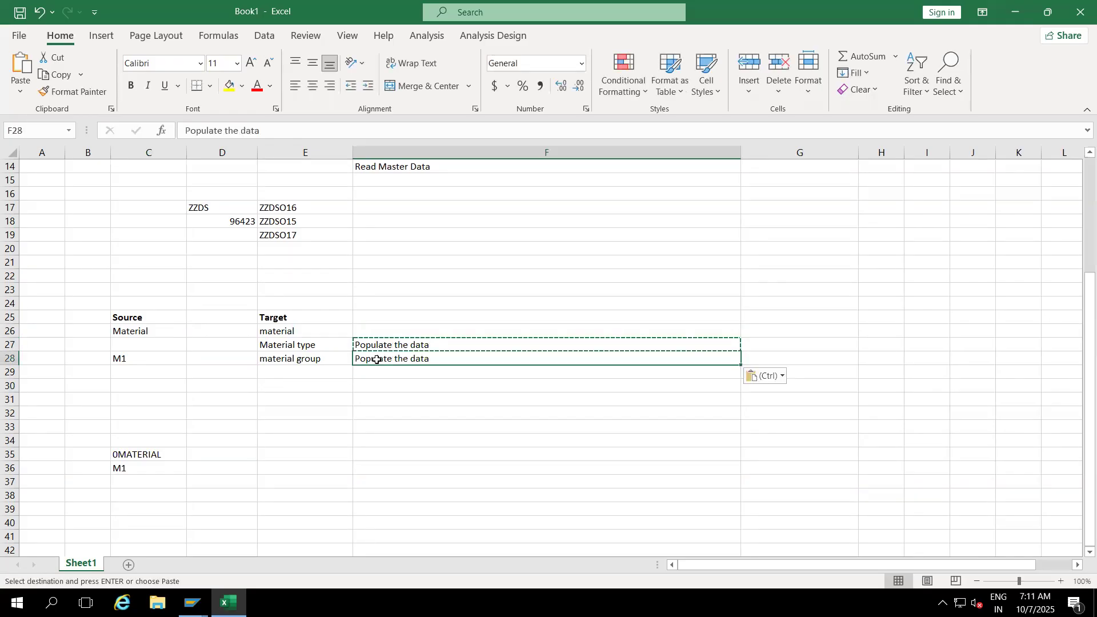
pyautogui.click(381, 397)
# Narrow column E to fit the Target field names more closely
pyautogui.moveTo(327, 340); pyautogui.dragTo(407, 358)
pyautogui.click(404, 406)
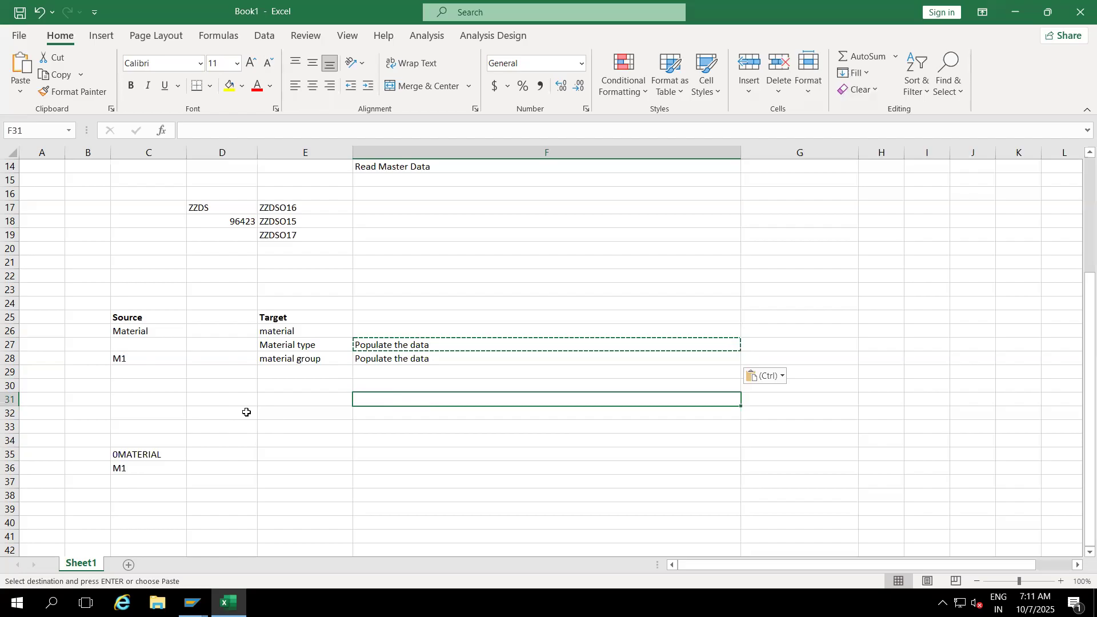
pyautogui.moveTo(352, 151); pyautogui.dragTo(332, 150)
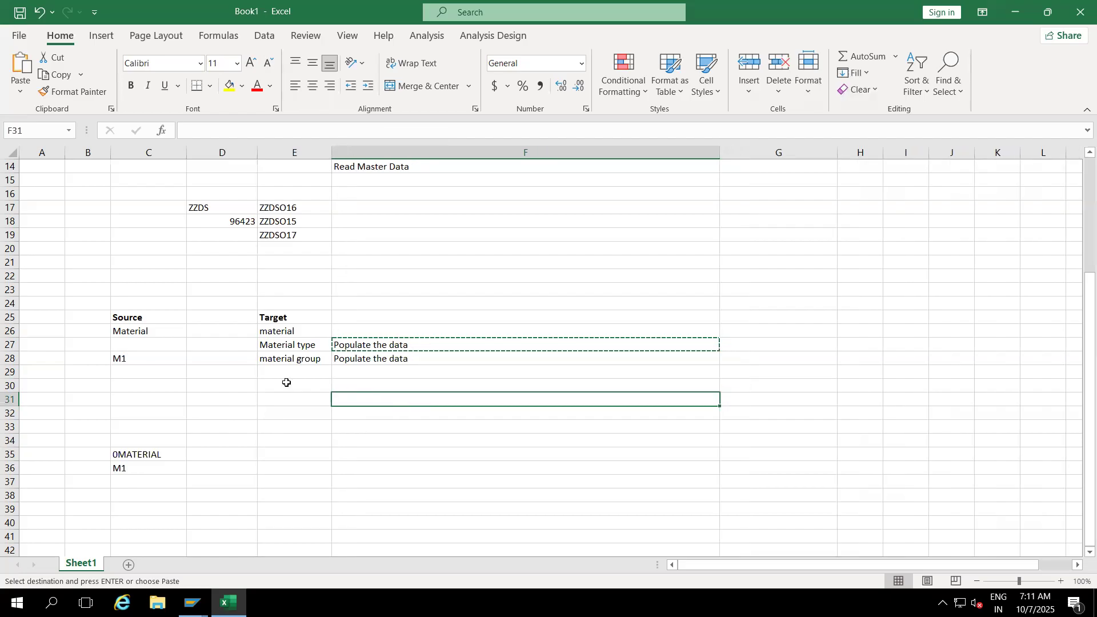
pyautogui.click(286, 382)
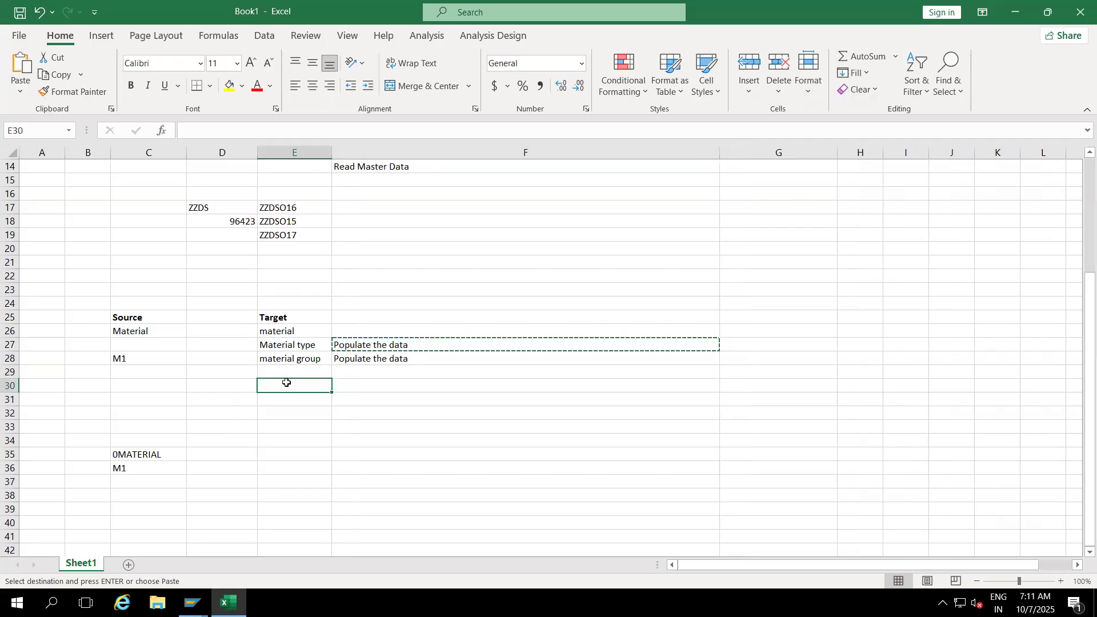
# Compare the Source field Material and its sample value M1 with the Target fields and the 0MATERIAL entry
pyautogui.click(143, 318)
pyautogui.click(142, 331)
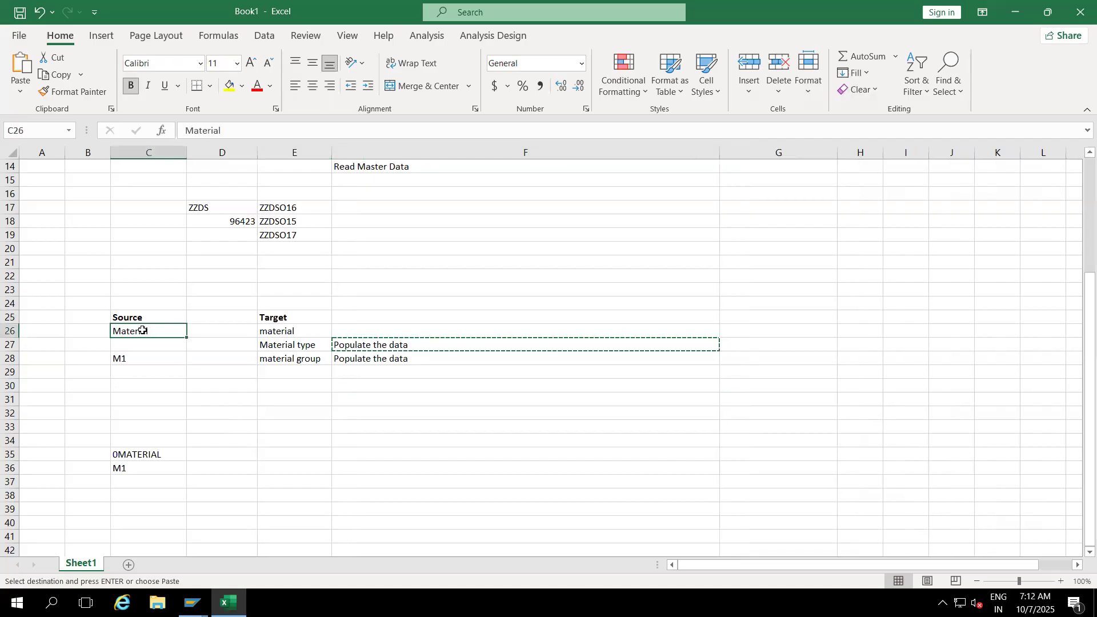
pyautogui.click(287, 346)
pyautogui.click(293, 359)
pyautogui.click(295, 326)
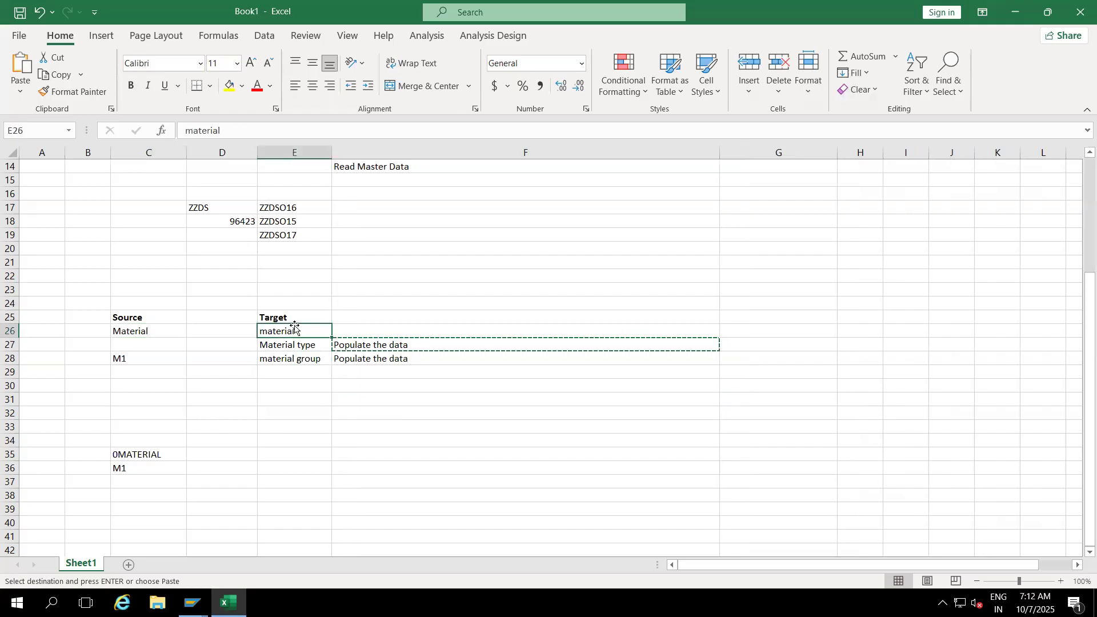
pyautogui.click(128, 318)
pyautogui.click(282, 320)
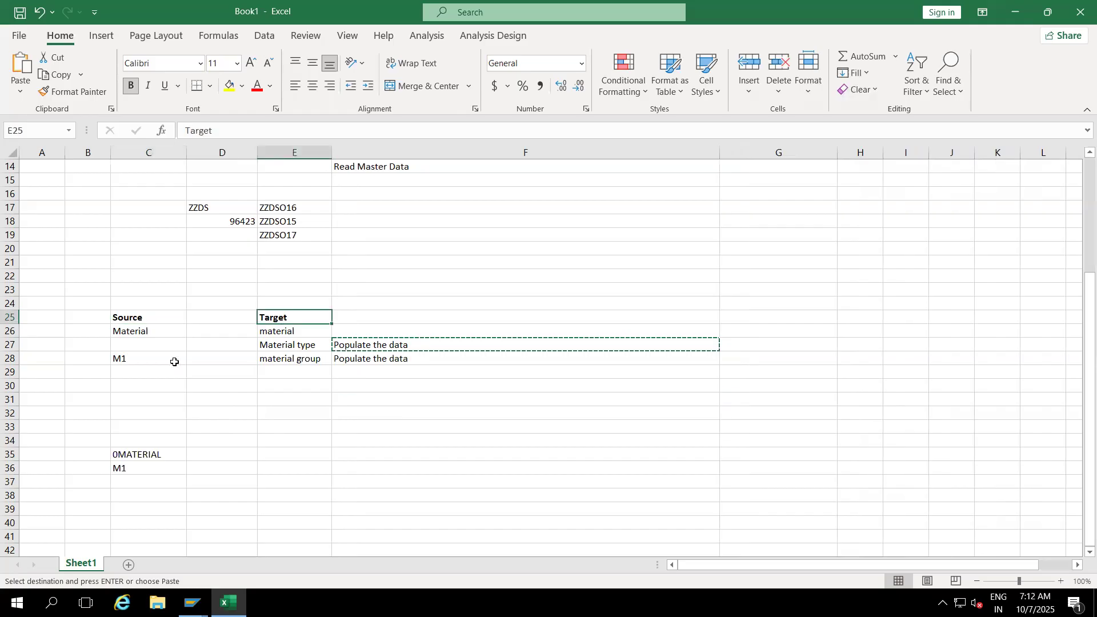
pyautogui.click(117, 360)
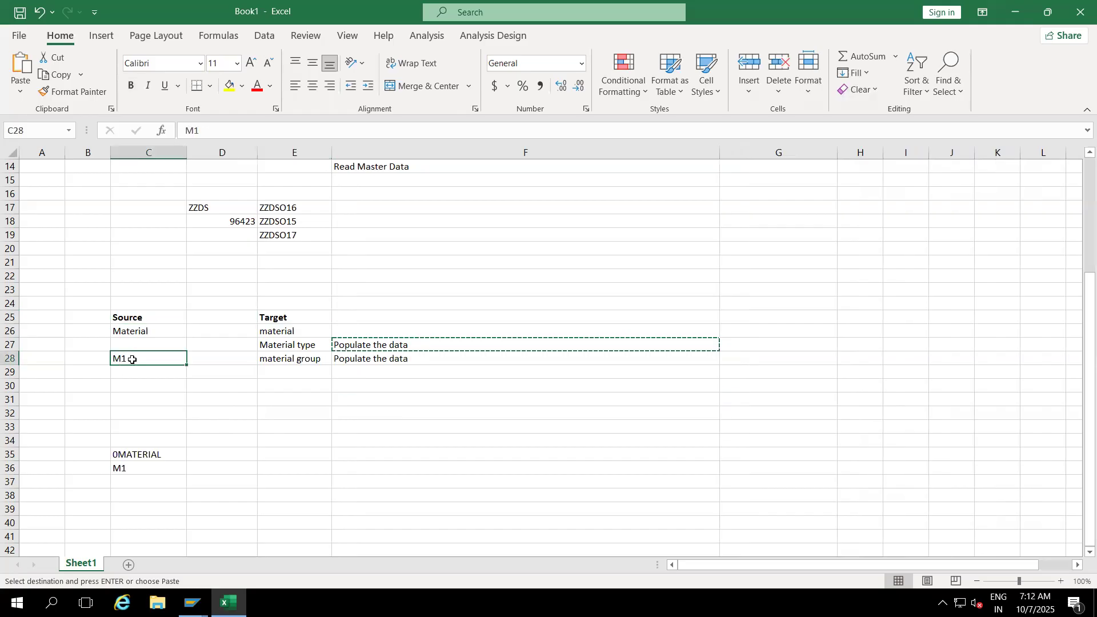
pyautogui.click(130, 468)
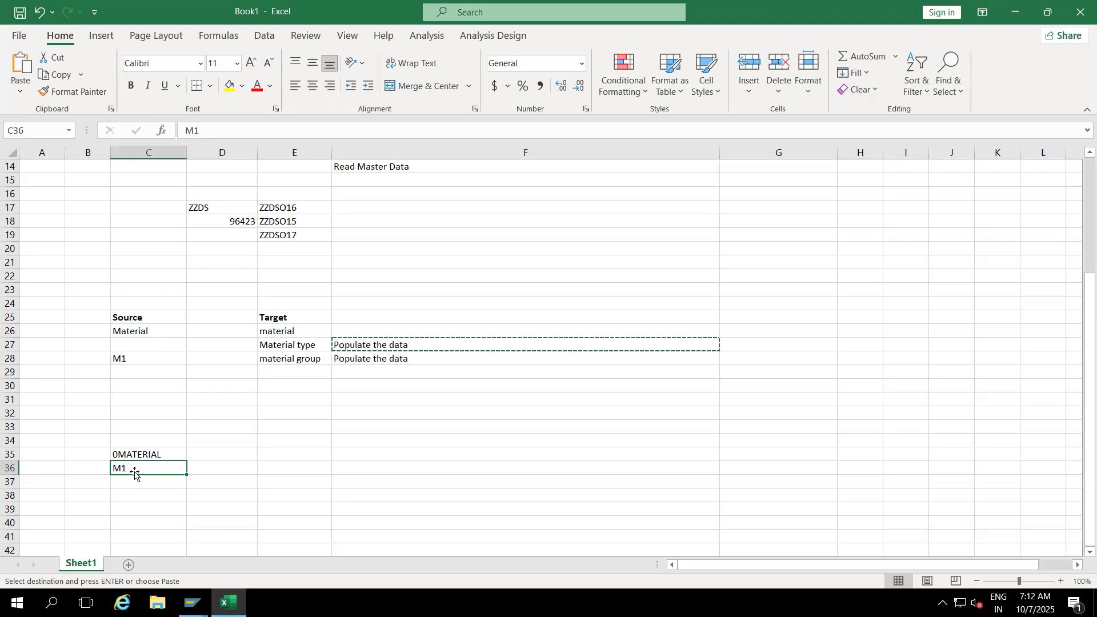
pyautogui.click(298, 346)
pyautogui.click(298, 359)
pyautogui.click(125, 356)
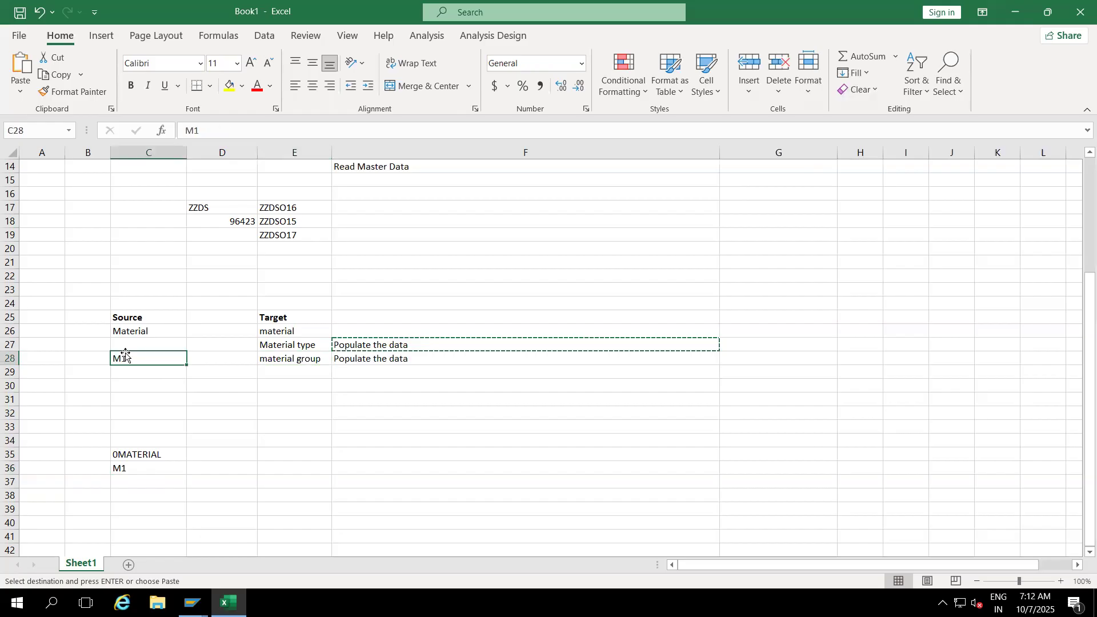
# Clear the sample value M1 from cell C36, below the 0MATERIAL heading
pyautogui.click(135, 469)
pyautogui.press('Delete')
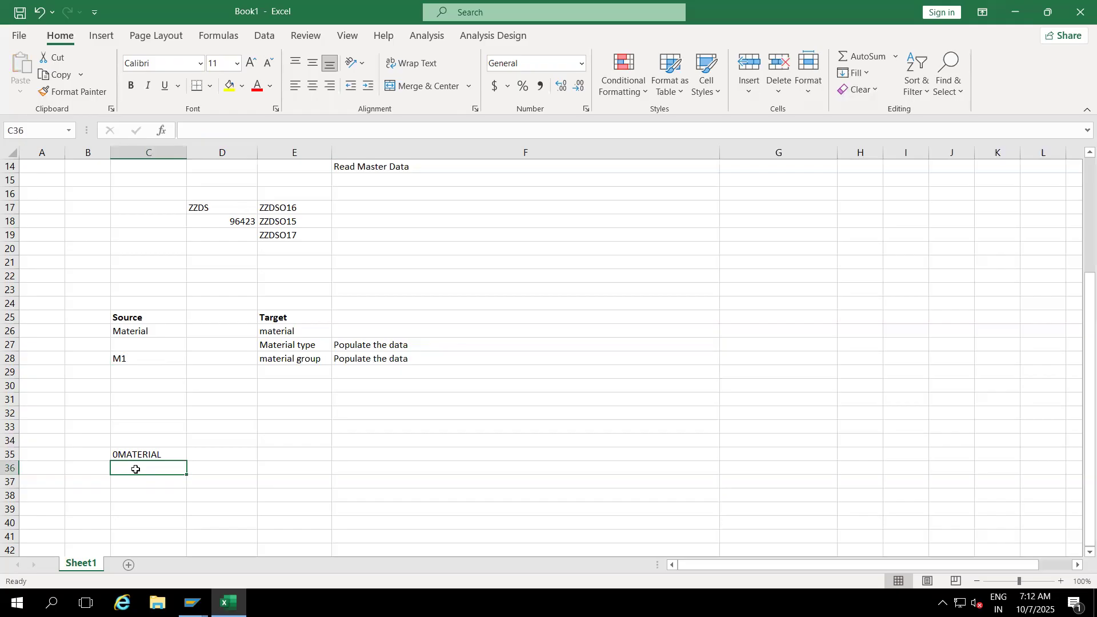
# Review the Populate the data notes against the source and target material fields and the empty area under 0MATERIAL
pyautogui.click(370, 350)
pyautogui.click(370, 360)
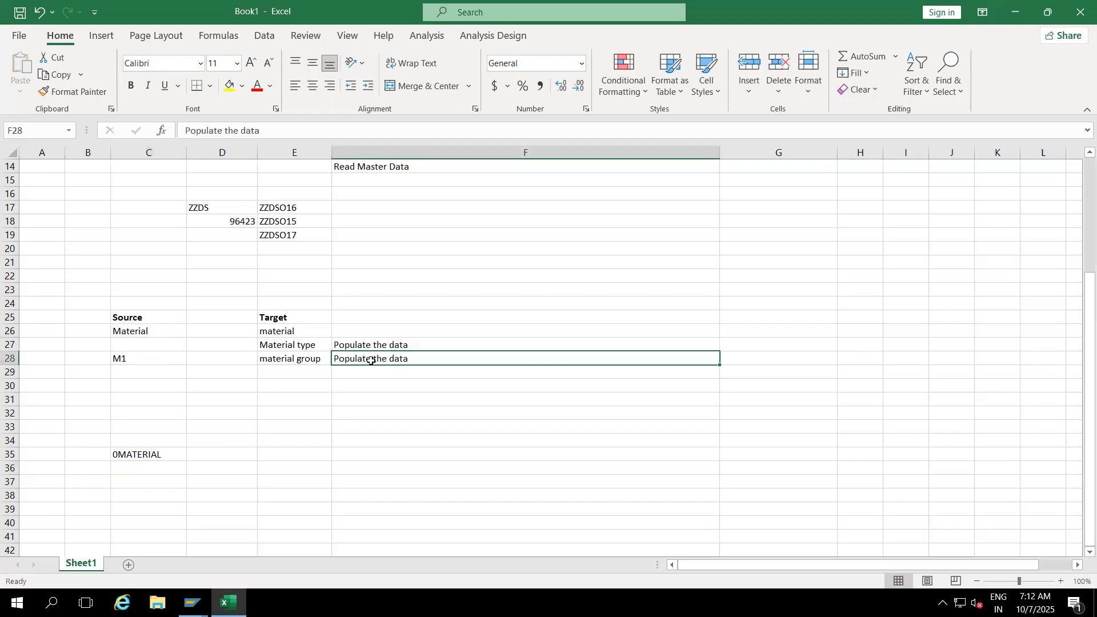
pyautogui.click(142, 332)
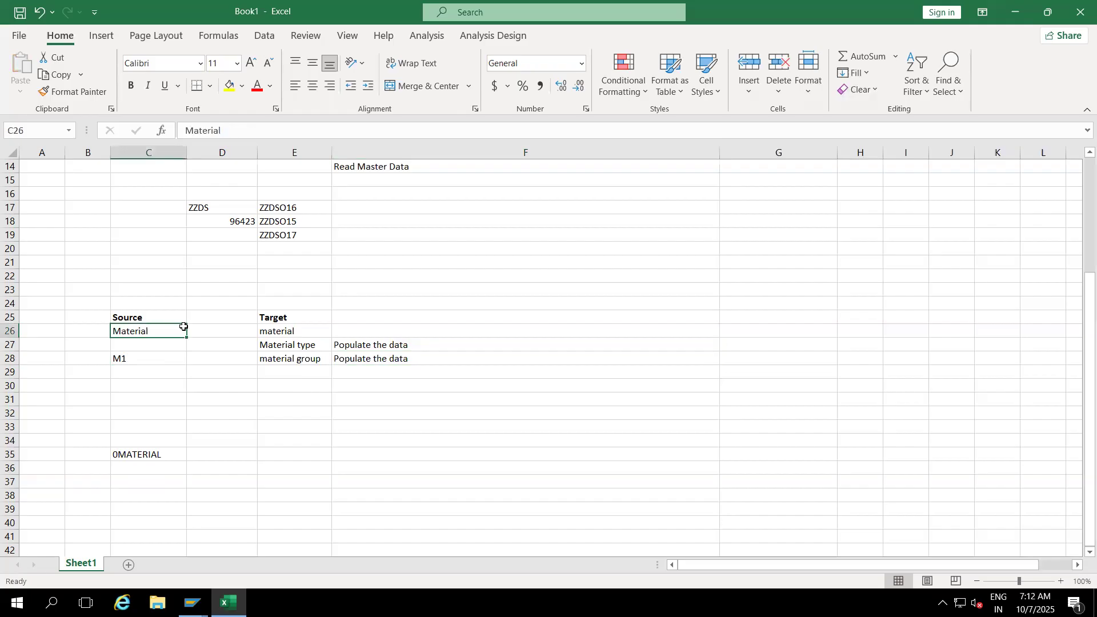
pyautogui.click(282, 332)
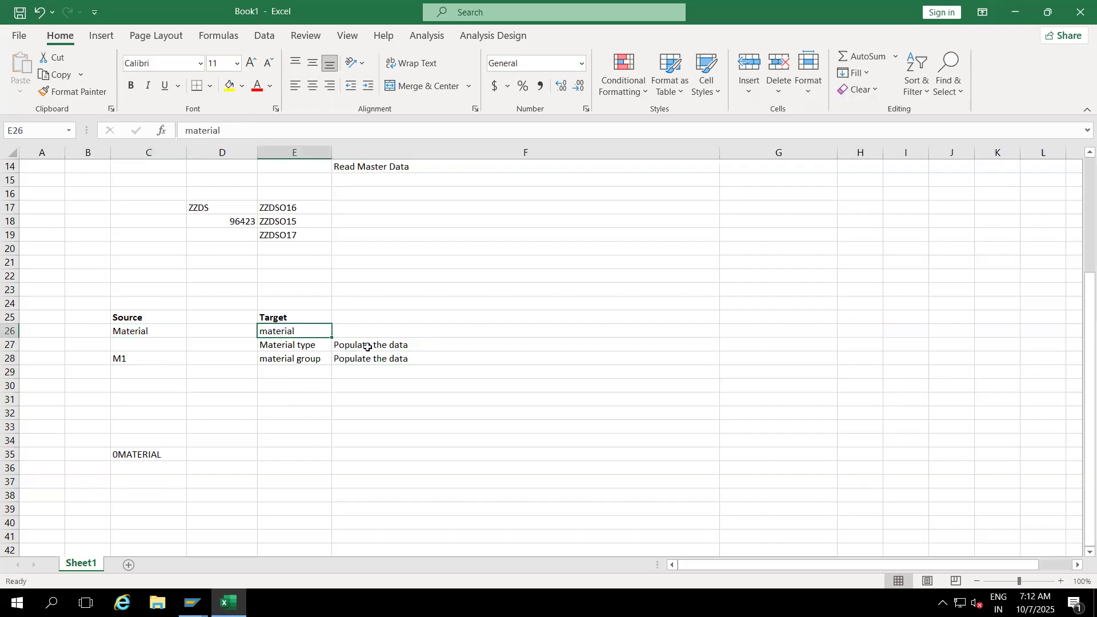
pyautogui.moveTo(368, 347); pyautogui.dragTo(367, 359)
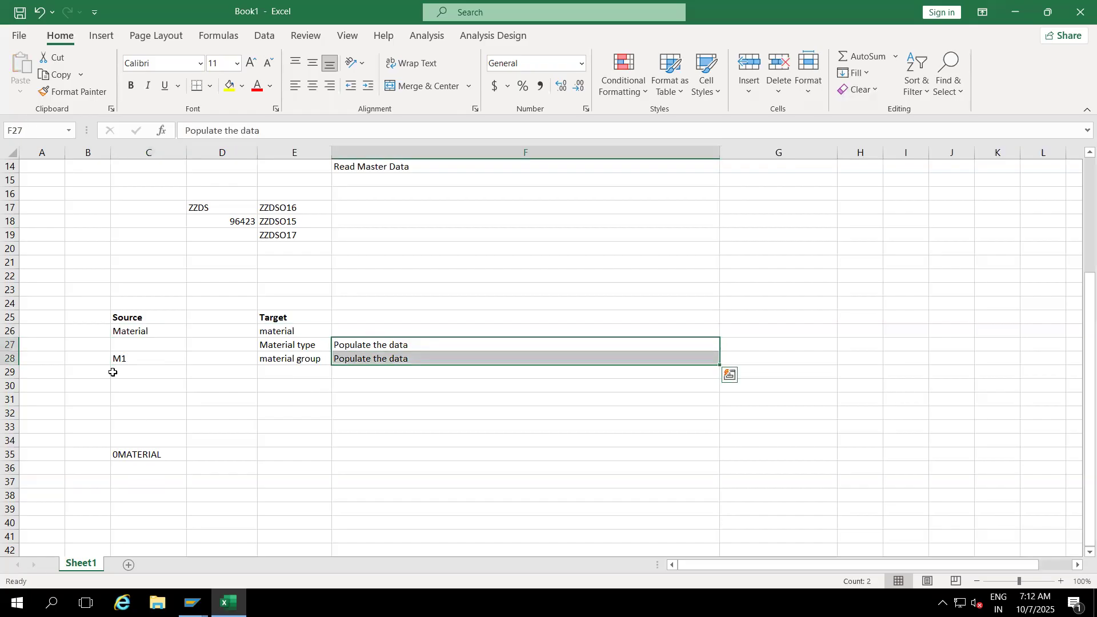
pyautogui.click(142, 484)
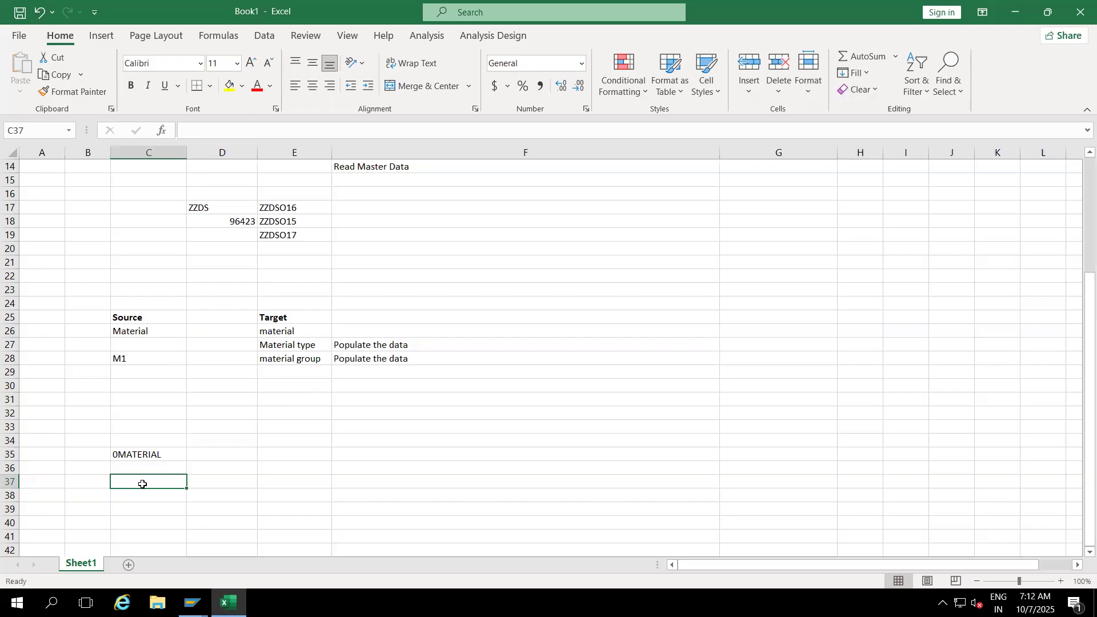
# Enter the labels FMCG in cell B37 and HUL in cell B39, and clear both cells
pyautogui.click(81, 483)
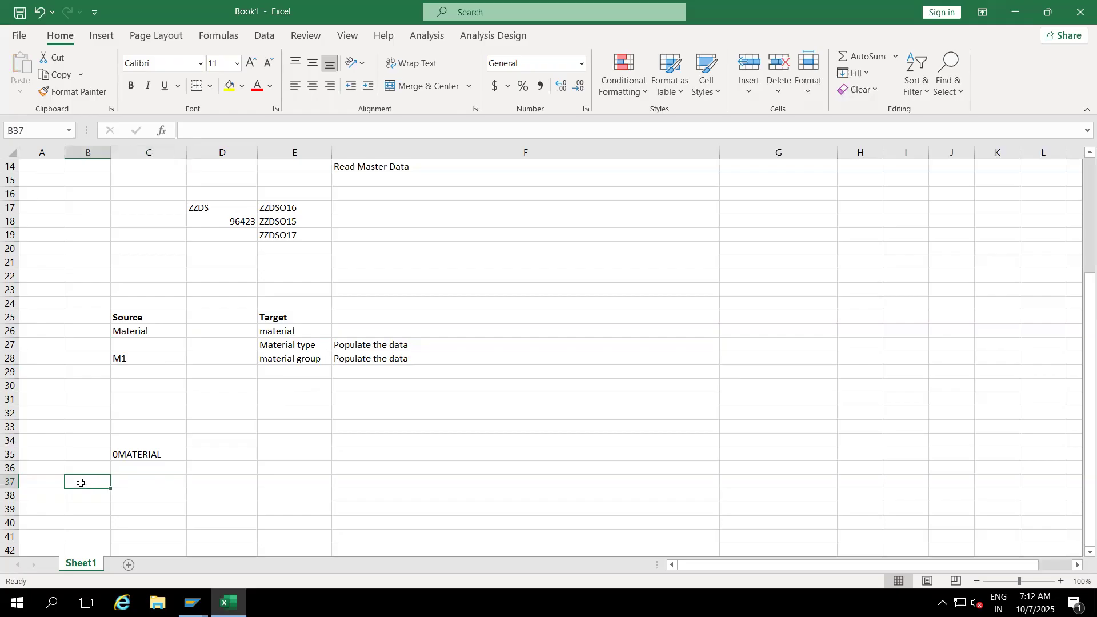
pyautogui.write('FMCG')
pyautogui.click(81, 509)
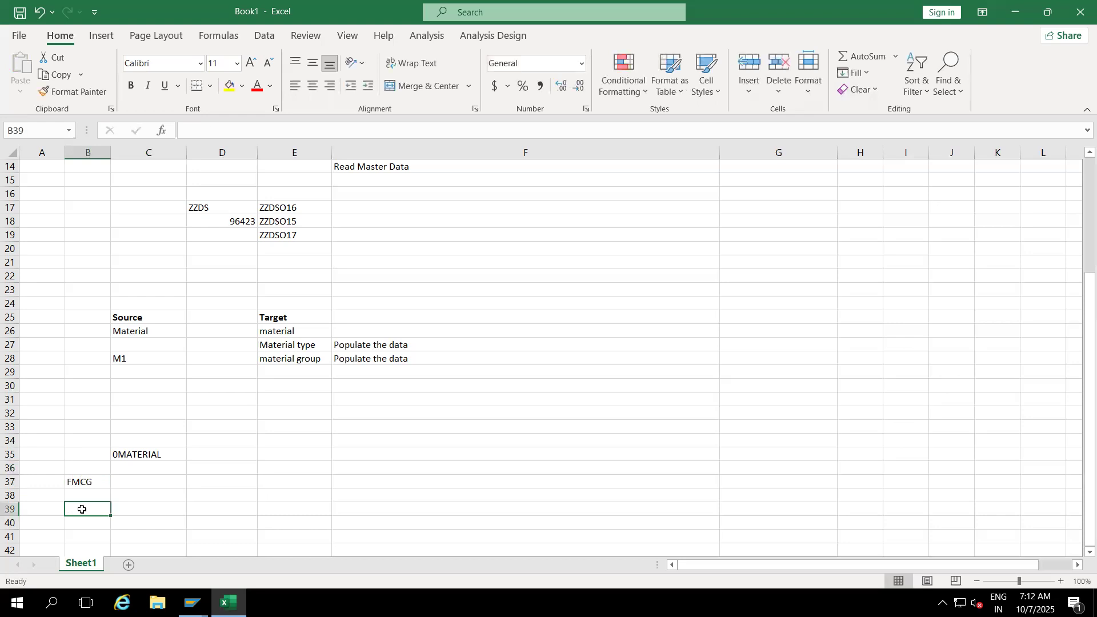
pyautogui.write('HUL')
pyautogui.click(139, 521)
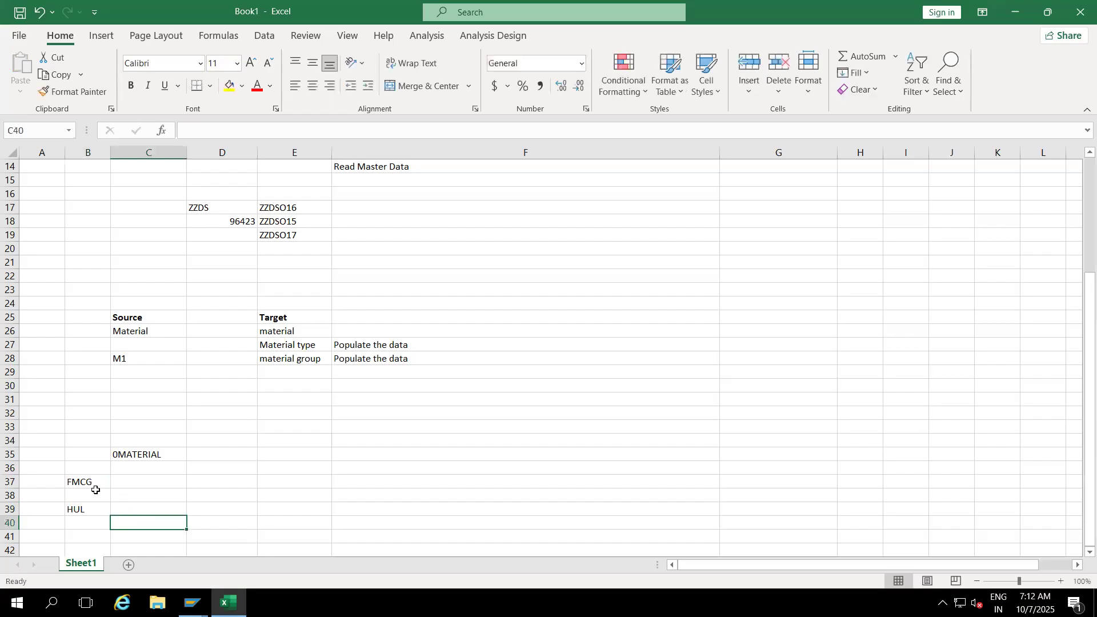
pyautogui.moveTo(92, 484); pyautogui.dragTo(90, 515)
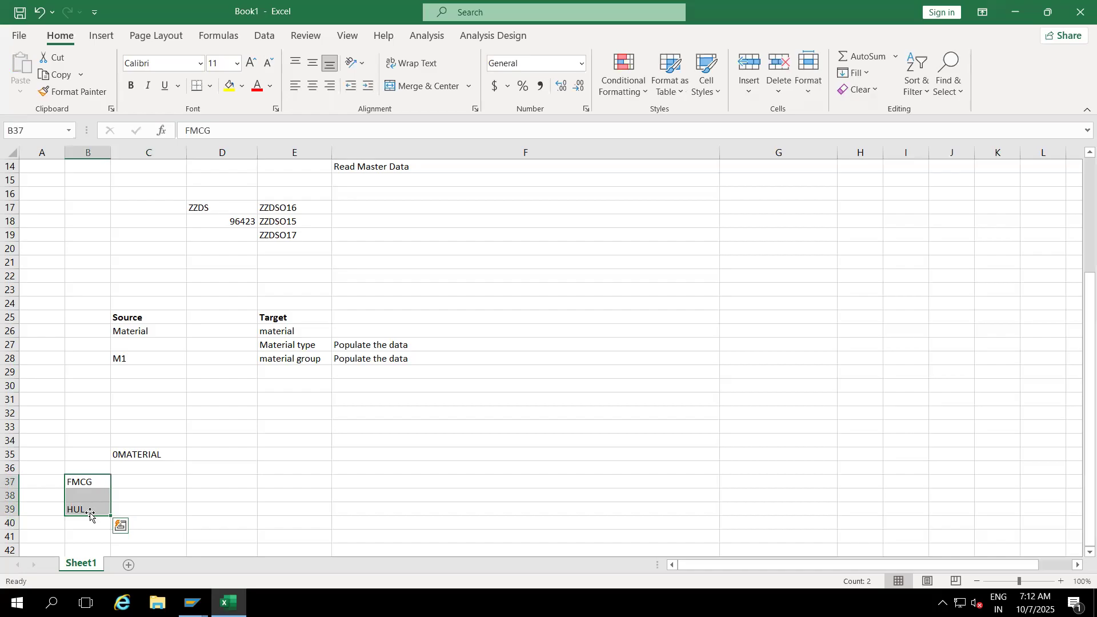
pyautogui.press('Delete')
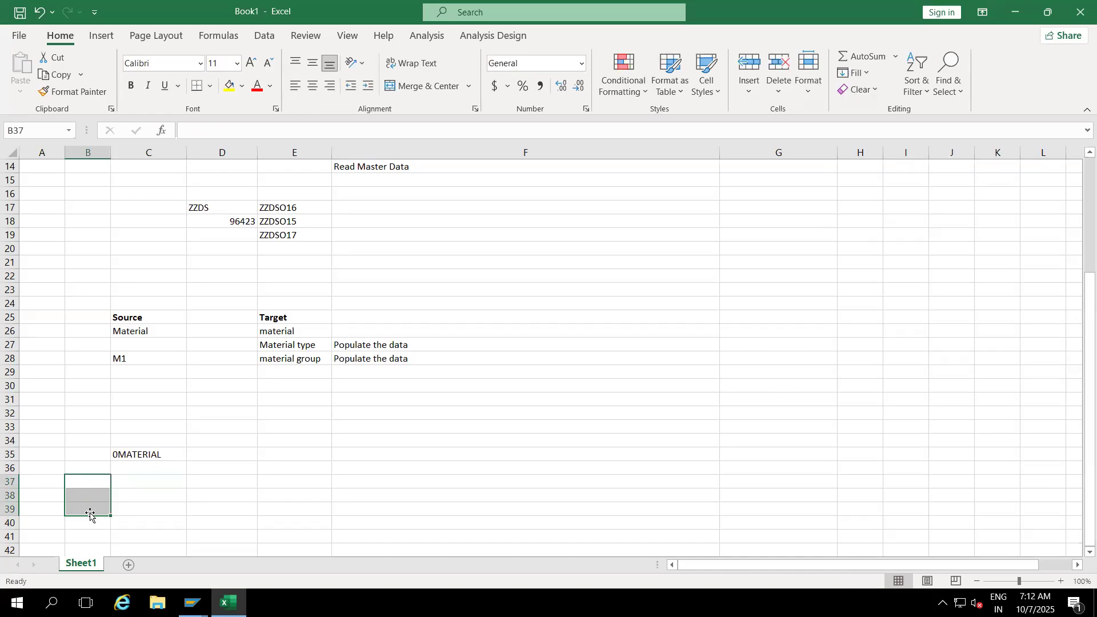
# Clear the sample value M1 from cell C28 under the Source list
pyautogui.click(127, 357)
pyautogui.press('Delete')
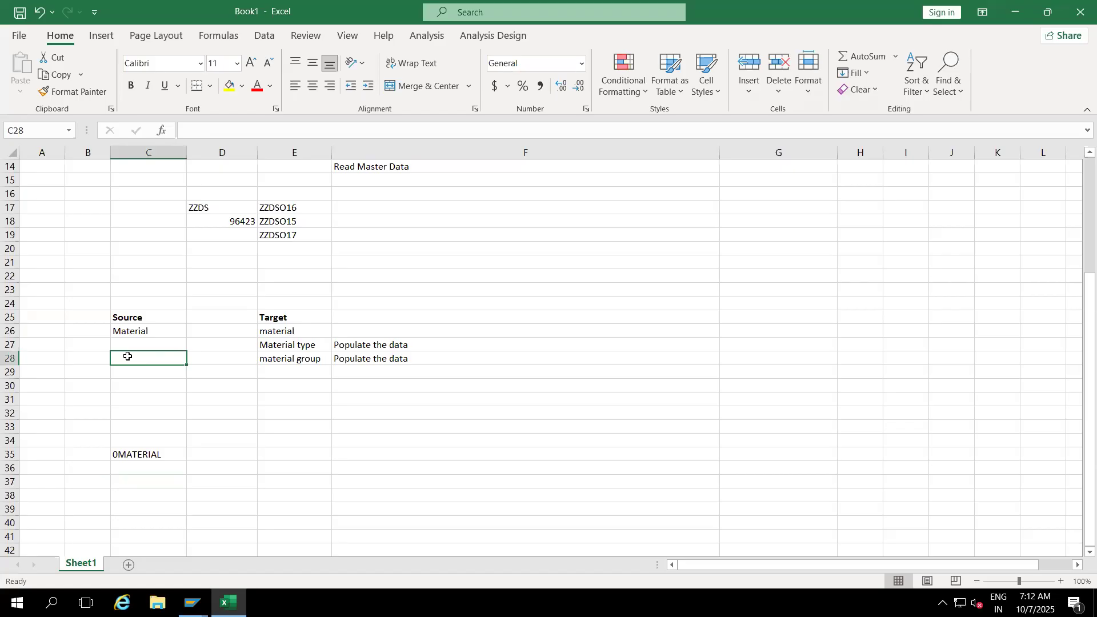
pyautogui.click(38, 452)
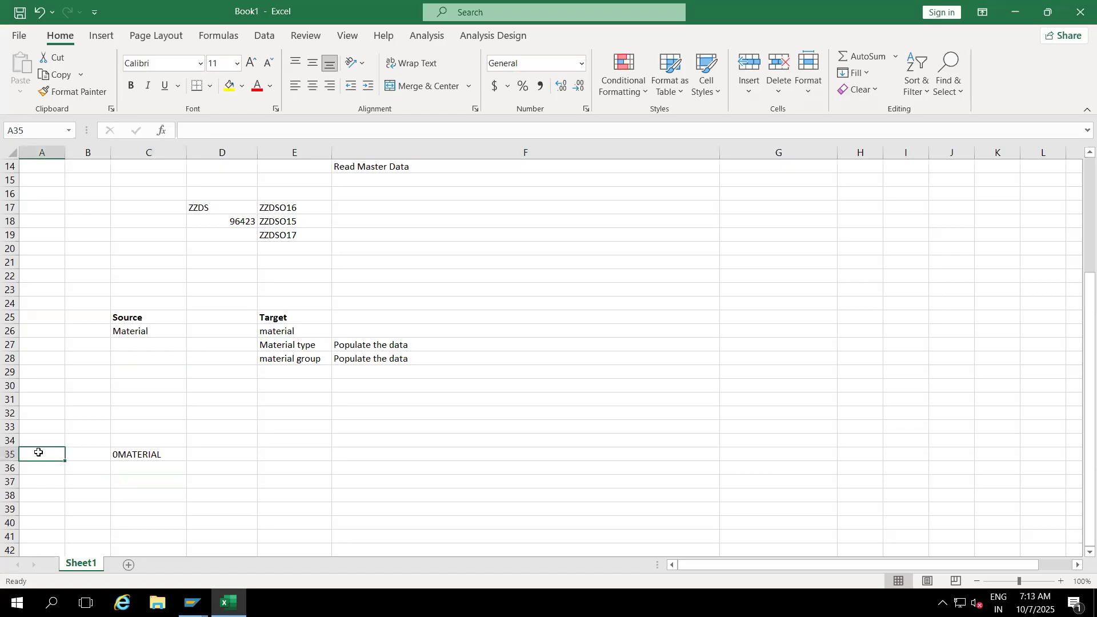
# Examine how the source Material relates to 0MATERIAL and to the two target fields marked Populate the data
pyautogui.click(135, 469)
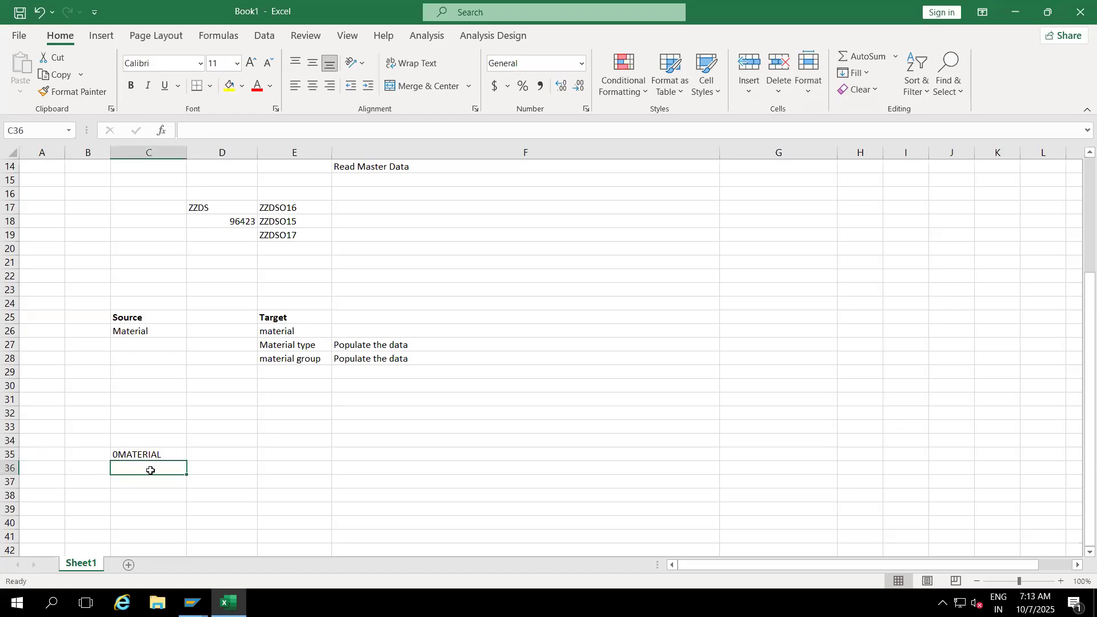
pyautogui.click(132, 333)
pyautogui.click(279, 333)
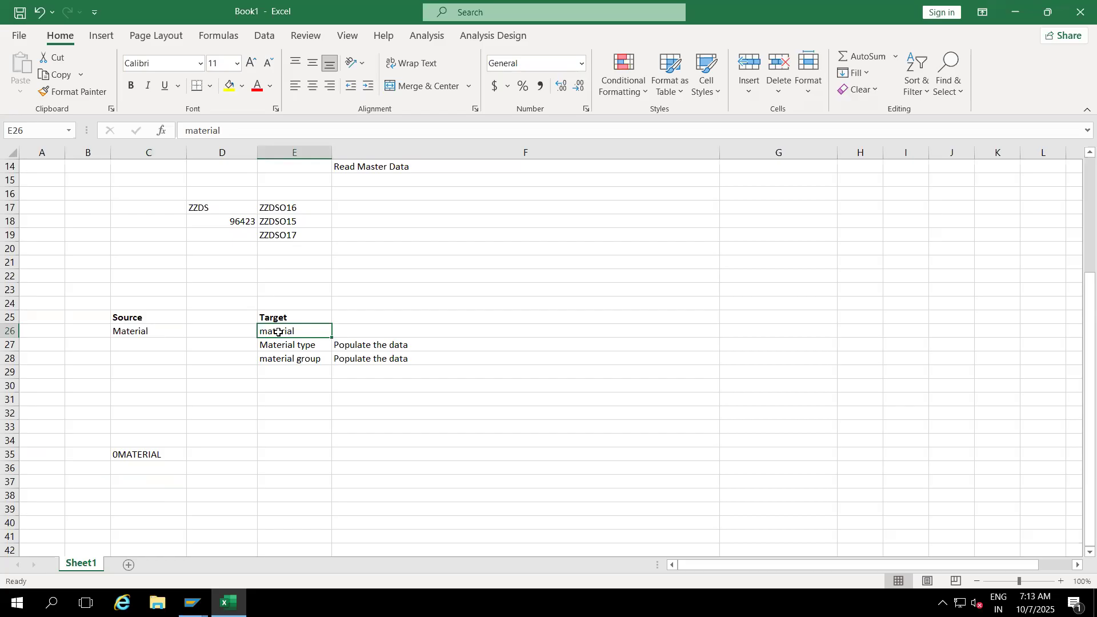
pyautogui.click(140, 340)
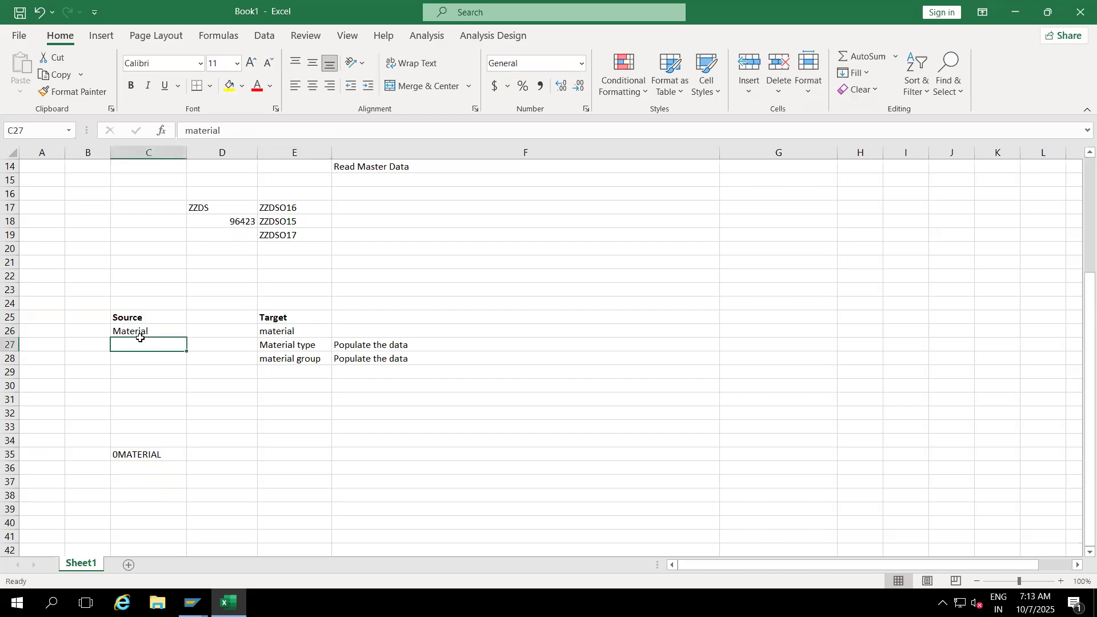
pyautogui.click(291, 331)
pyautogui.click(139, 468)
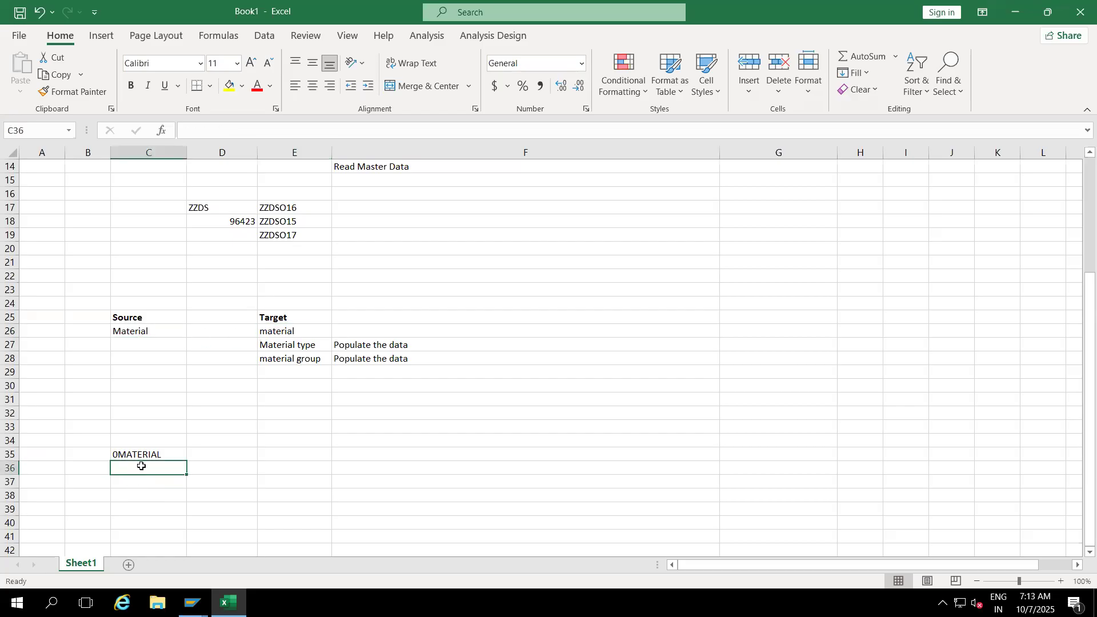
pyautogui.moveTo(367, 344); pyautogui.dragTo(366, 365)
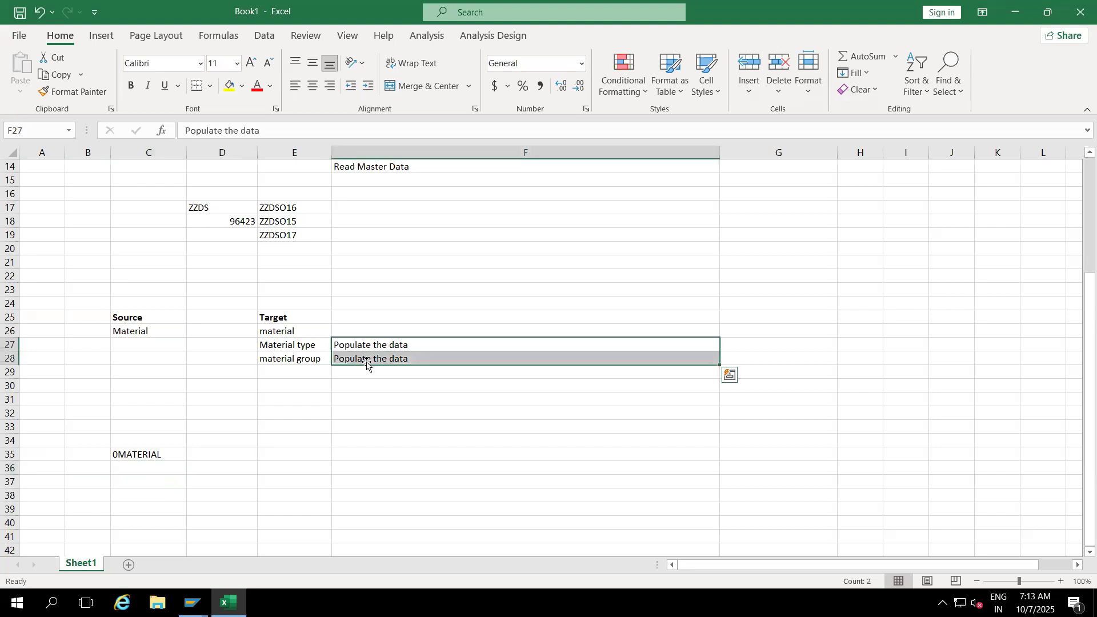
pyautogui.click(346, 404)
pyautogui.click(135, 473)
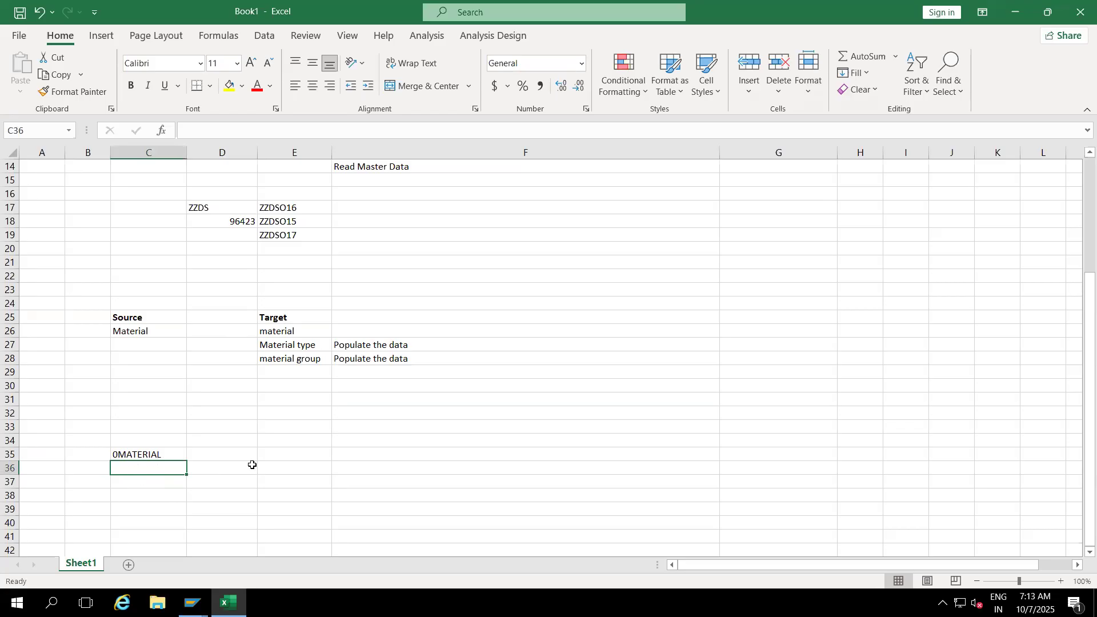
pyautogui.click(137, 330)
pyautogui.click(141, 454)
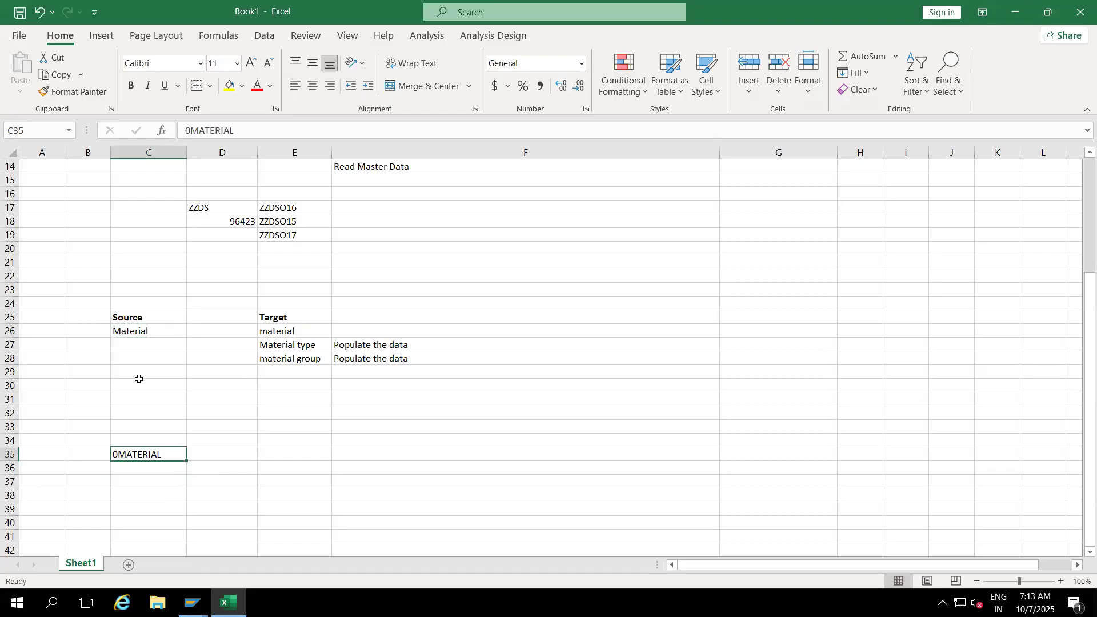
pyautogui.click(134, 349)
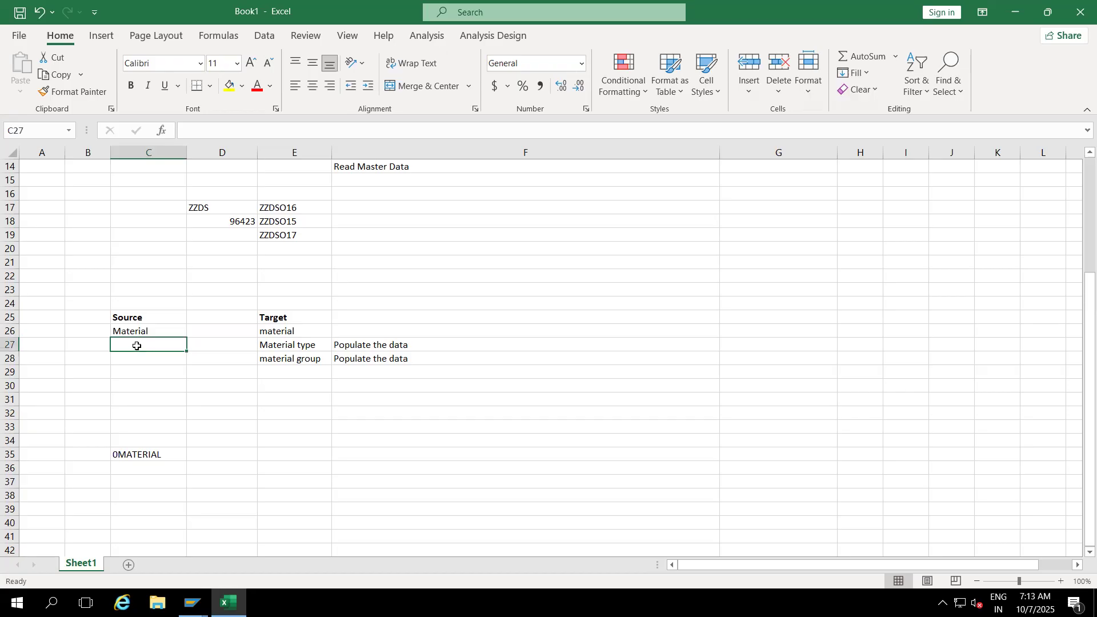
pyautogui.click(142, 473)
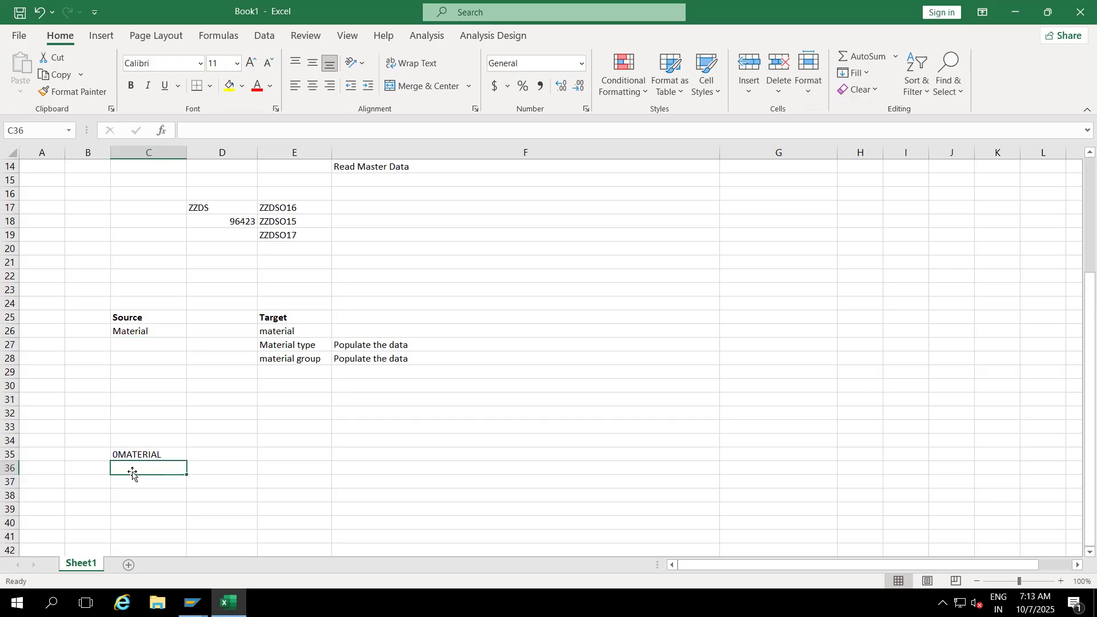
pyautogui.moveTo(350, 345); pyautogui.dragTo(349, 360)
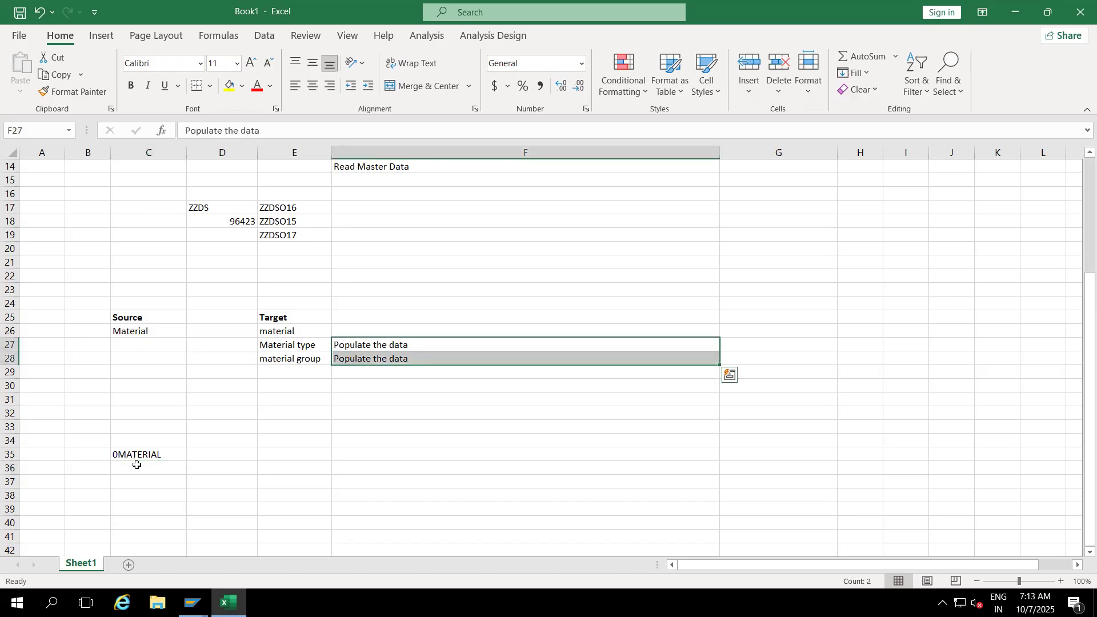
pyautogui.rightClick(303, 343)
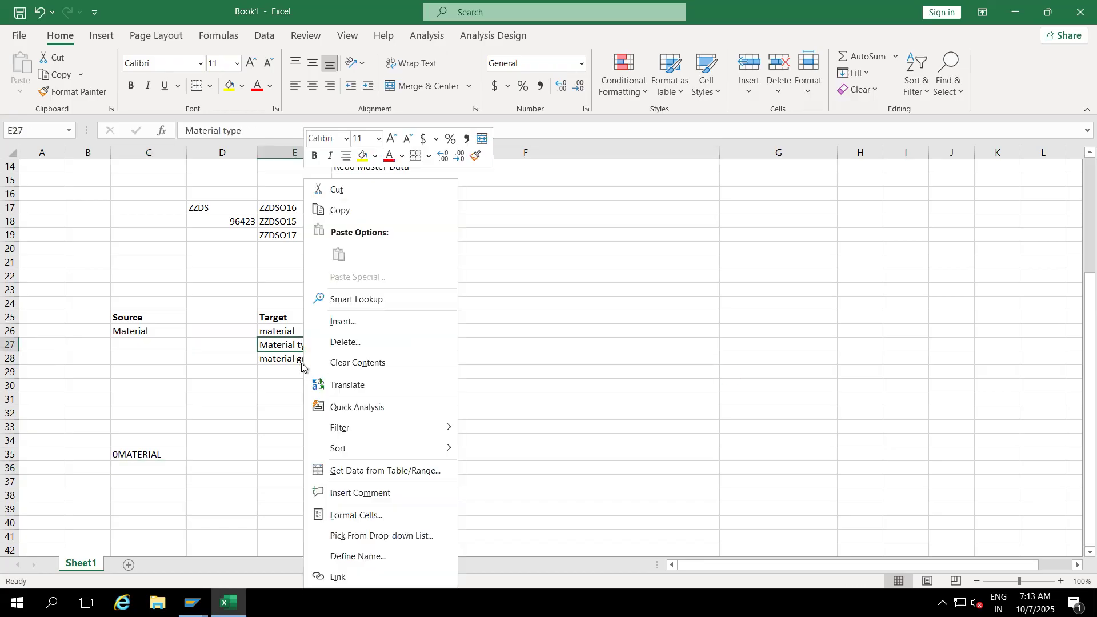
pyautogui.press('Escape')
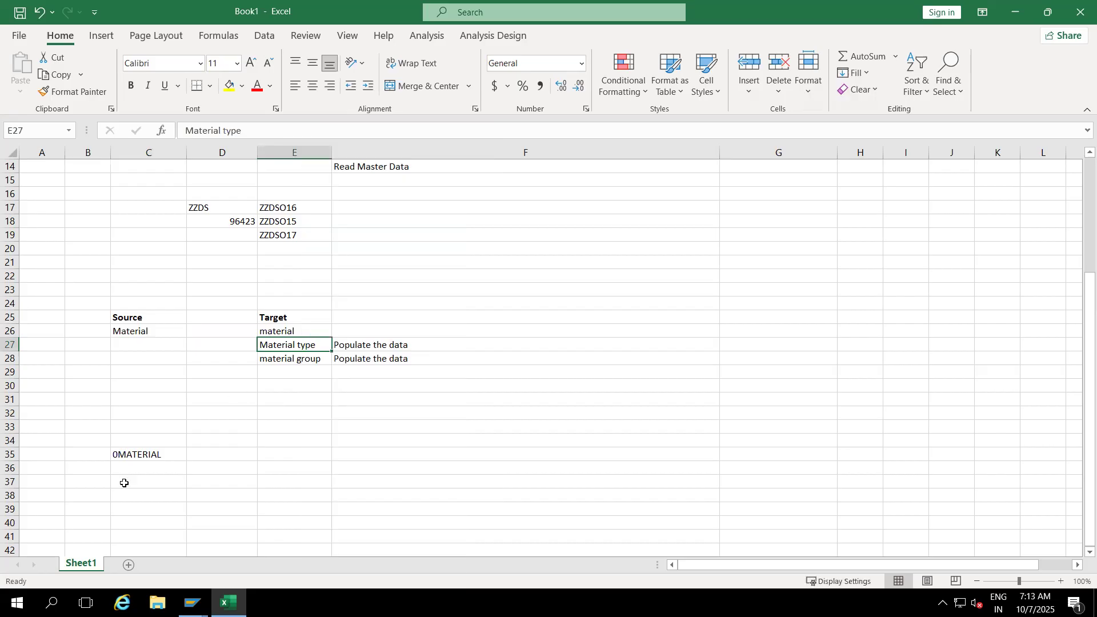
pyautogui.click(379, 347)
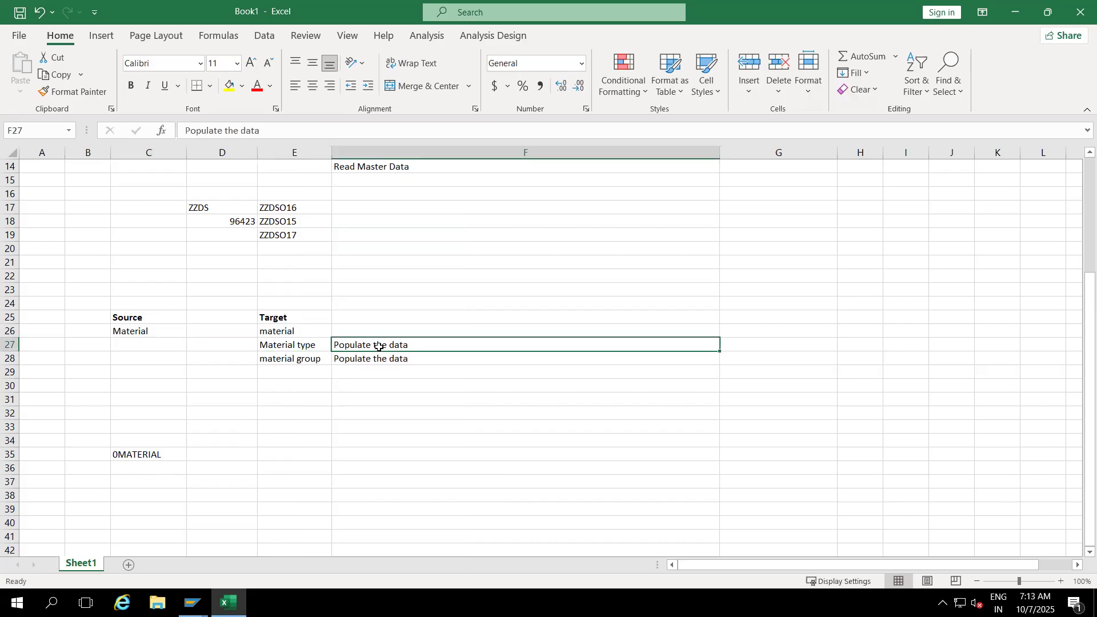
pyautogui.click(374, 361)
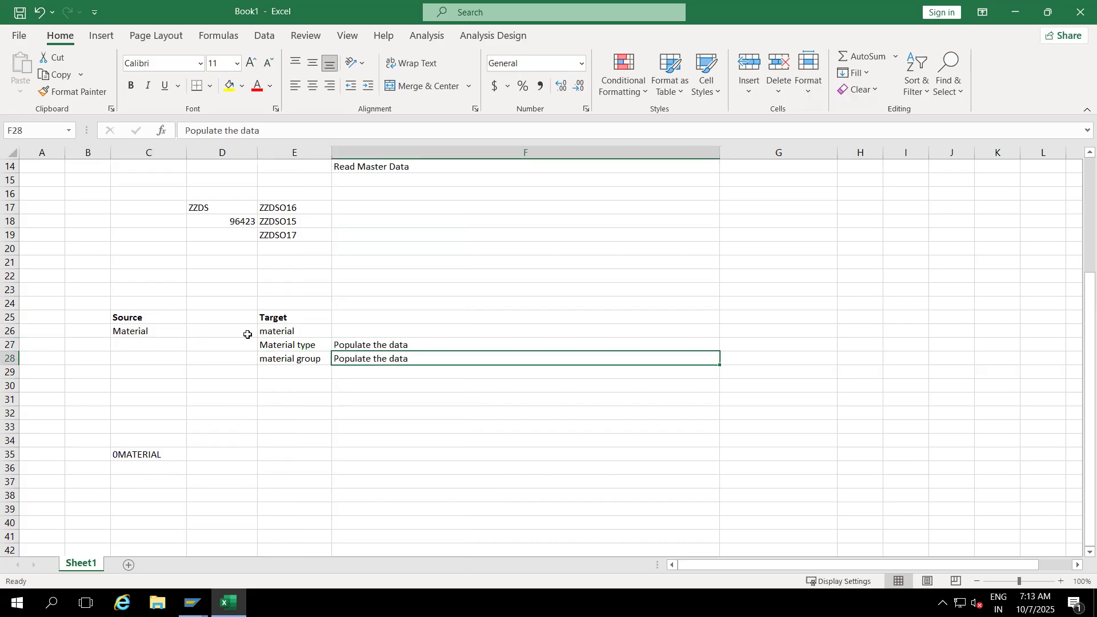
pyautogui.click(290, 331)
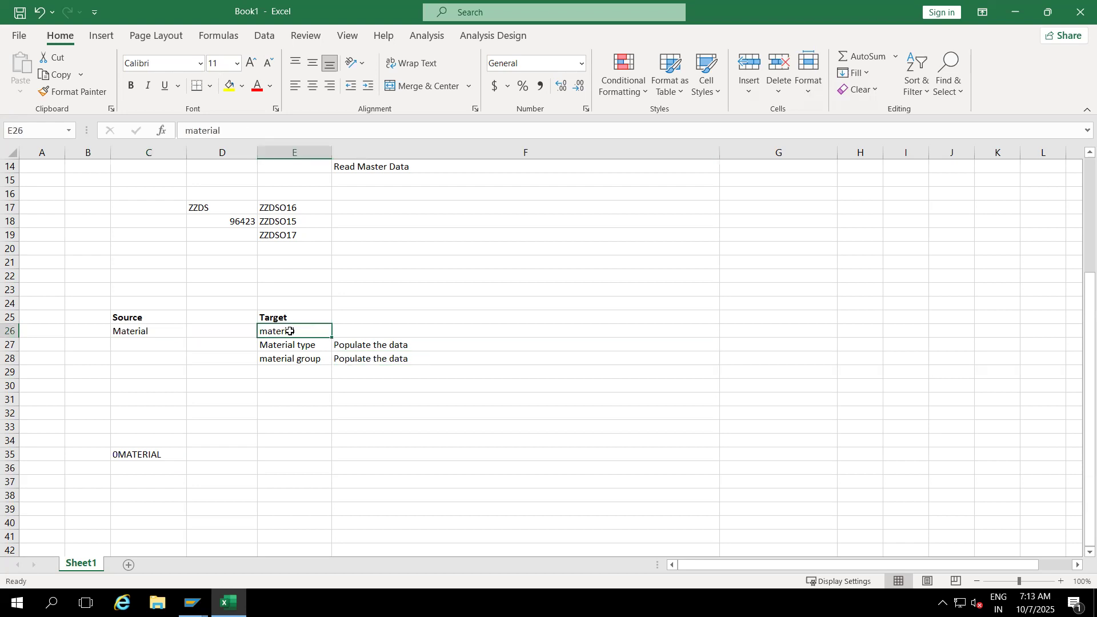
# Enter the label Lookup in cell E34, above and beside the 0MATERIAL entry
pyautogui.click(276, 440)
pyautogui.write('Loo')
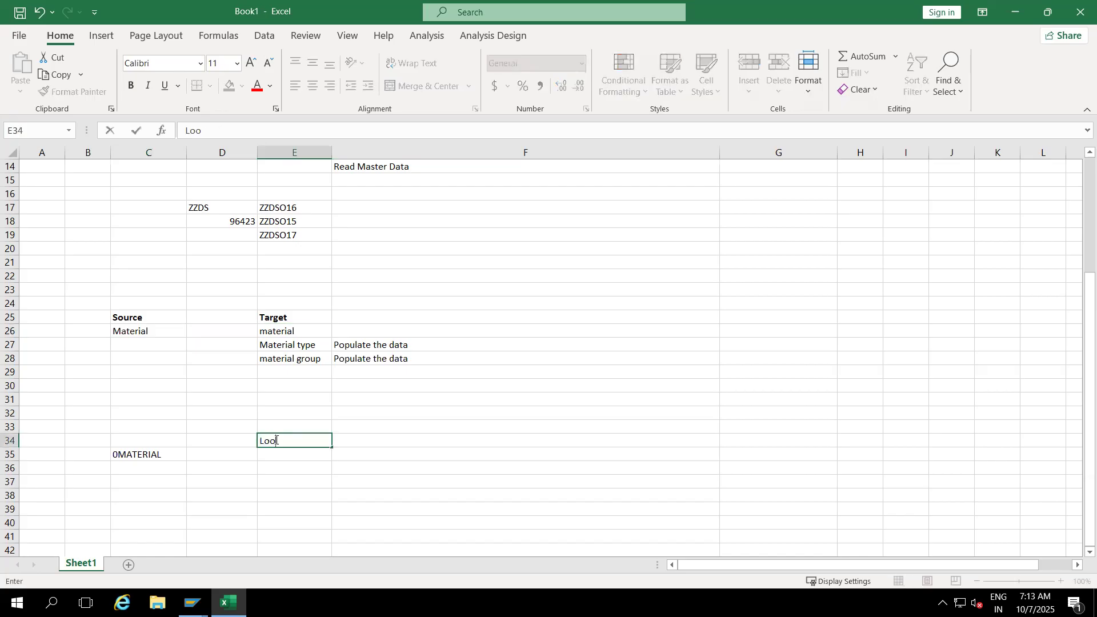
pyautogui.write('kup')
pyautogui.click(277, 470)
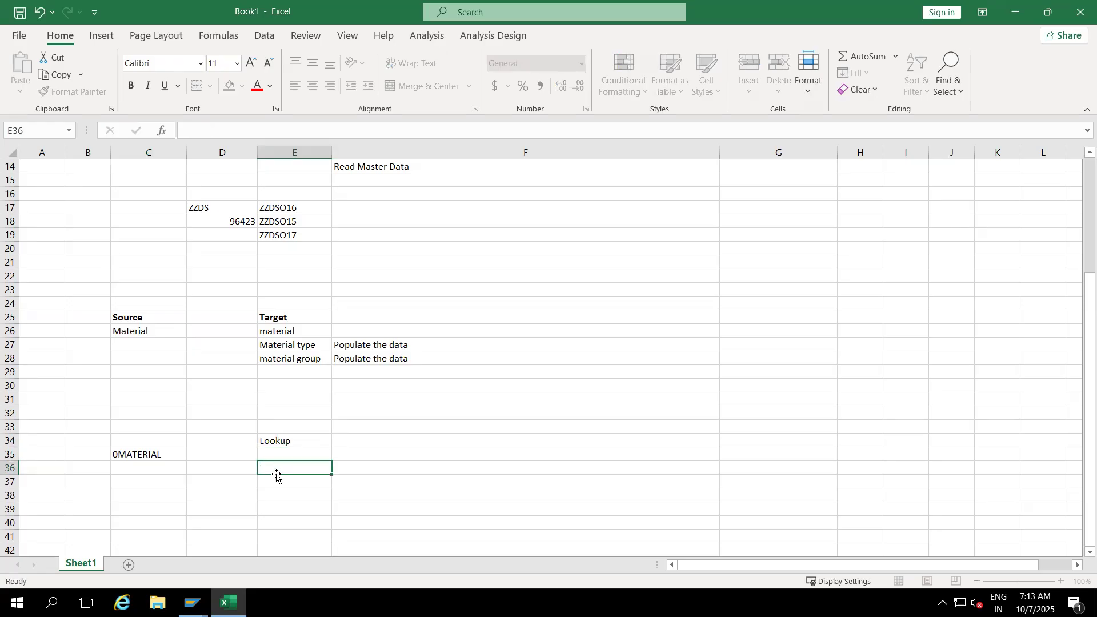
pyautogui.click(156, 318)
pyautogui.click(144, 455)
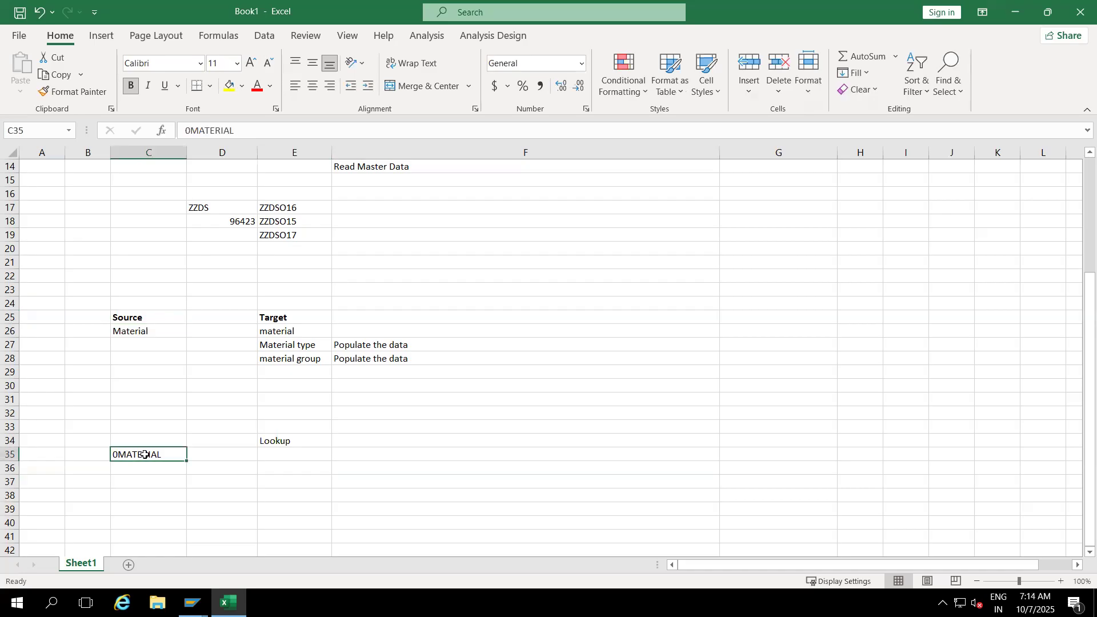
pyautogui.click(127, 345)
pyautogui.click(130, 483)
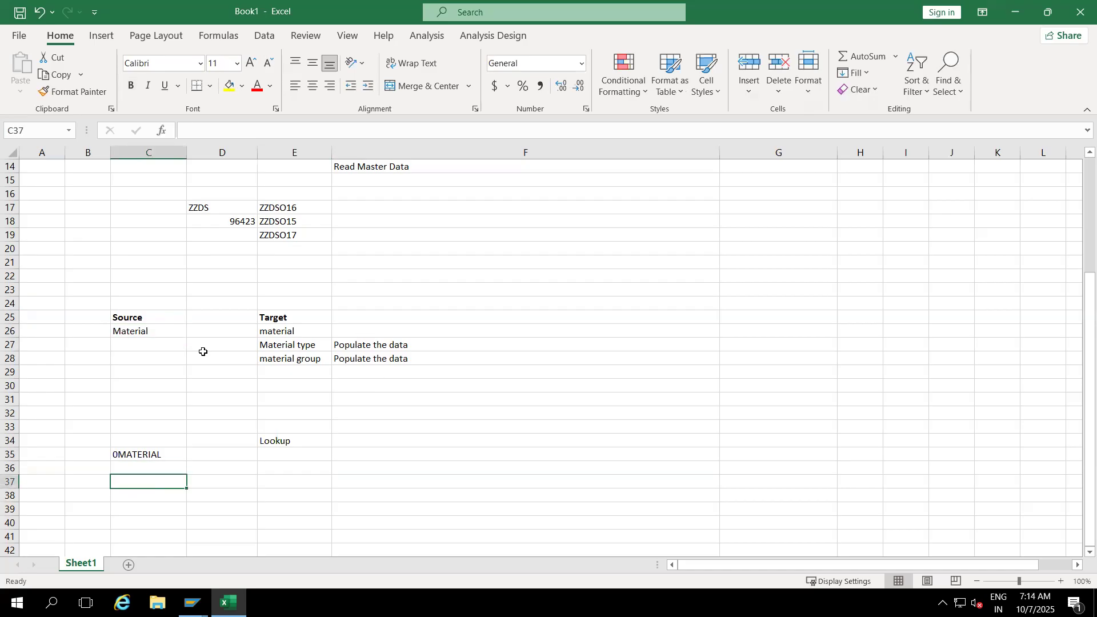
pyautogui.click(144, 361)
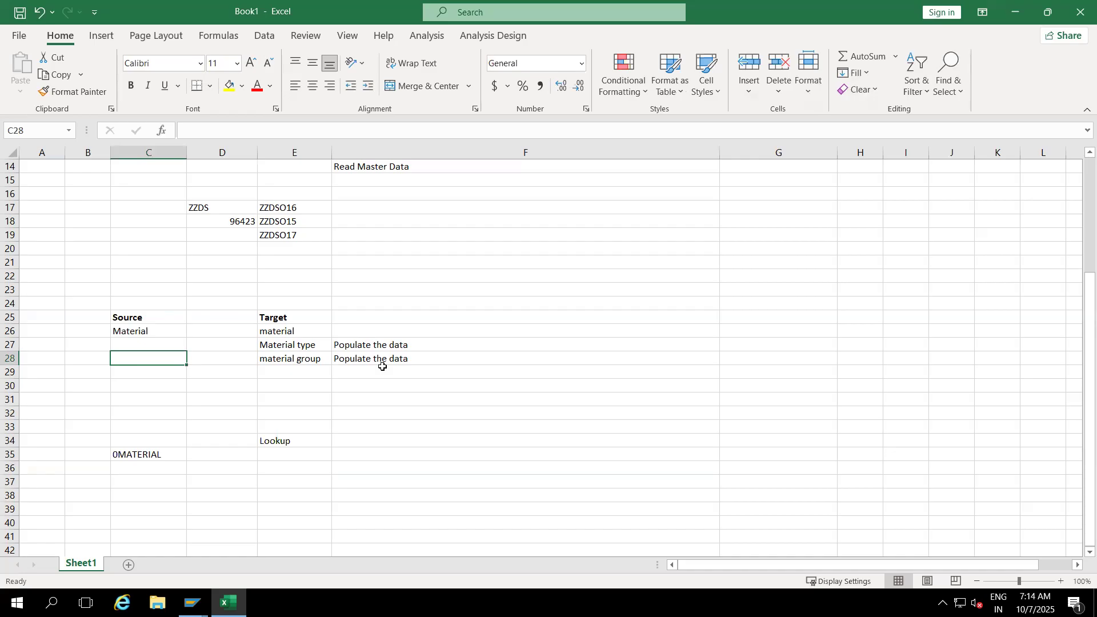
pyautogui.click(278, 429)
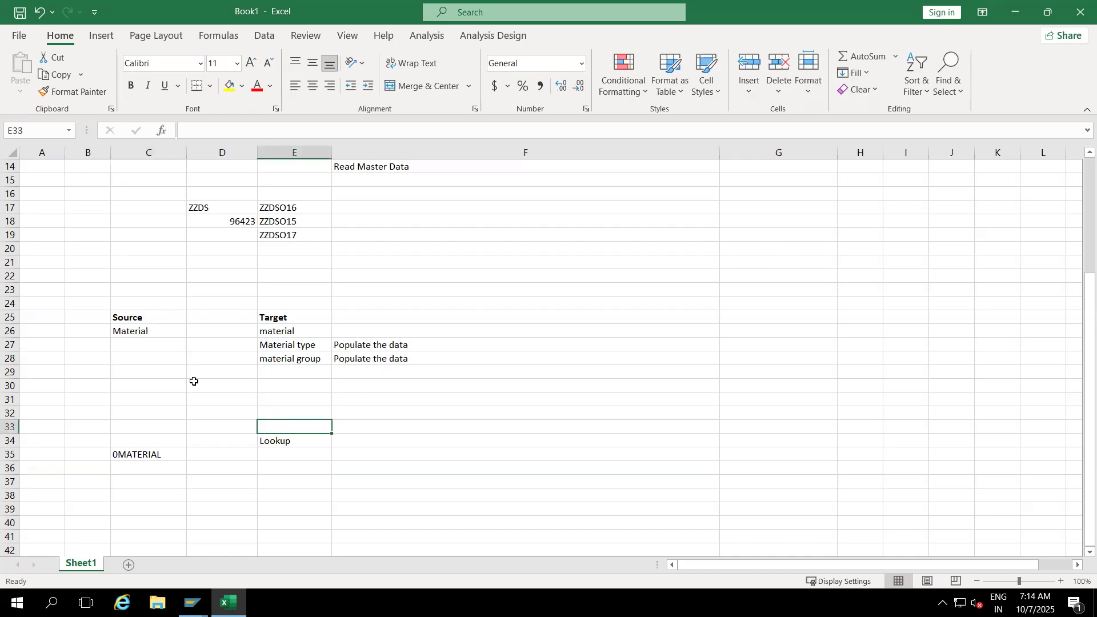
# Replace the material fields with Customer in C26 and E26, and Customer group in E27
pyautogui.click(130, 334)
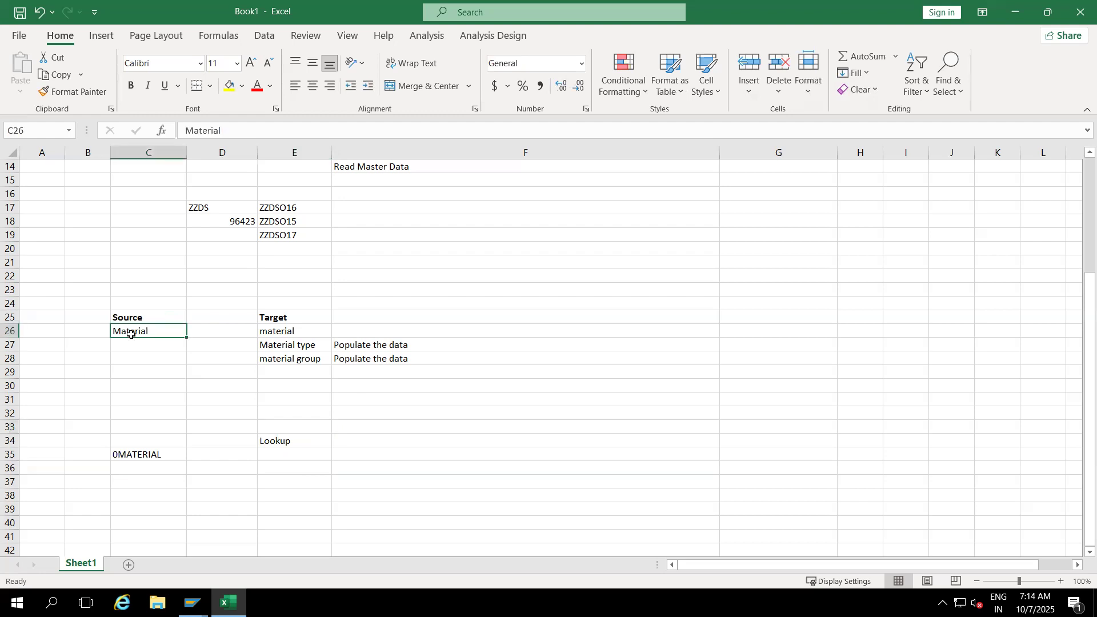
pyautogui.write('Customer')
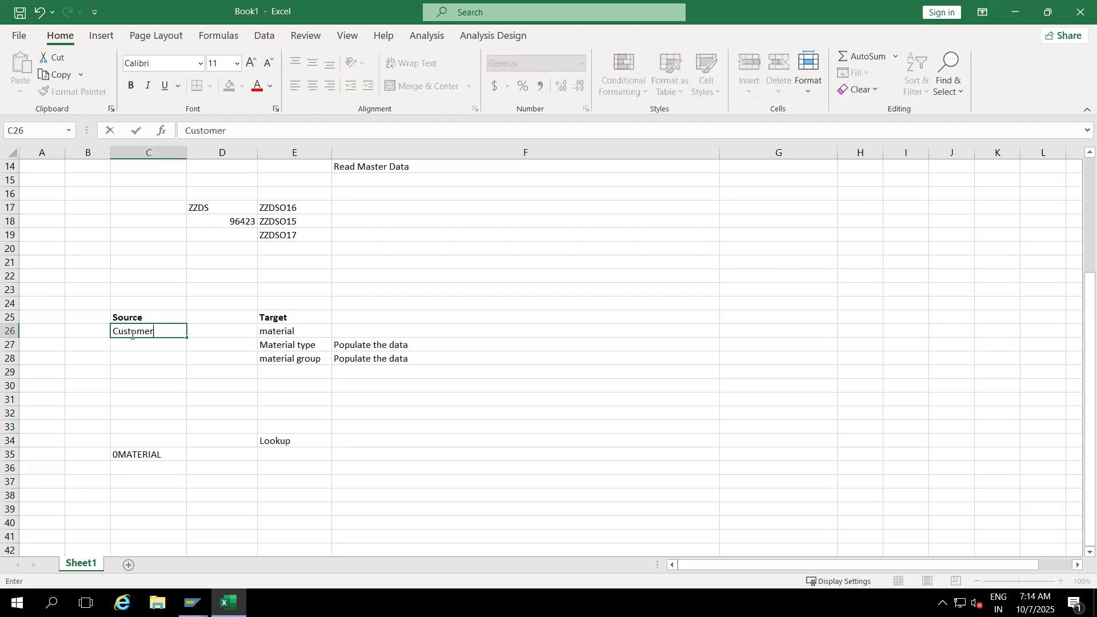
pyautogui.click(297, 333)
pyautogui.write('Cu stomer')
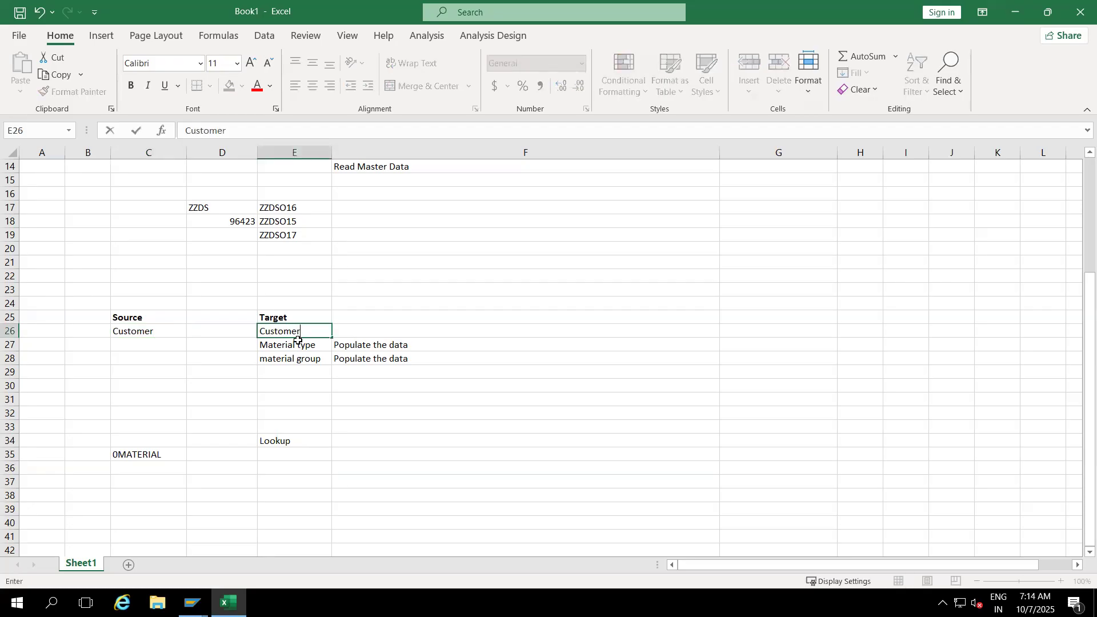
pyautogui.click(297, 346)
pyautogui.write('Custo')
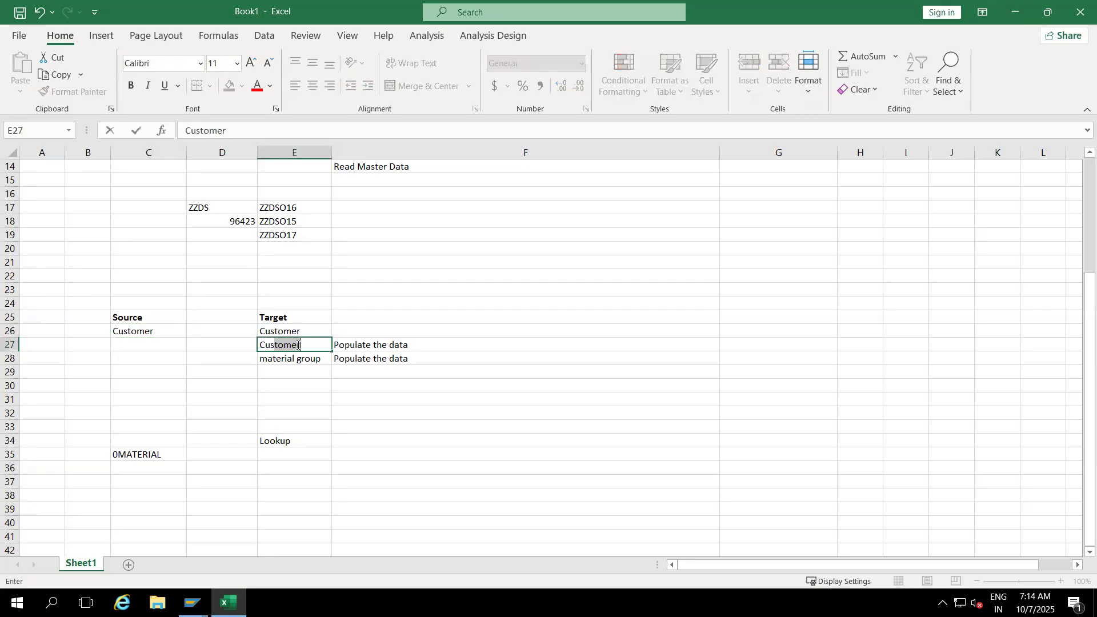
pyautogui.write('mer group')
# Clear the material group entry in E28 and its Populate the data note in F28
pyautogui.click(302, 360)
pyautogui.press('Delete')
pyautogui.click(355, 361)
pyautogui.press('Delete')
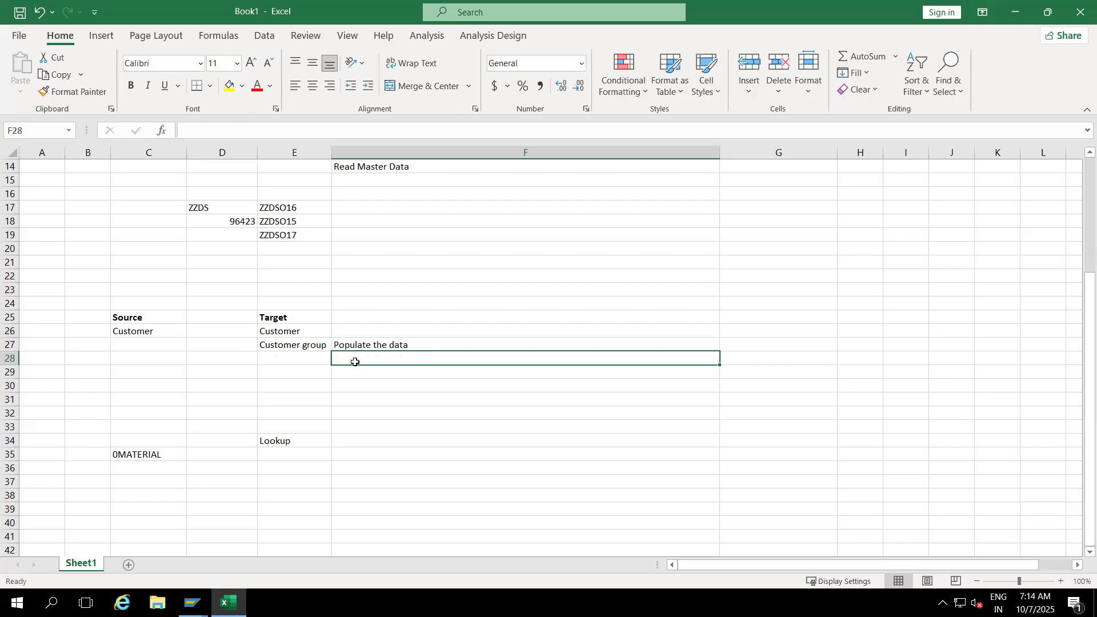
# Enter the sample value C1 in C28 and C36, and replace 0MATERIAL in C35 with 0Custoemr
pyautogui.click(127, 355)
pyautogui.write('C1')
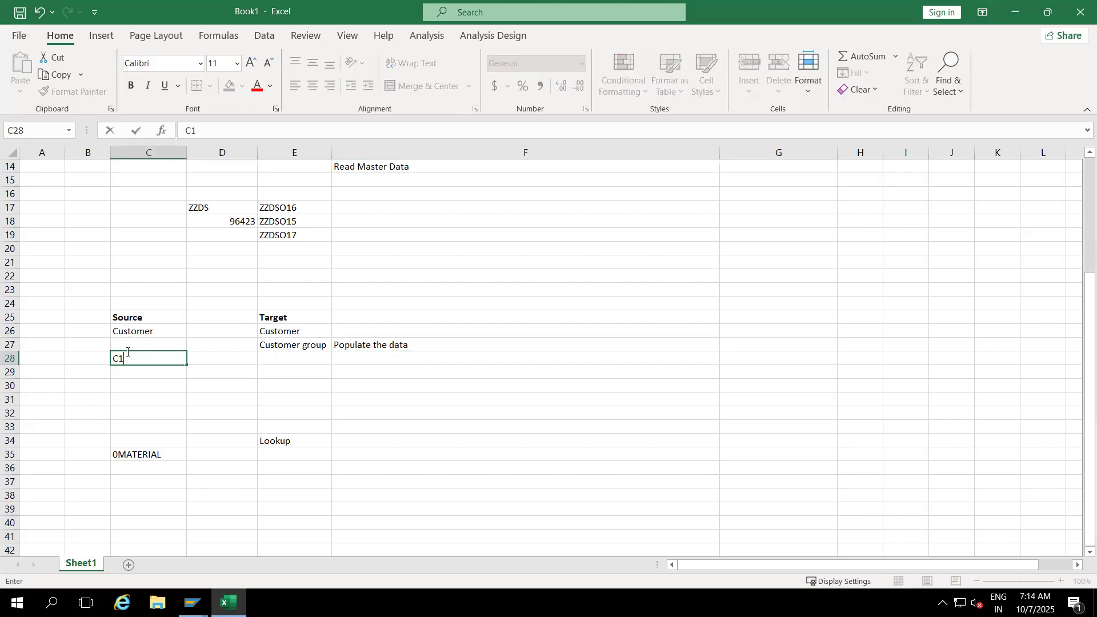
pyautogui.click(142, 457)
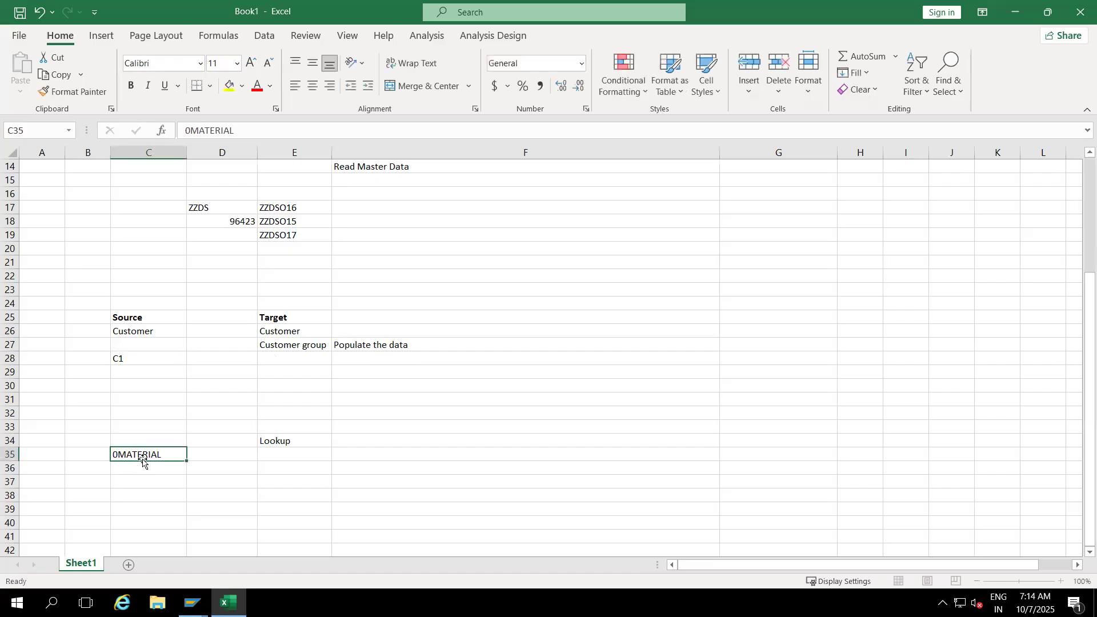
pyautogui.write('0Custoemr')
pyautogui.click(143, 469)
pyautogui.write('C1')
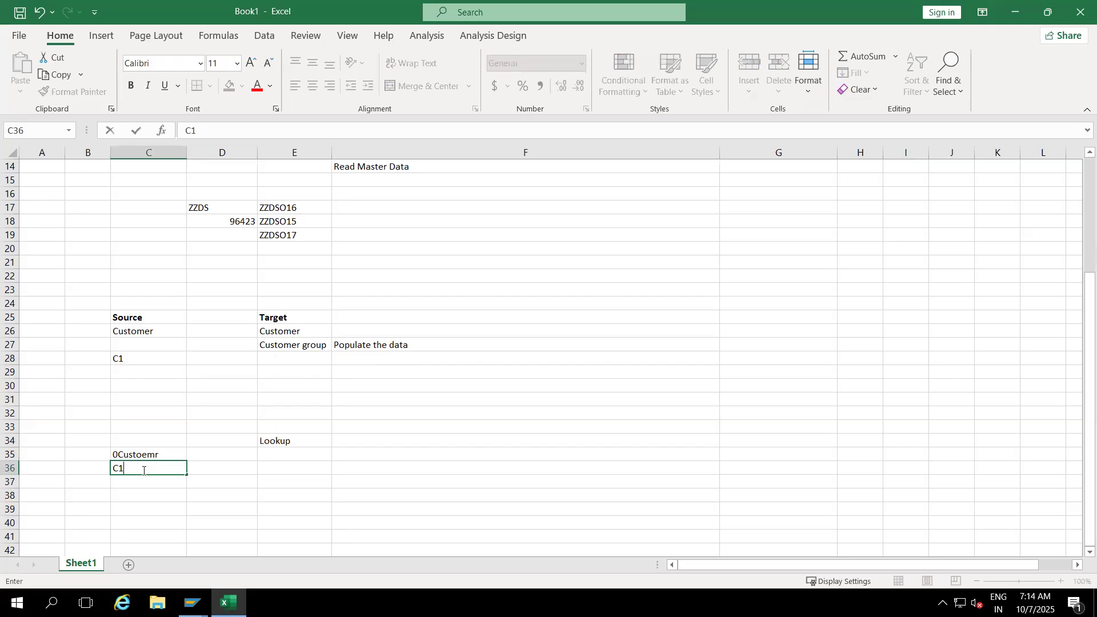
pyautogui.click(317, 346)
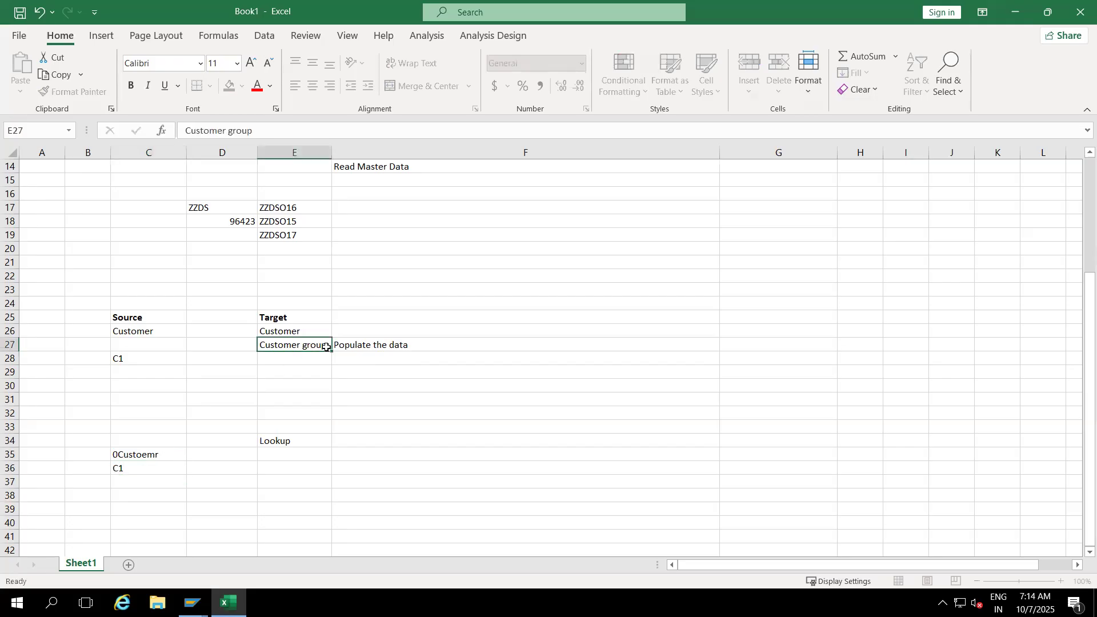
pyautogui.click(368, 348)
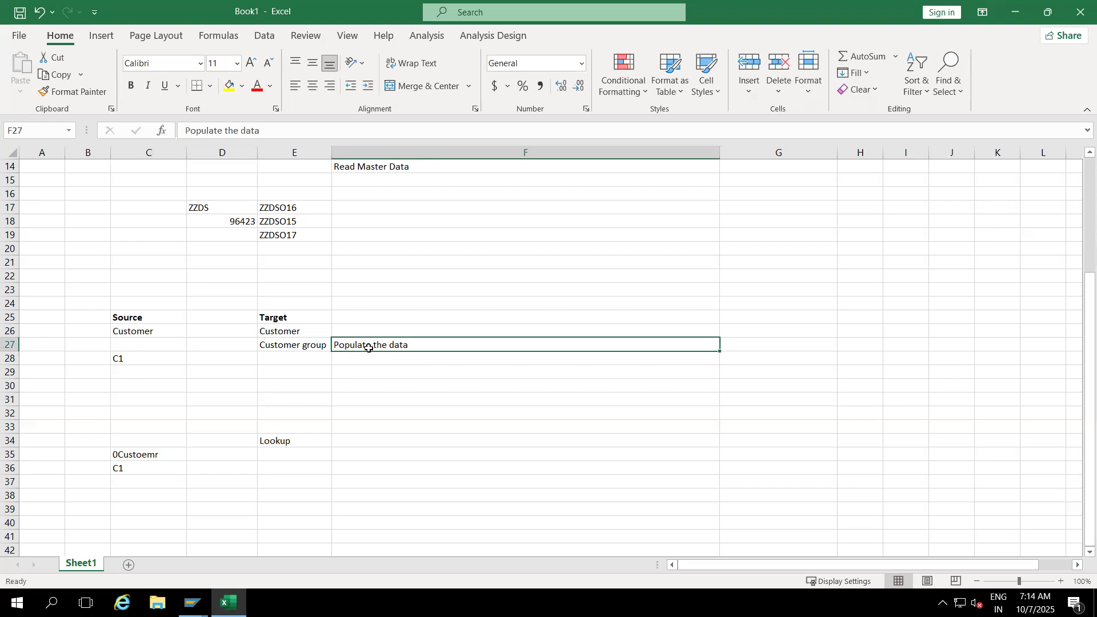
pyautogui.click(383, 391)
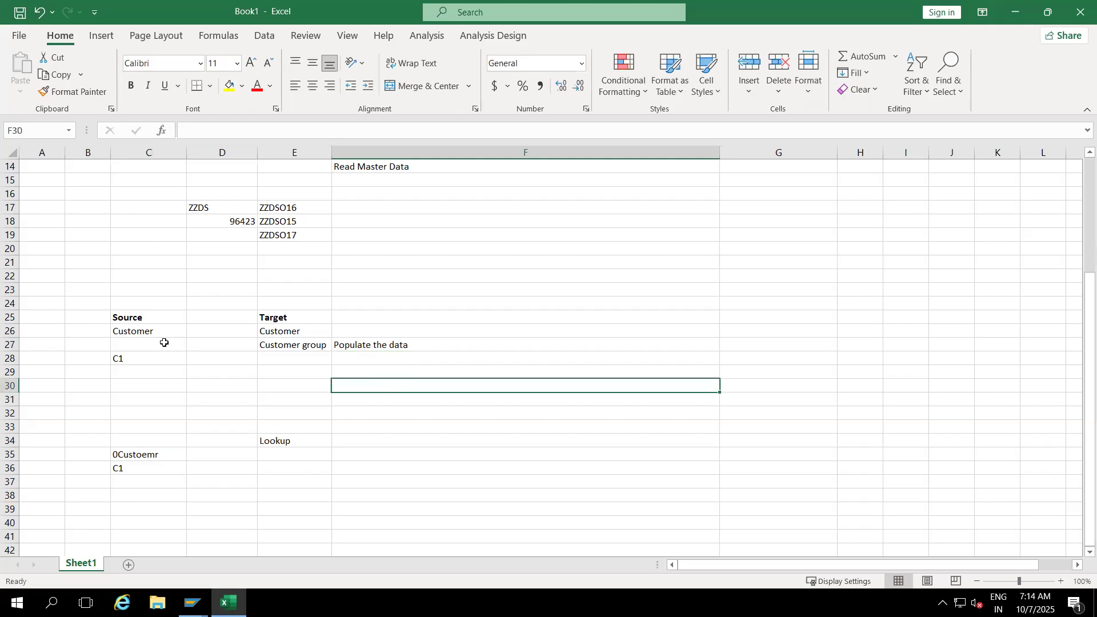
pyautogui.click(147, 320)
pyautogui.click(133, 452)
# Switch to SAP, refresh and close the Activate Data dialog for ZZDSO_17, and refresh its request list
pyautogui.click(192, 603)
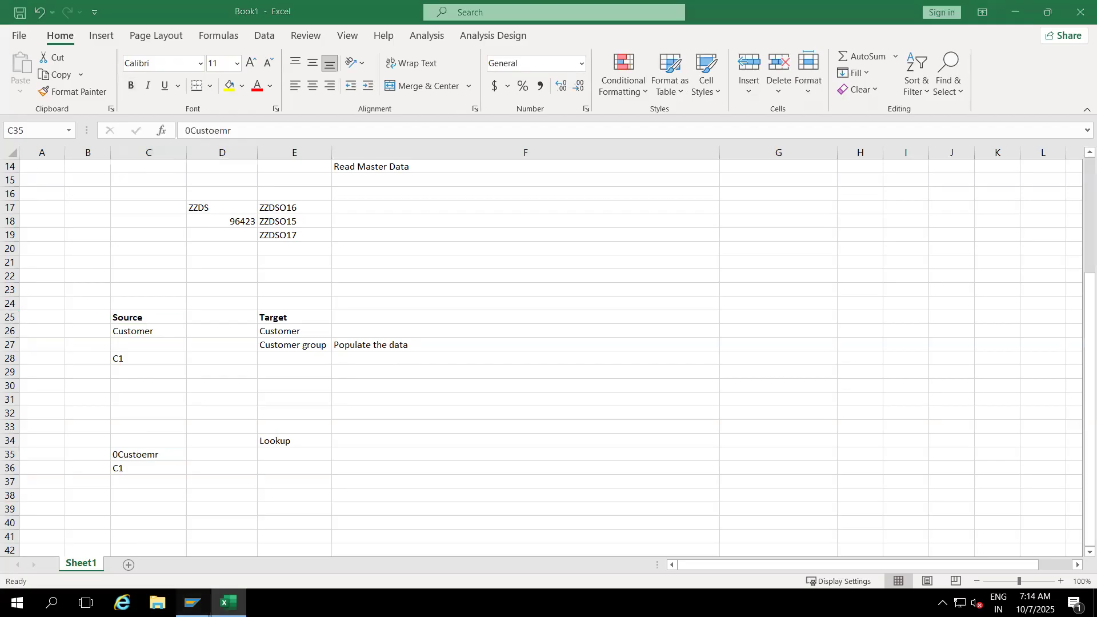
pyautogui.click(217, 533)
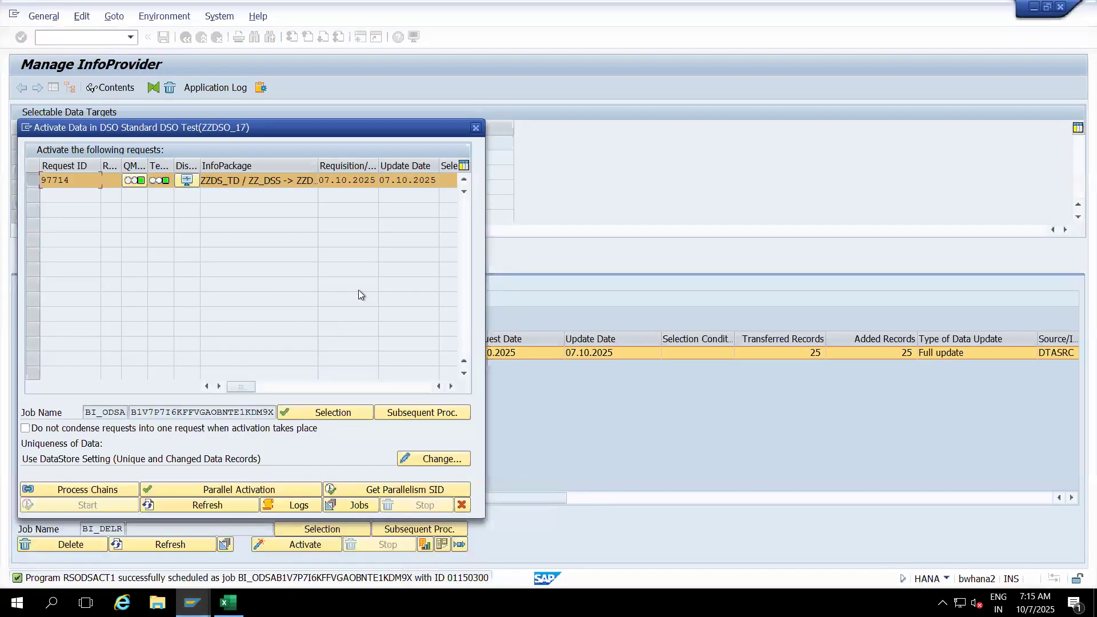
pyautogui.click(180, 502)
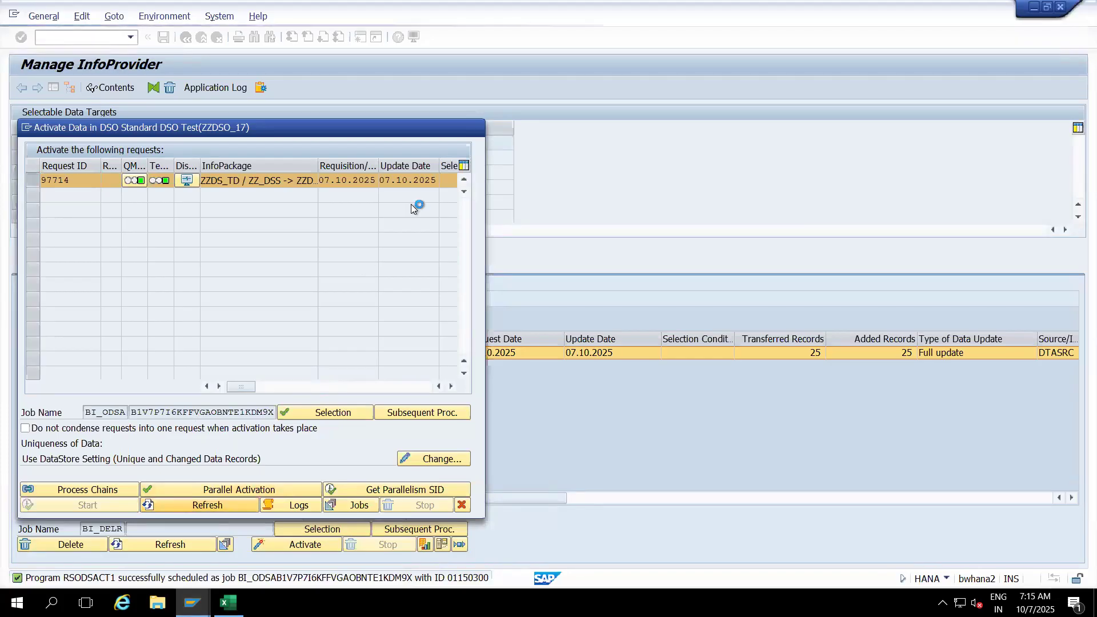
pyautogui.click(475, 130)
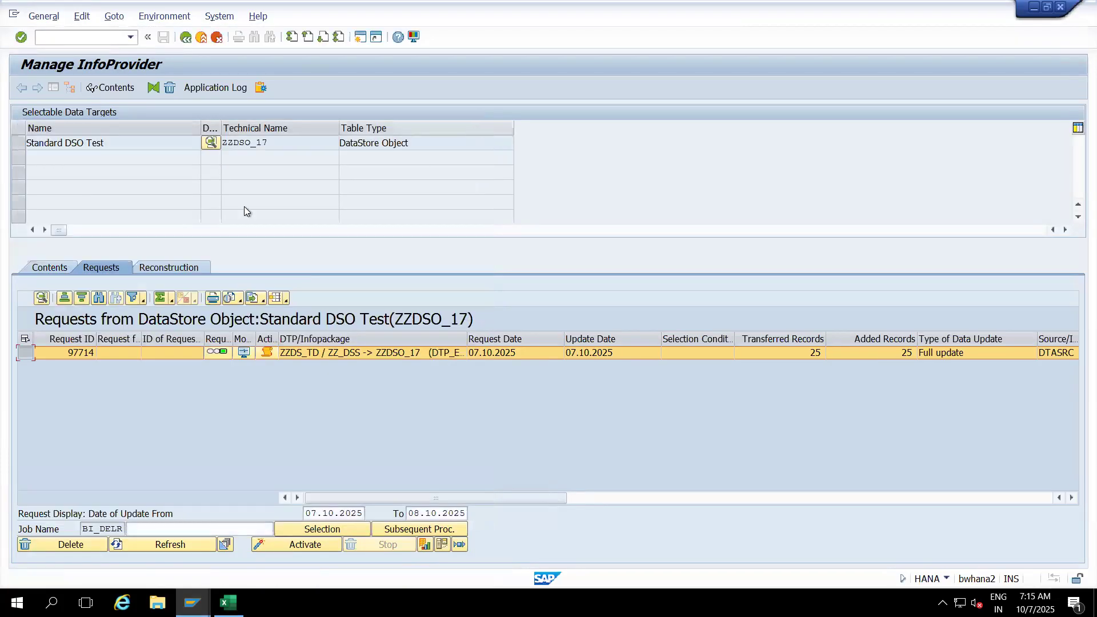
pyautogui.click(143, 541)
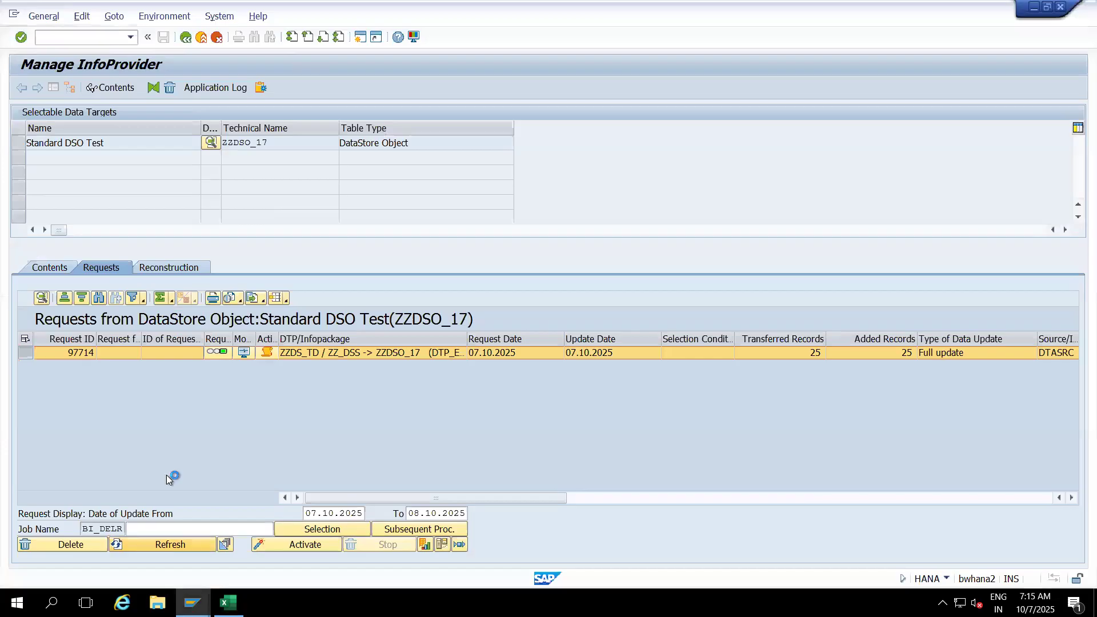
# Display the contents of table /BIC/AZZDSO_1700 and examine the posting date, customer, plant, material type and MaterialGroup 1 columns before leaving the list
pyautogui.click(53, 266)
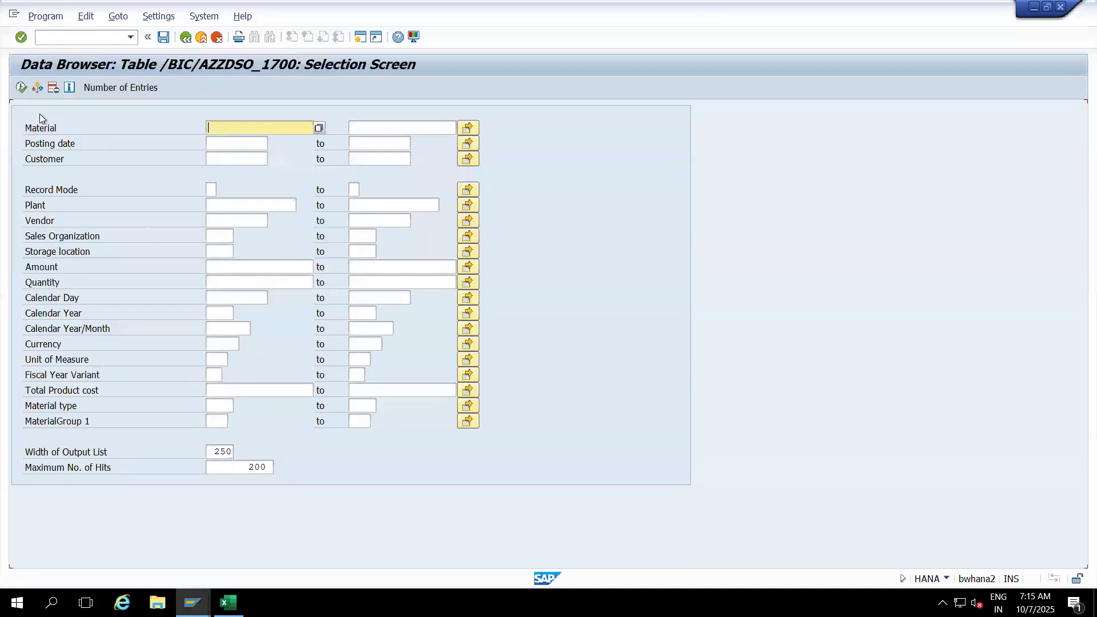
pyautogui.click(22, 90)
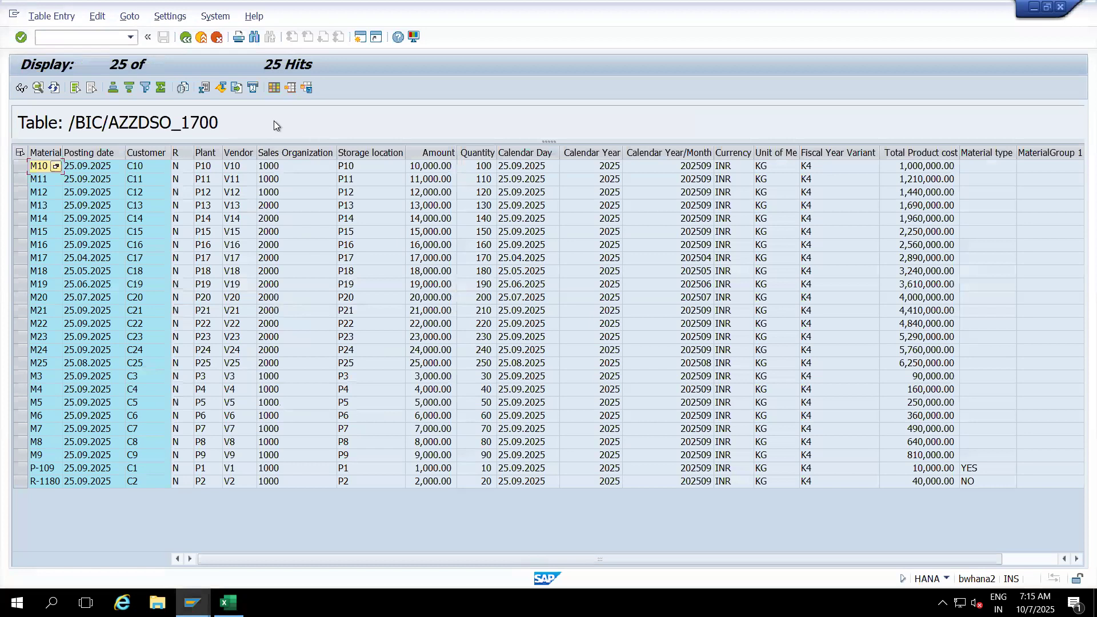
pyautogui.click(93, 151)
pyautogui.click(143, 152)
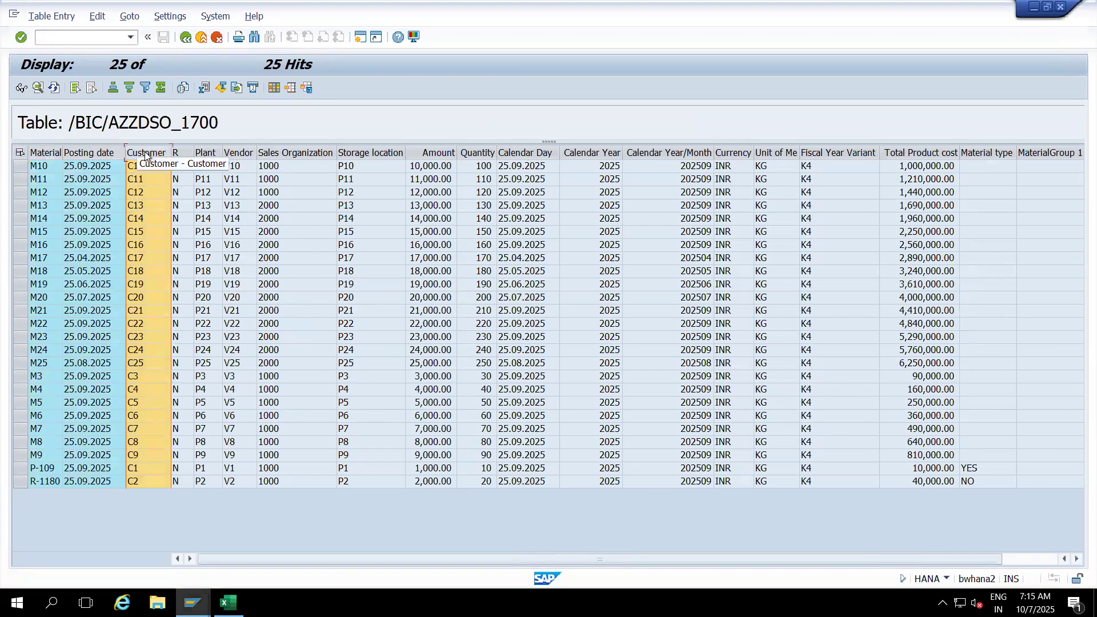
pyautogui.click(206, 153)
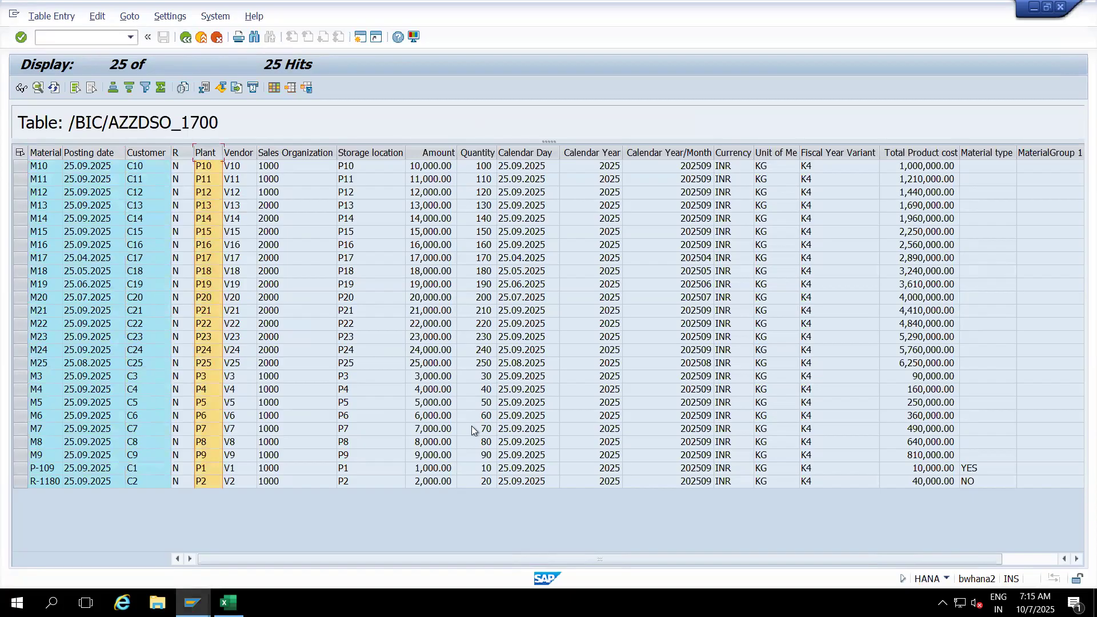
pyautogui.click(1037, 560)
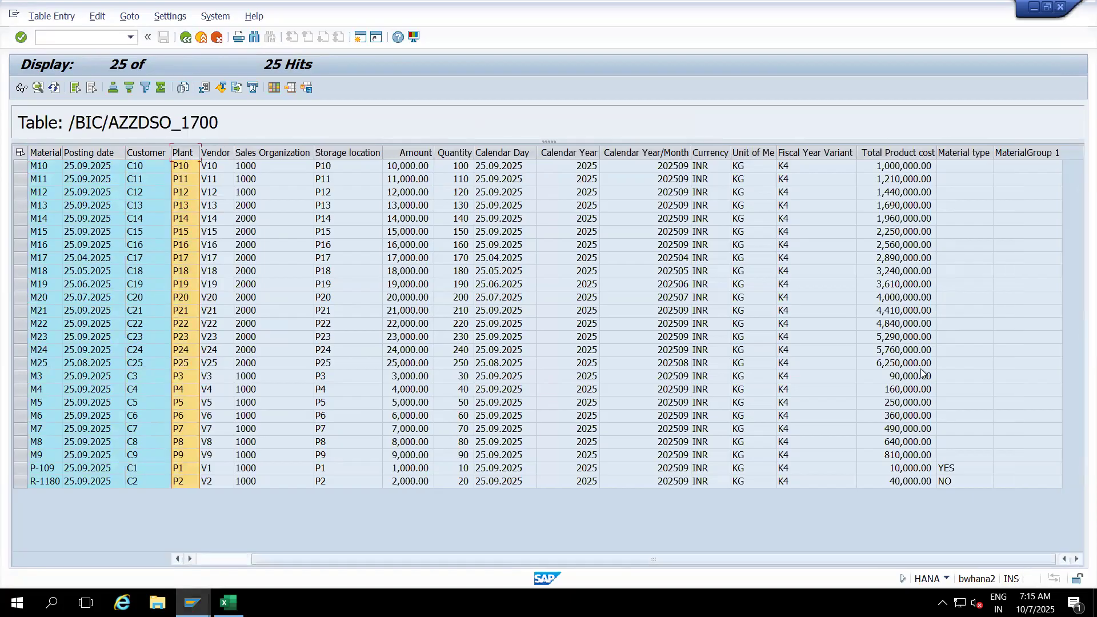
pyautogui.click(964, 152)
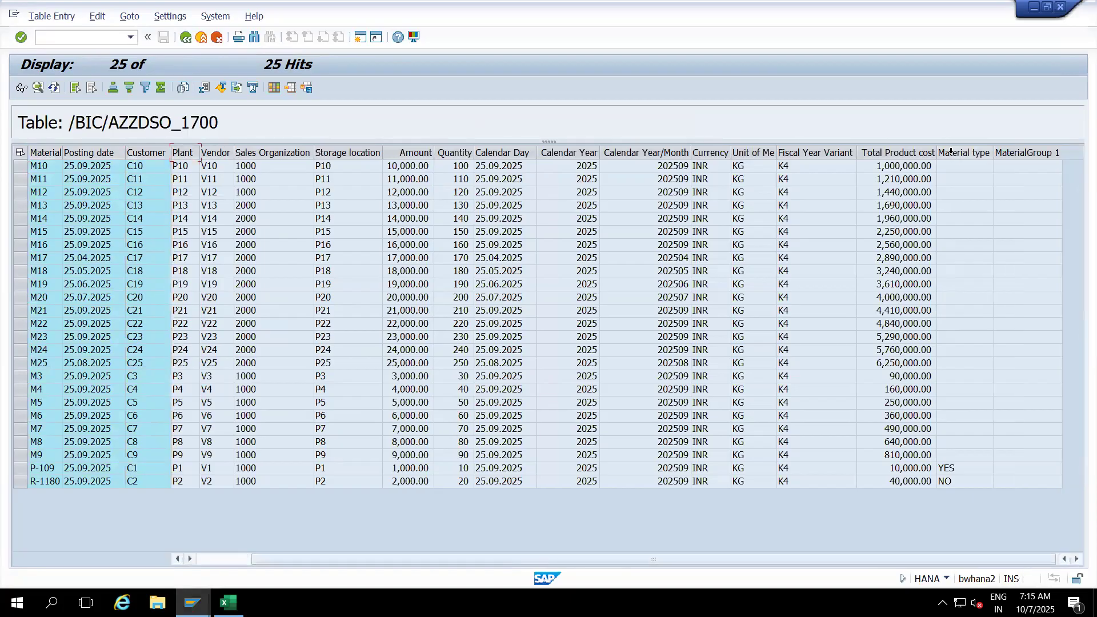
pyautogui.click(1024, 152)
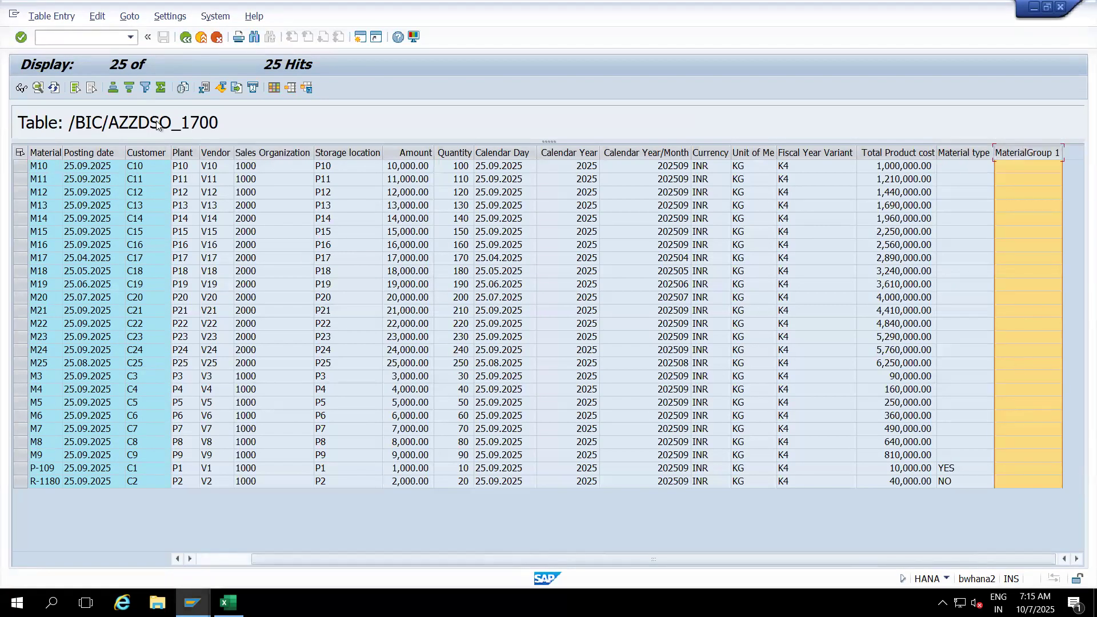
pyautogui.click(201, 37)
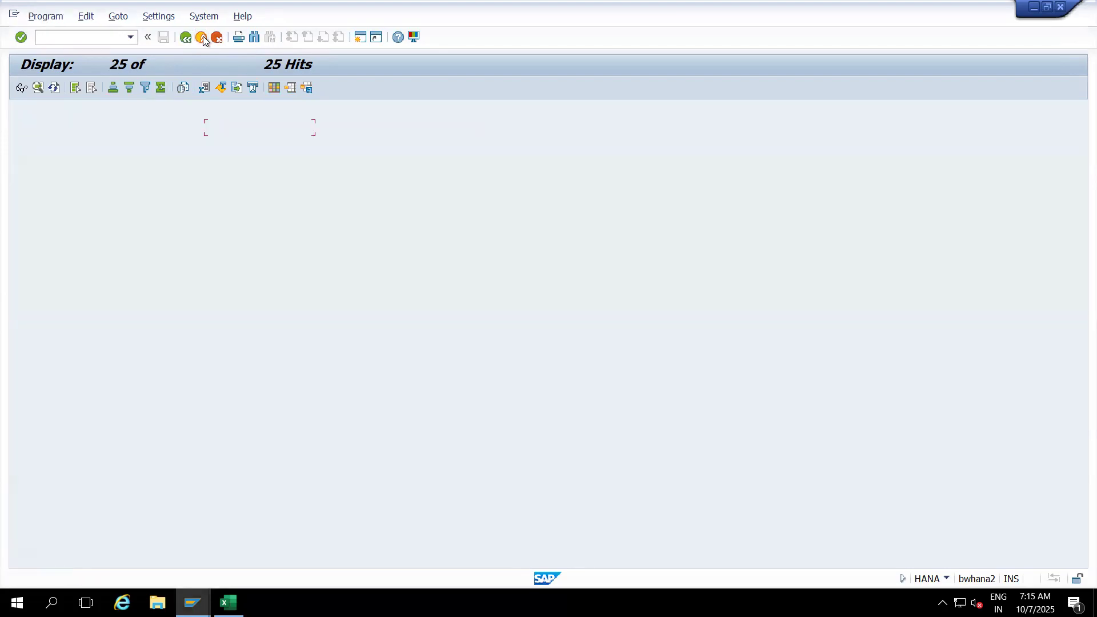
# Return to the InfoProvider tree, open the transformation from ZZDS_TD to ZZDSO_17, and display the rule details of 0MATL_TYPE
pyautogui.click(203, 37)
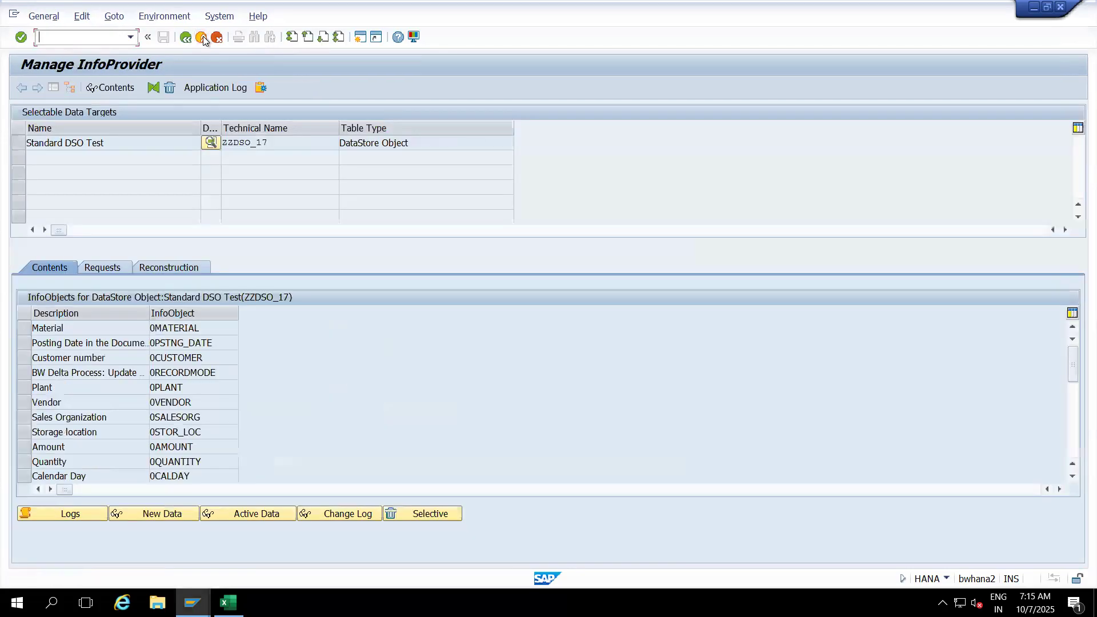
pyautogui.click(203, 37)
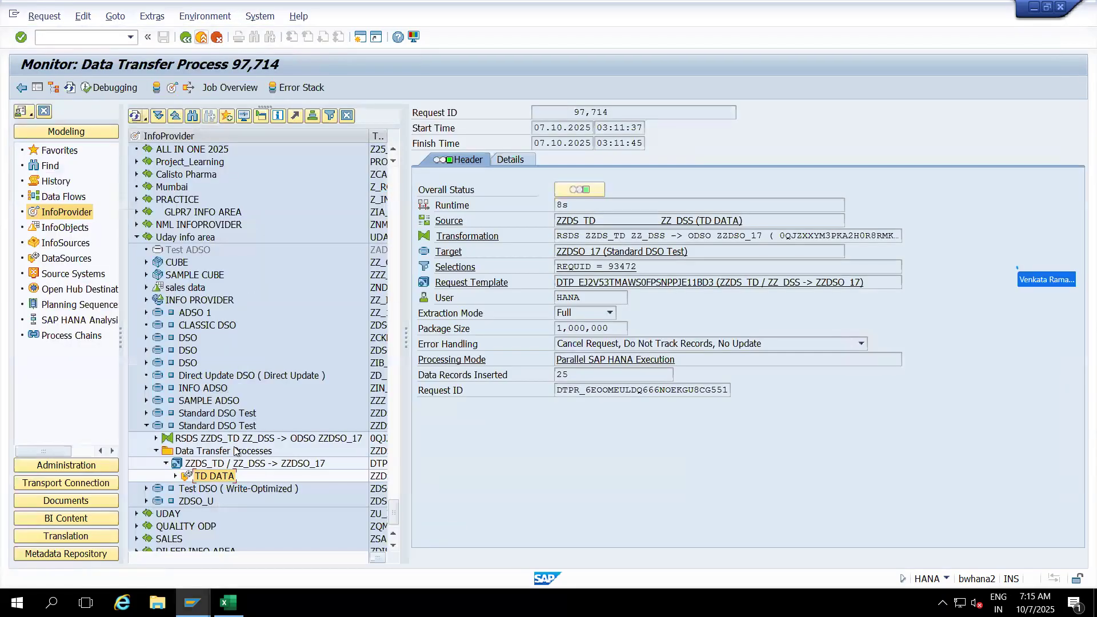
pyautogui.doubleClick(217, 438)
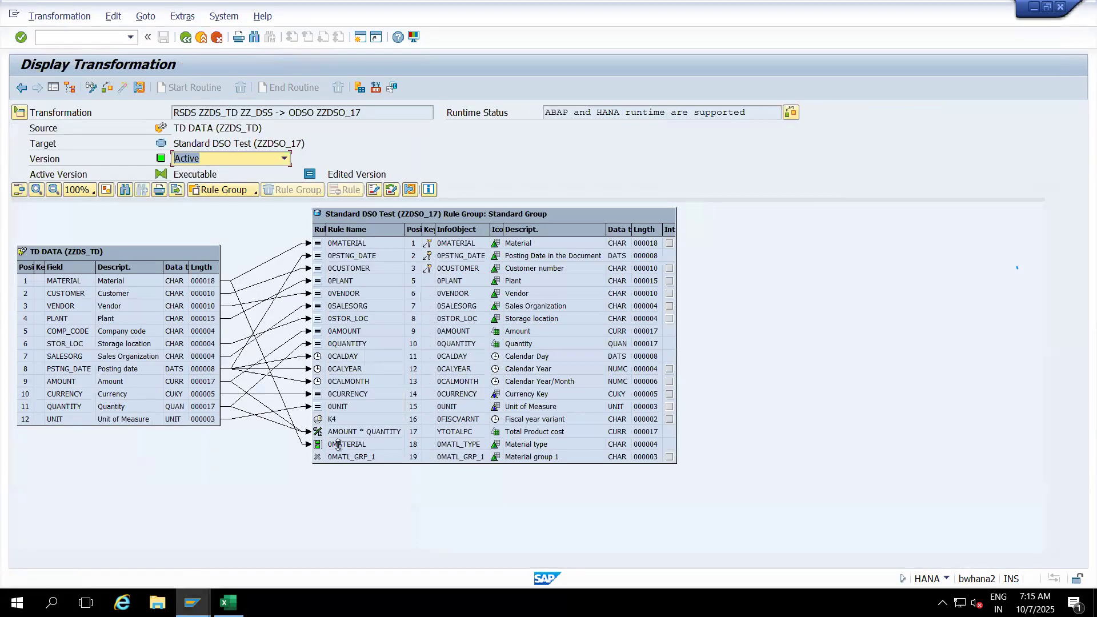
pyautogui.click(338, 444)
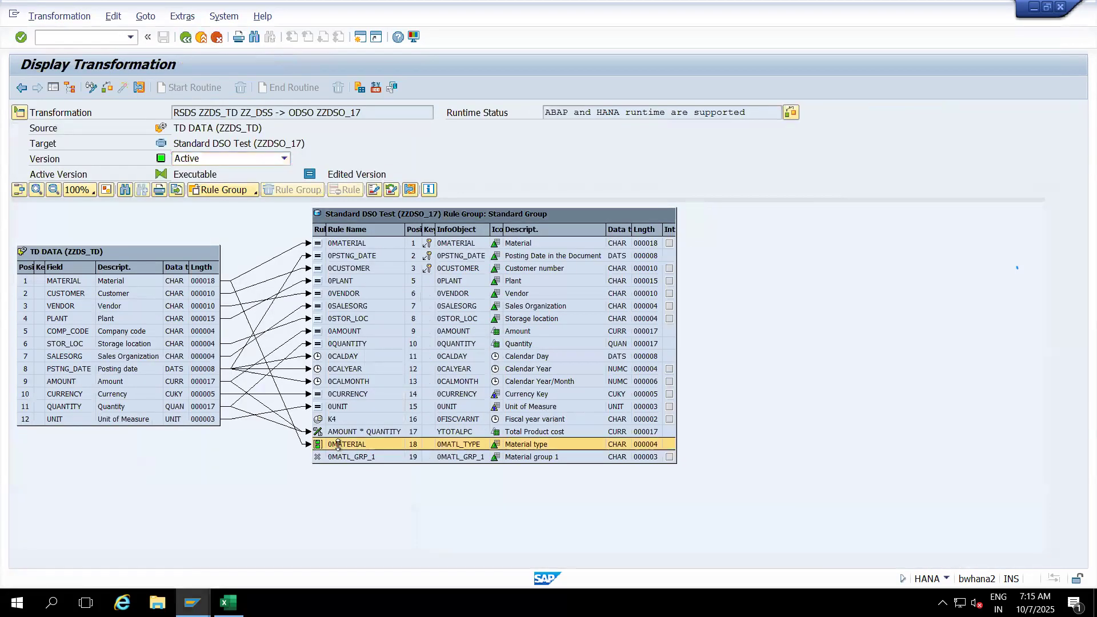
pyautogui.doubleClick(482, 444)
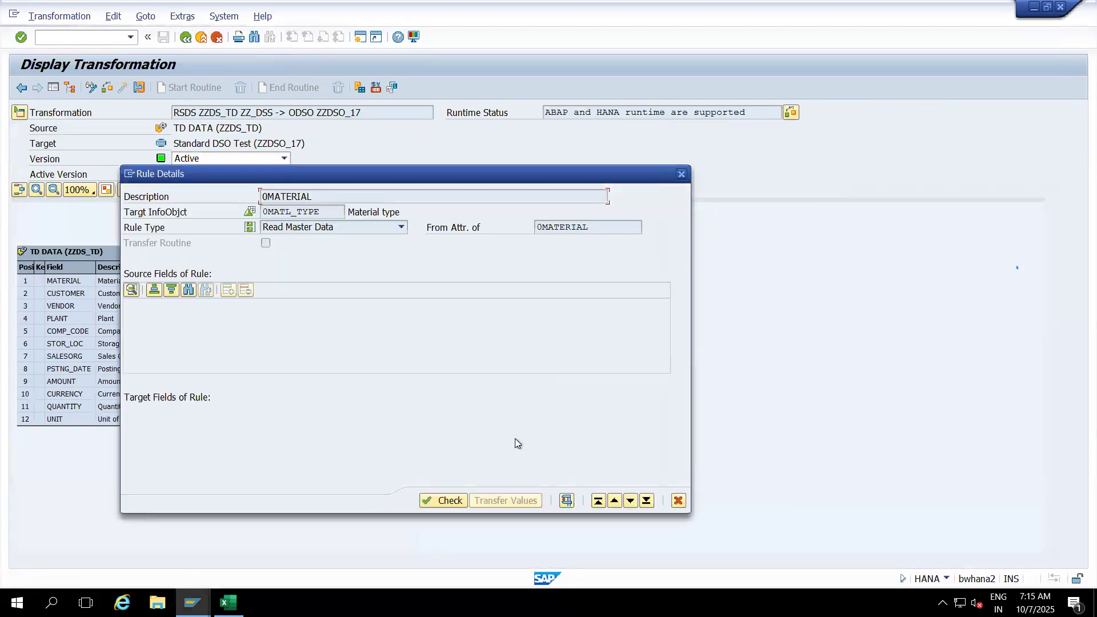
# Examine the material type rule's target InfoObject, source field assignment and the master data InfoObject its attribute is read from
pyautogui.doubleClick(331, 213)
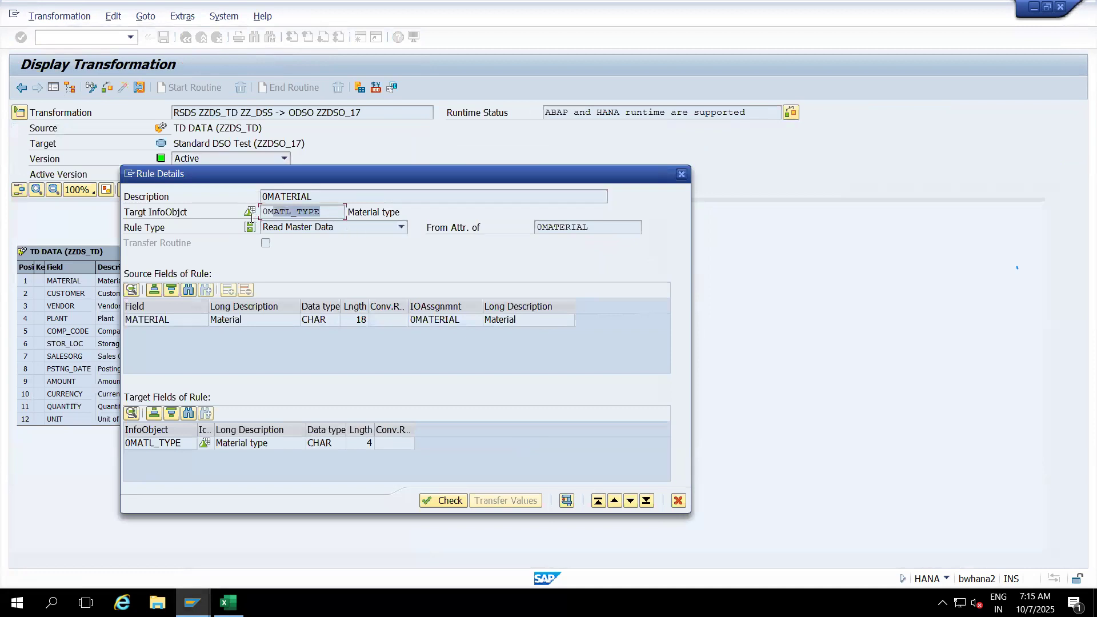
pyautogui.click(436, 320)
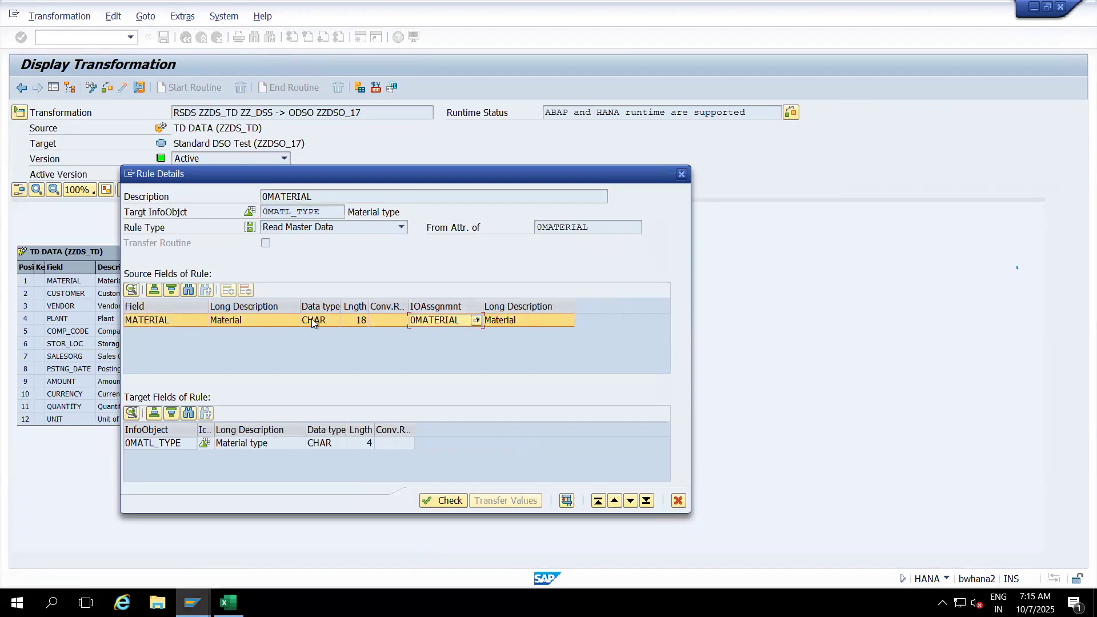
pyautogui.moveTo(599, 223); pyautogui.dragTo(493, 228)
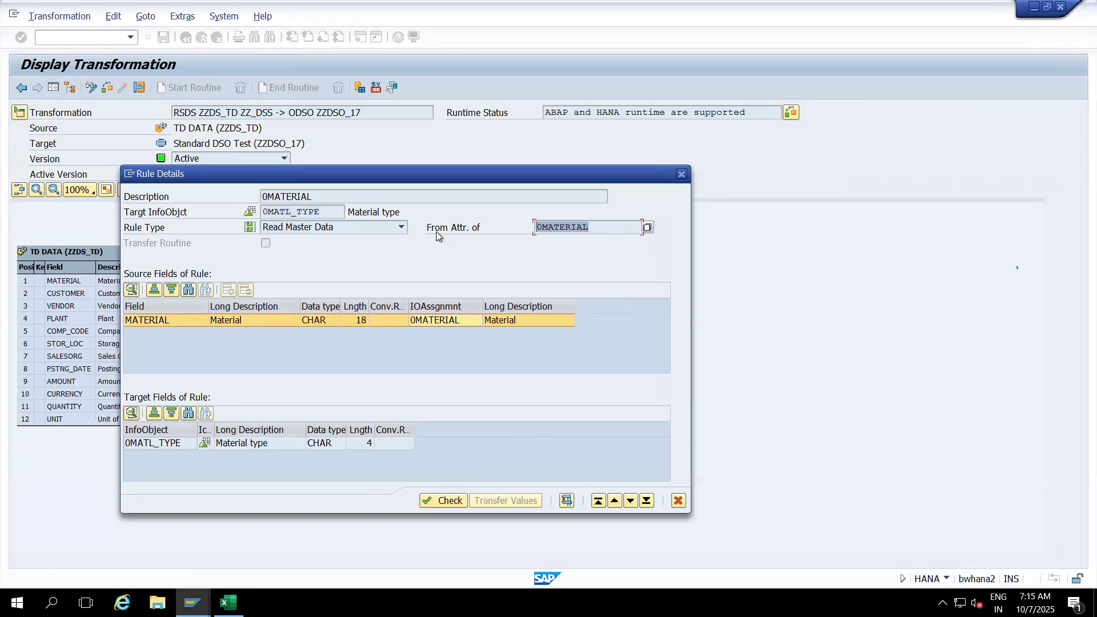
pyautogui.click(595, 221)
pyautogui.moveTo(321, 211); pyautogui.dragTo(254, 211)
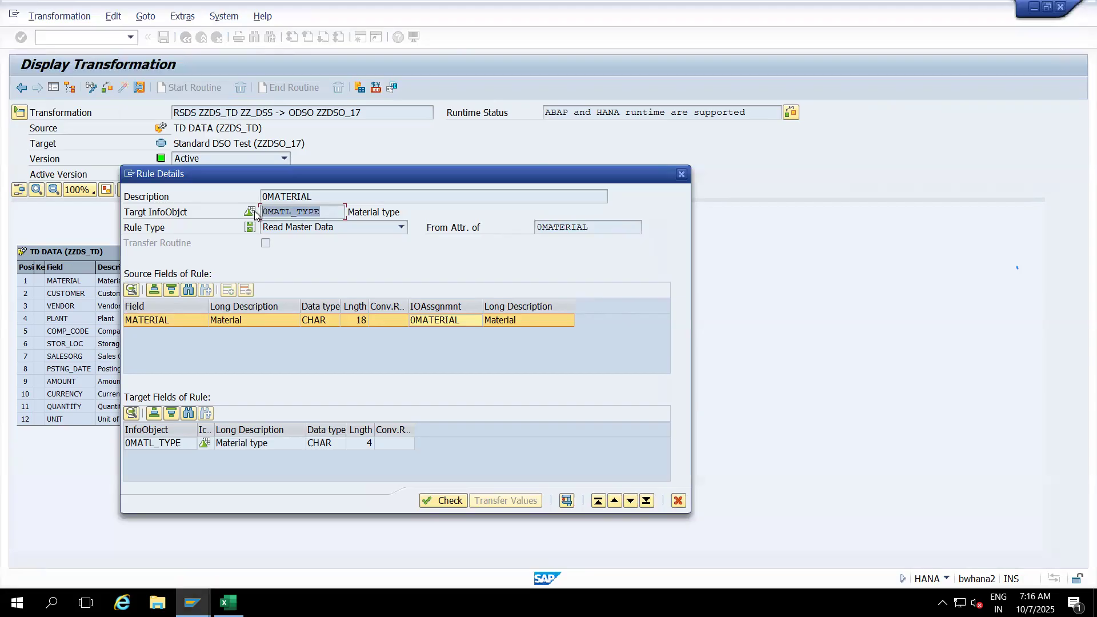
pyautogui.moveTo(590, 227); pyautogui.dragTo(527, 228)
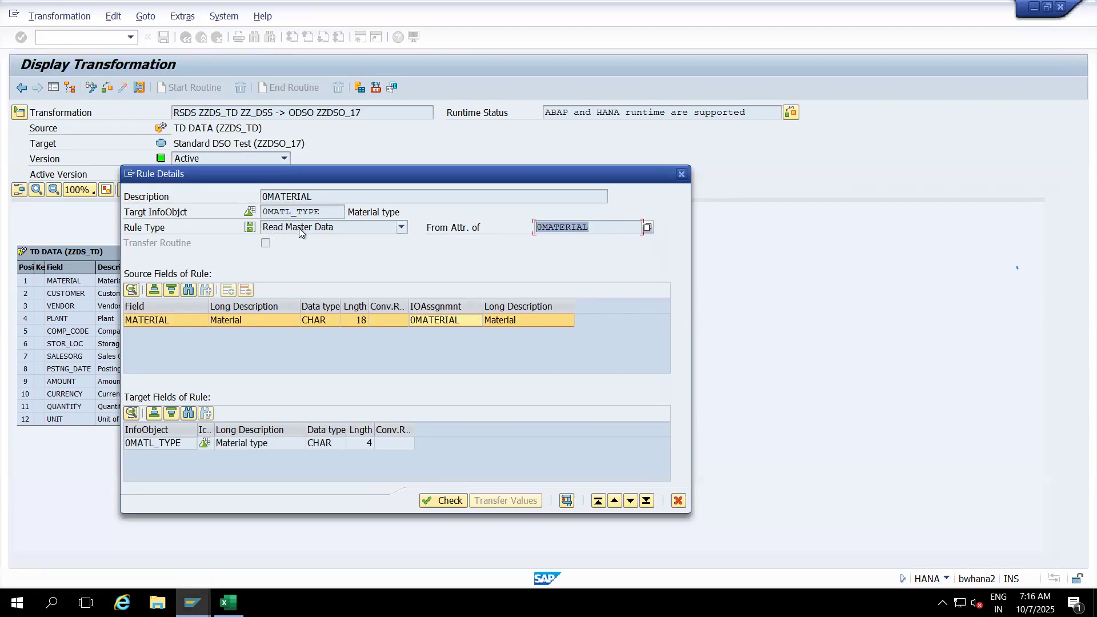
pyautogui.moveTo(596, 231); pyautogui.dragTo(530, 228)
# Compare the rule with the material and material type columns in table /BI0/PMATERIAL, and close the rule details
pyautogui.moveTo(193, 603)
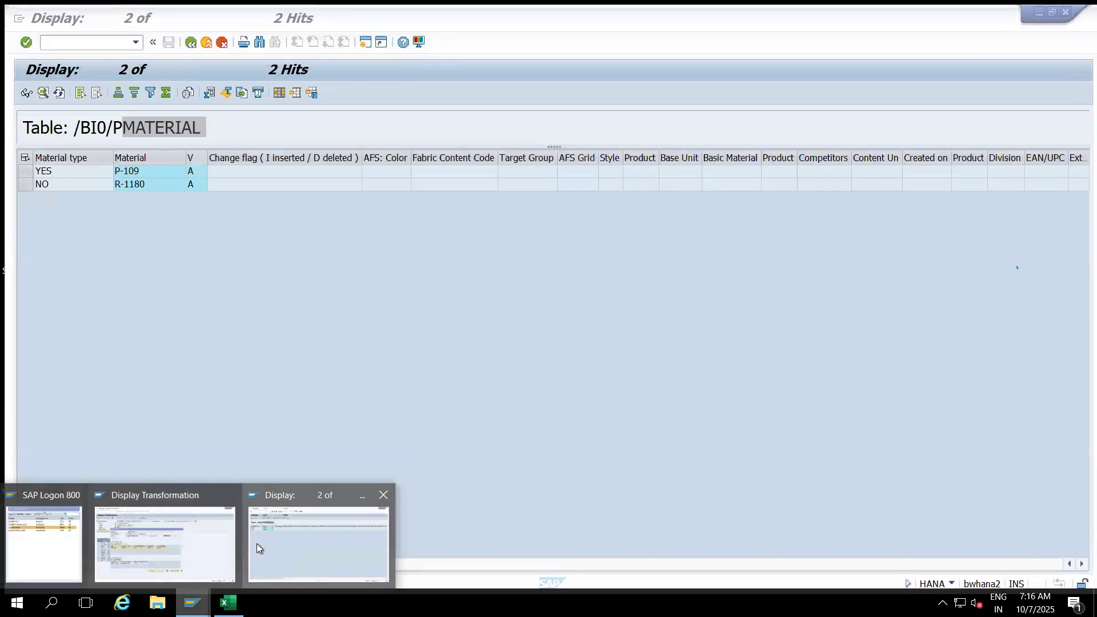
pyautogui.click(256, 543)
pyautogui.click(74, 156)
pyautogui.click(136, 152)
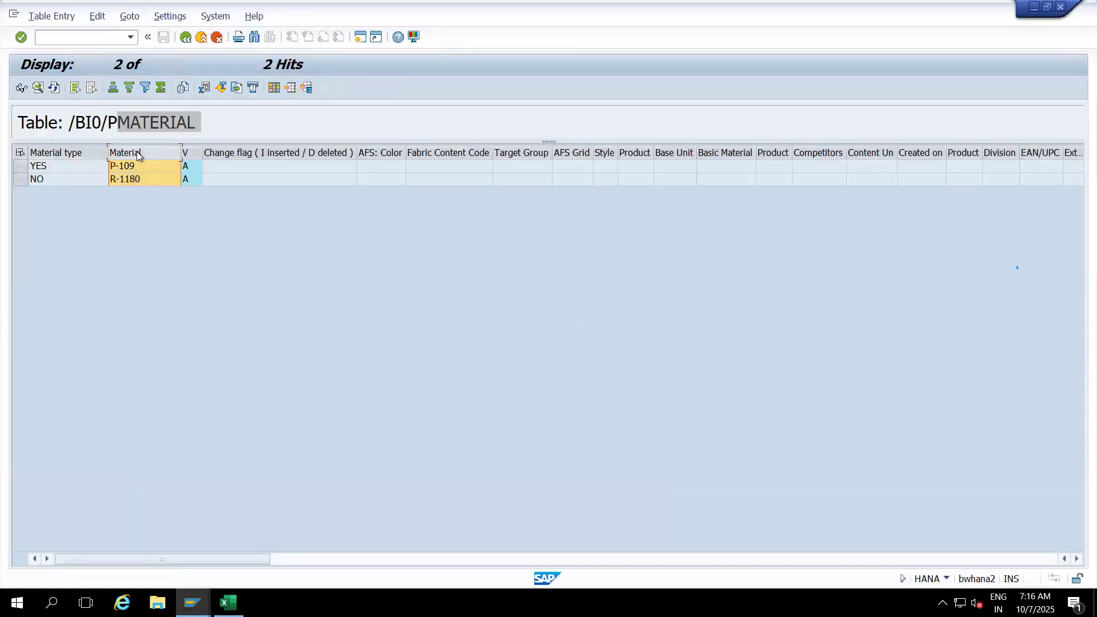
pyautogui.click(85, 154)
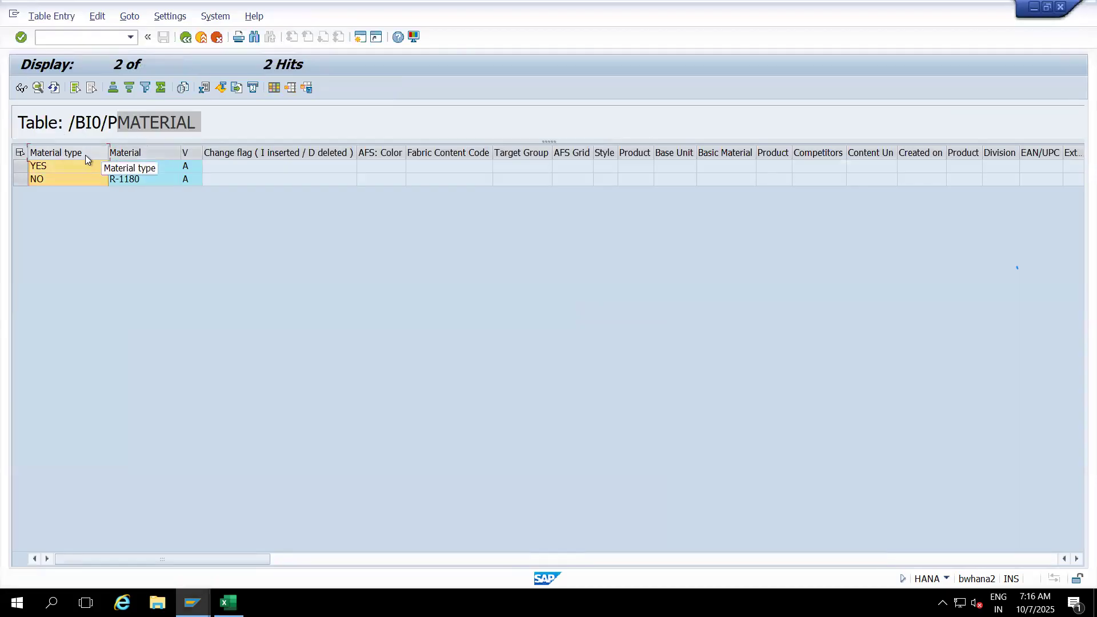
pyautogui.hotkey('alt', 'Tab')
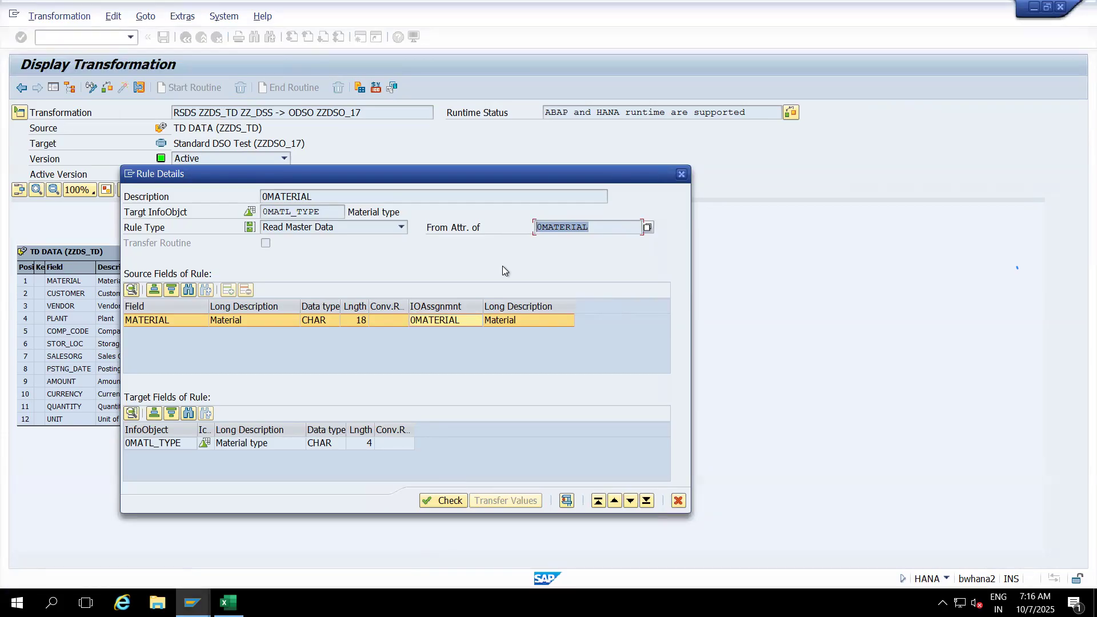
pyautogui.click(681, 174)
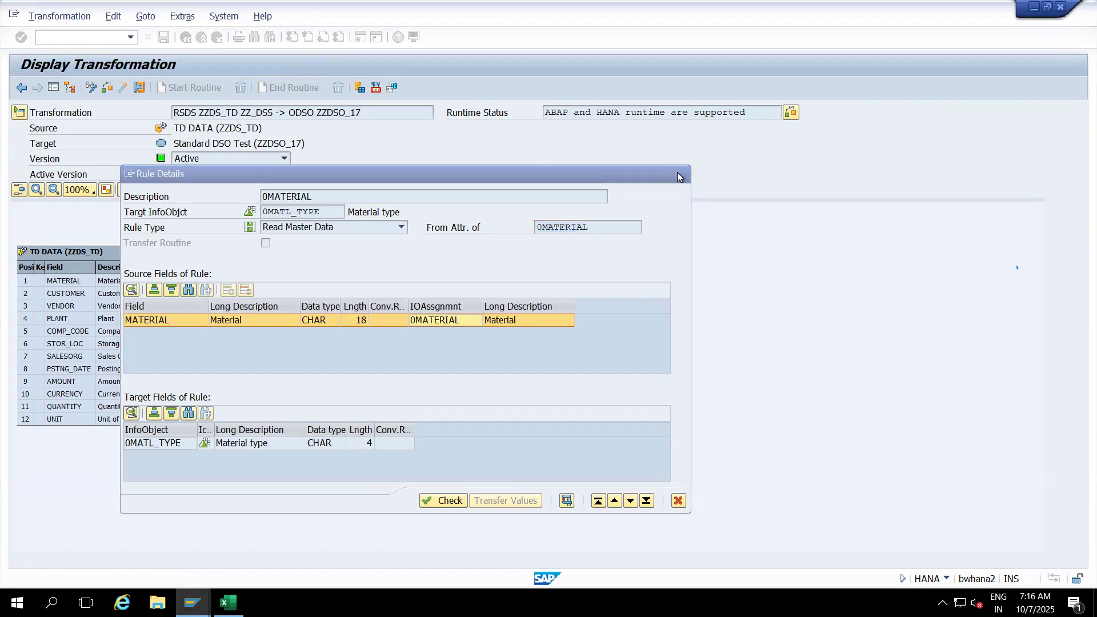
# Check the unmapped 0MATL_GRP_1 rule, view the AMOUNT * QUANTITY formula rule's details and close them
pyautogui.click(341, 457)
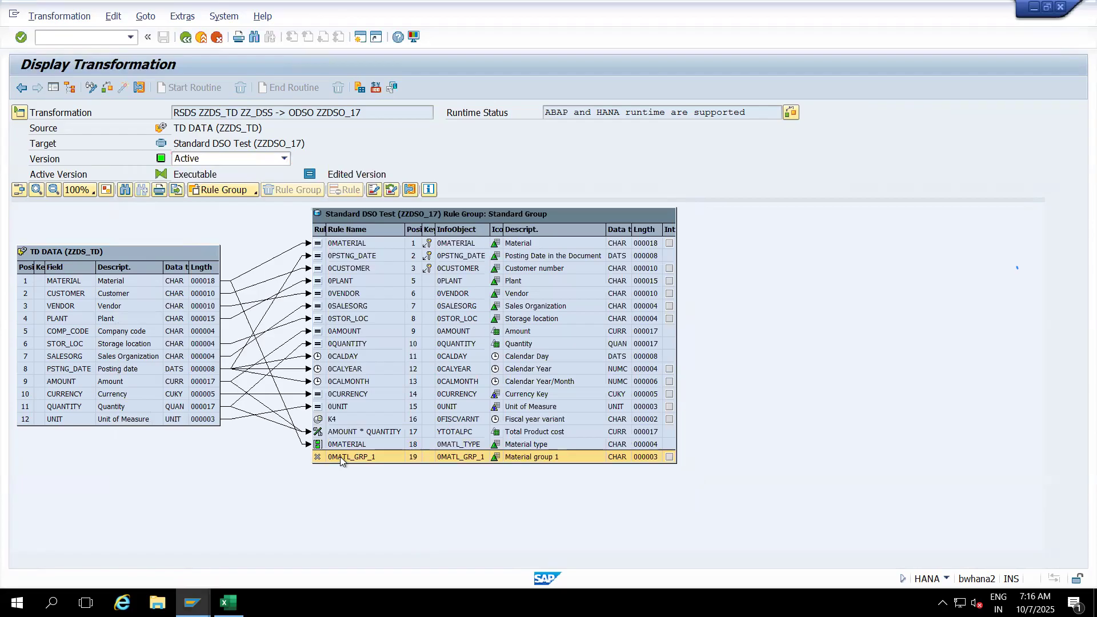
pyautogui.click(340, 433)
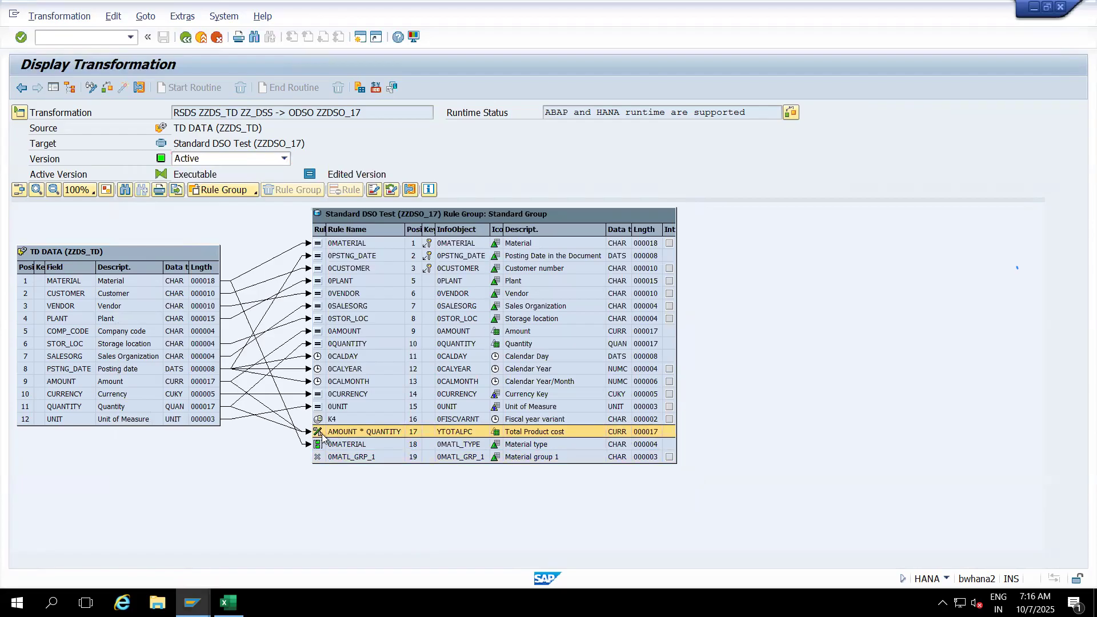
pyautogui.click(319, 433)
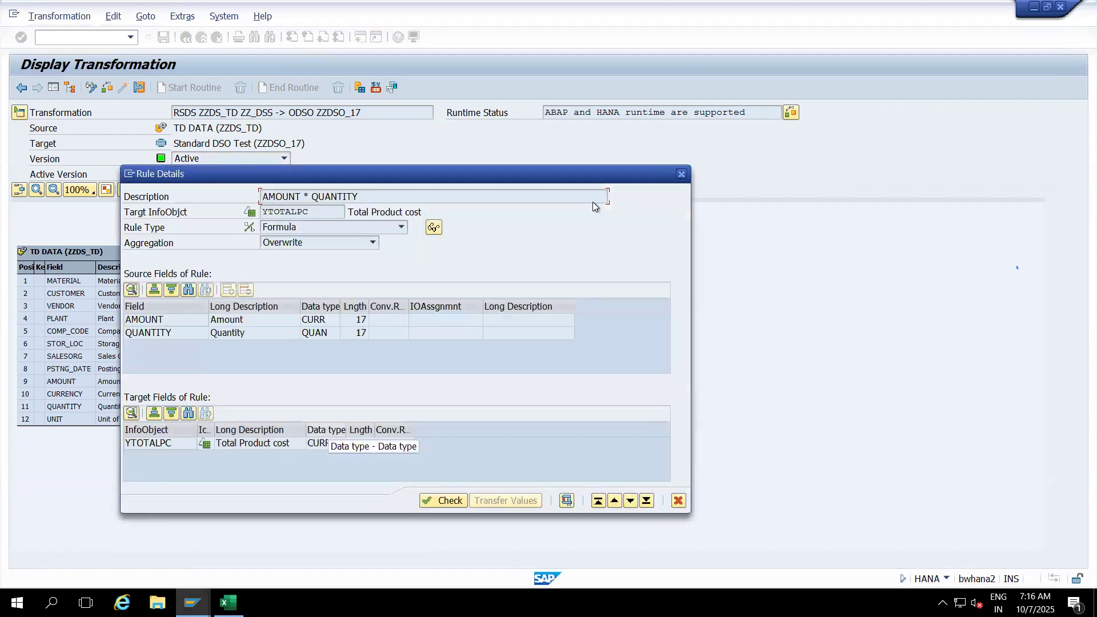
pyautogui.click(681, 174)
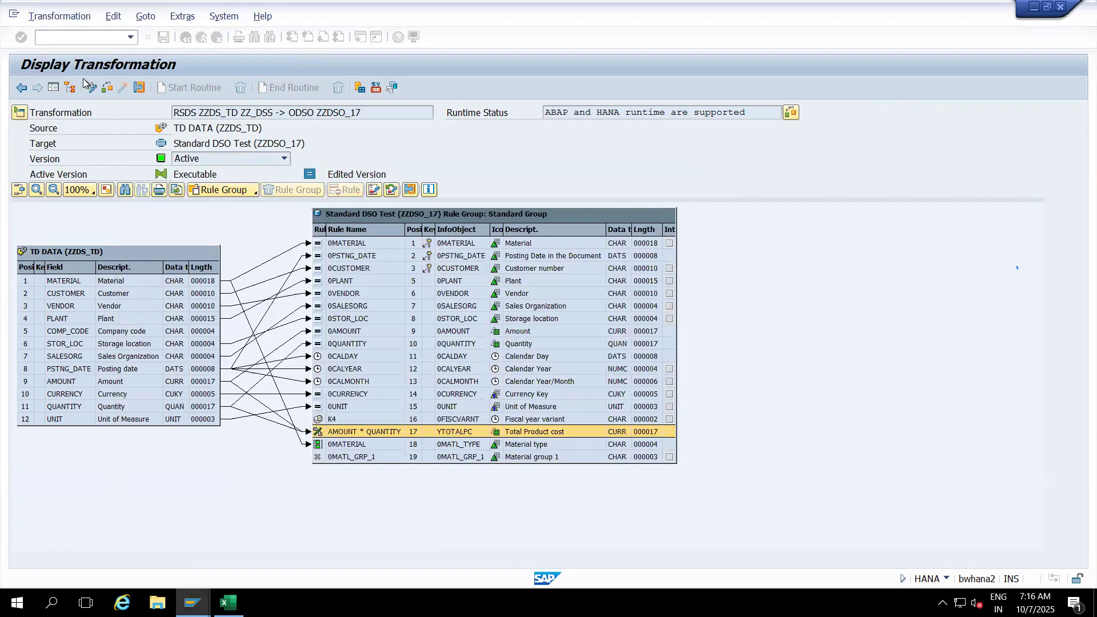
# Switch the transformation to change mode and set the Total Product cost rule type to Routine, opening its code
pyautogui.click(92, 87)
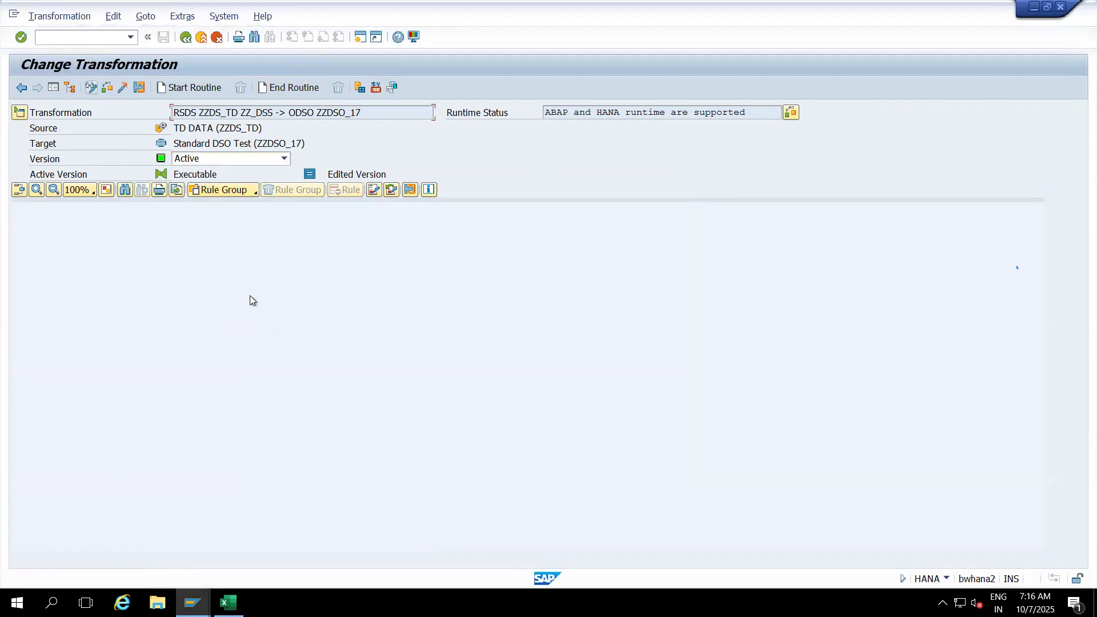
pyautogui.doubleClick(335, 435)
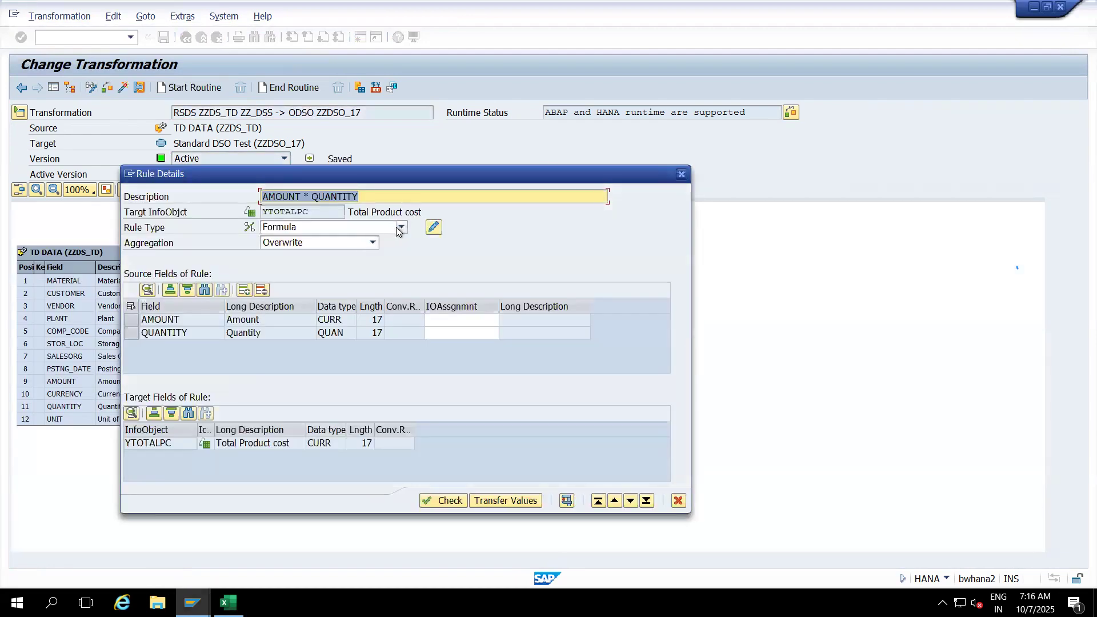
pyautogui.click(399, 228)
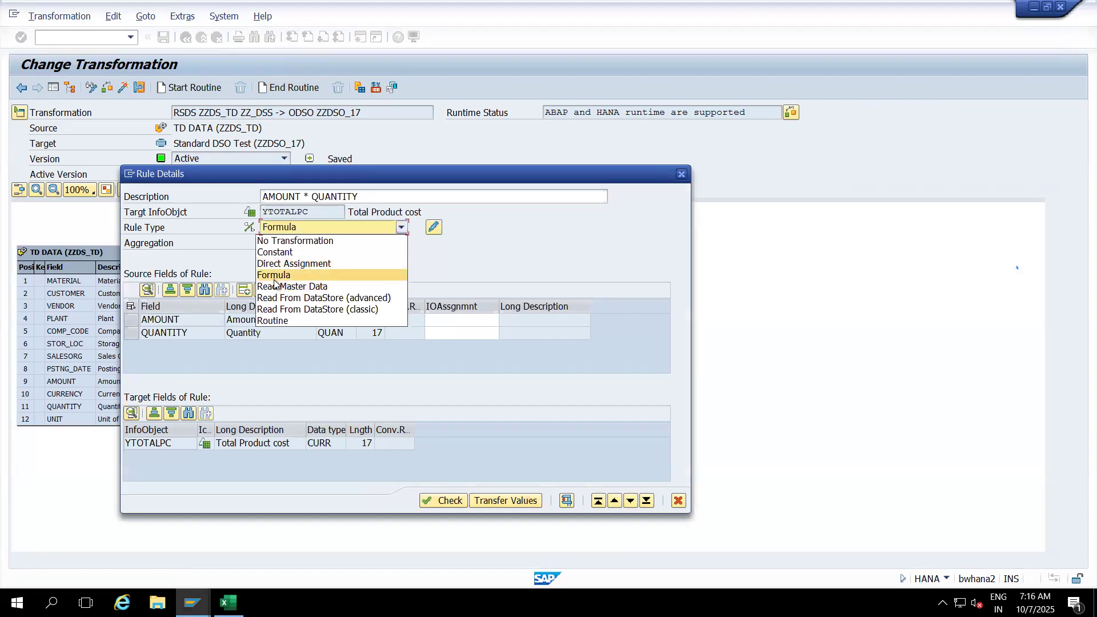
pyautogui.click(272, 321)
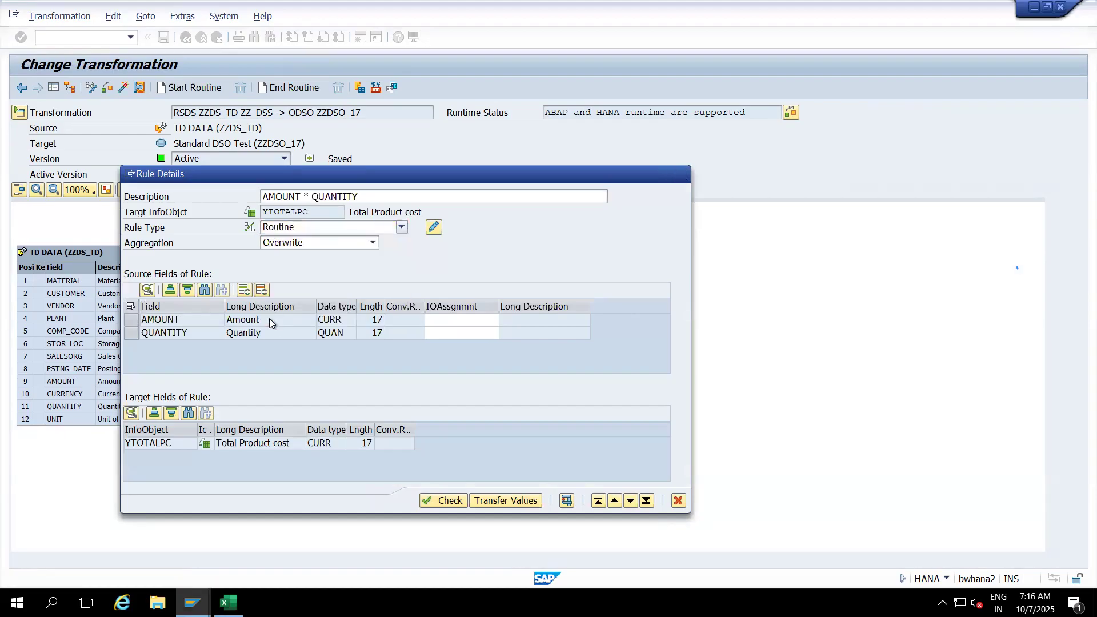
pyautogui.click(245, 276)
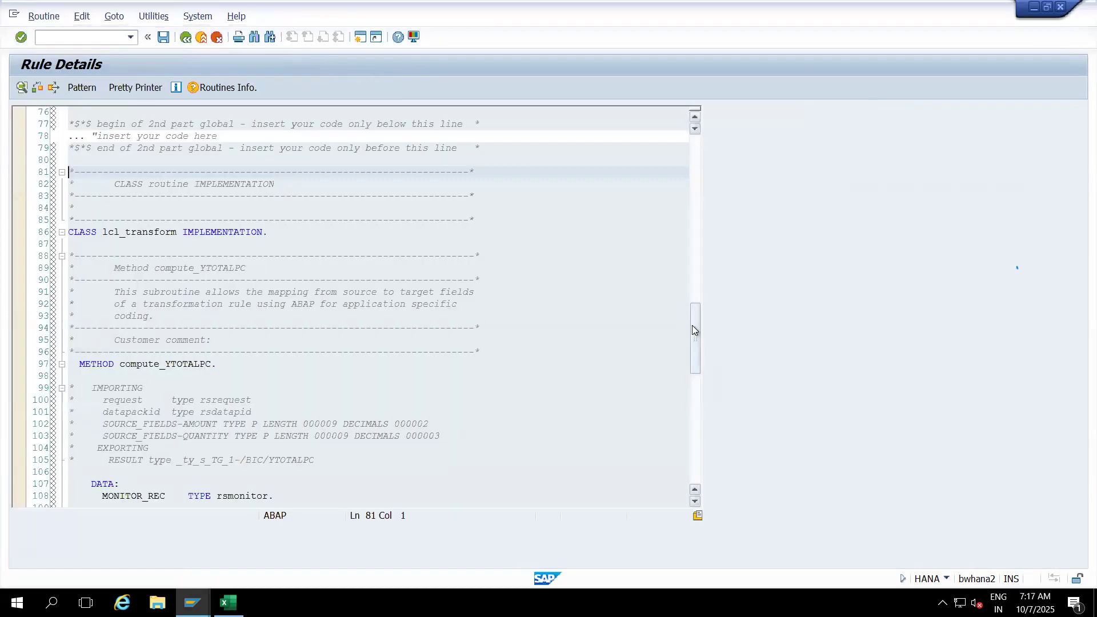
# Delete the template placeholder and comment lines above the RESULT statement in method compute_YTOTALPC
pyautogui.moveTo(693, 330); pyautogui.dragTo(692, 405)
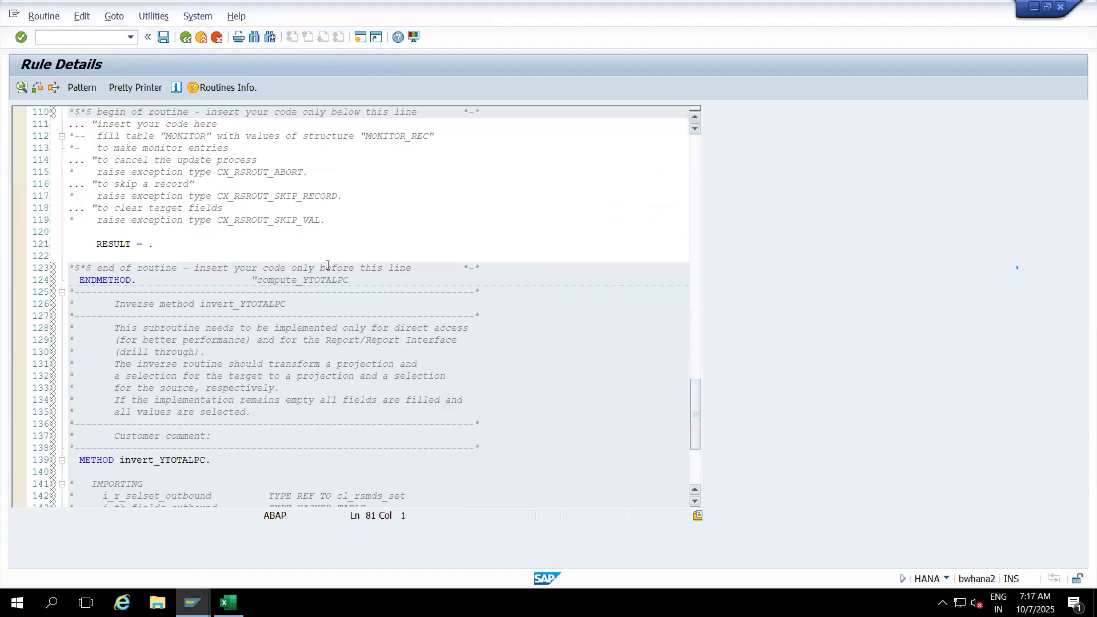
pyautogui.click(327, 223)
pyautogui.moveTo(327, 222); pyautogui.dragTo(58, 129)
pyautogui.press('Delete')
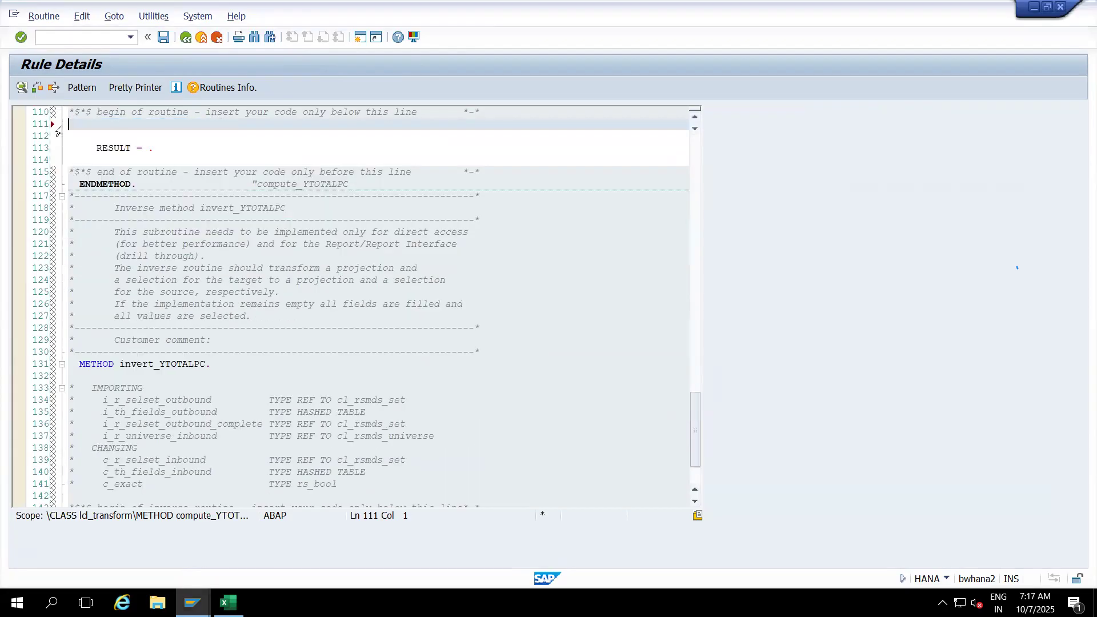
# Copy SOURCE_FIELDS-AMOUNT from the routine's importing parameters and assign it to RESULT
pyautogui.click(145, 149)
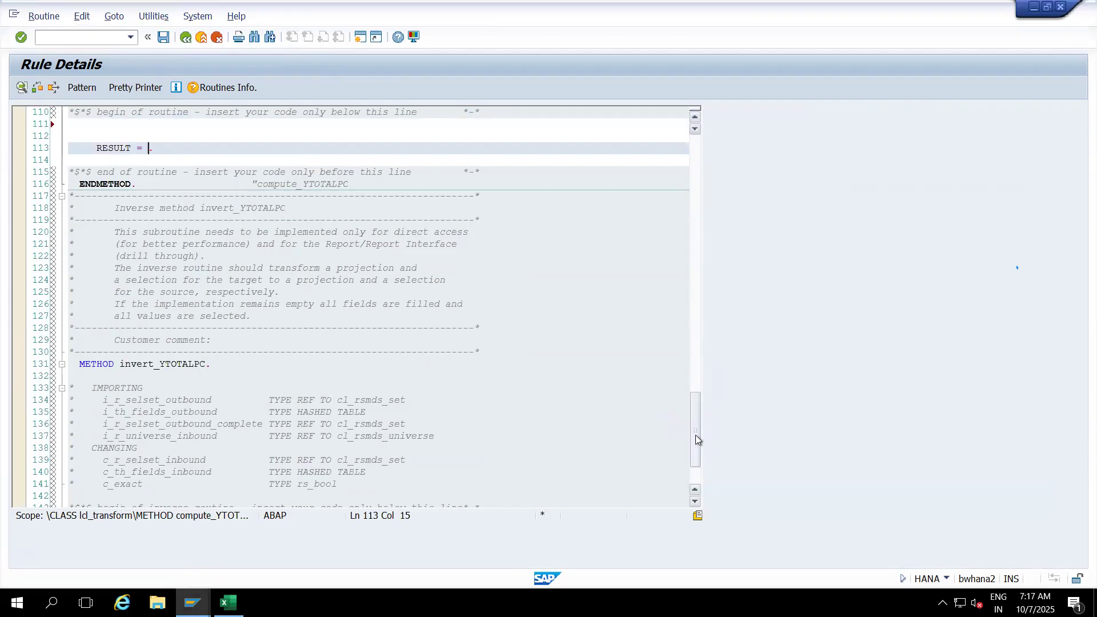
pyautogui.moveTo(695, 436); pyautogui.dragTo(692, 386)
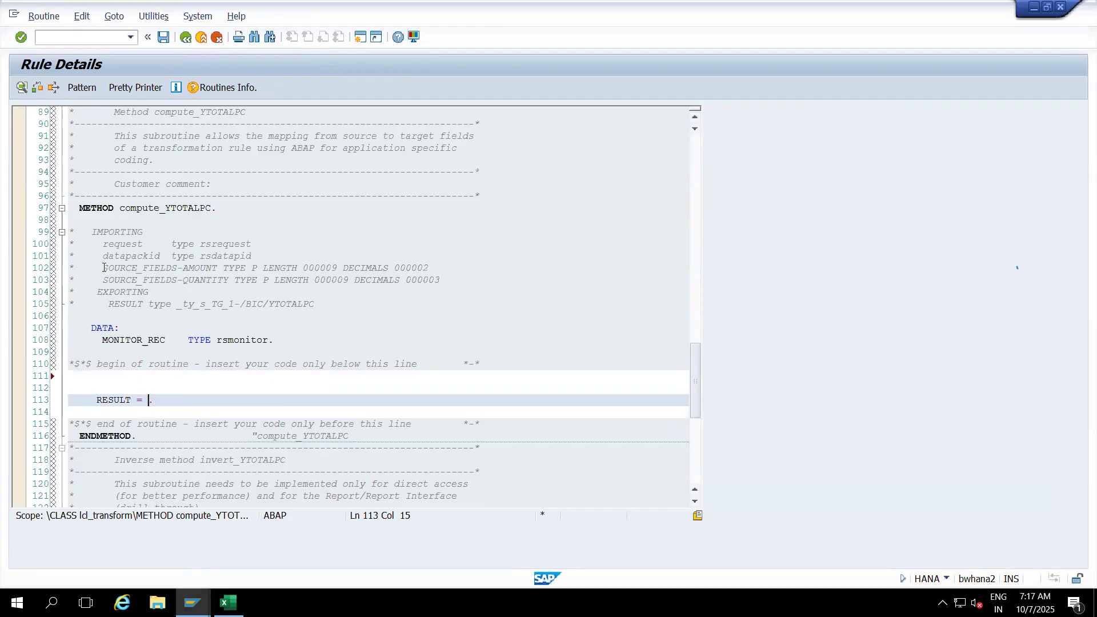
pyautogui.click(104, 268)
pyautogui.rightClick(225, 266)
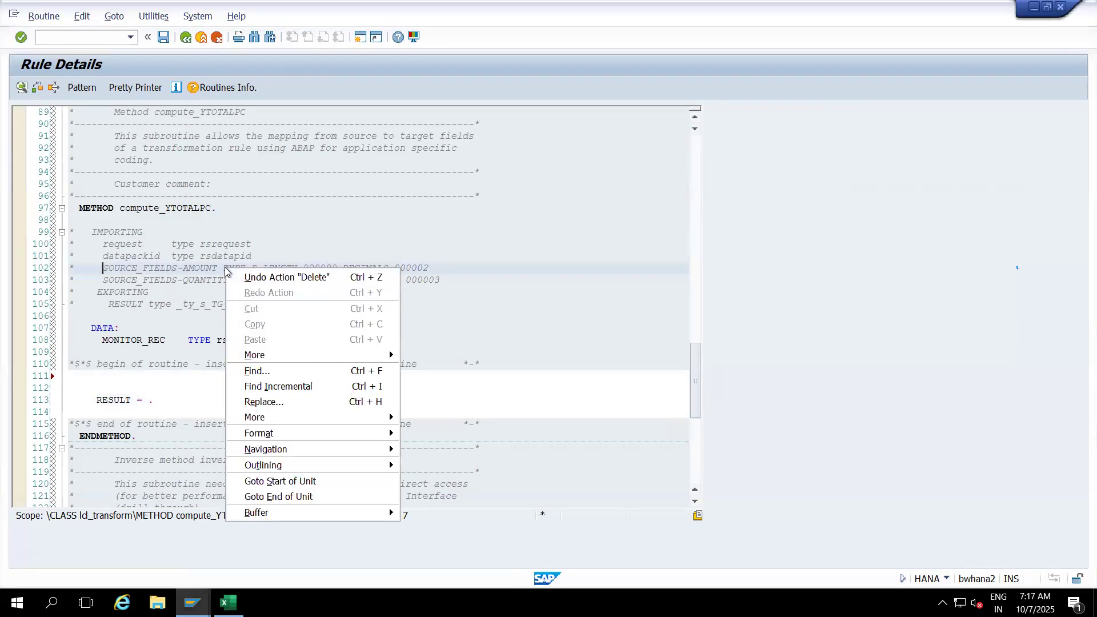
pyautogui.click(154, 280)
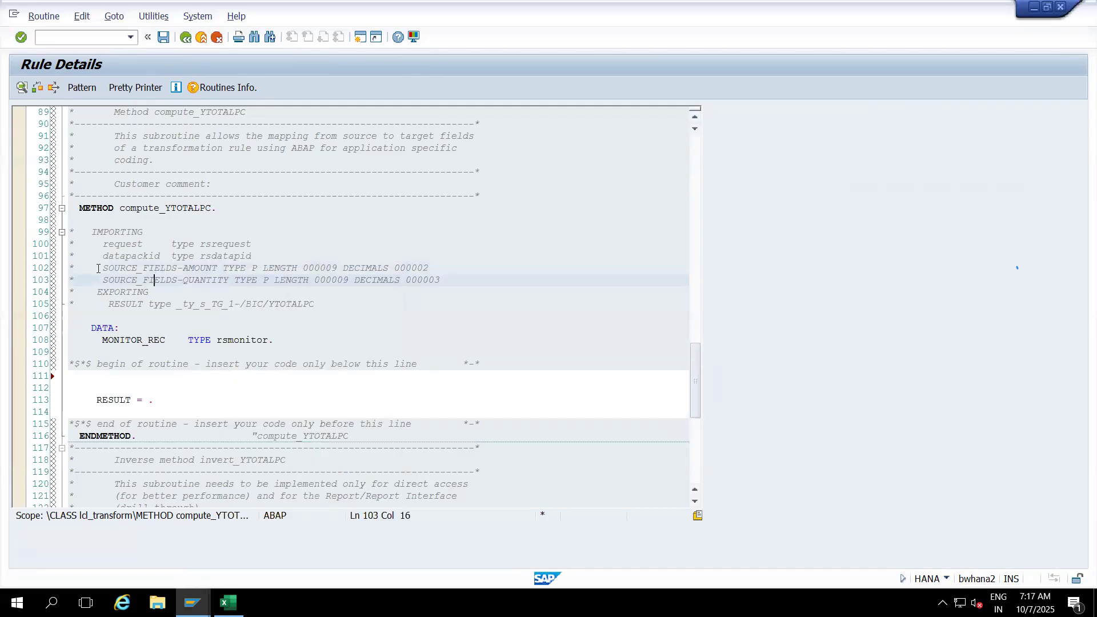
pyautogui.moveTo(102, 266); pyautogui.dragTo(217, 270)
pyautogui.hotkey('ctrl', 'c')
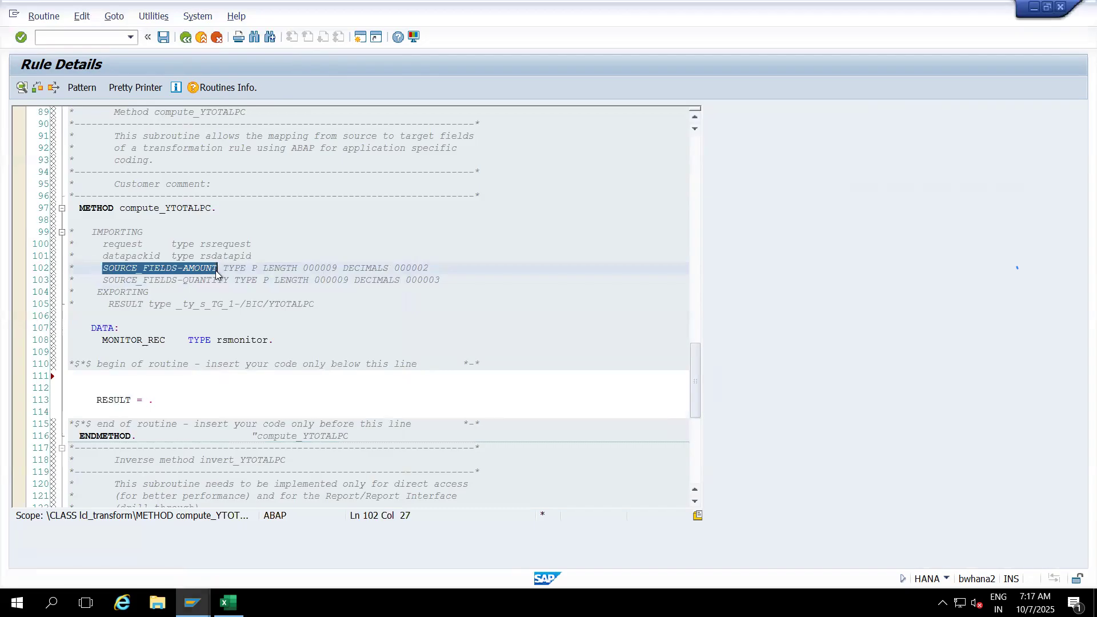
pyautogui.click(150, 401)
pyautogui.hotkey('ctrl', 'v')
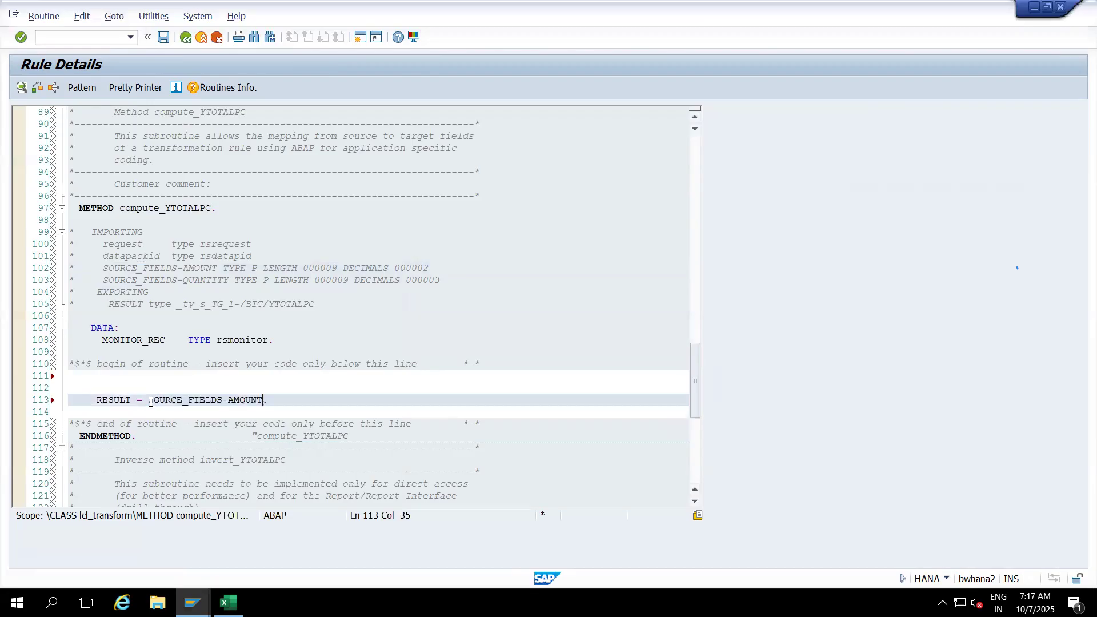
# Extend the RESULT expression to multiply the amount by SOURCE_FIELDS-QUANTITY, copied from the importing parameters
pyautogui.write('*')
pyautogui.moveTo(103, 280); pyautogui.dragTo(229, 279)
pyautogui.hotkey('ctrl', 'c')
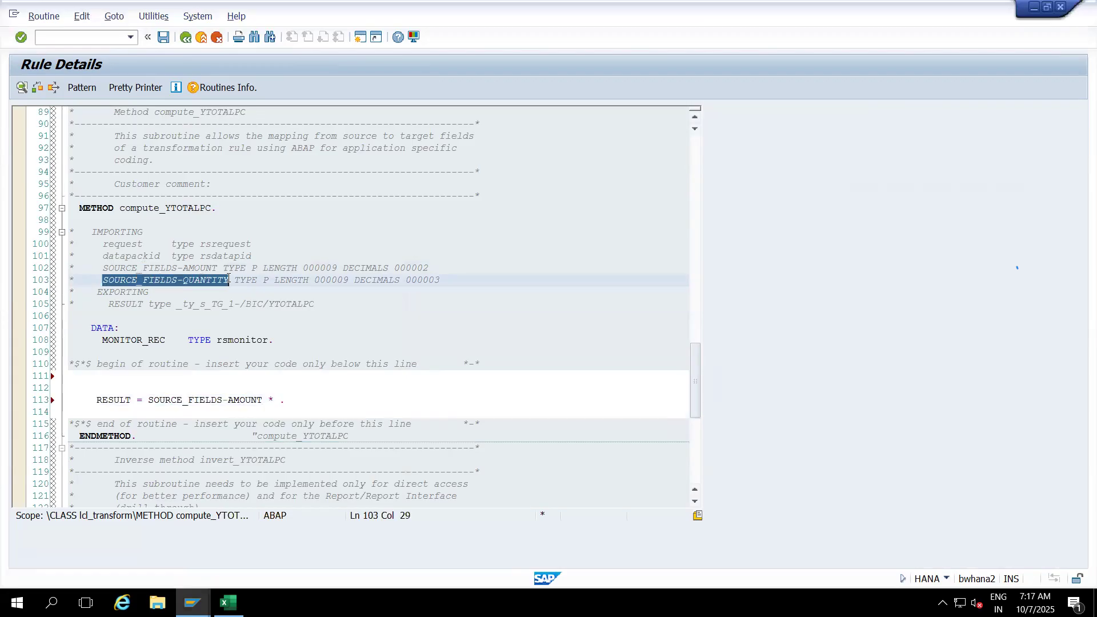
pyautogui.click(276, 400)
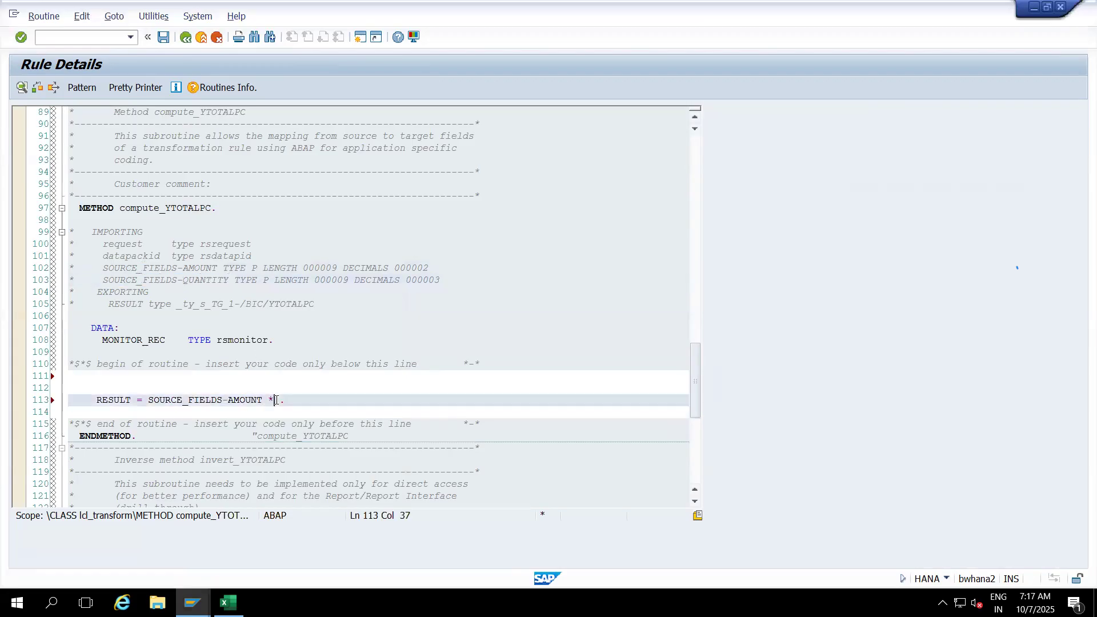
pyautogui.hotkey('ctrl', 'v')
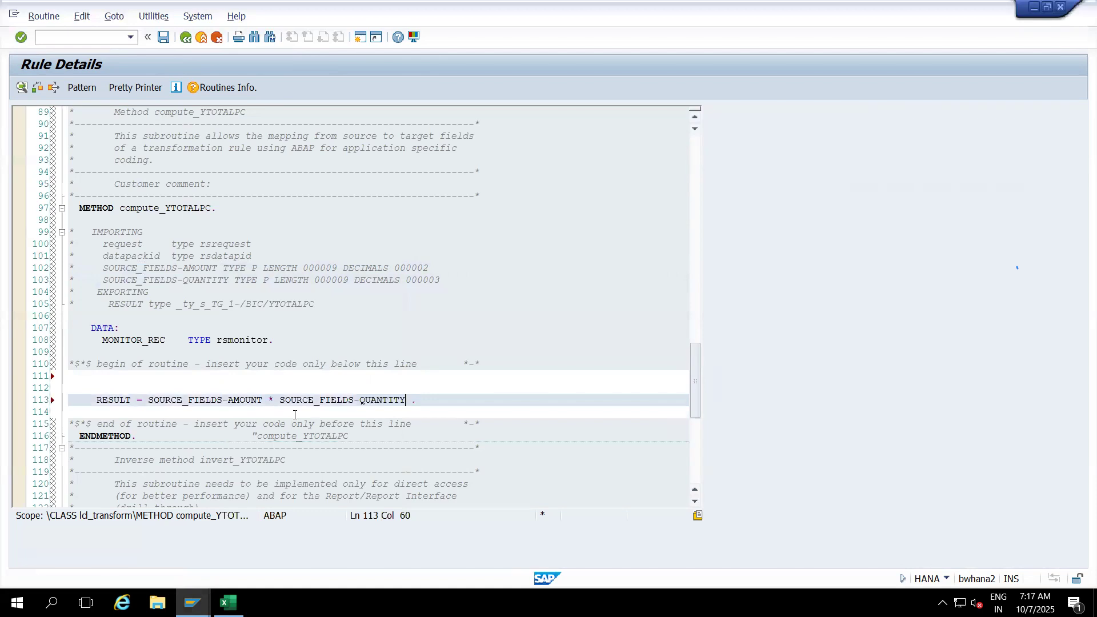
# Check the syntax of the Total Product cost routine and save it
pyautogui.click(37, 88)
pyautogui.click(262, 404)
pyautogui.click(410, 400)
pyautogui.click(163, 38)
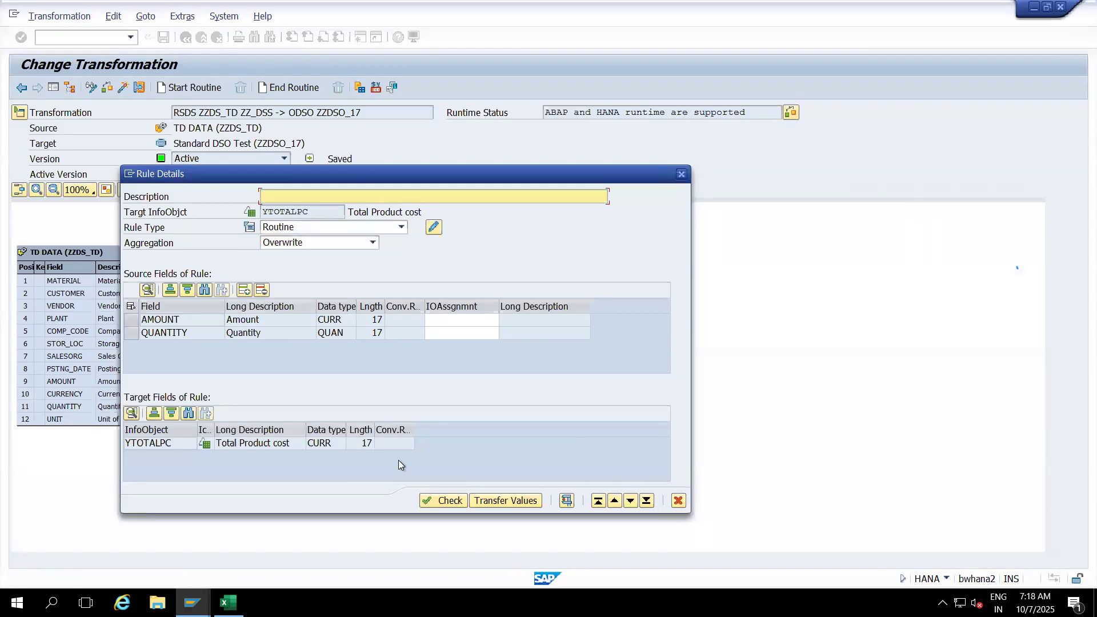
# Transfer the Total Product cost rule's values and activate the transformation, closing the activation log
pyautogui.click(481, 501)
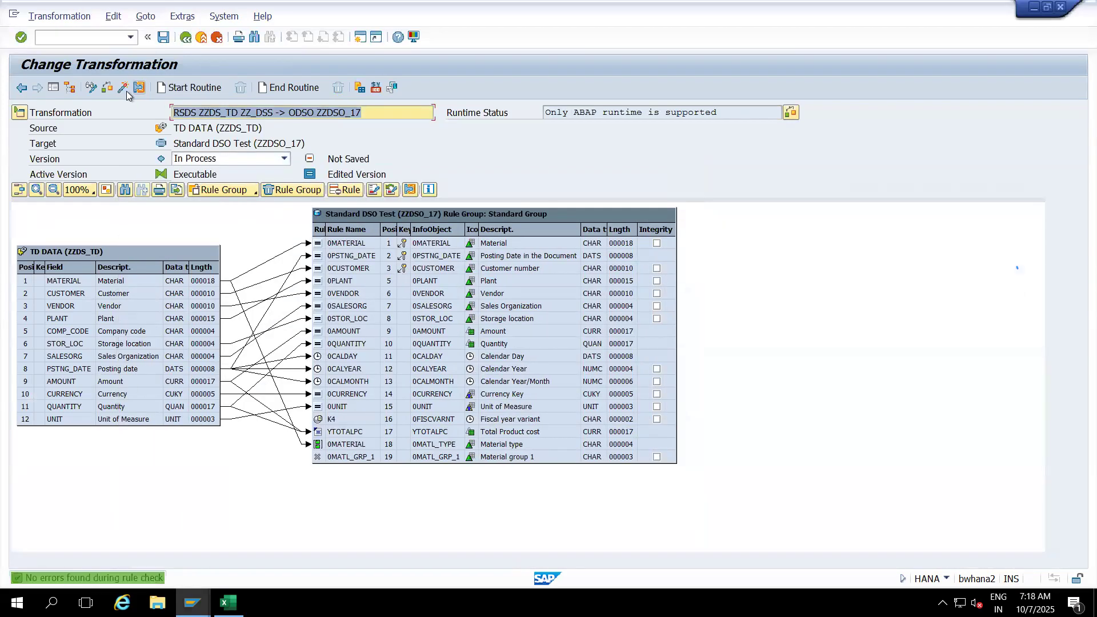
pyautogui.click(125, 89)
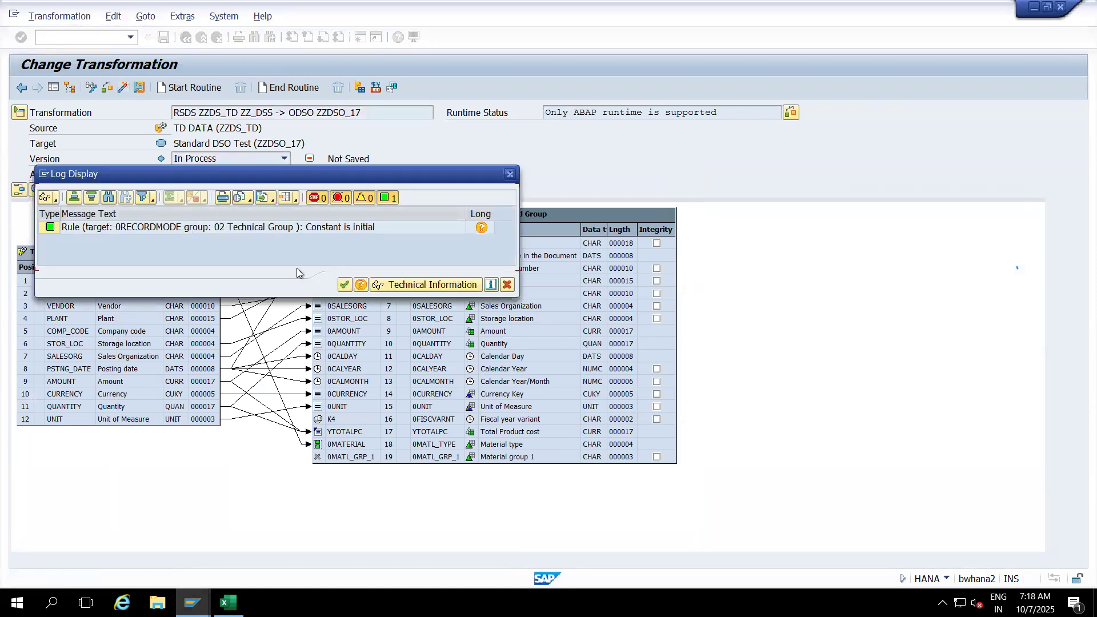
pyautogui.click(344, 284)
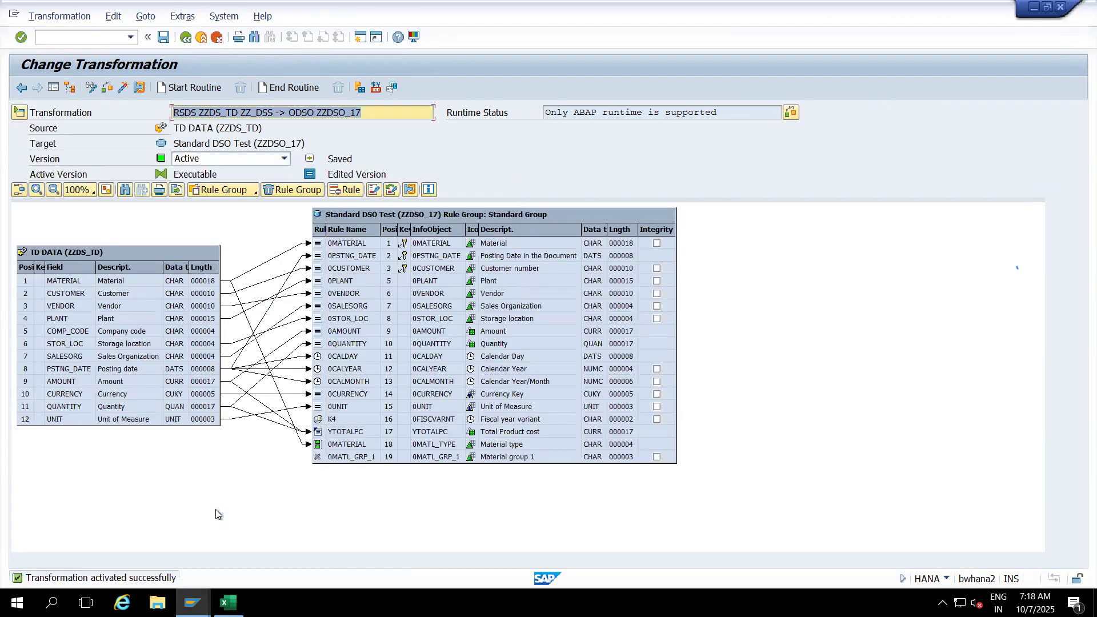
# Test the Total Product cost rule with Amount 10 and Quantity 10
pyautogui.doubleClick(325, 431)
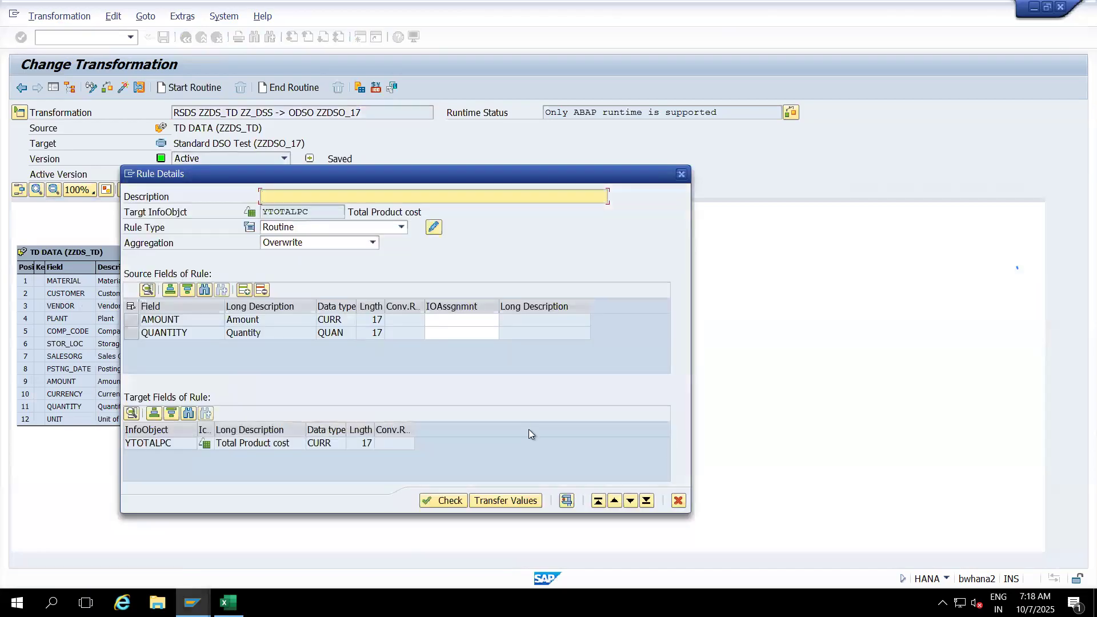
pyautogui.click(565, 504)
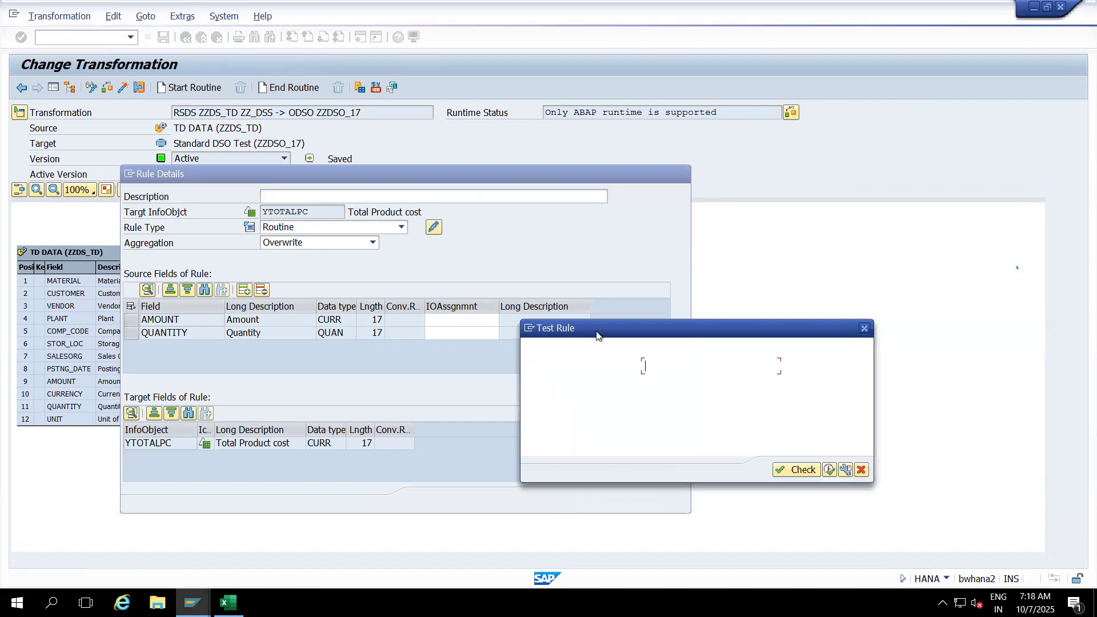
pyautogui.moveTo(600, 331); pyautogui.dragTo(419, 247)
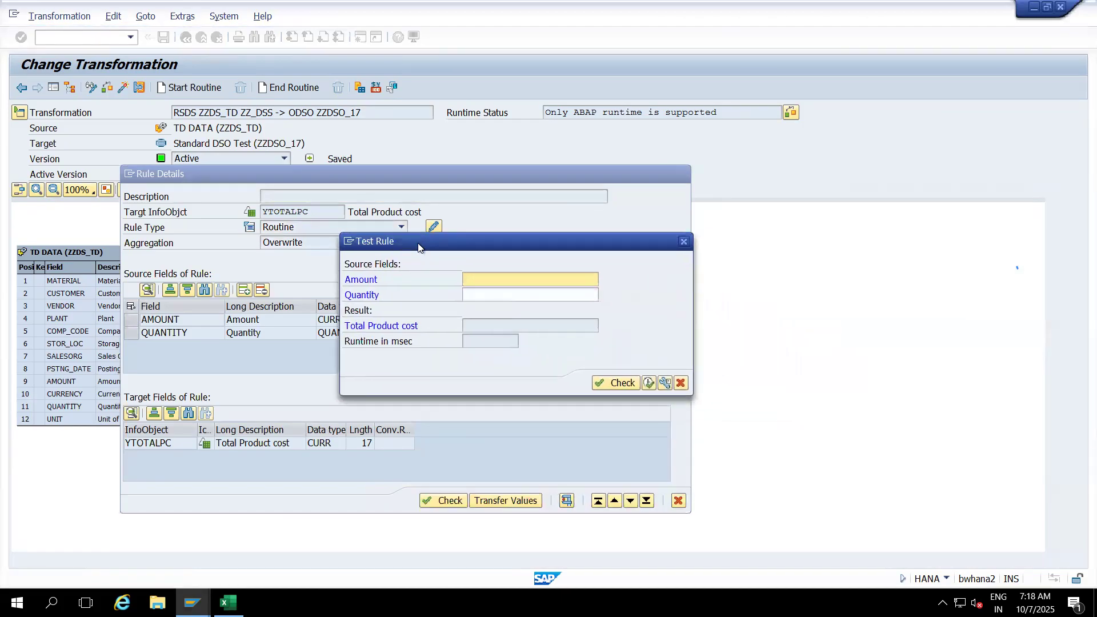
pyautogui.click(496, 279)
pyautogui.write('10')
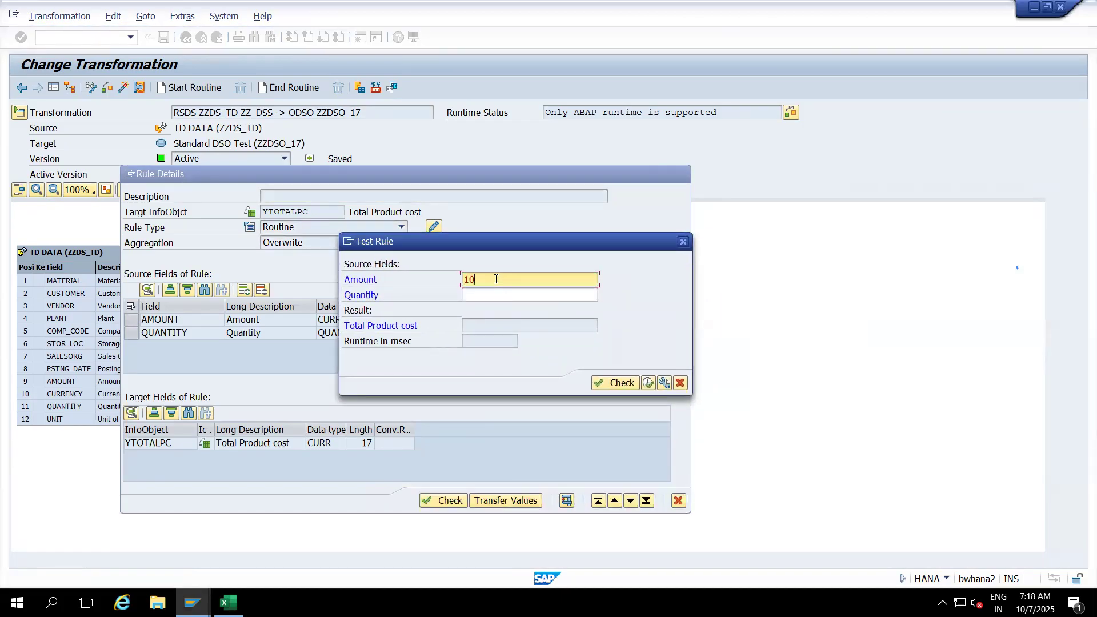
pyautogui.click(485, 297)
pyautogui.write('10')
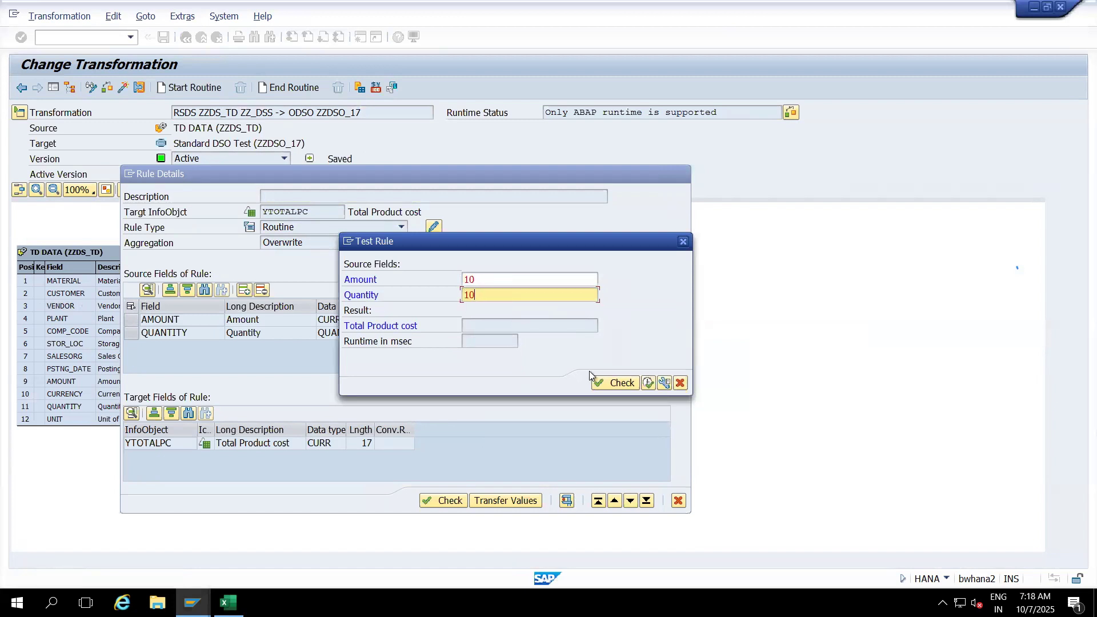
pyautogui.click(647, 383)
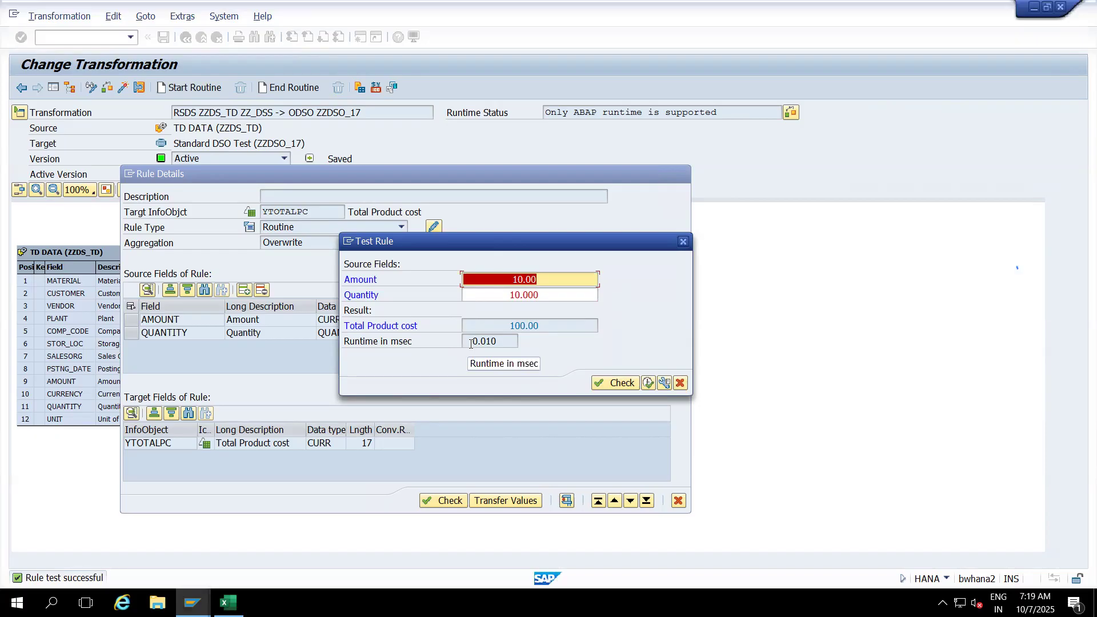
# Rerun the rule test with Amount 12.57 and Quantity 10, then close the test and the rule details
pyautogui.click(539, 278)
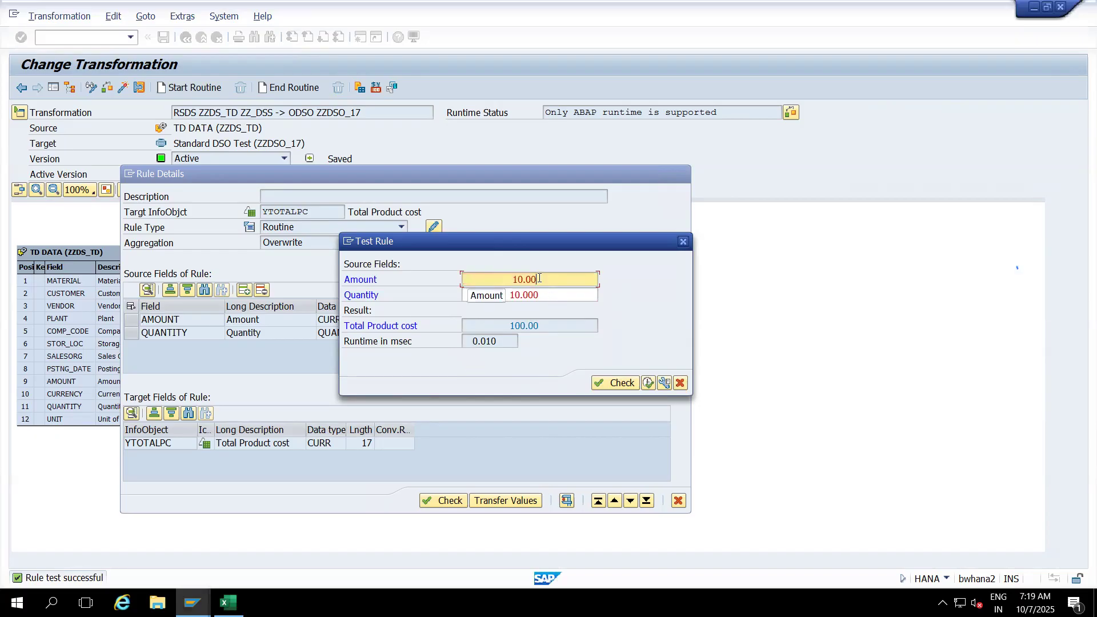
pyautogui.press('BackSpace')
pyautogui.write('12.57')
pyautogui.click(544, 294)
pyautogui.press('BackSpace')
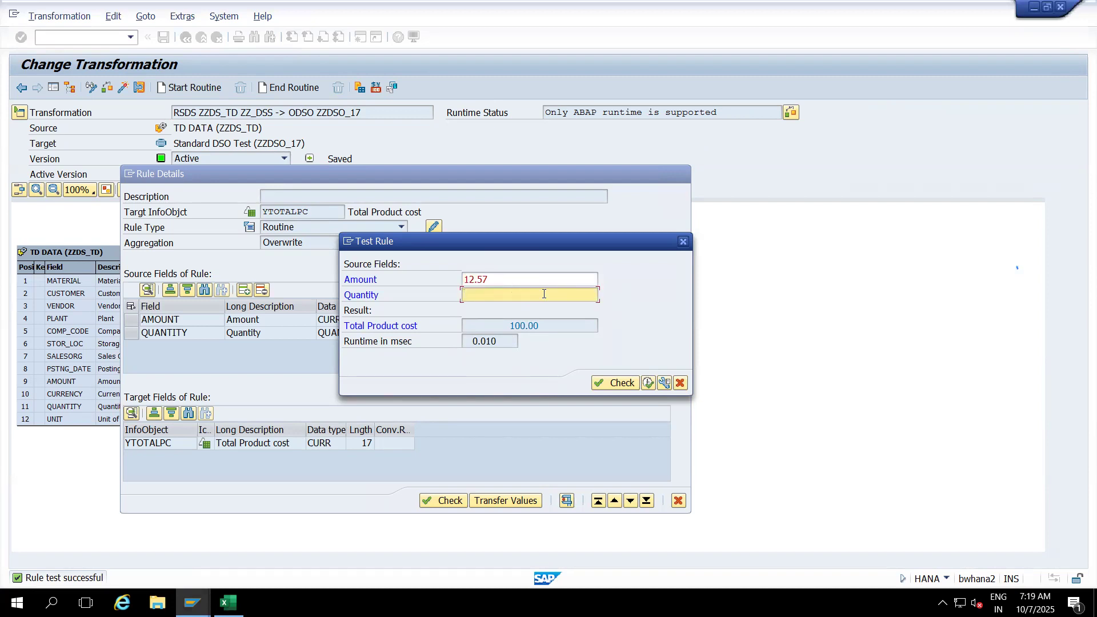
pyautogui.write('10')
pyautogui.click(648, 382)
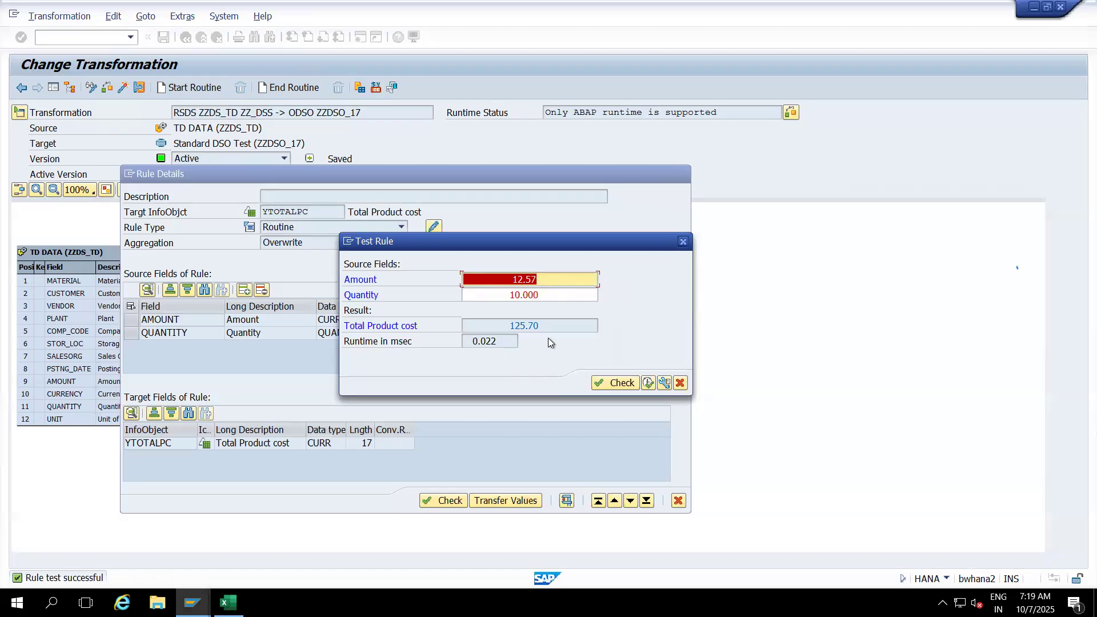
pyautogui.click(679, 384)
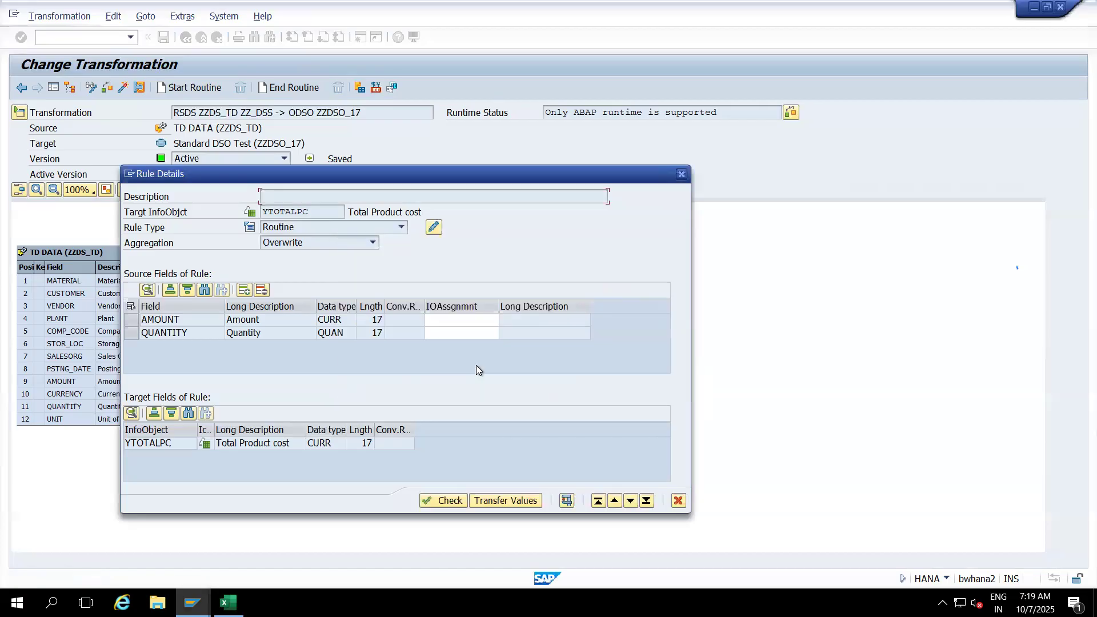
pyautogui.click(677, 500)
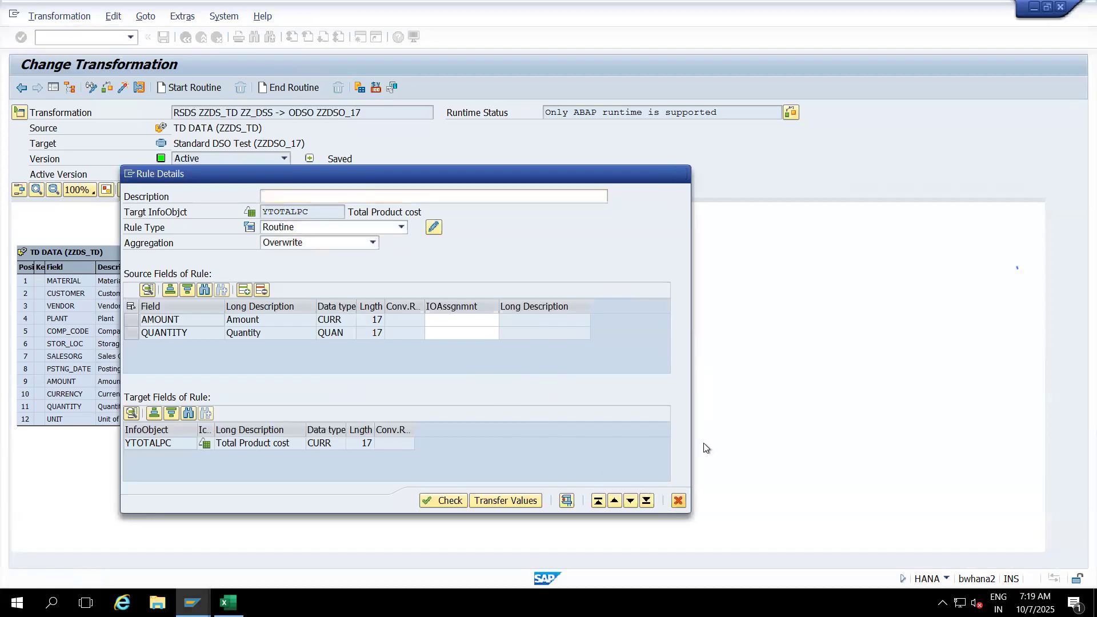
# Activate the transformation again and return to the InfoProvider tree
pyautogui.click(123, 89)
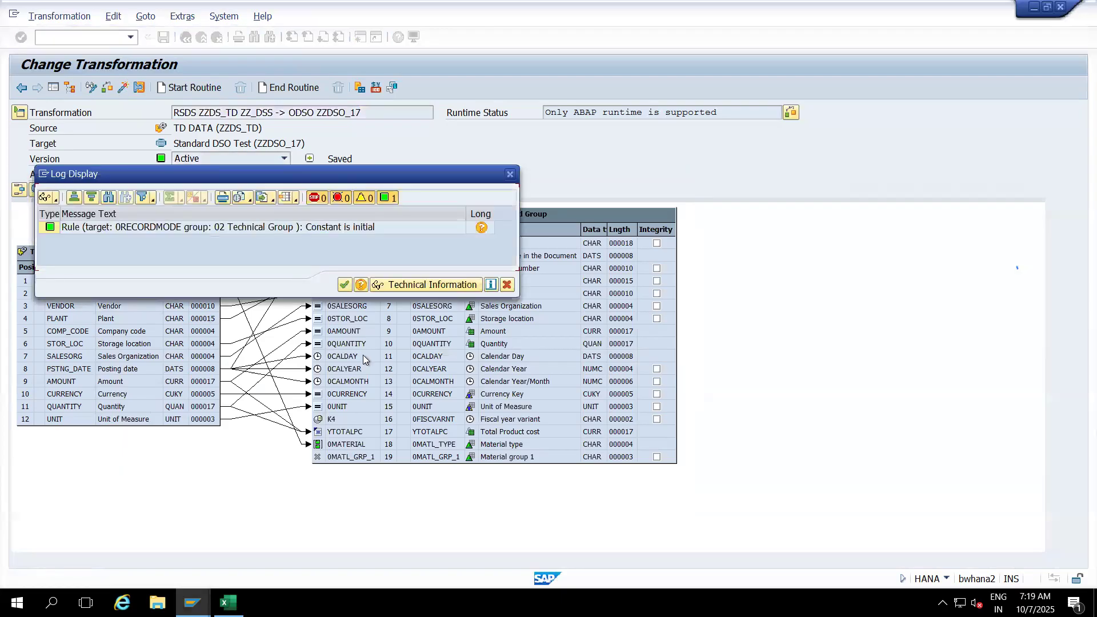
pyautogui.click(345, 287)
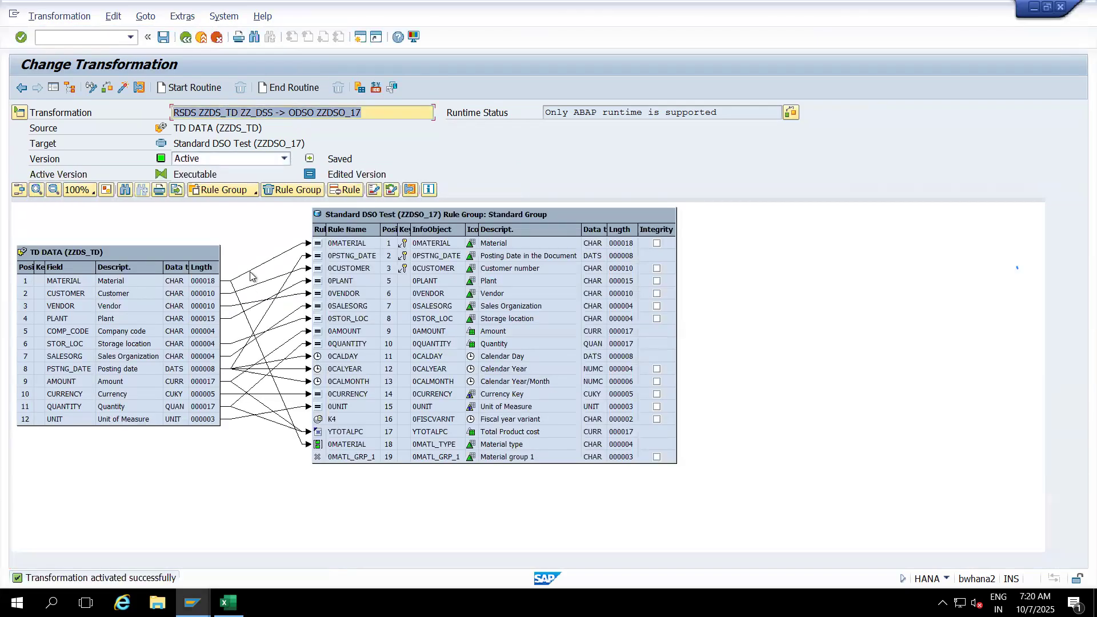
pyautogui.click(202, 38)
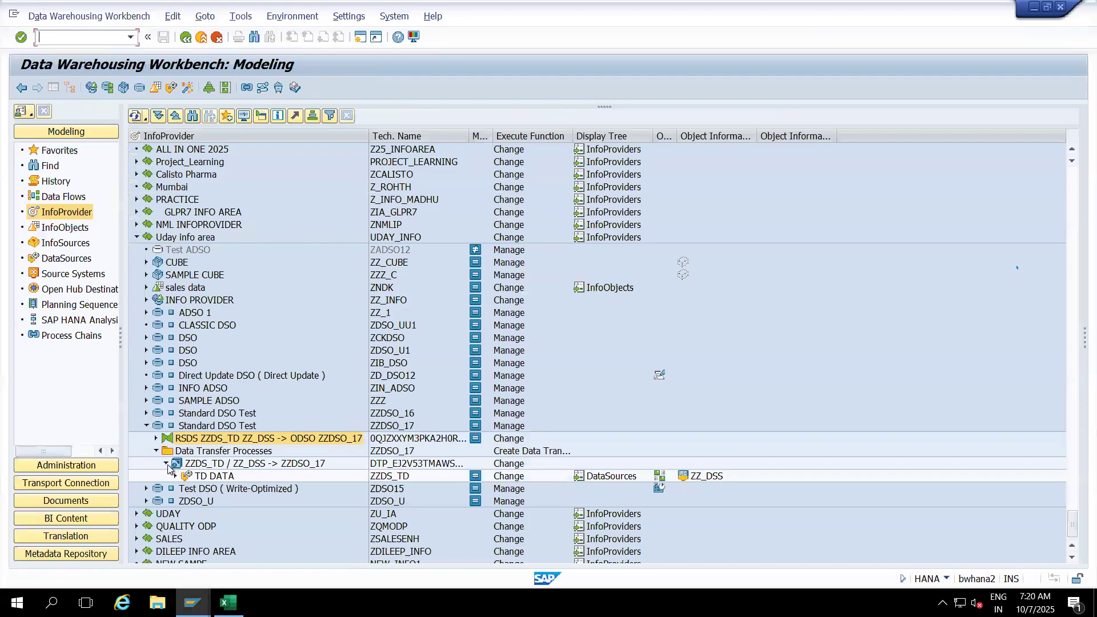
# Delete the data contents of the Standard DSO Test object ZZDSO_17
pyautogui.click(166, 465)
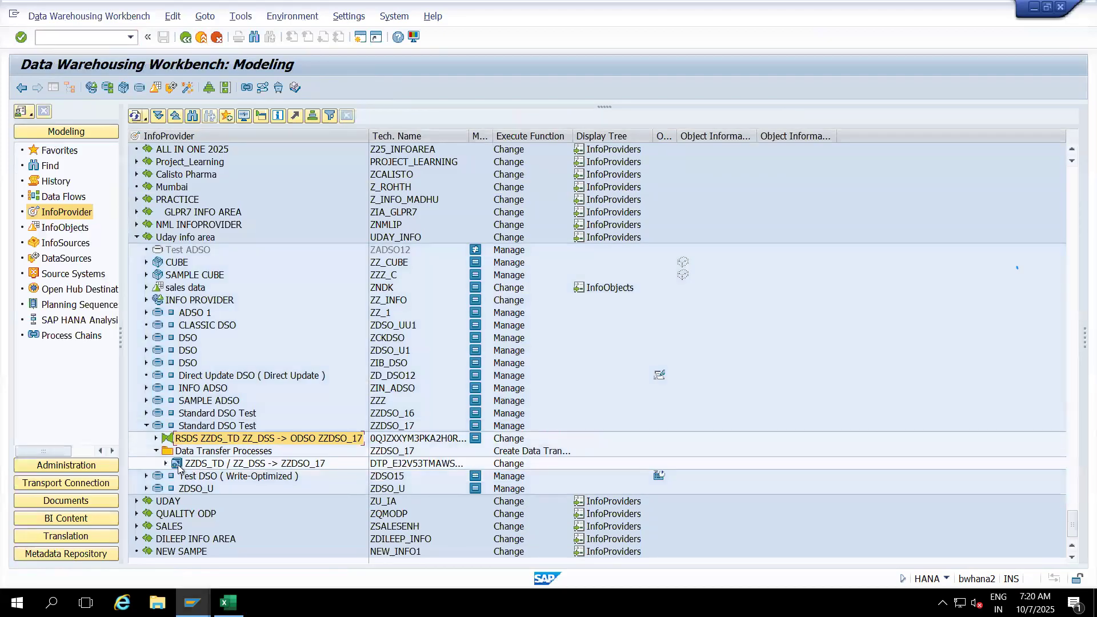
pyautogui.click(214, 426)
pyautogui.rightClick(214, 427)
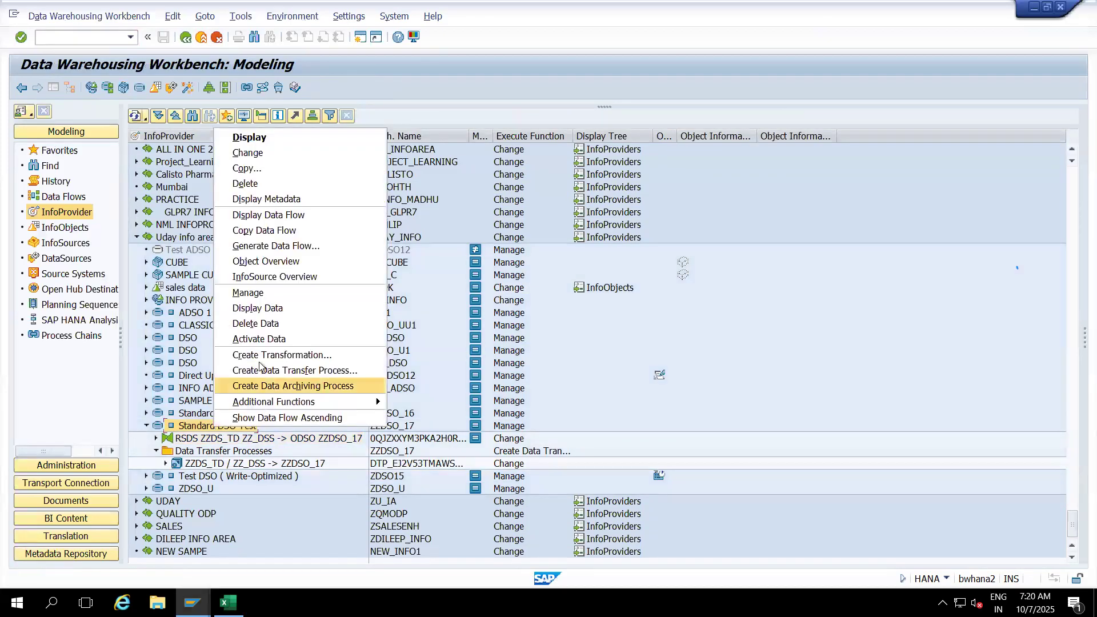
pyautogui.click(256, 324)
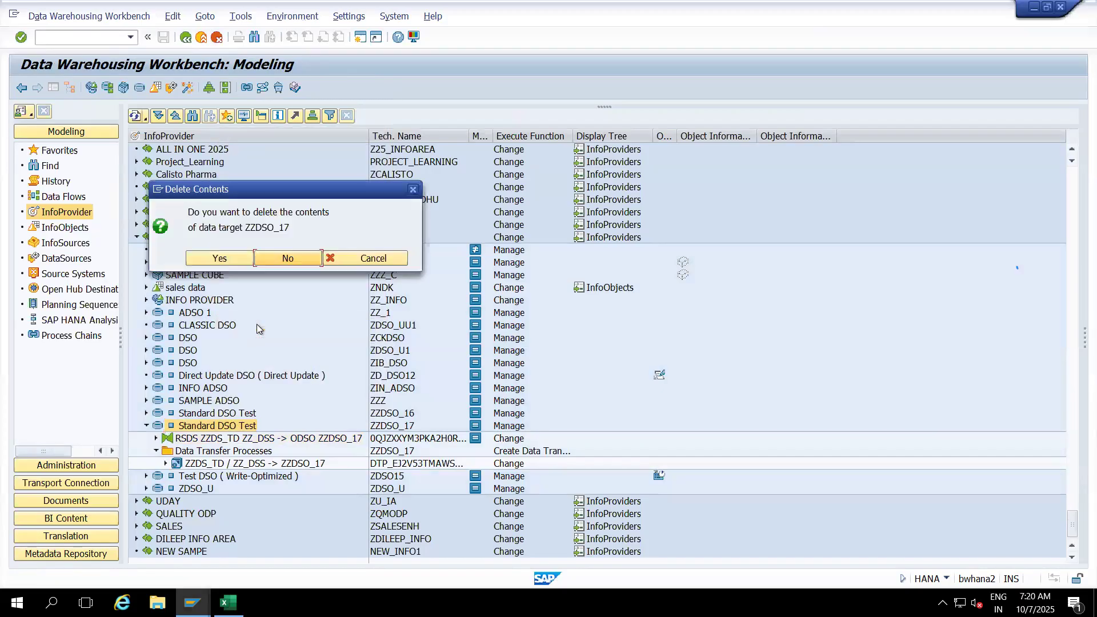
pyautogui.click(217, 259)
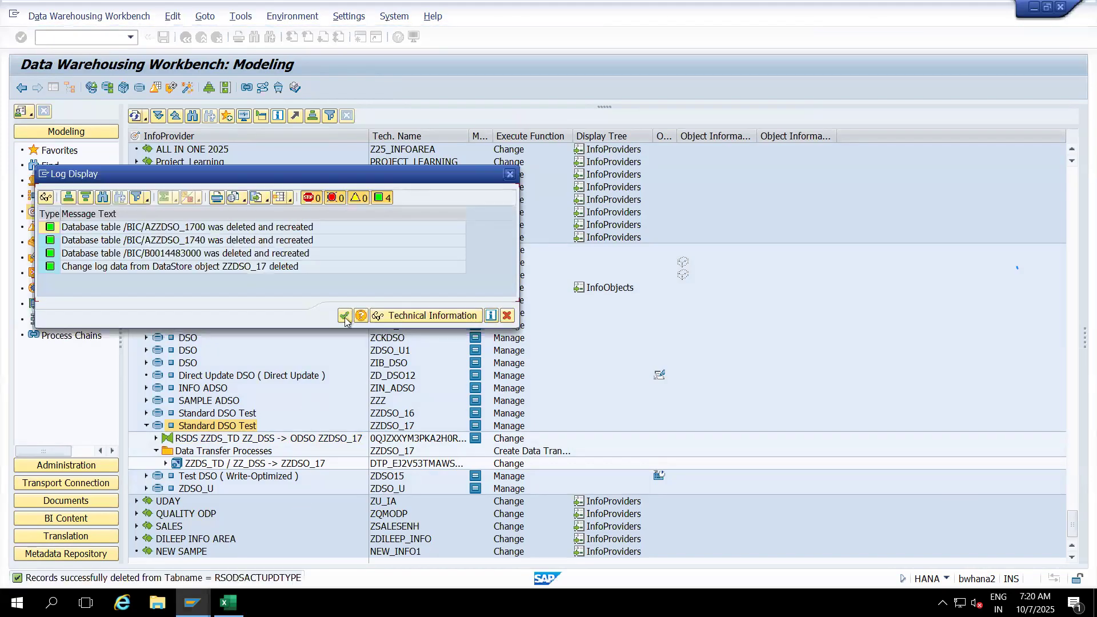
pyautogui.click(346, 316)
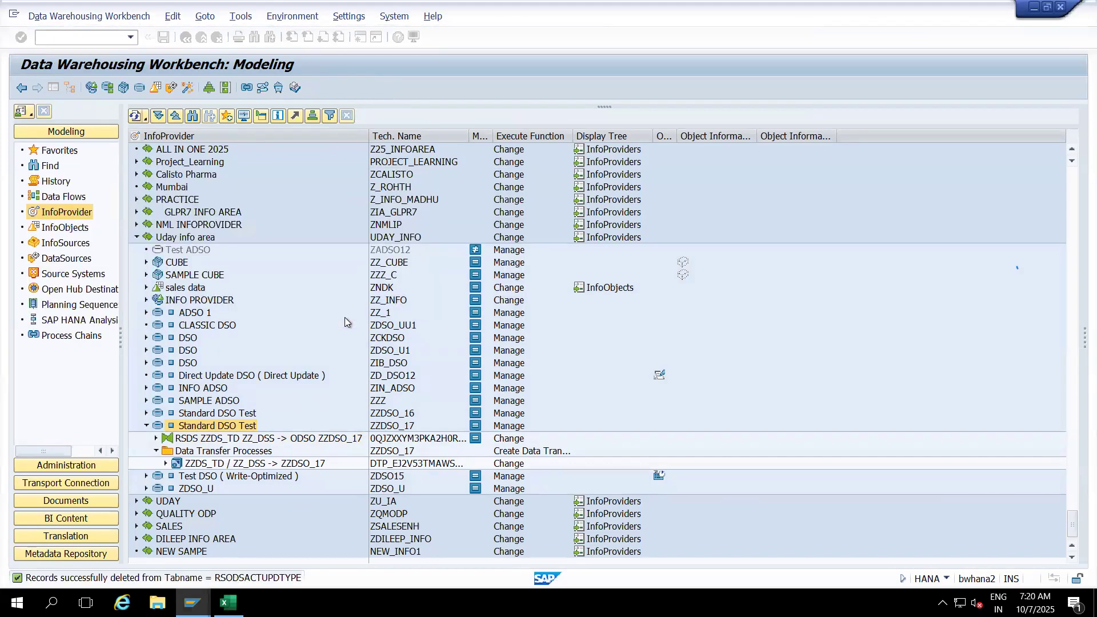
# Execute the data transfer process ZZDS_TD / ZZ_DSS -> ZZDSO_17 and display its request monitor
pyautogui.doubleClick(212, 464)
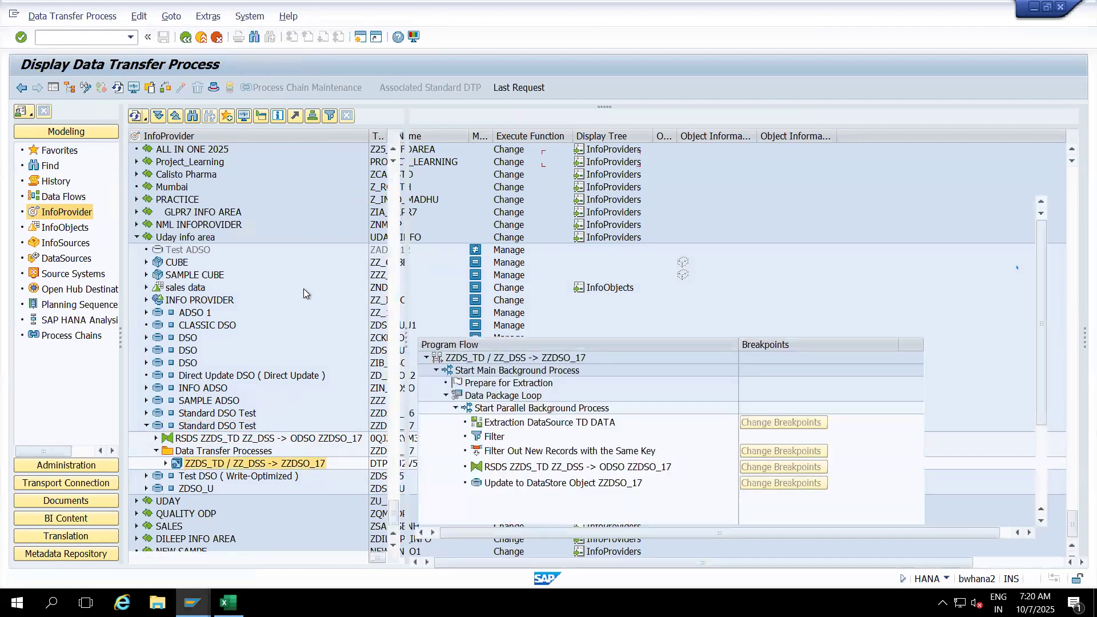
pyautogui.click(812, 328)
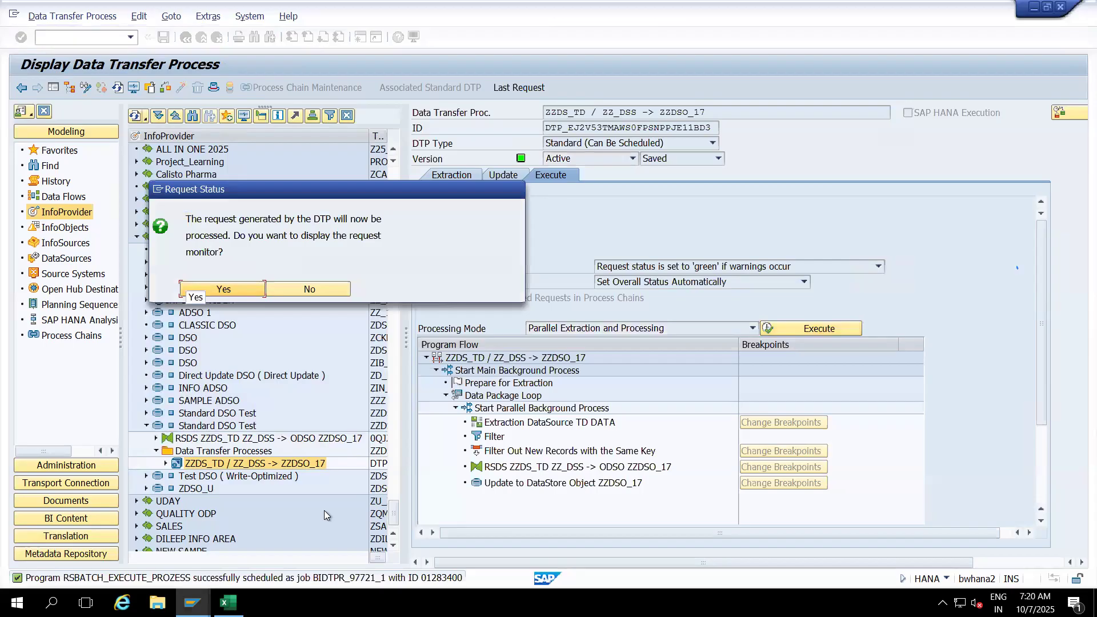
pyautogui.click(238, 288)
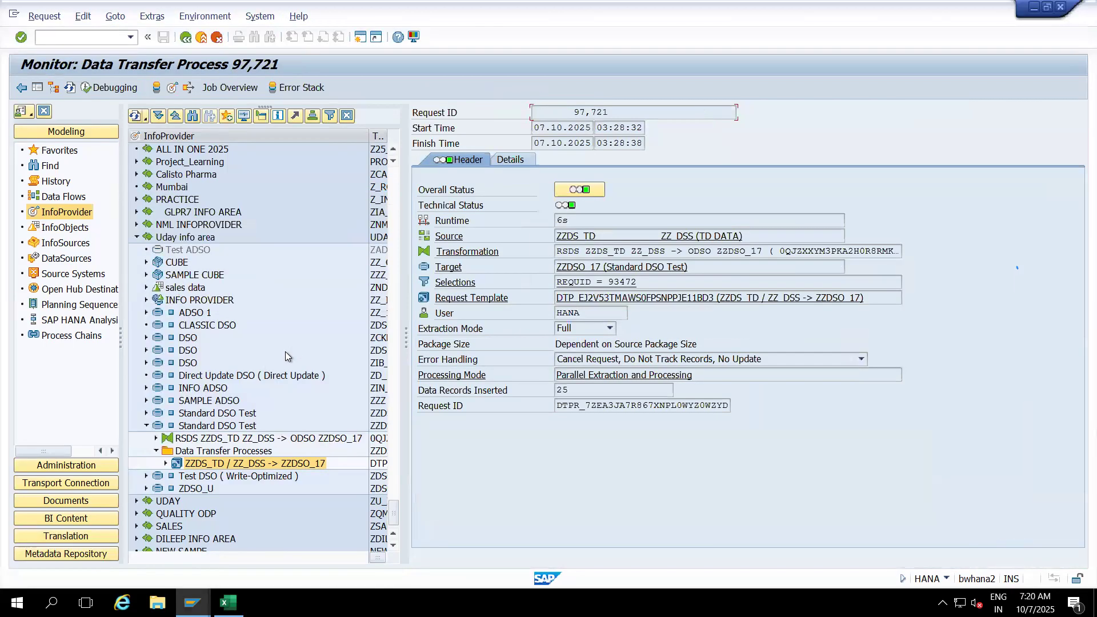
# Open the management view of ZZDSO_17 and display the records in its new data table without selection restrictions
pyautogui.click(172, 89)
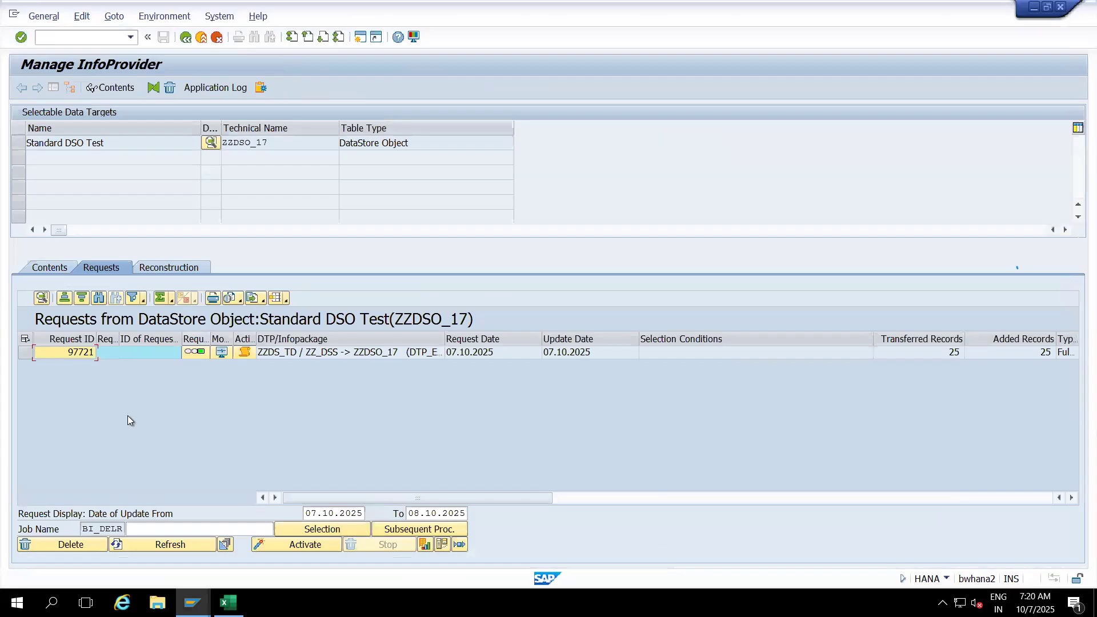
pyautogui.click(26, 352)
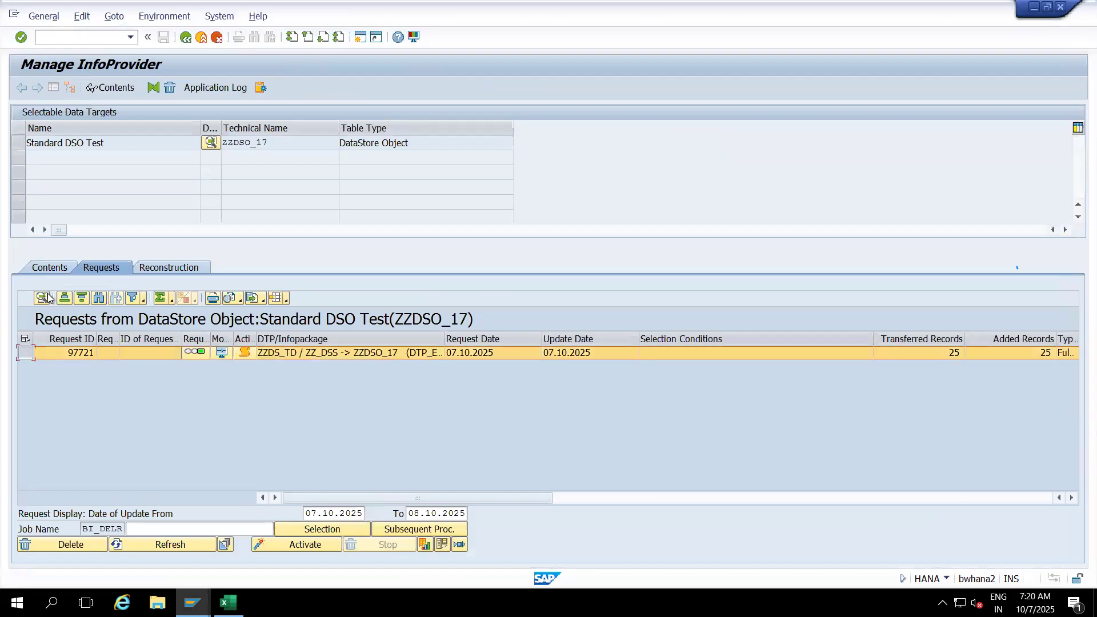
pyautogui.click(50, 268)
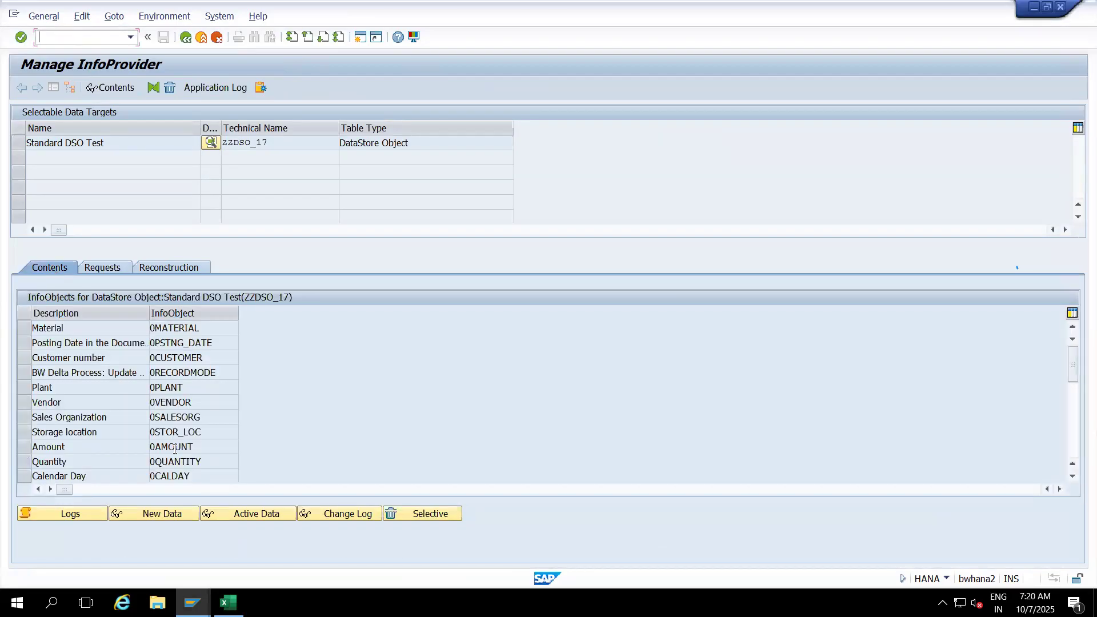
pyautogui.click(180, 513)
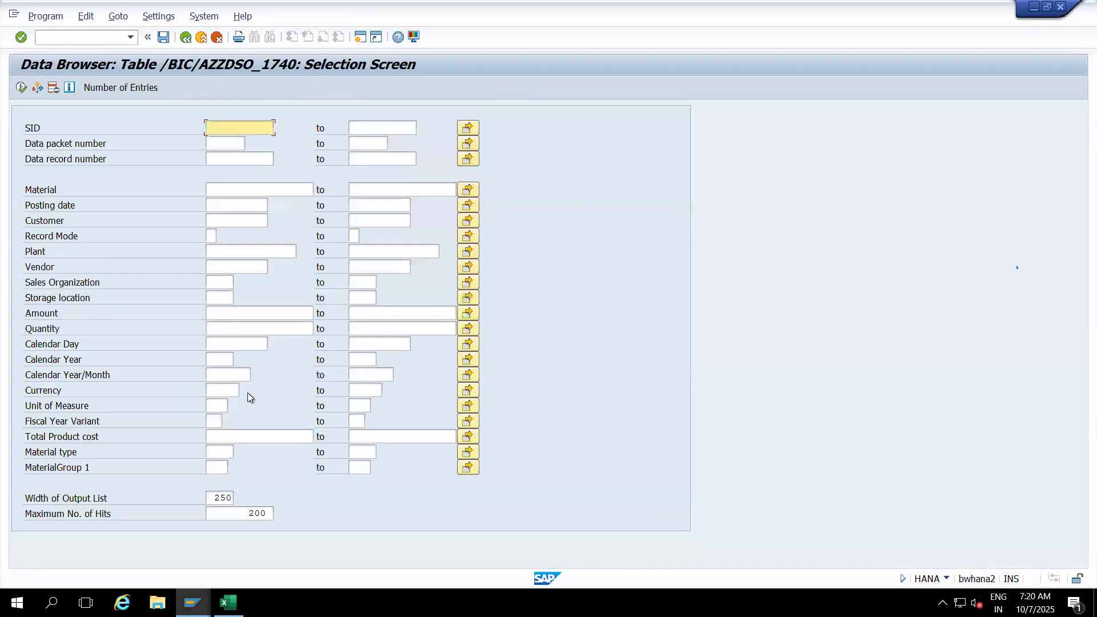
pyautogui.click(20, 87)
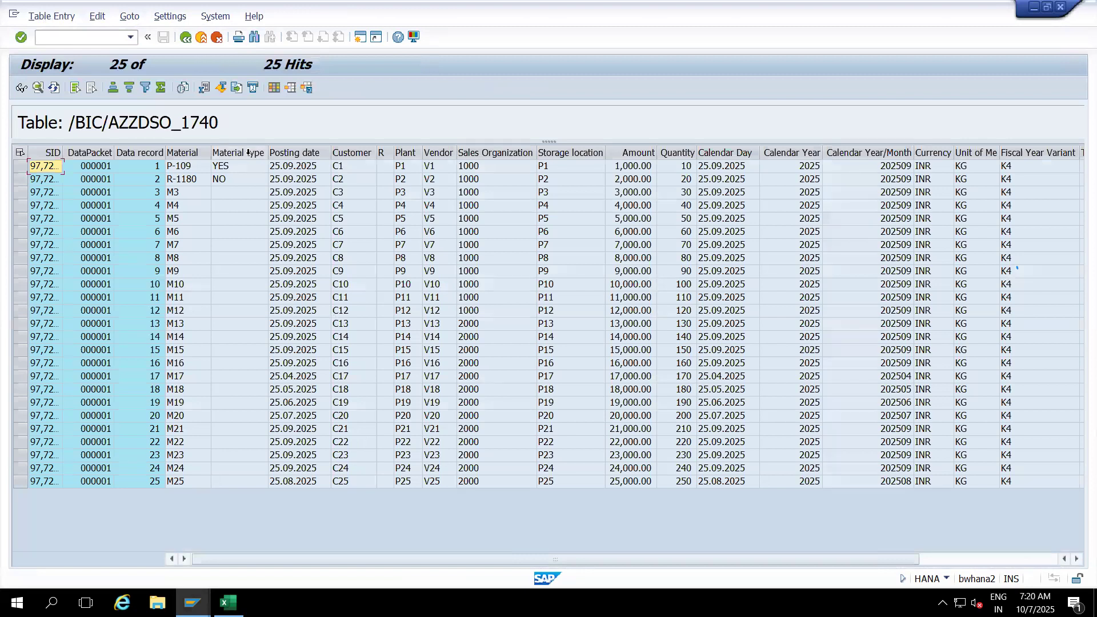
# Examine the Material type, Total Product cost and Fiscal Year Variant columns of the loaded records
pyautogui.click(239, 152)
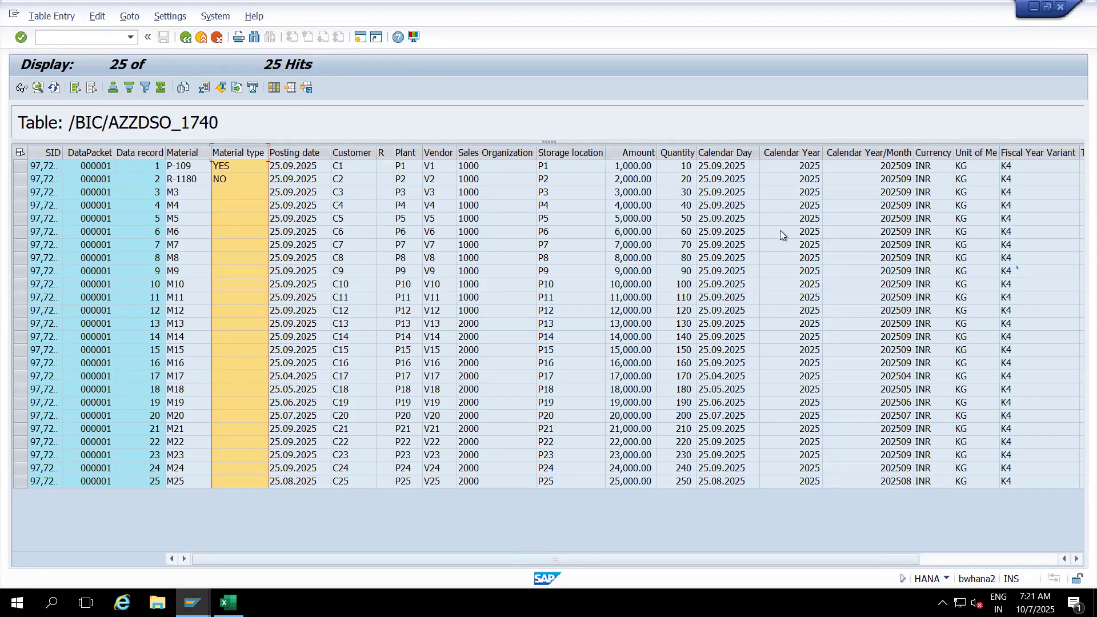
pyautogui.click(1024, 559)
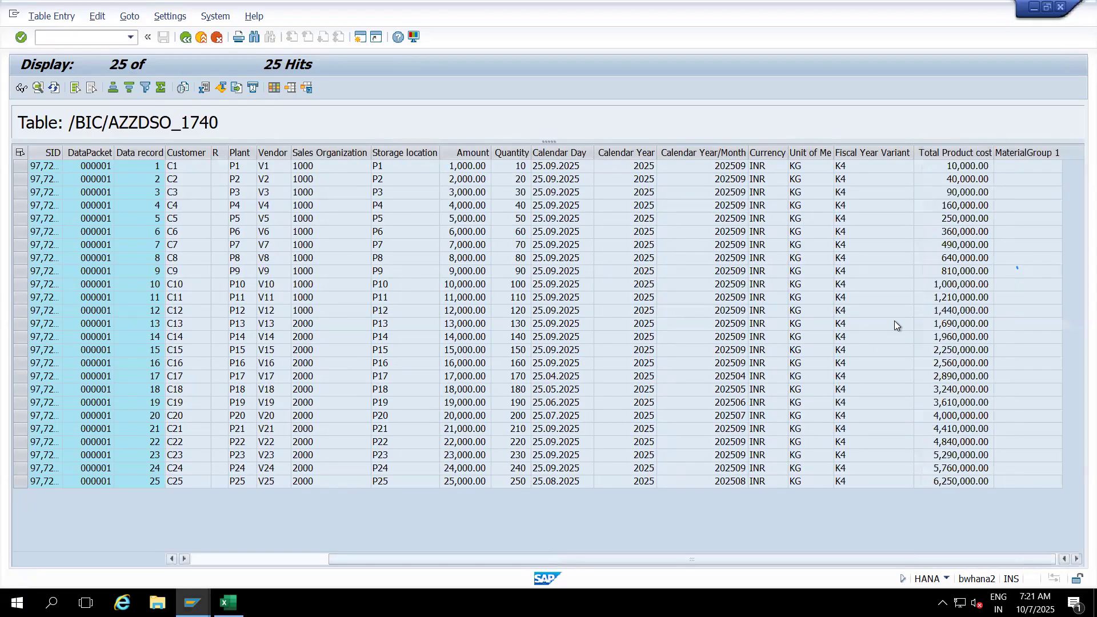
pyautogui.click(938, 153)
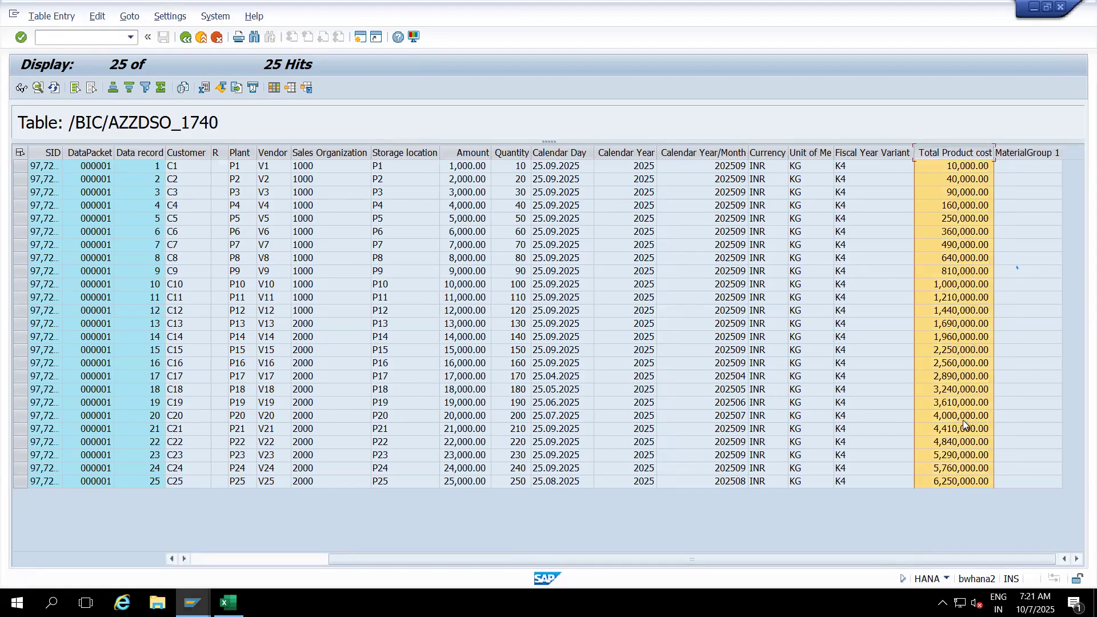
pyautogui.click(870, 153)
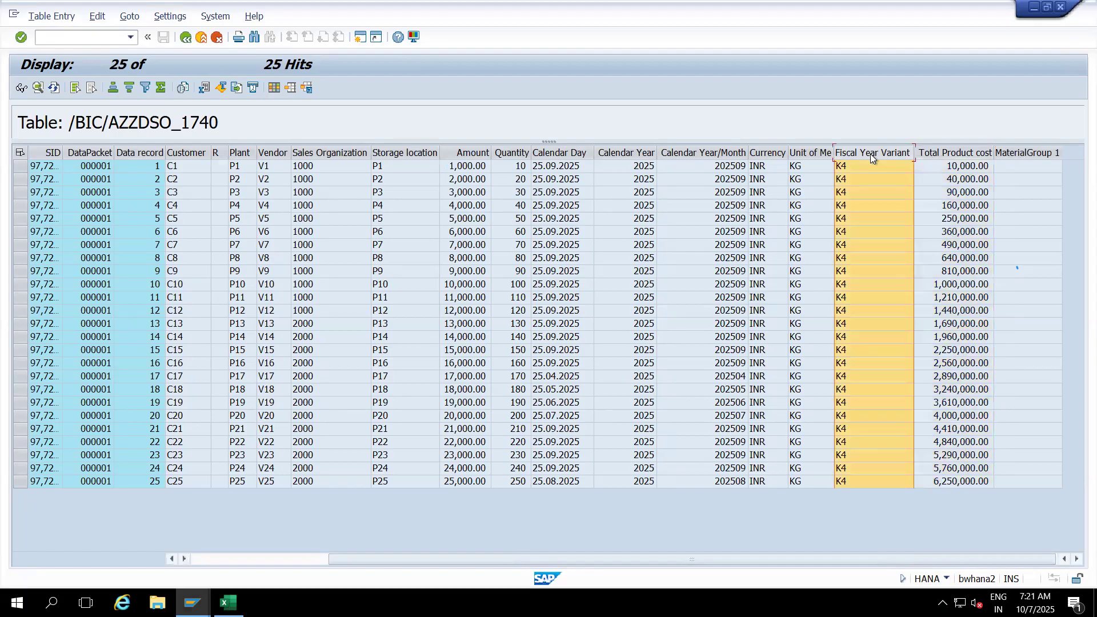
# Leave the data table display and show the transformation RSDS ZZDS_TD ZZ_DSS -> ODSO ZZDSO_17 without the navigation tree, with its header details expanded
pyautogui.click(185, 38)
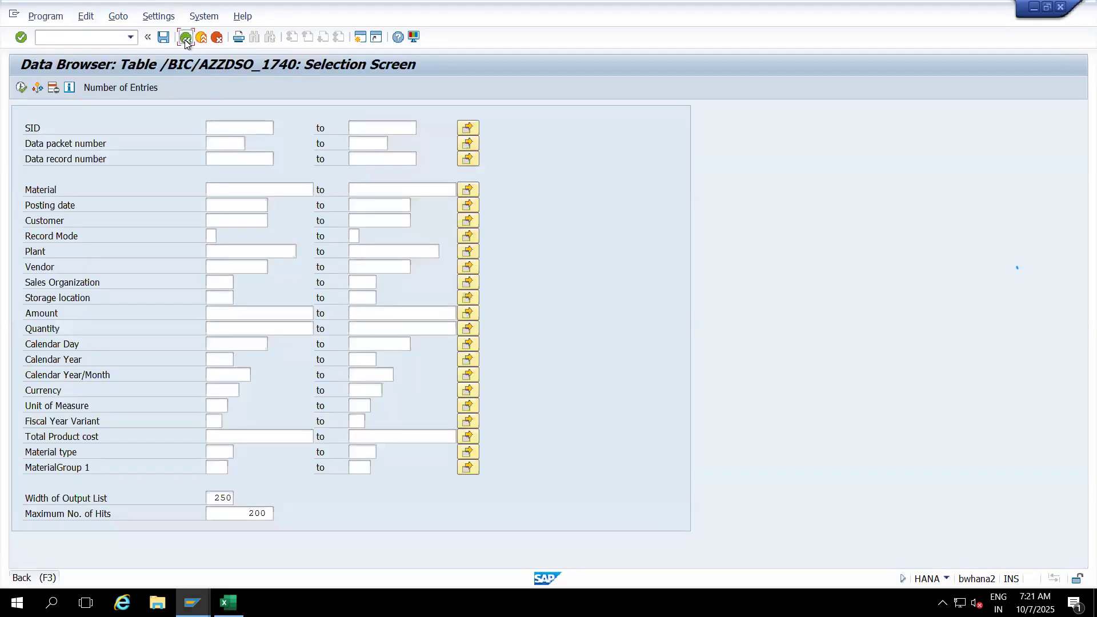
pyautogui.click(185, 38)
pyautogui.click(184, 38)
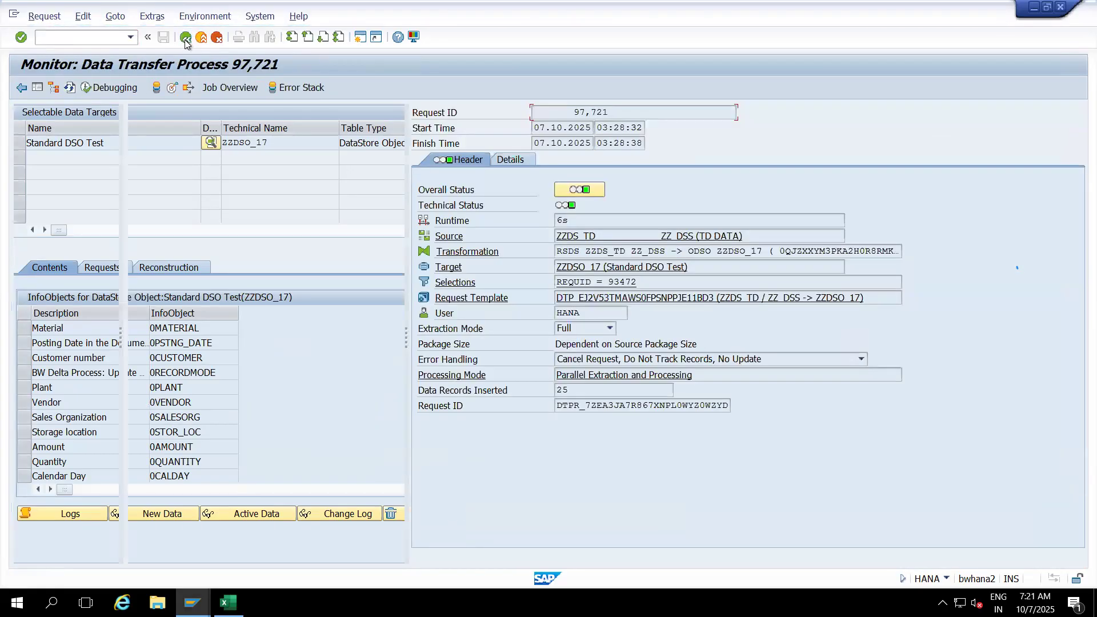
pyautogui.click(185, 38)
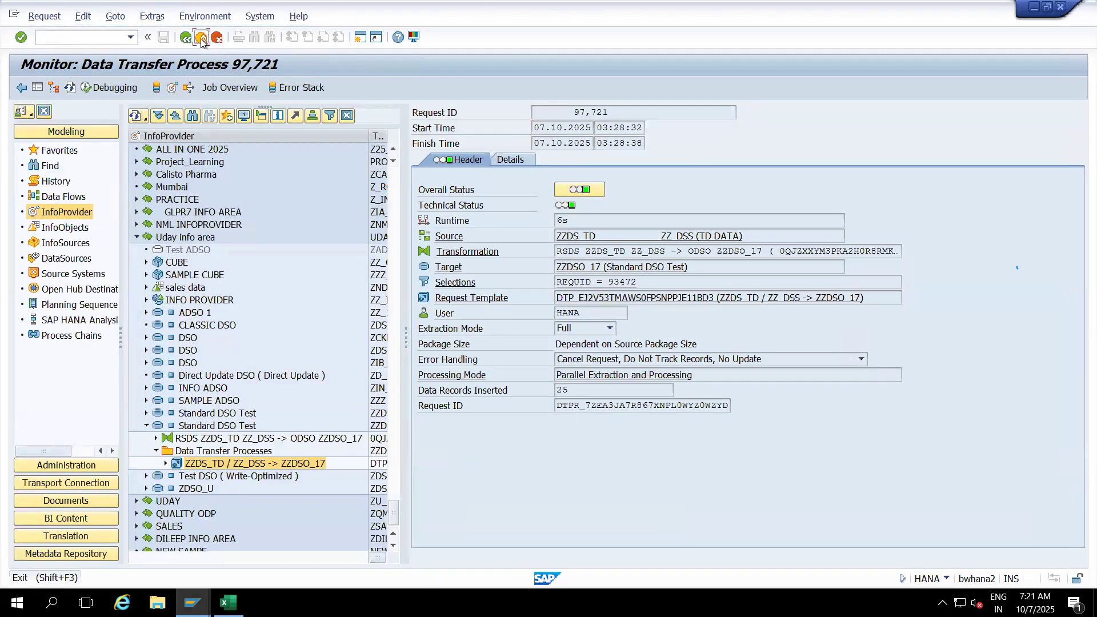
pyautogui.doubleClick(220, 439)
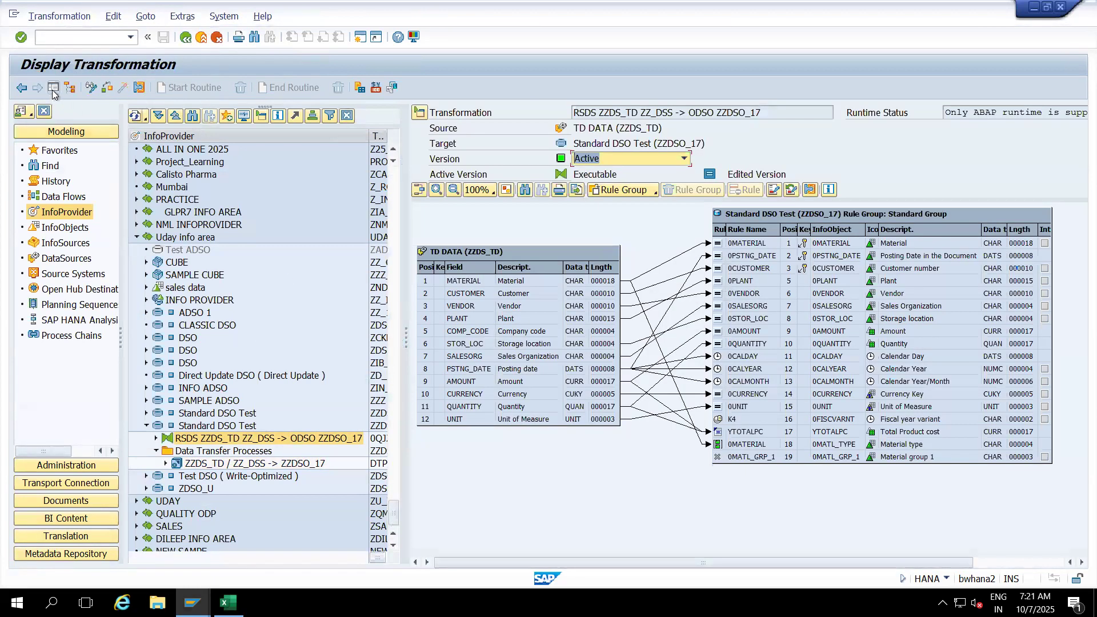
pyautogui.click(53, 89)
pyautogui.click(19, 113)
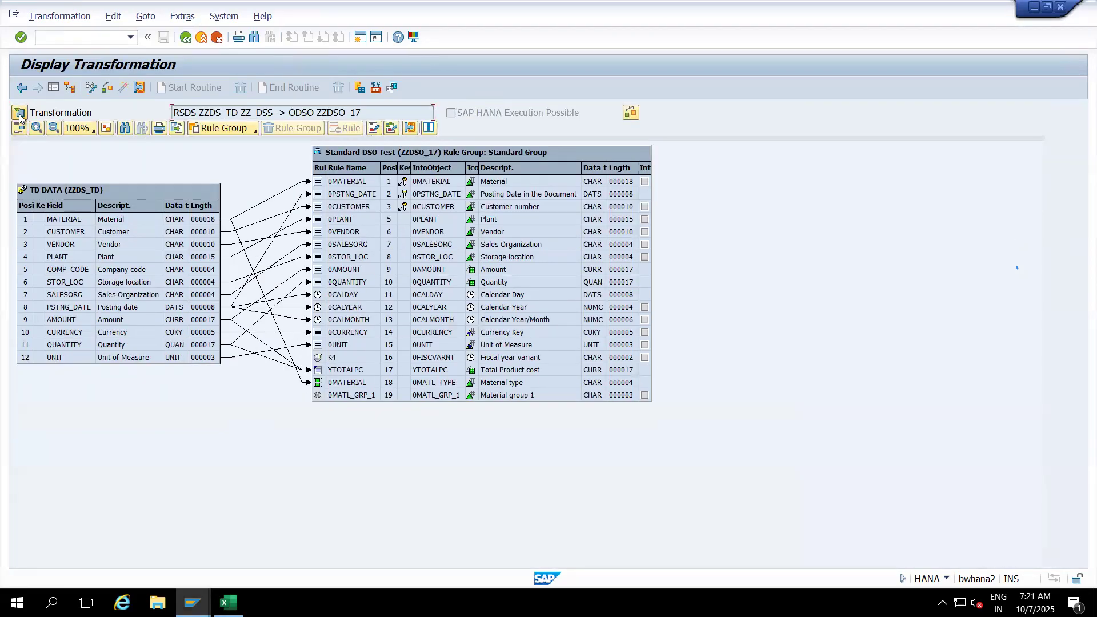
pyautogui.click(20, 114)
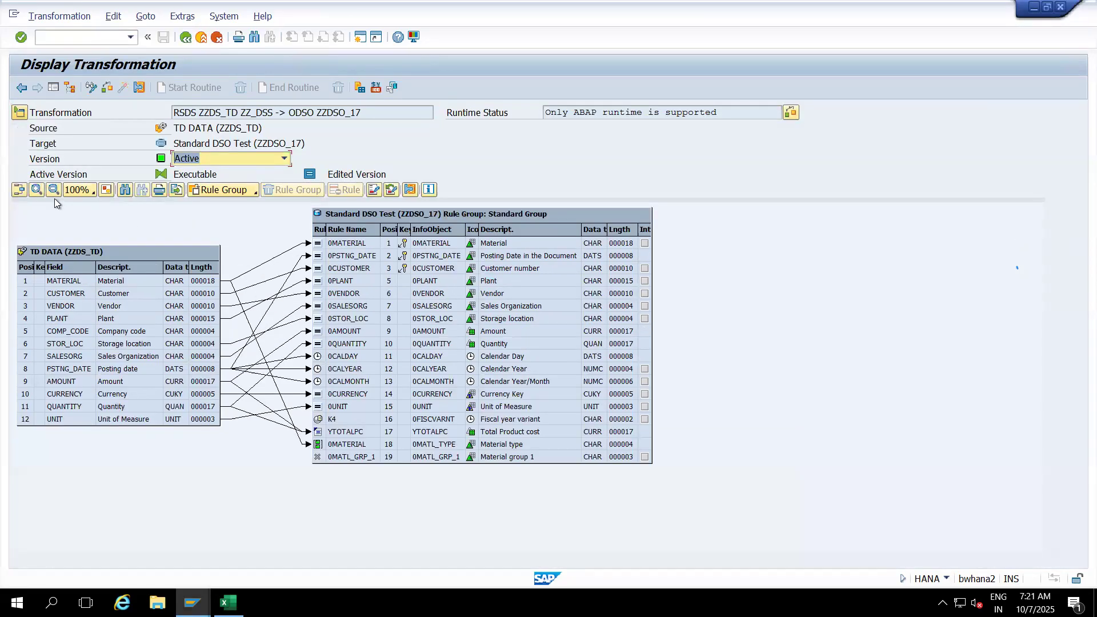
# Zoom the transformation diagram out to 70% and back in to 100%
pyautogui.click(52, 190)
pyautogui.click(53, 189)
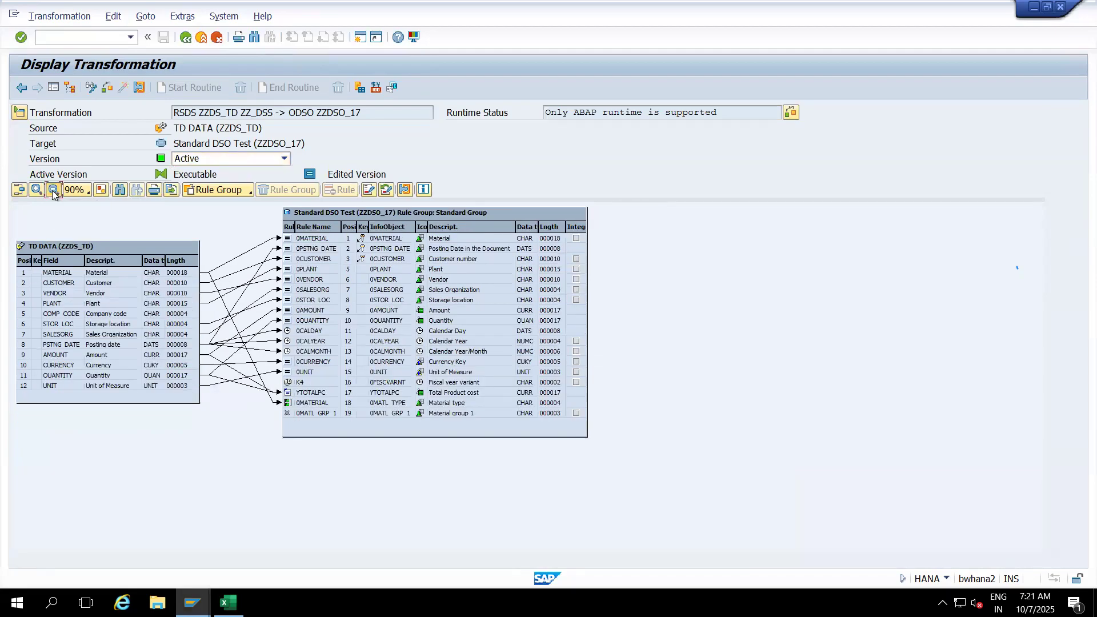
pyautogui.click(53, 189)
pyautogui.click(52, 190)
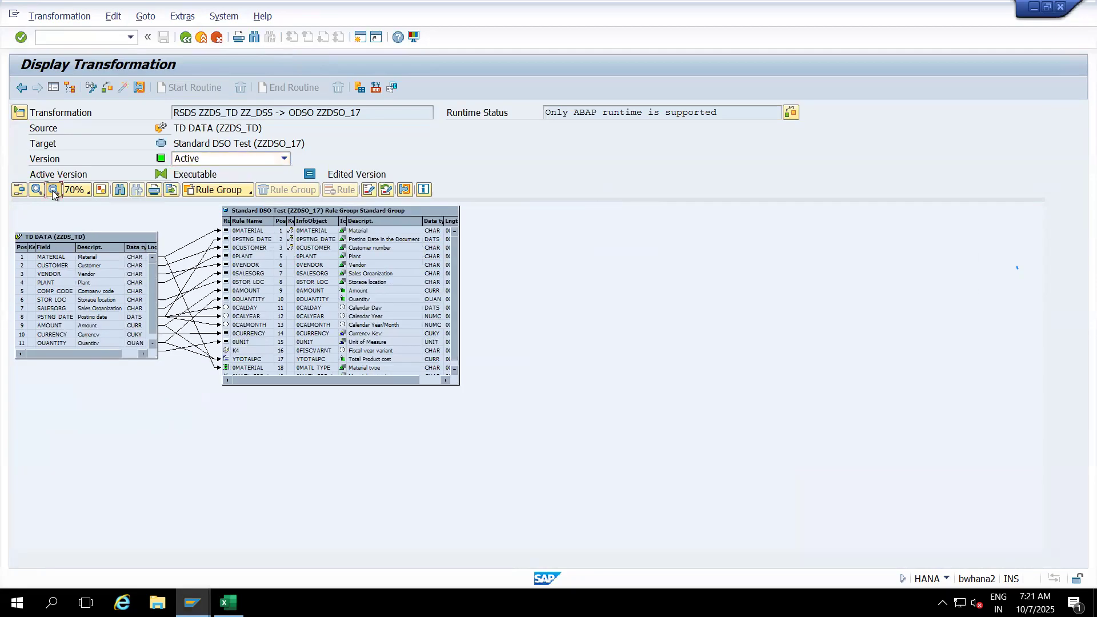
pyautogui.click(36, 191)
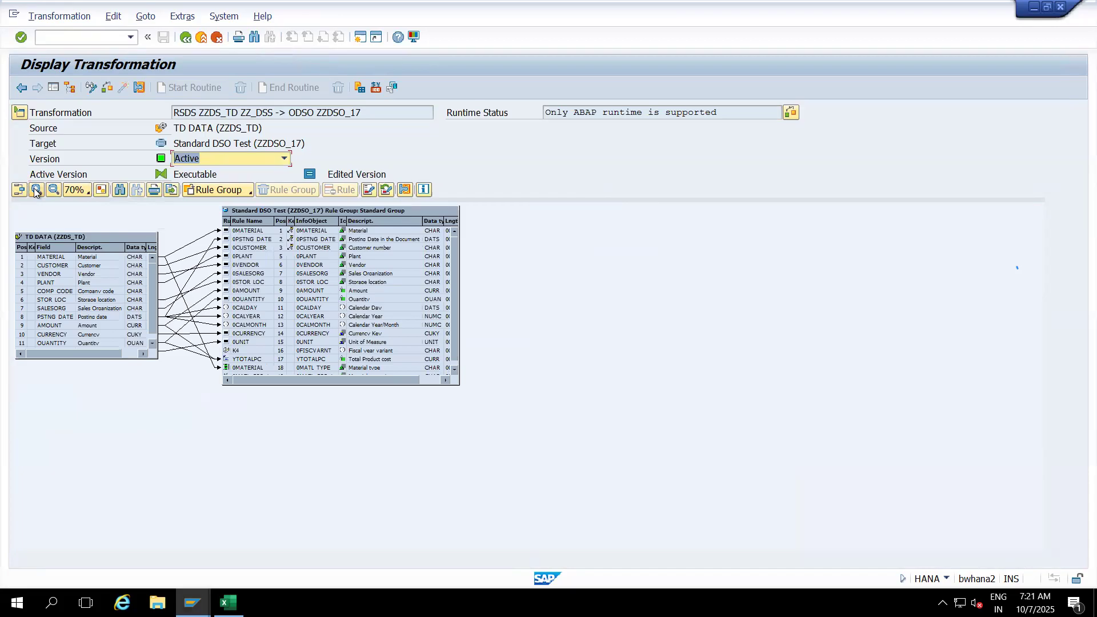
pyautogui.click(36, 191)
pyautogui.click(35, 191)
pyautogui.click(36, 190)
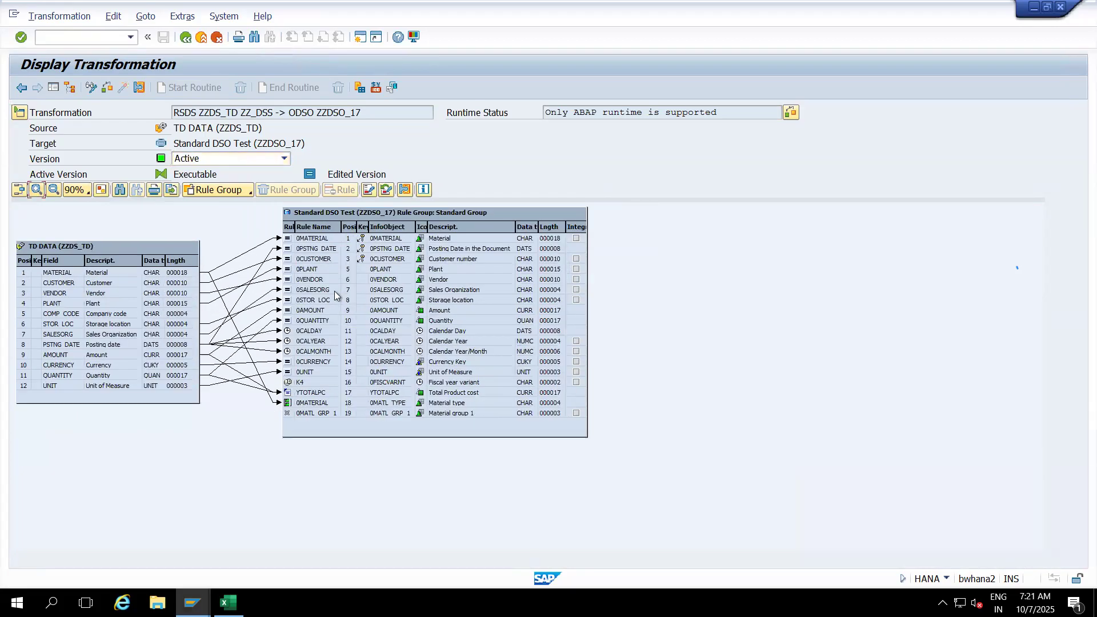
# Export the transformation diagram as a JPEG file named 123 to the Desktop
pyautogui.click(177, 190)
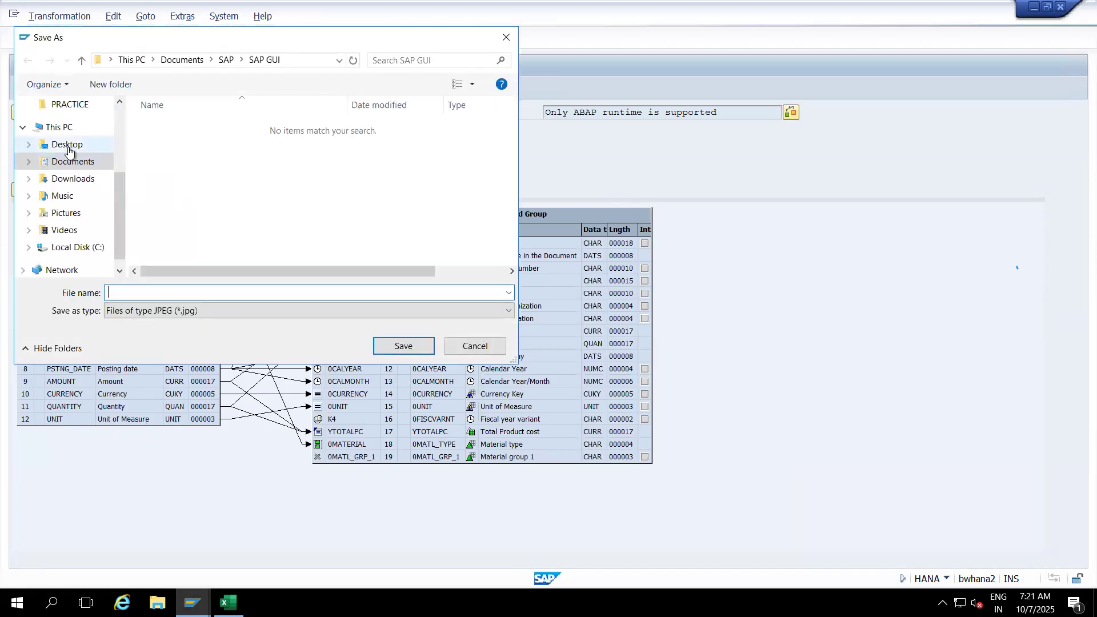
pyautogui.click(67, 145)
pyautogui.click(123, 293)
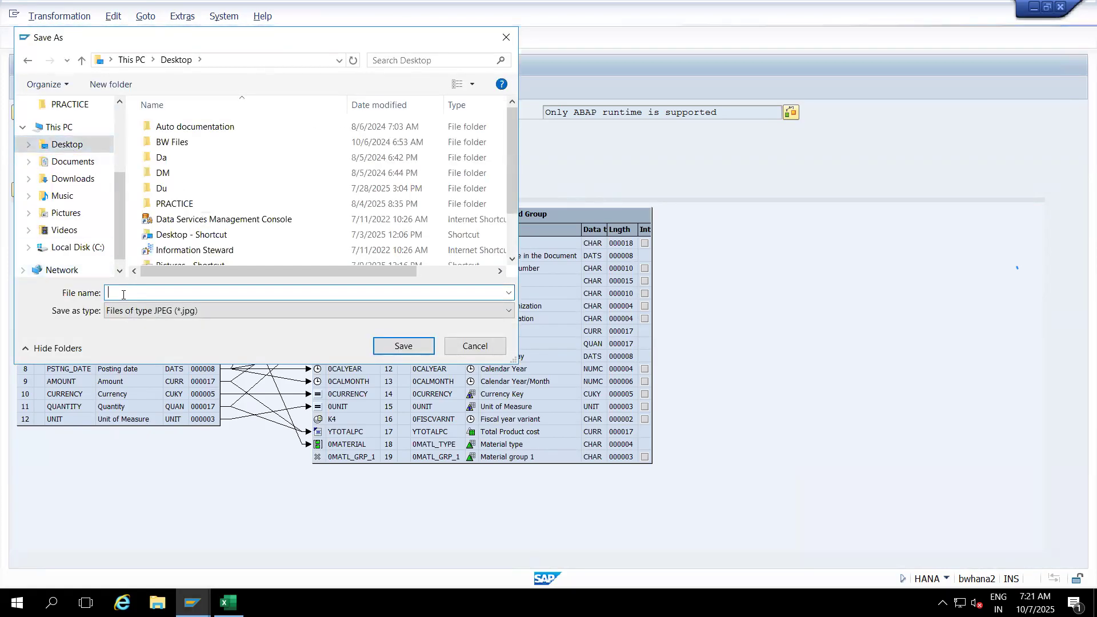
pyautogui.write('123')
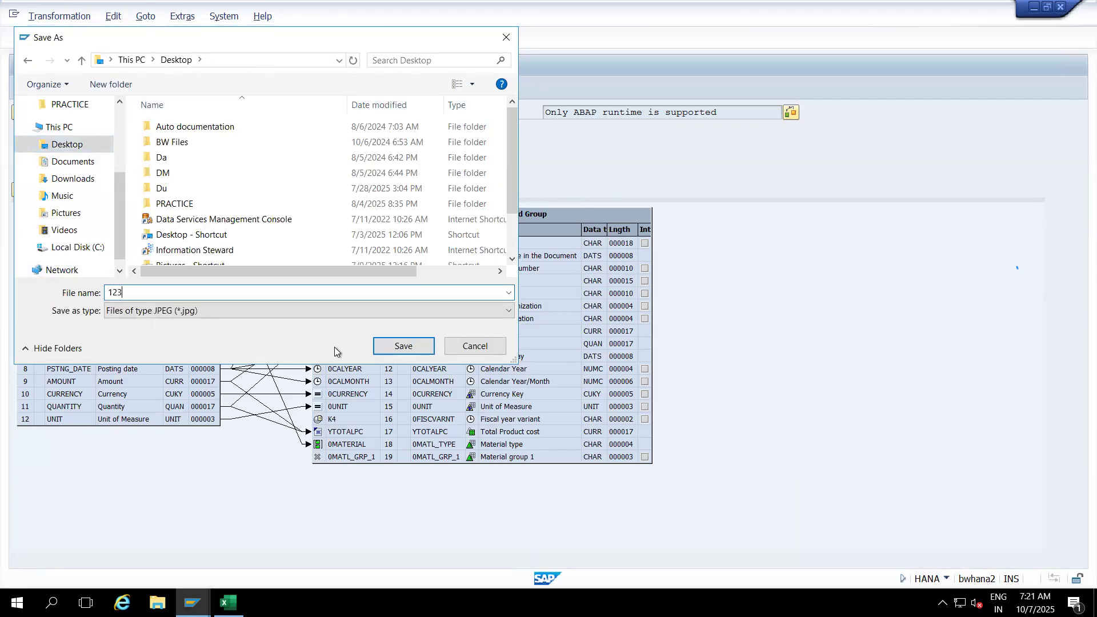
pyautogui.click(389, 346)
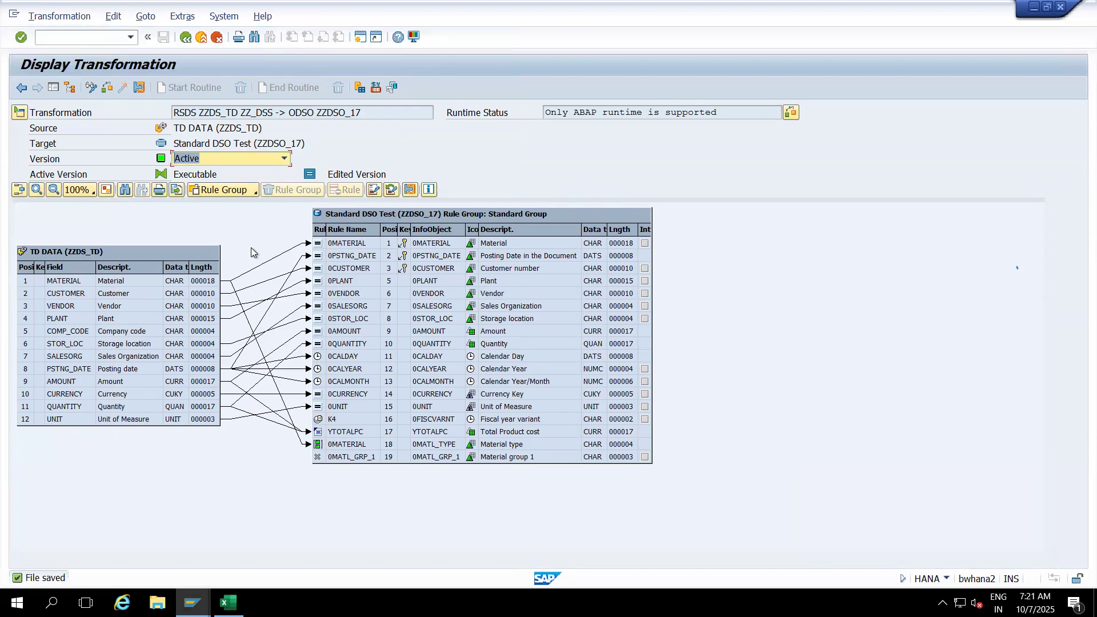
# Open the exported image 123 from the desktop to check it, close it and switch back to the SAP transformation display
pyautogui.press('super+d')
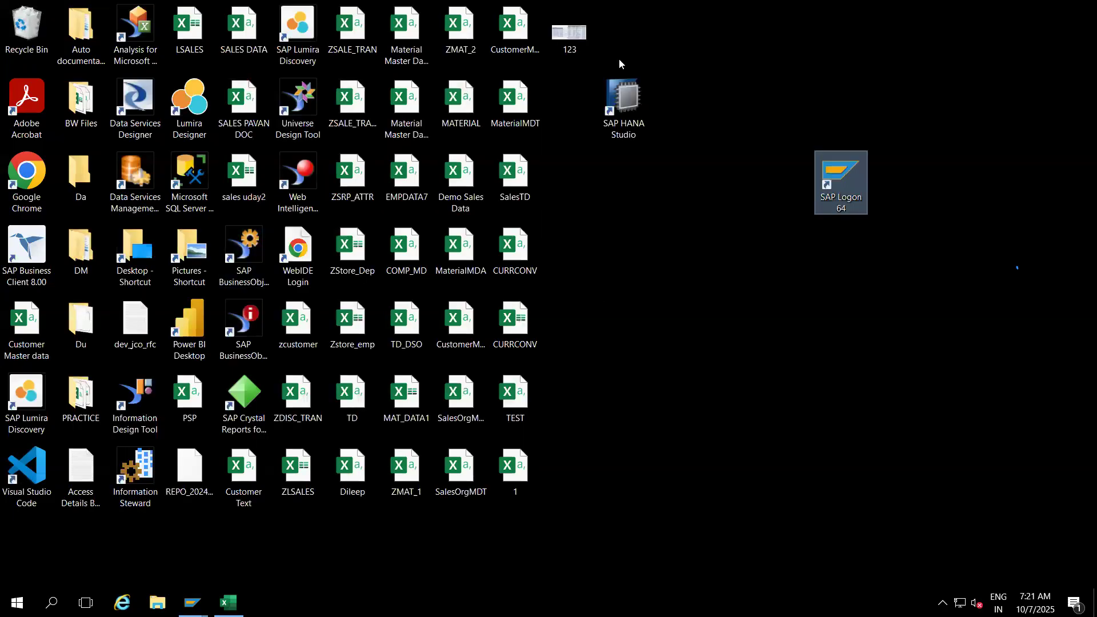
pyautogui.click(571, 35)
pyautogui.doubleClick(572, 35)
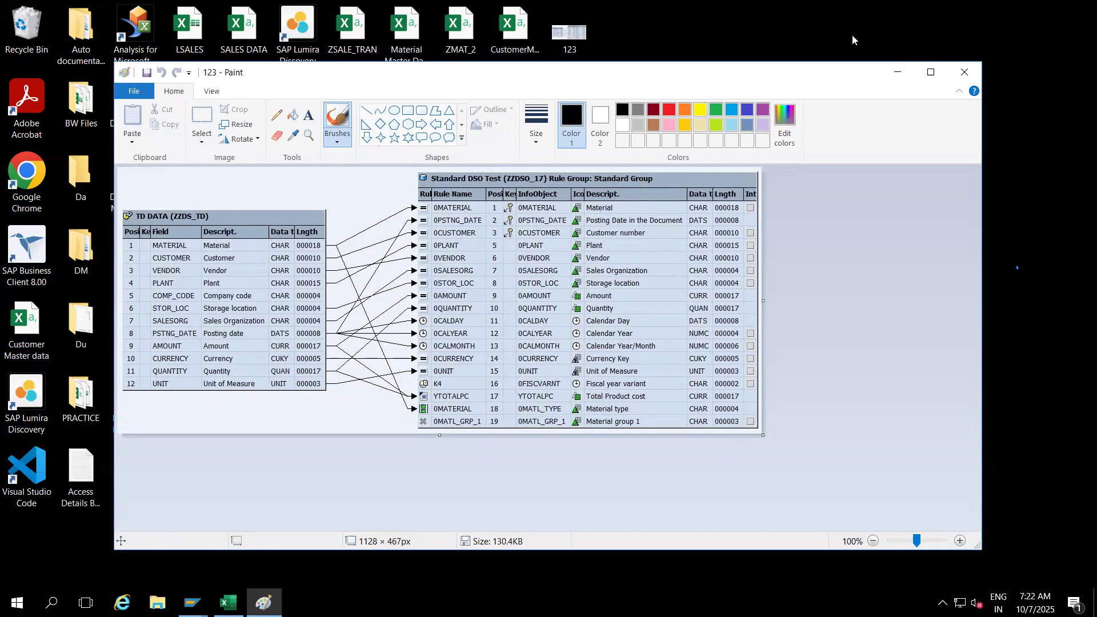
pyautogui.click(964, 75)
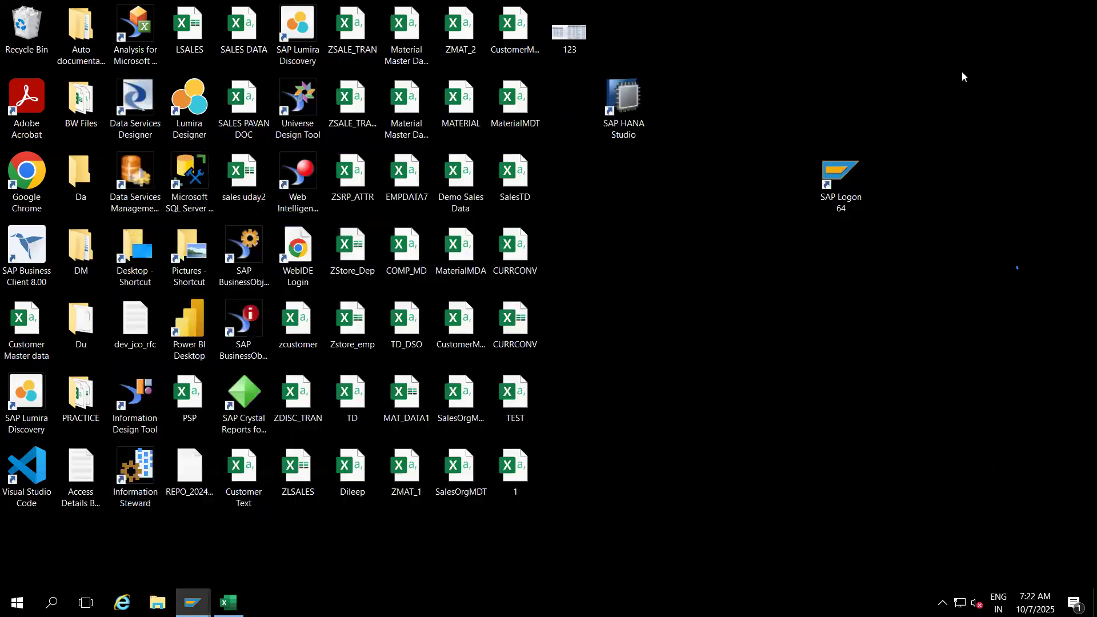
pyautogui.moveTo(200, 601)
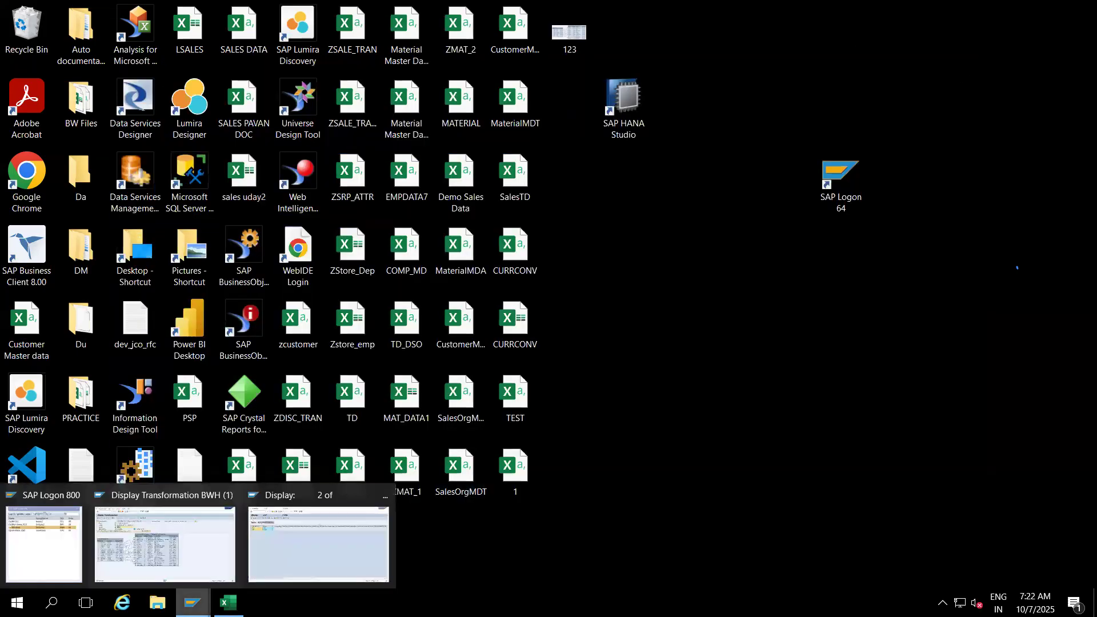
pyautogui.click(204, 560)
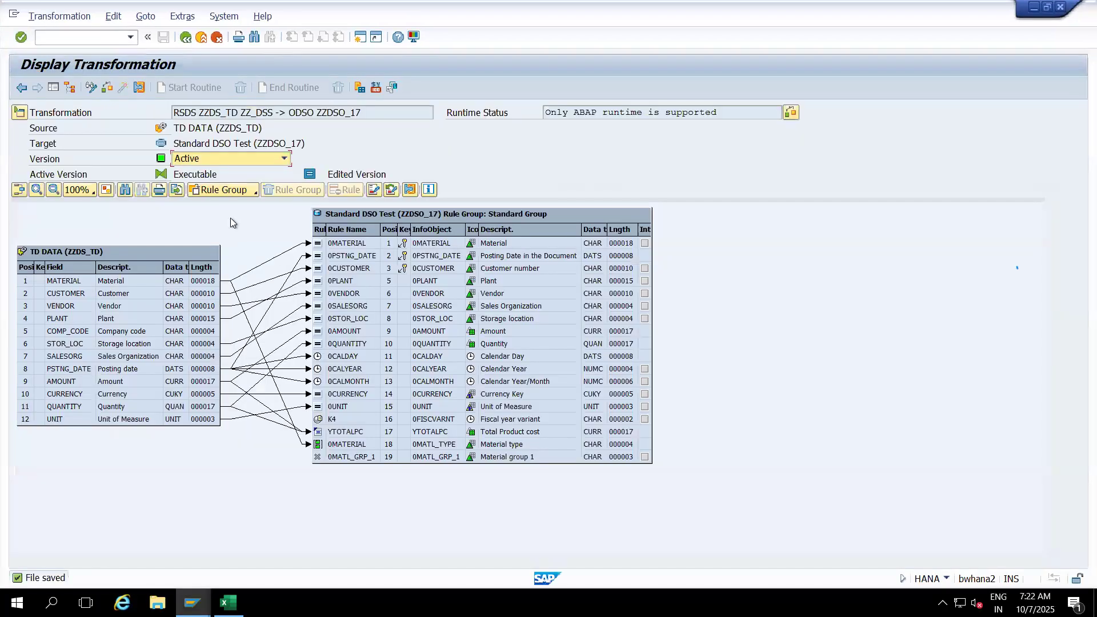
# Open the tabular overview of the transformation and review the rule types of its key and data rules
pyautogui.click(192, 21)
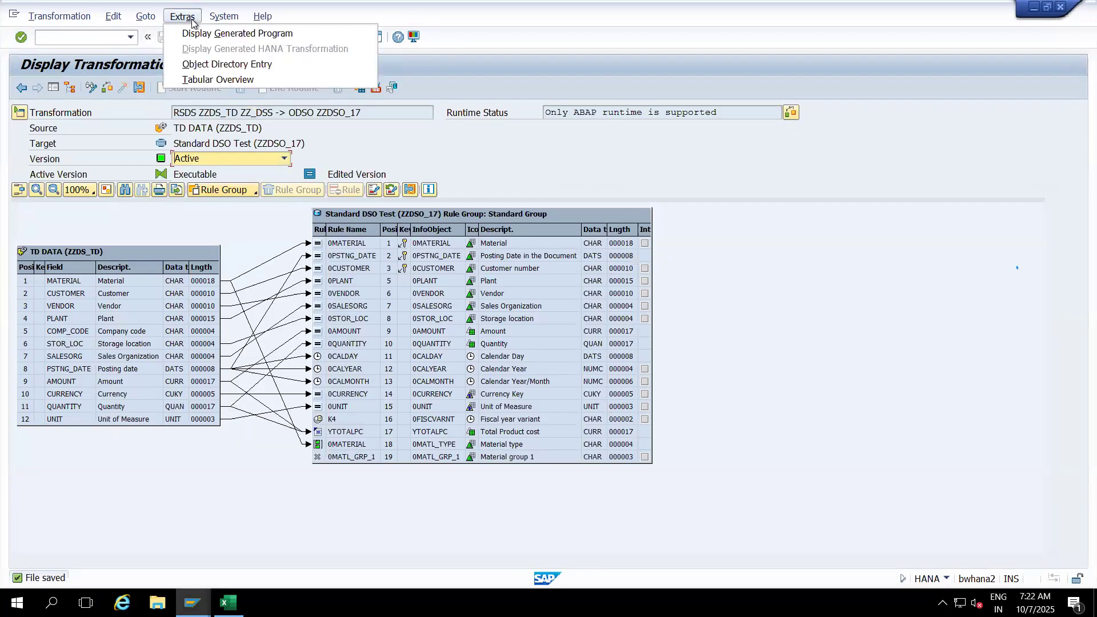
pyautogui.click(224, 80)
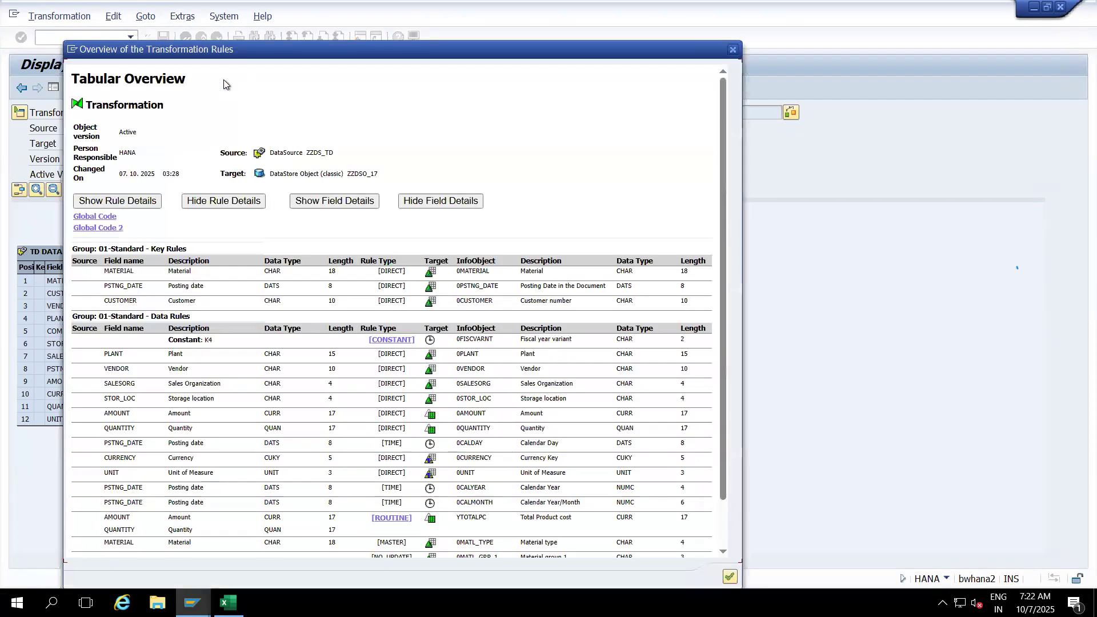
pyautogui.moveTo(339, 60); pyautogui.dragTo(339, 36)
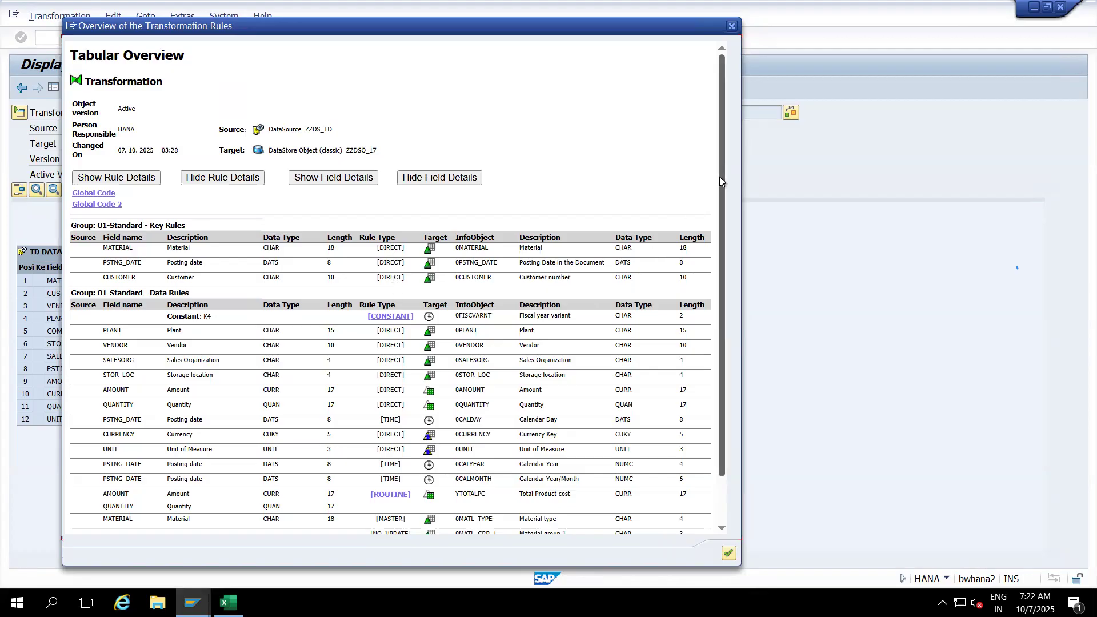
pyautogui.moveTo(720, 182); pyautogui.dragTo(720, 248)
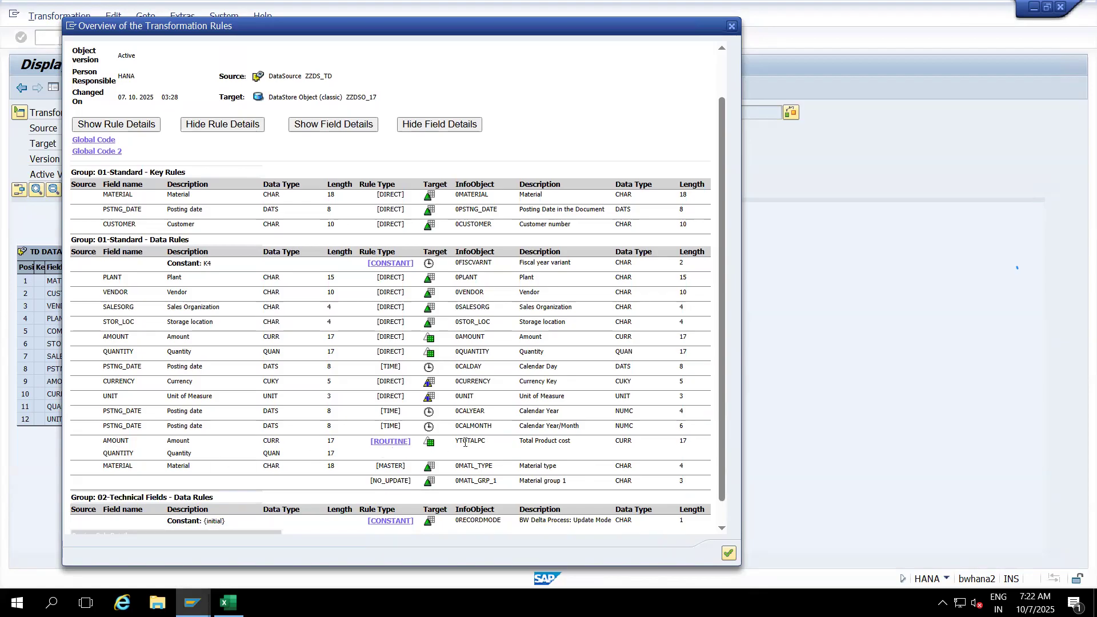
# Show the routine code of the Total Product cost rule in the overview and highlight its RESULT formula
pyautogui.click(390, 442)
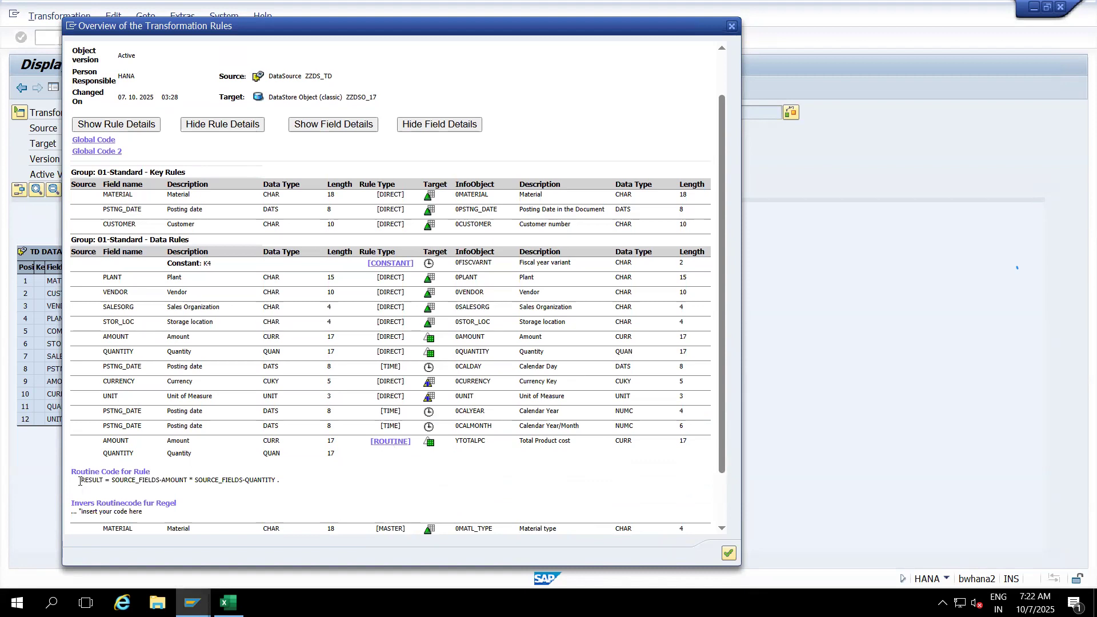
pyautogui.moveTo(79, 480); pyautogui.dragTo(299, 485)
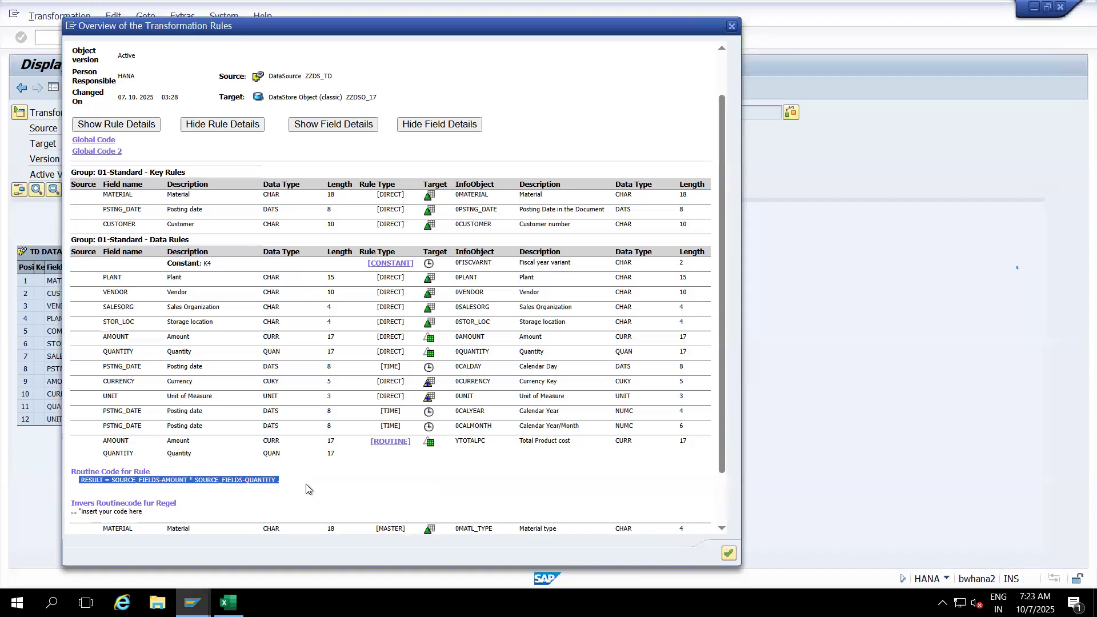
pyautogui.click(294, 484)
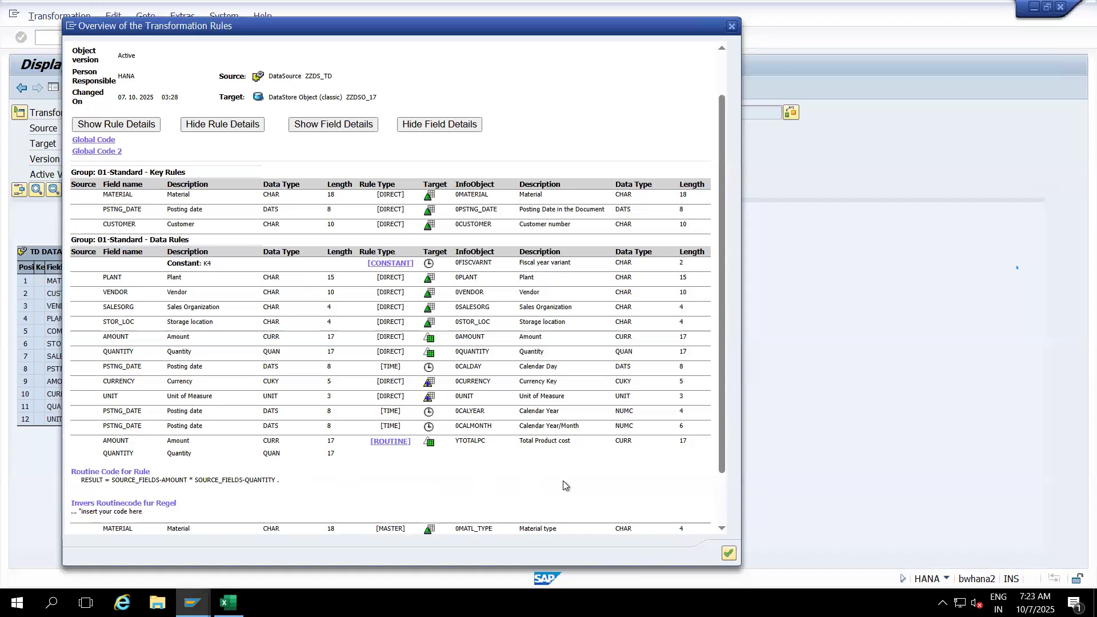
# Examine the rule types of Material type and Material group 1 and return to the start of the overview
pyautogui.moveTo(719, 383); pyautogui.dragTo(719, 444)
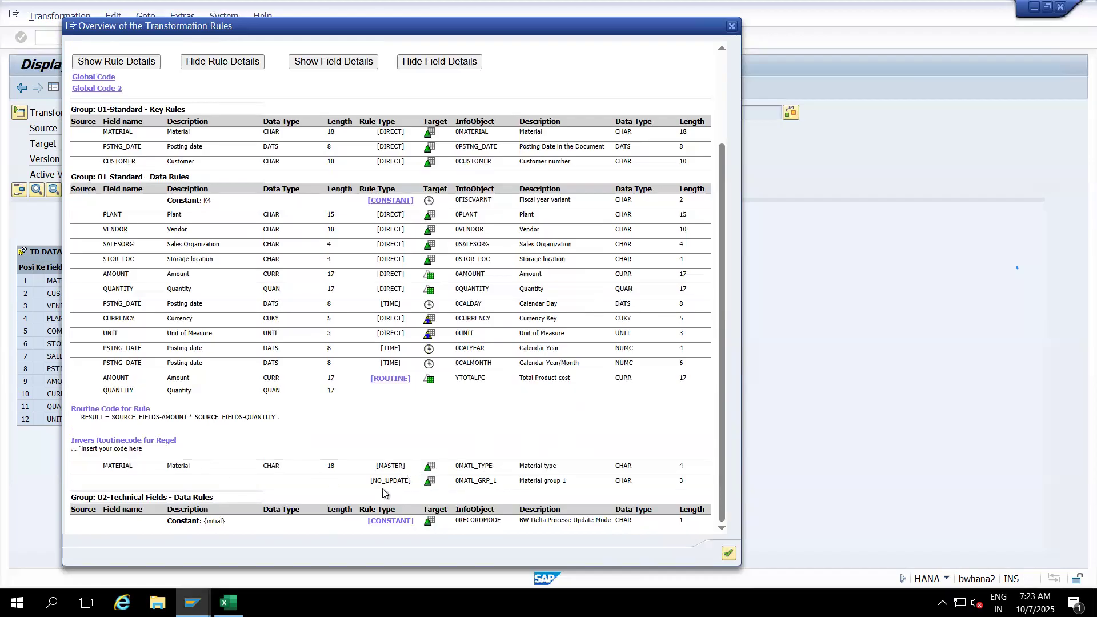
pyautogui.moveTo(374, 483); pyautogui.dragTo(415, 485)
pyautogui.click(390, 462)
pyautogui.rightClick(407, 462)
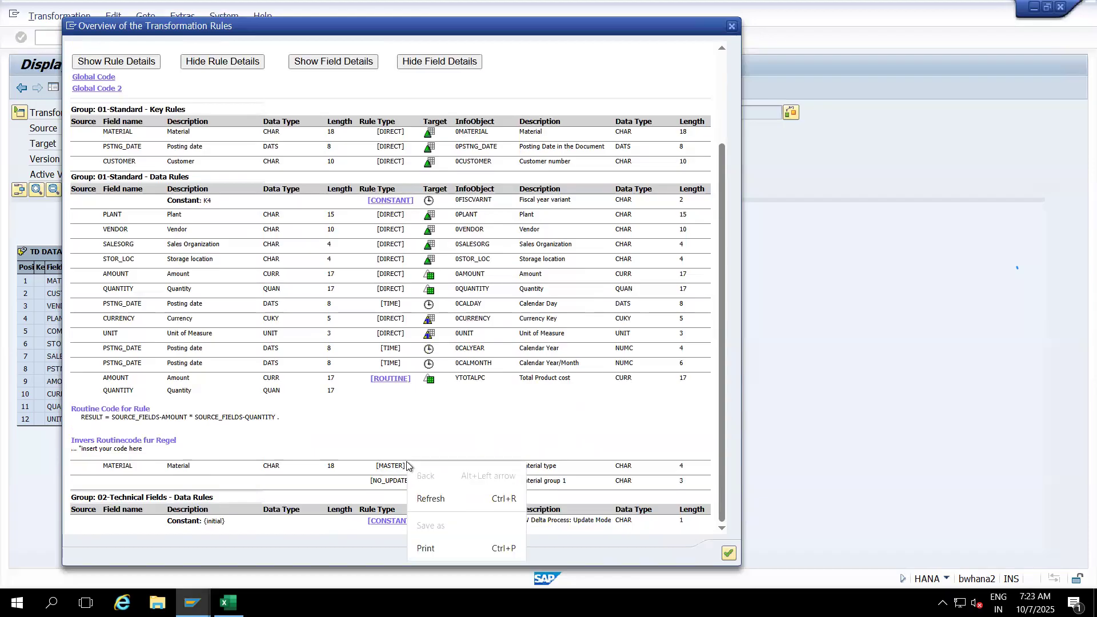
pyautogui.click(155, 469)
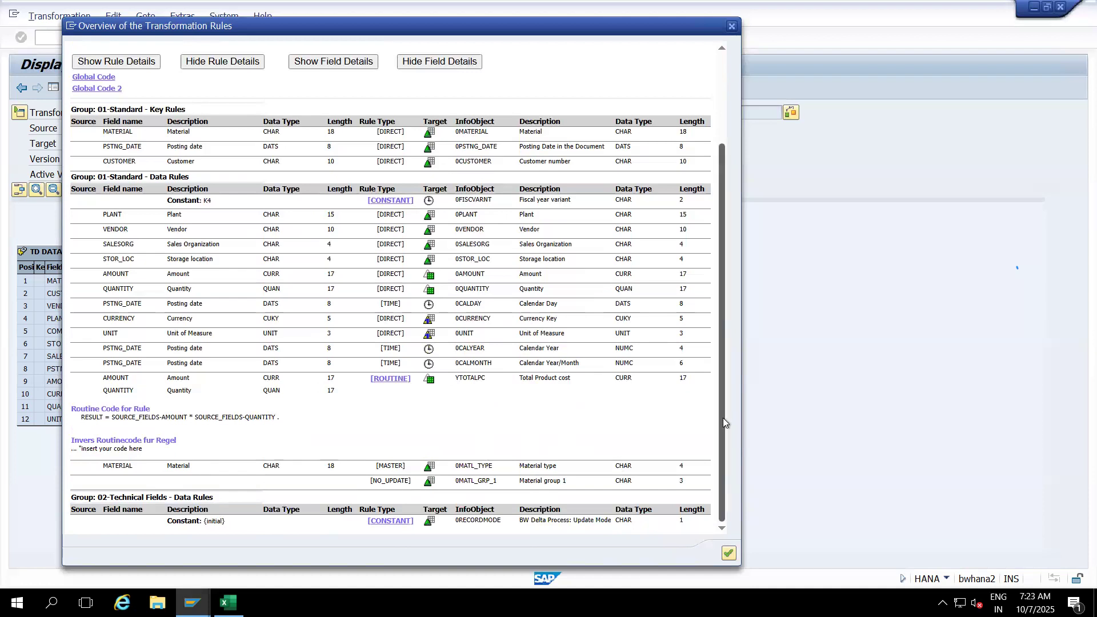
pyautogui.moveTo(723, 417); pyautogui.dragTo(721, 321)
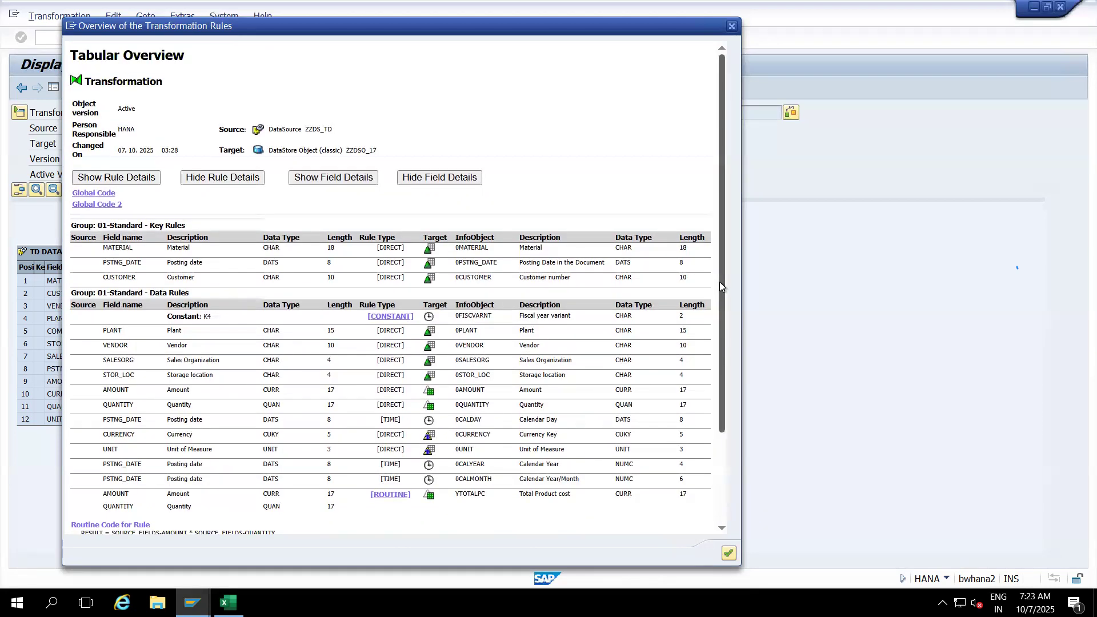
# Show the field details in the tabular overview, hide them again and hide the rule details
pyautogui.click(315, 180)
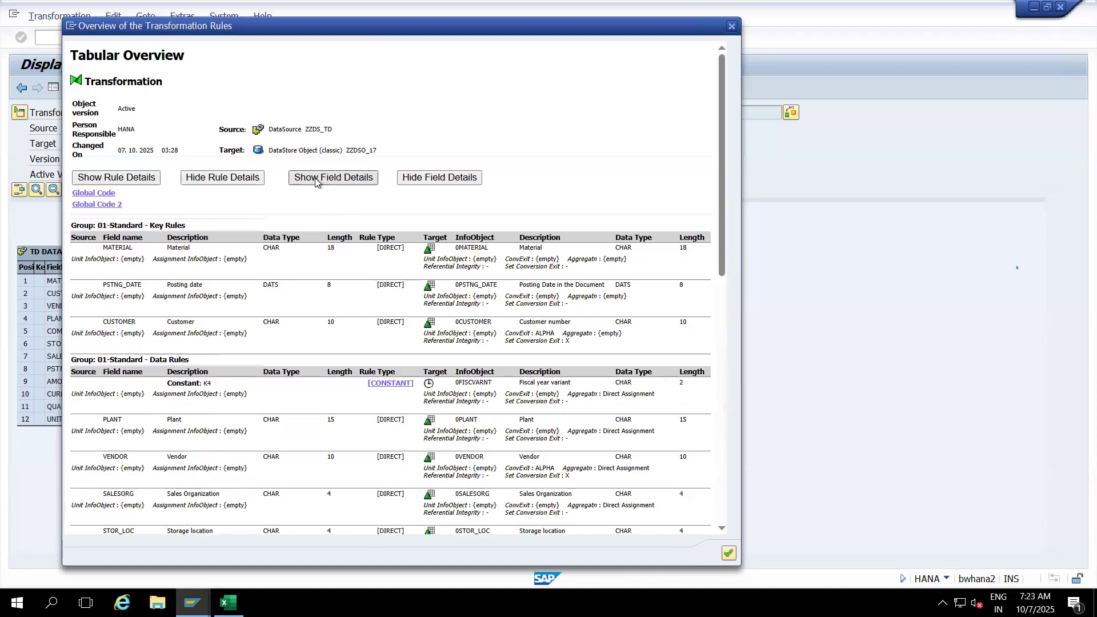
pyautogui.click(424, 181)
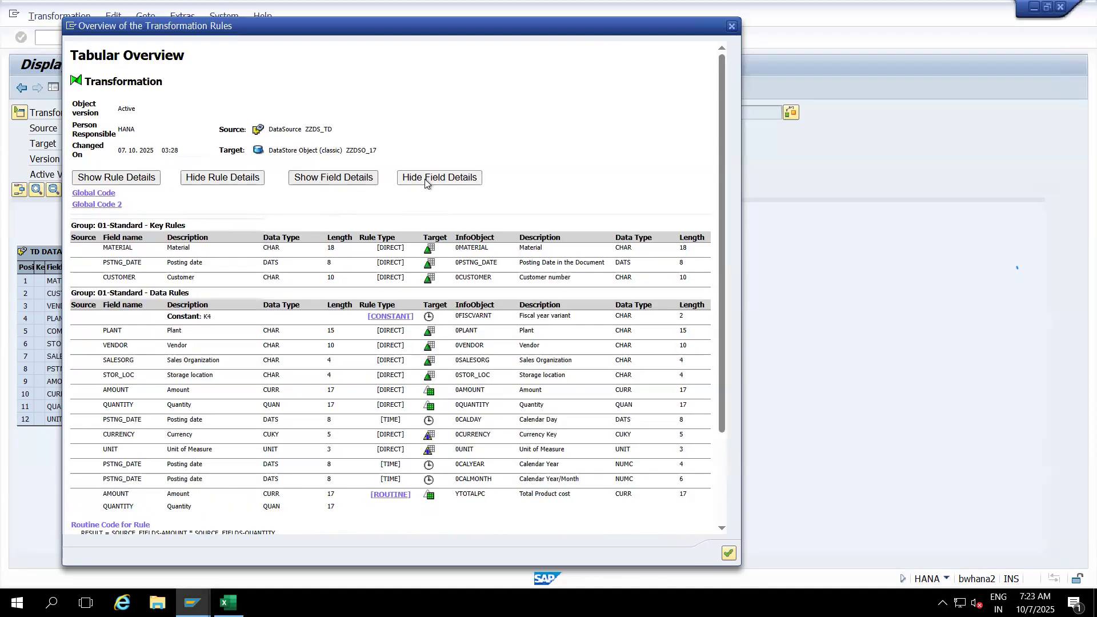
pyautogui.click(209, 178)
pyautogui.click(210, 179)
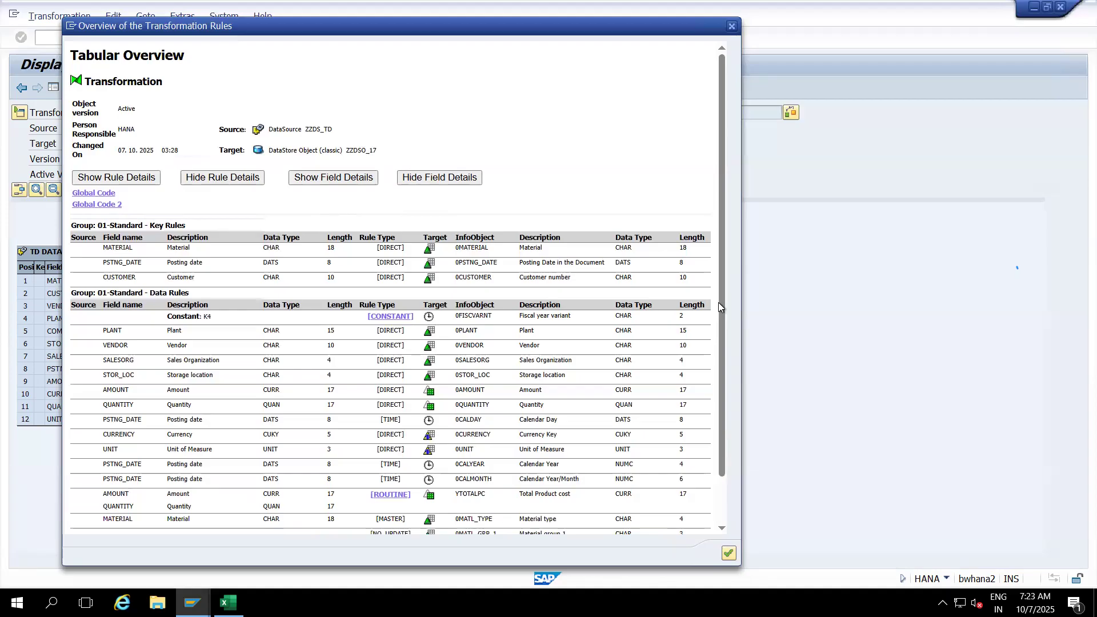
# Show the details of all rules in the tabular overview, review them through the technical fields group and close the overview
pyautogui.moveTo(721, 303); pyautogui.dragTo(723, 397)
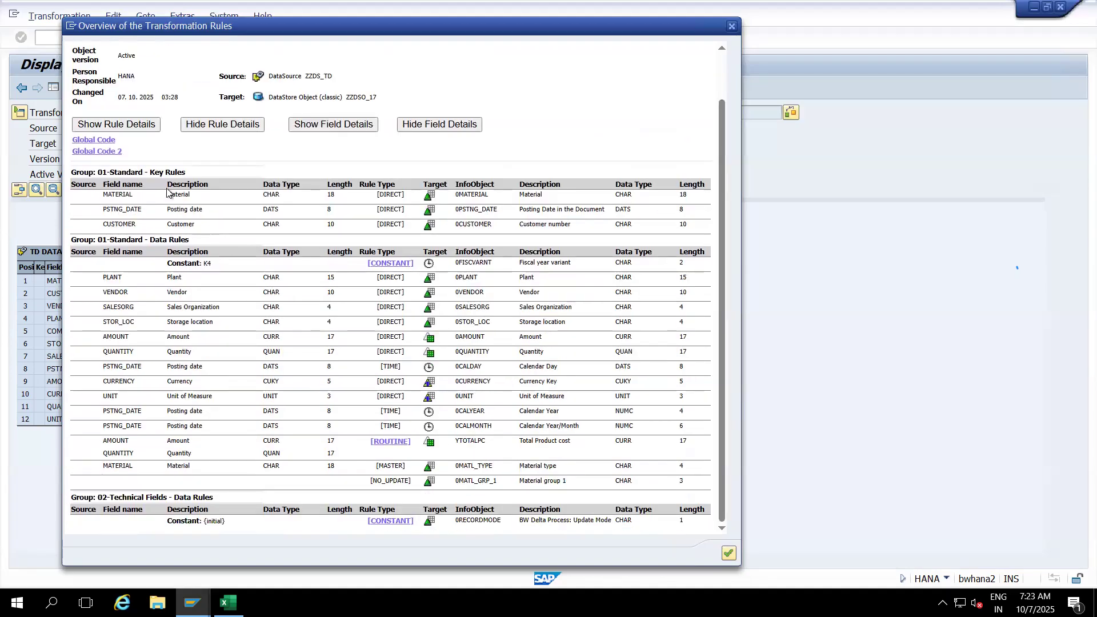
pyautogui.click(118, 125)
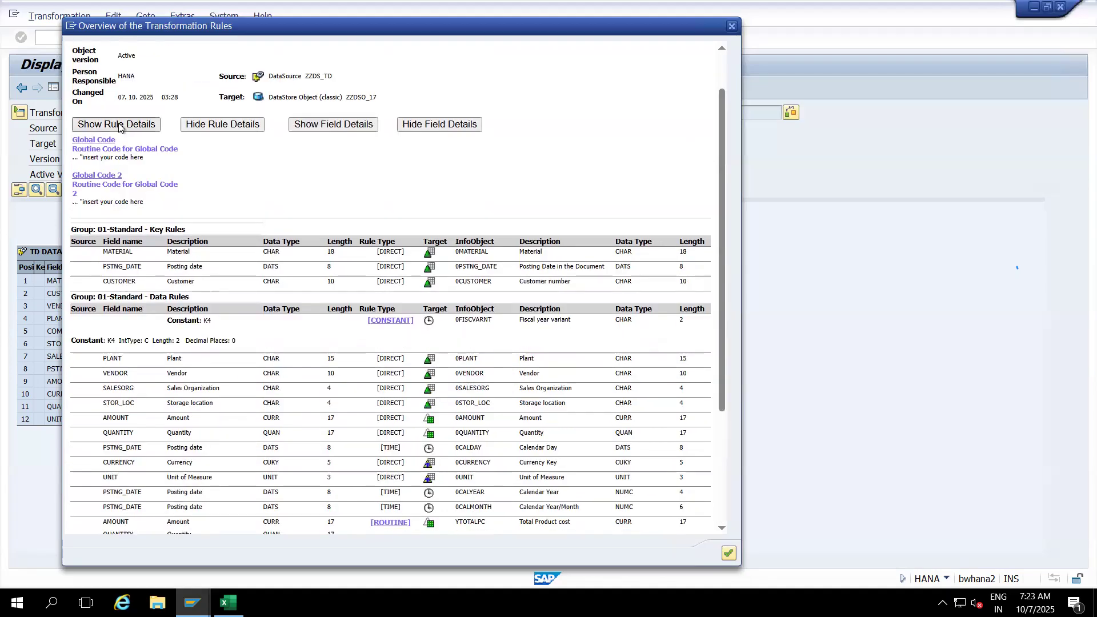
pyautogui.moveTo(719, 228); pyautogui.dragTo(722, 455)
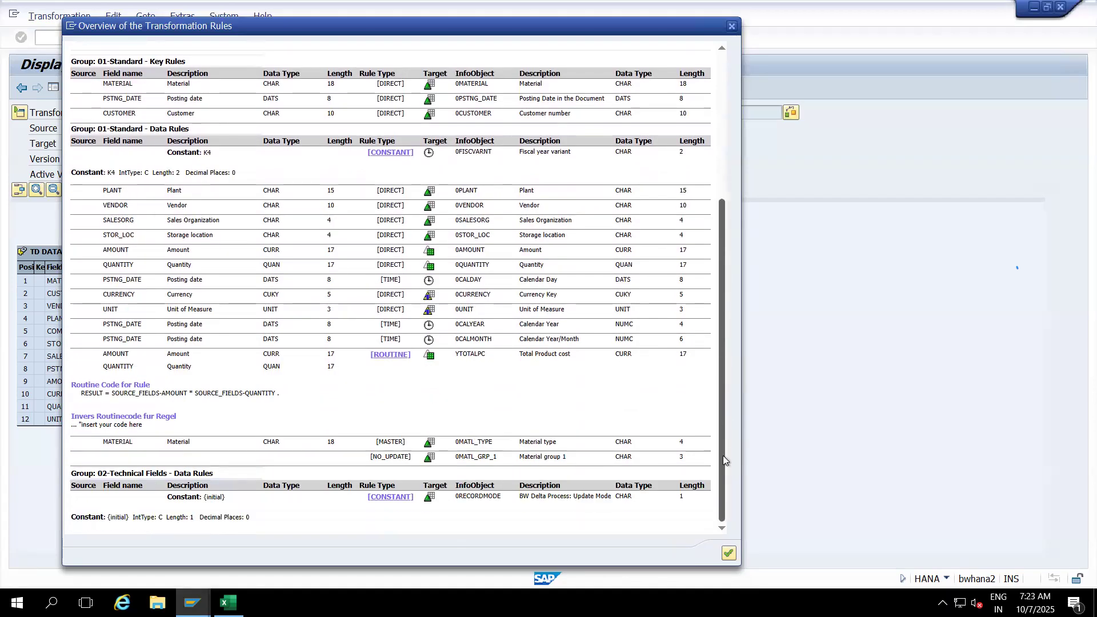
pyautogui.moveTo(400, 503)
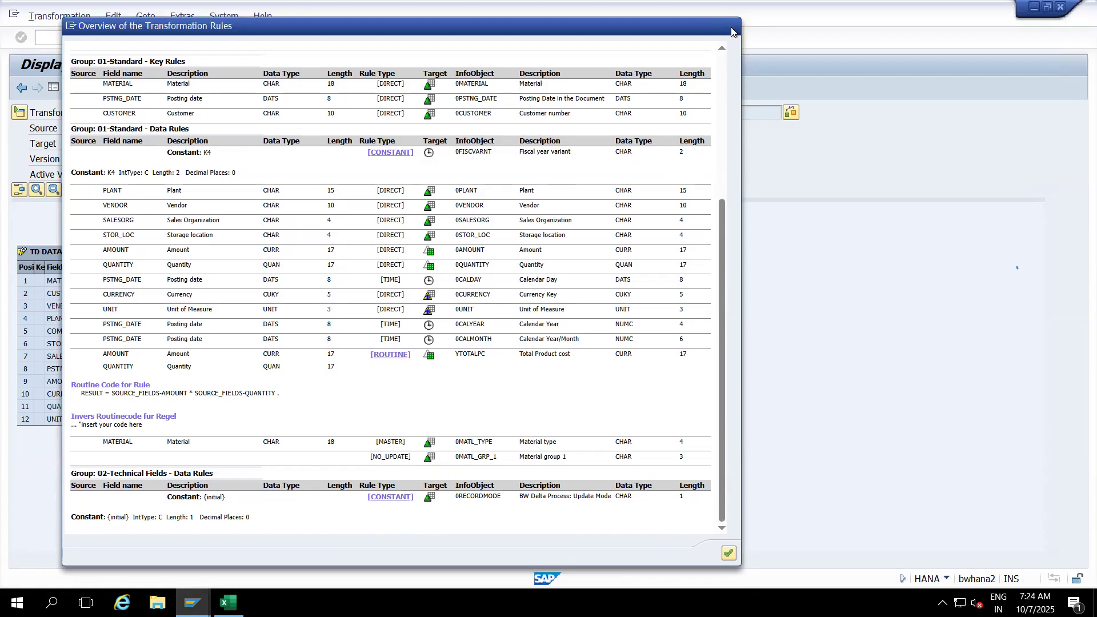
pyautogui.click(732, 32)
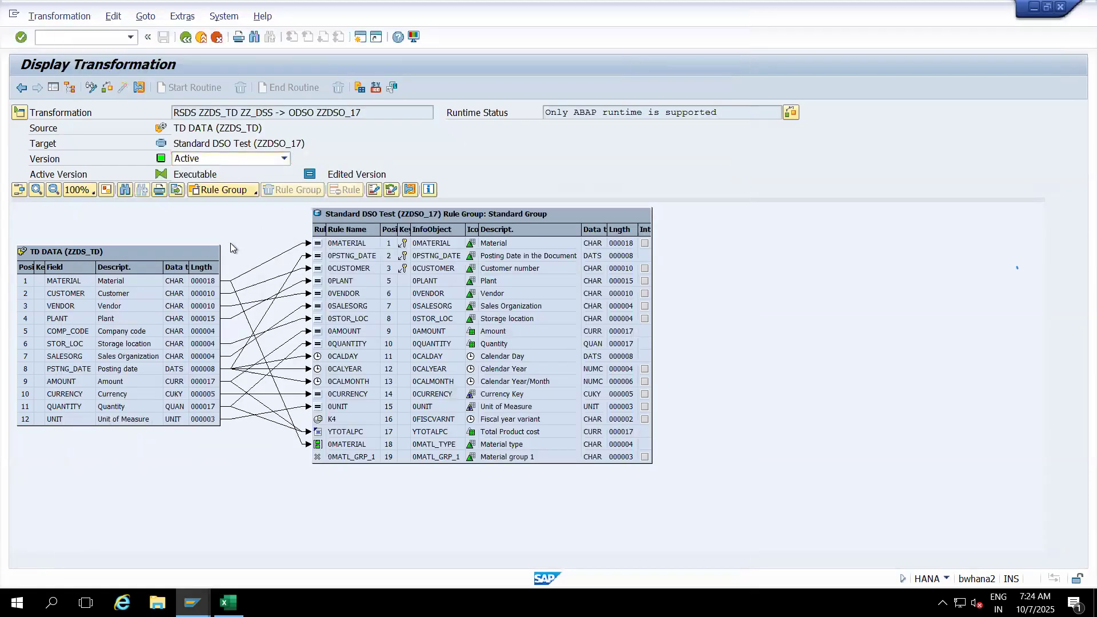
# Select the Total Product cost rule YTOTALPC in the transformation diagram
pyautogui.click(338, 434)
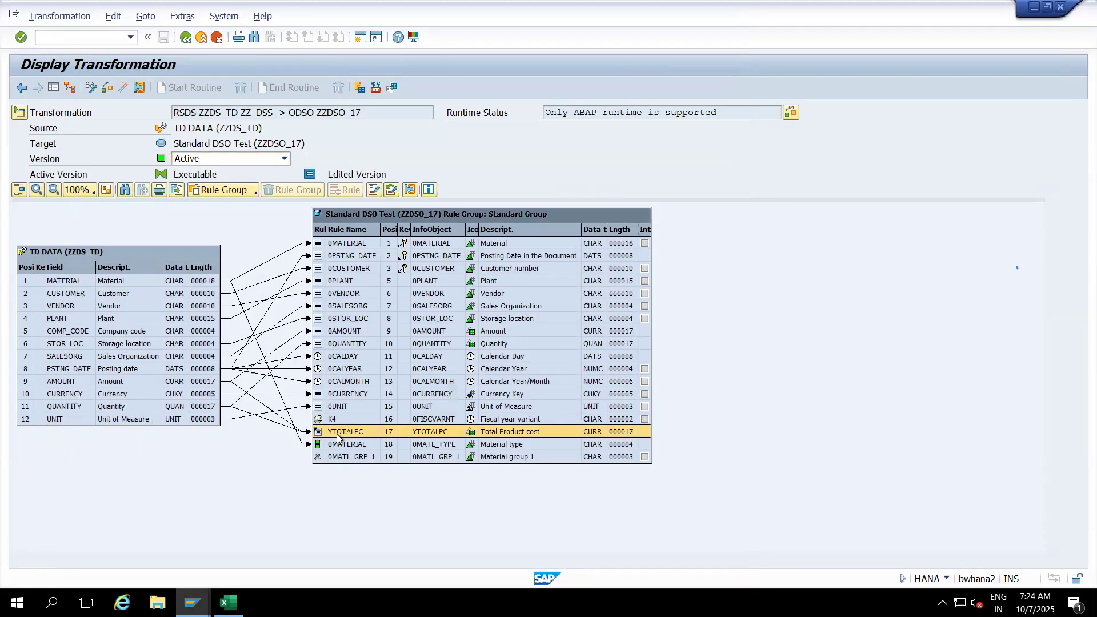
# Display the transformation's generated program and read through its class definition and the data declarations of its execute method
pyautogui.click(183, 16)
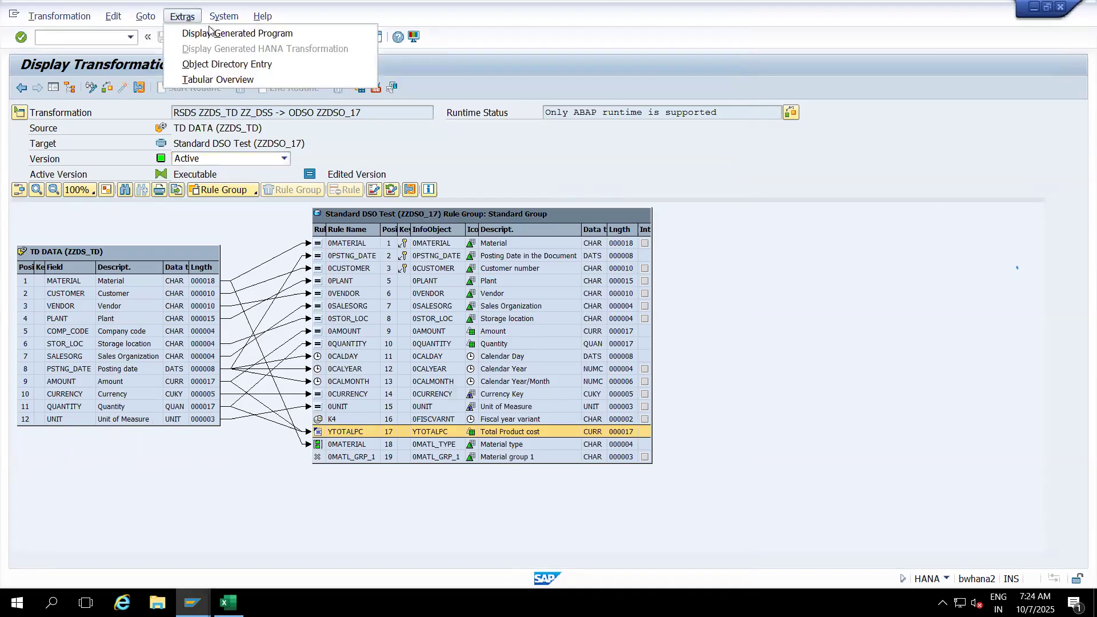
pyautogui.click(239, 34)
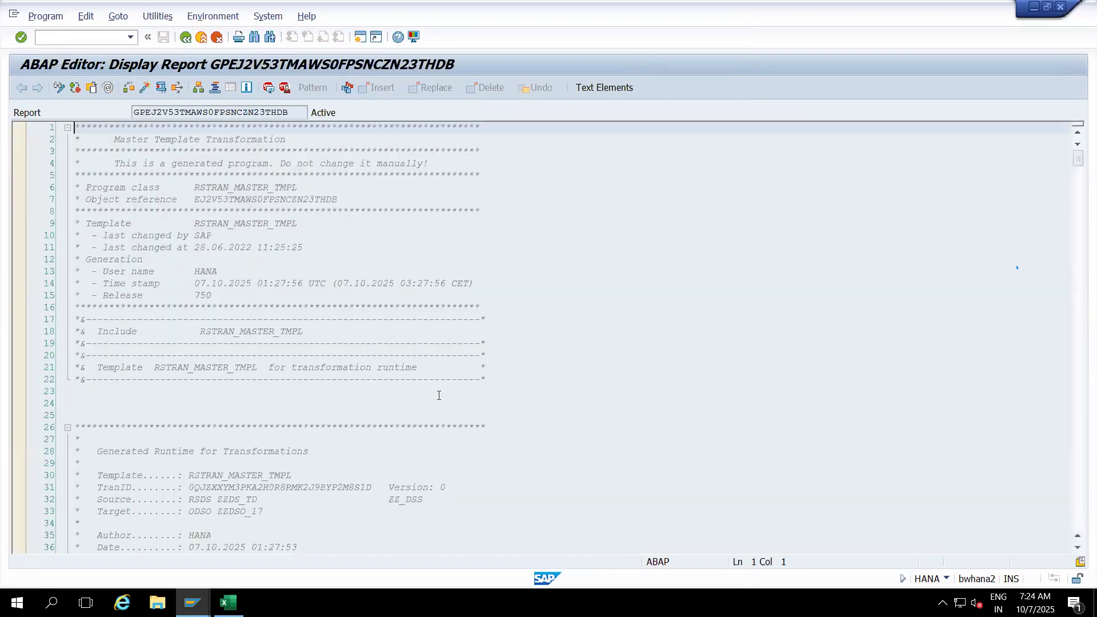
pyautogui.click(1075, 358)
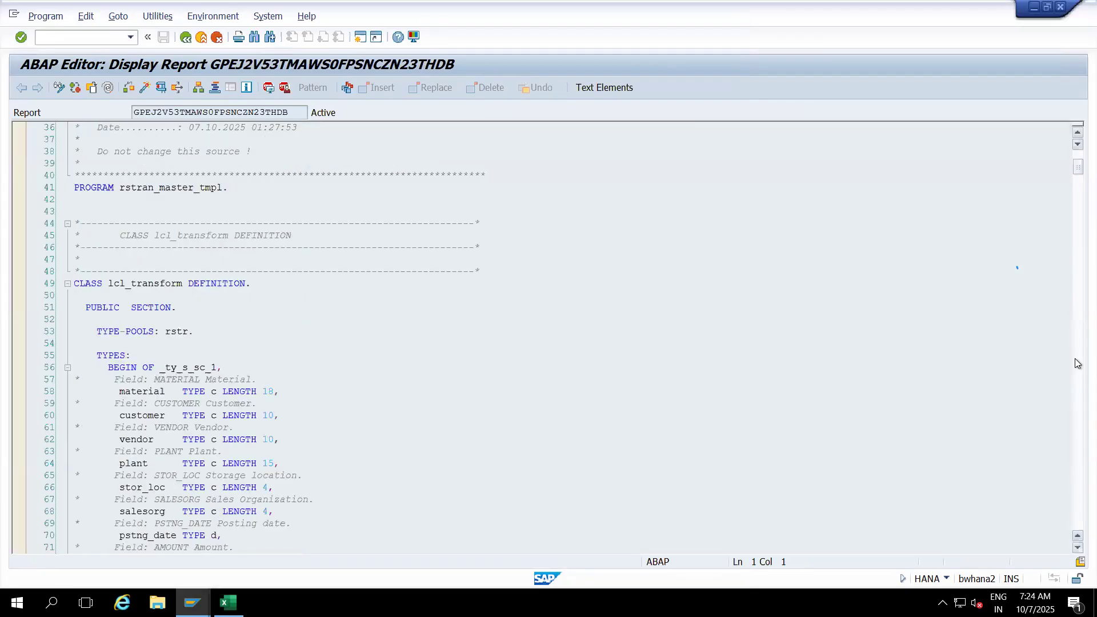
pyautogui.click(1075, 359)
pyautogui.click(1074, 358)
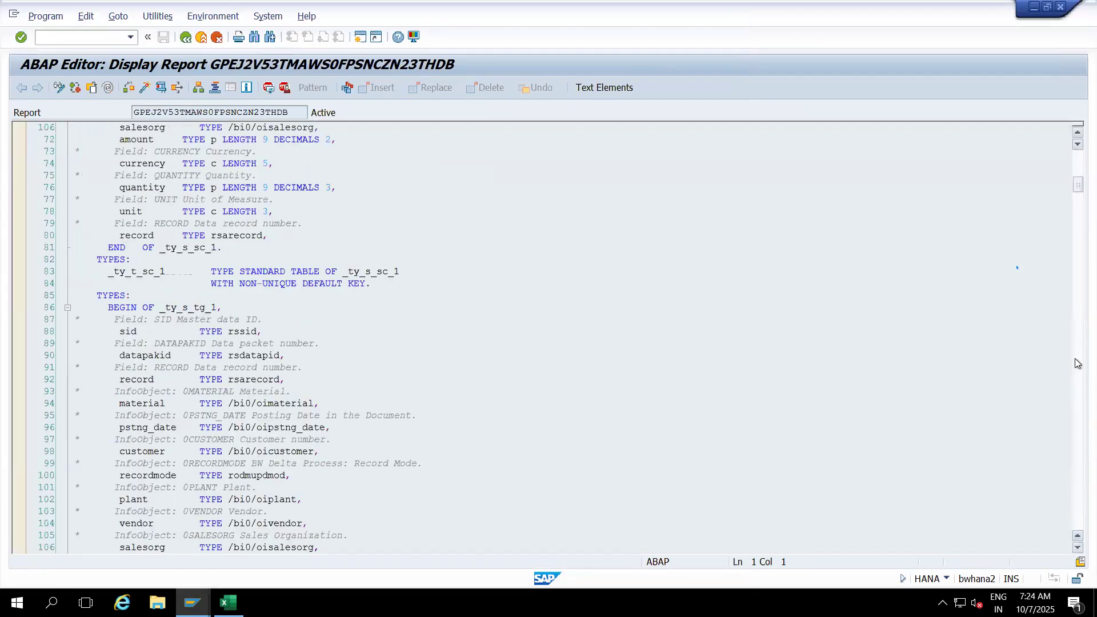
pyautogui.click(1076, 379)
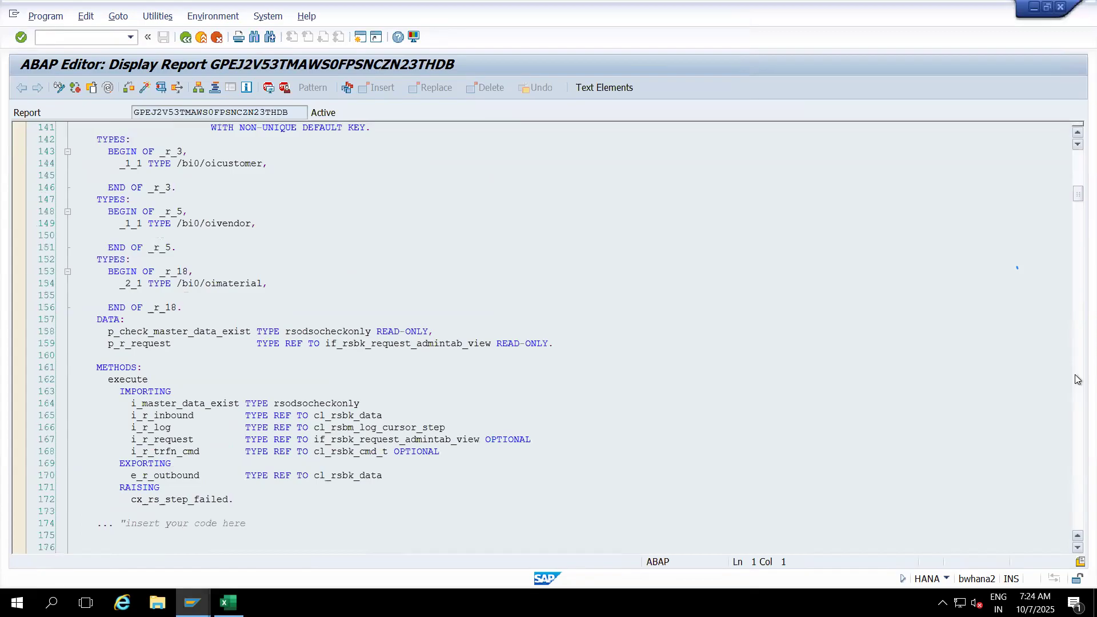
pyautogui.click(1076, 375)
pyautogui.click(1076, 375)
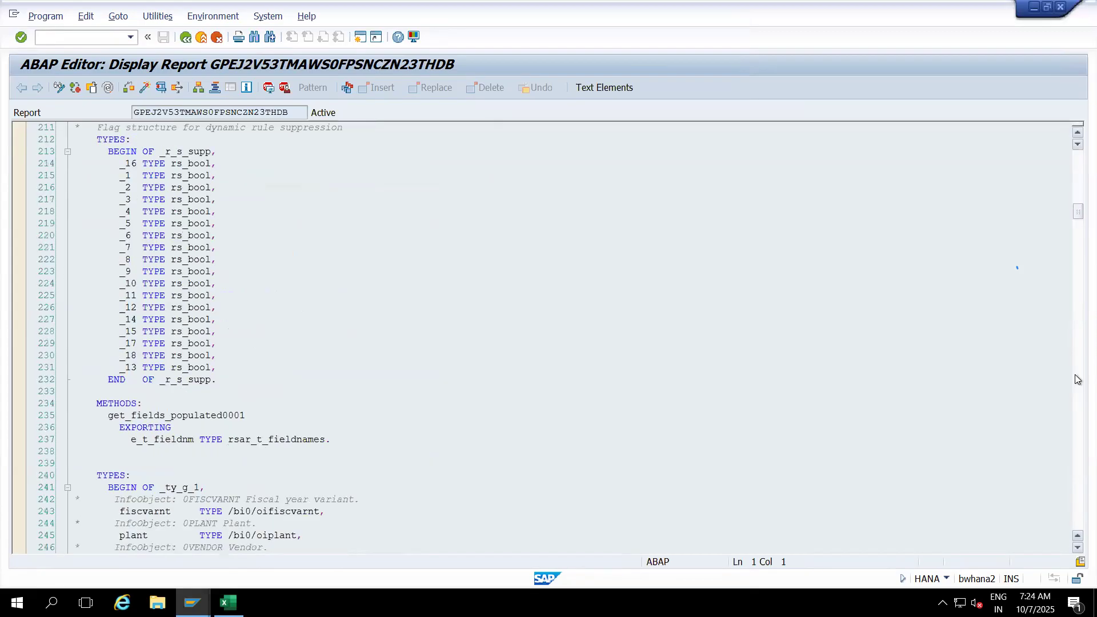
pyautogui.click(1077, 379)
pyautogui.click(1074, 380)
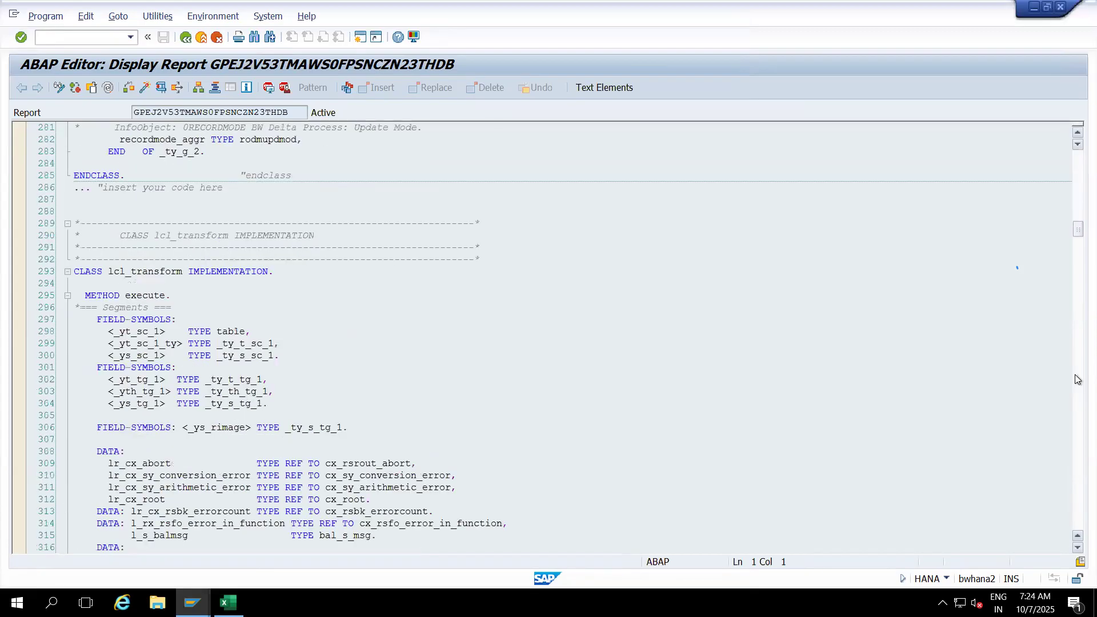
pyautogui.click(1075, 375)
pyautogui.click(1074, 374)
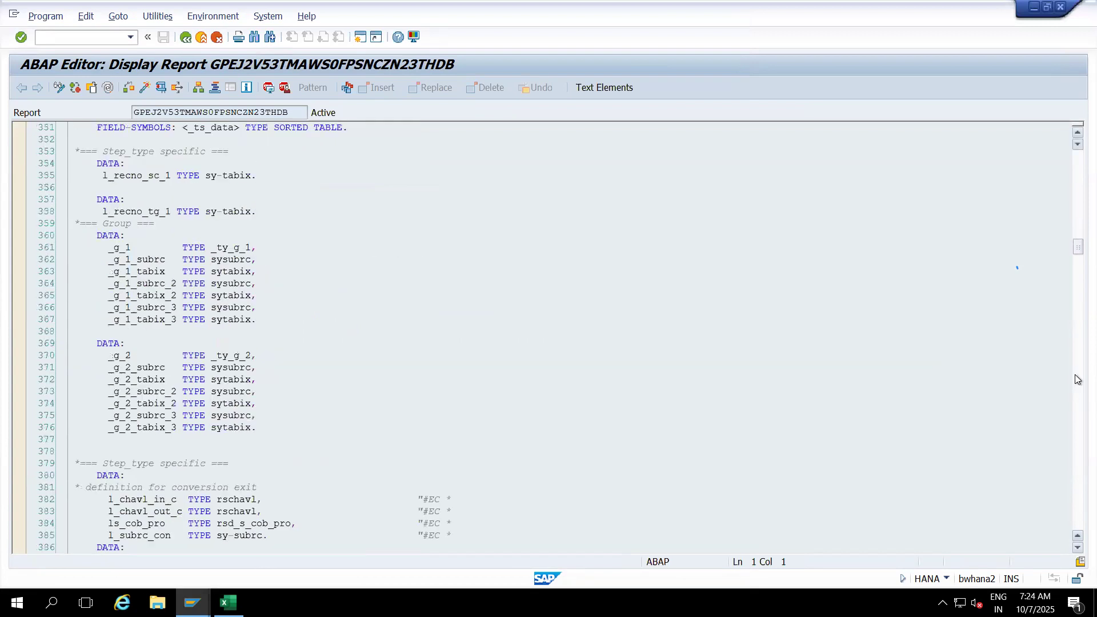
pyautogui.click(1075, 374)
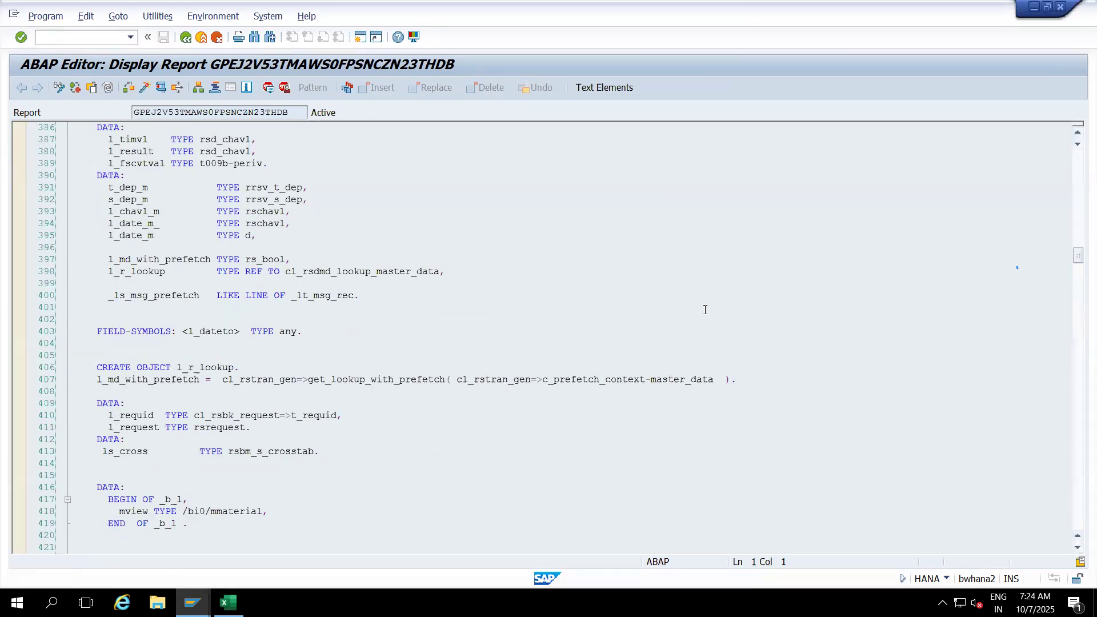
# Search the generated program for "RESULT", stepping through the matches to the assignment in method compute_17_1
pyautogui.hotkey('ctrl', 'f')
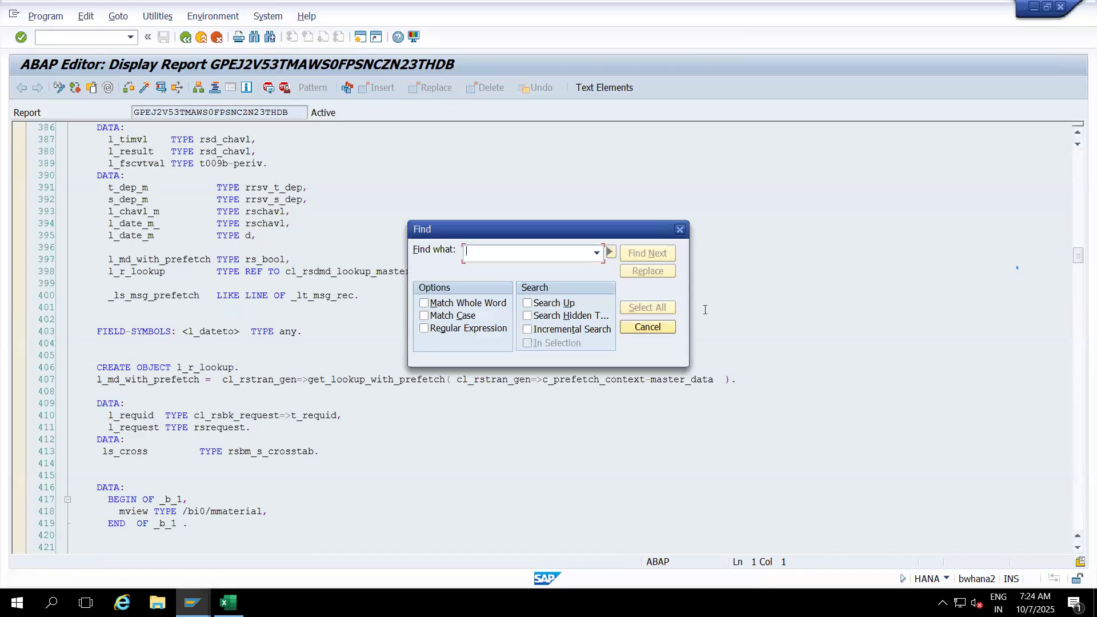
pyautogui.write('RESULT')
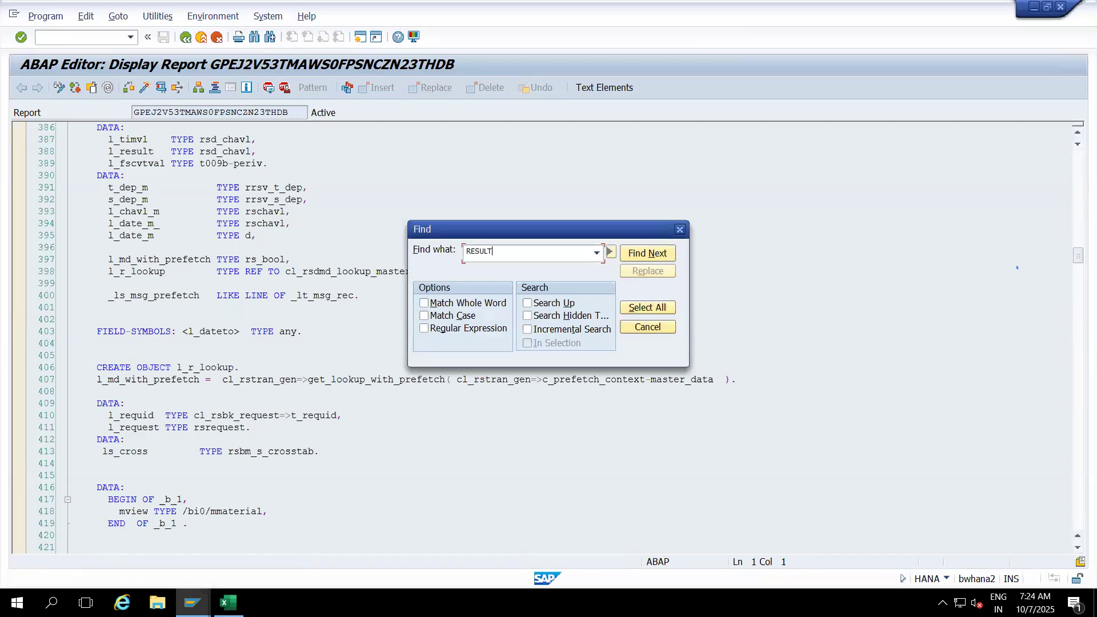
pyautogui.press('Return')
pyautogui.press('Return')
pyautogui.press('Return')
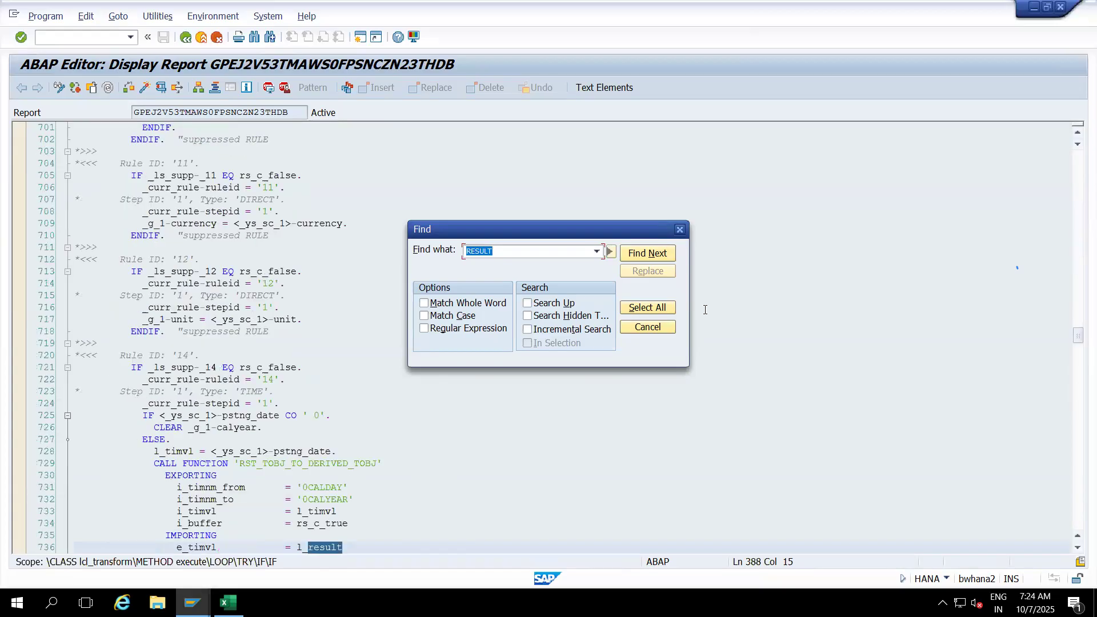
pyautogui.press('Return')
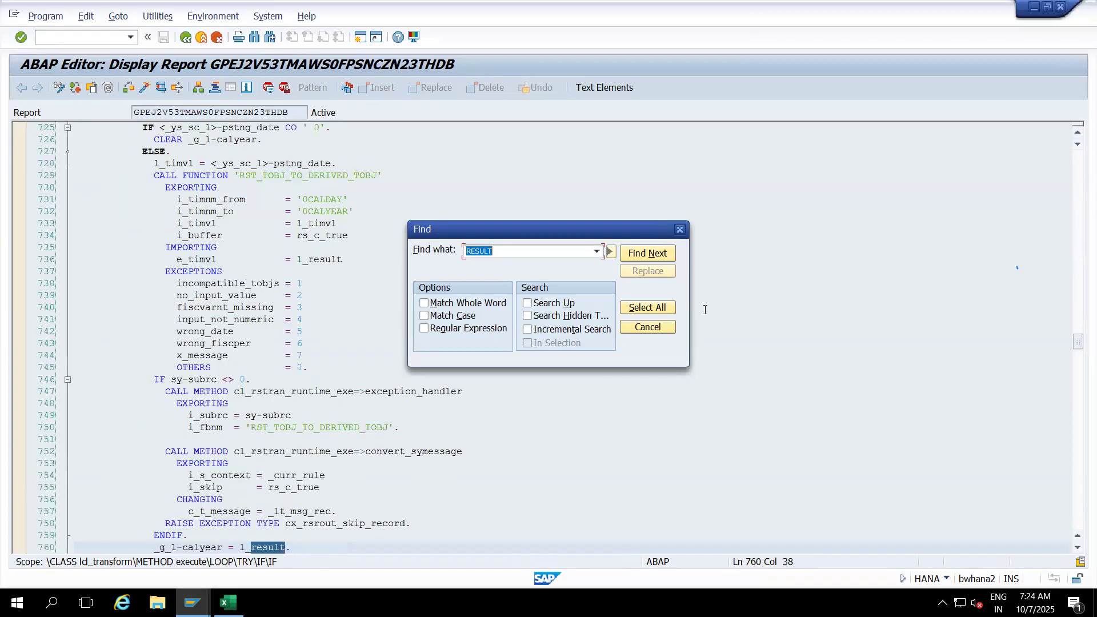
pyautogui.press('Return')
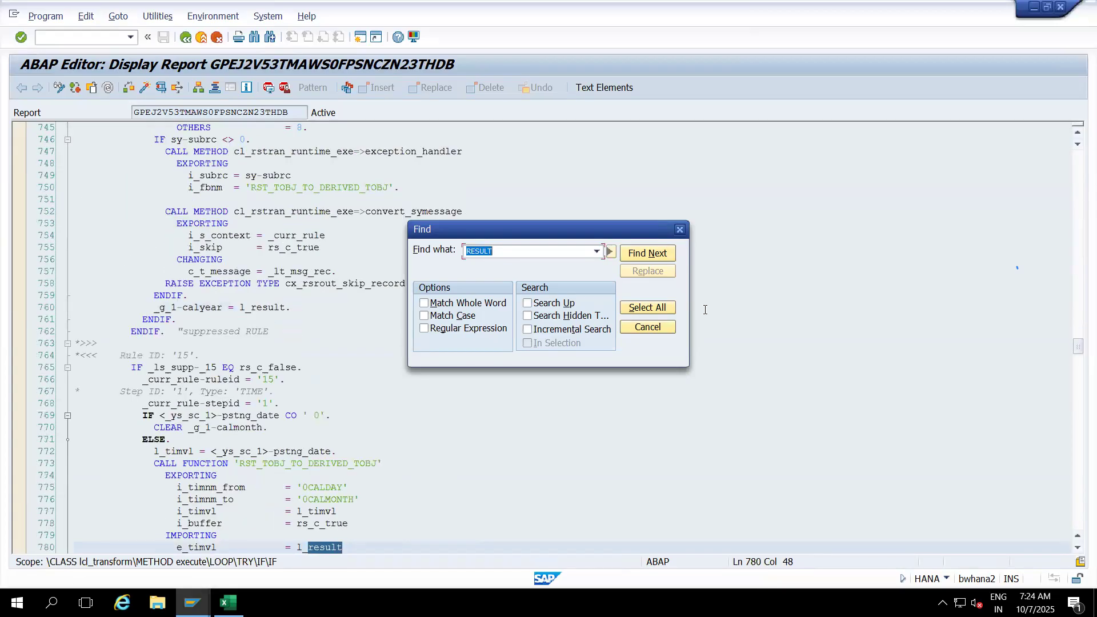
pyautogui.press('Return')
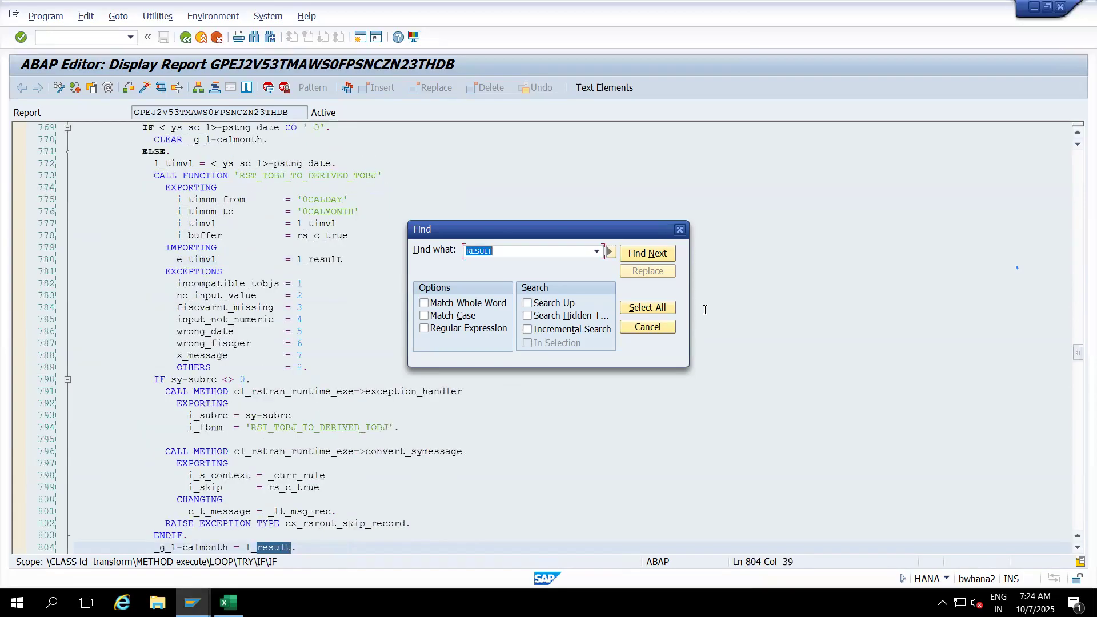
pyautogui.press('Return')
pyautogui.press('Return')
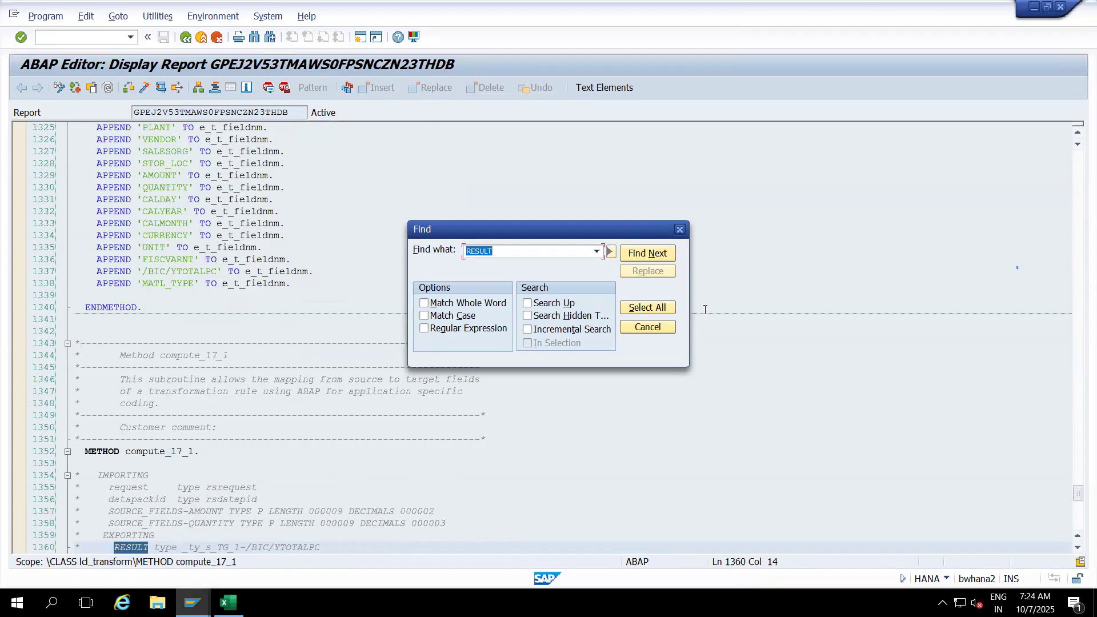
pyautogui.press('Return')
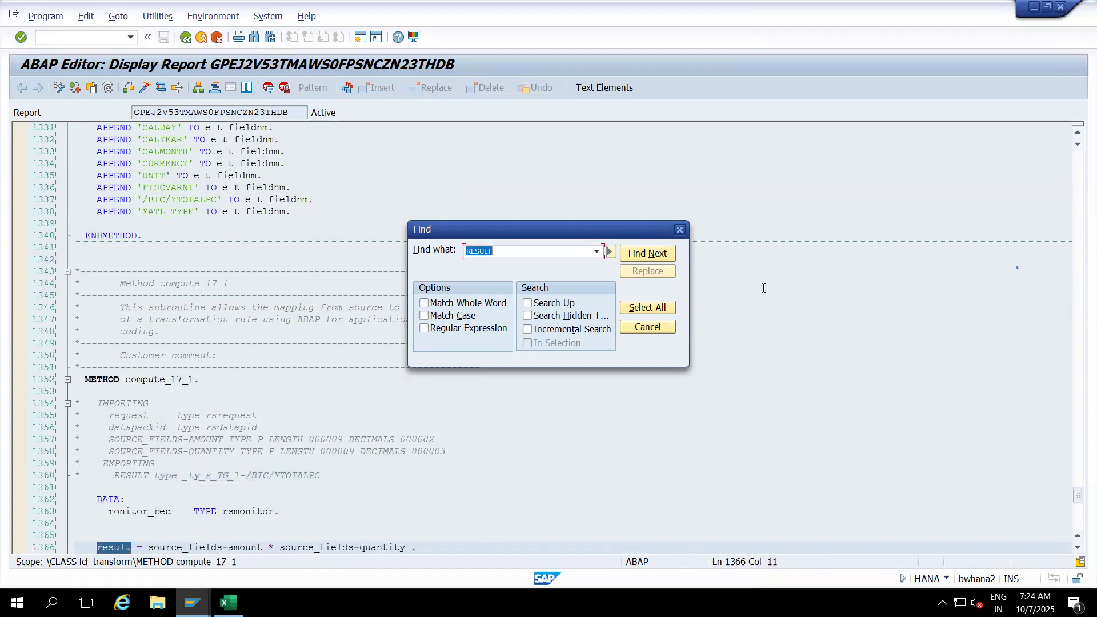
# Close the search, examine the result assignment in method compute_17_1, and return to the transformation
pyautogui.click(680, 230)
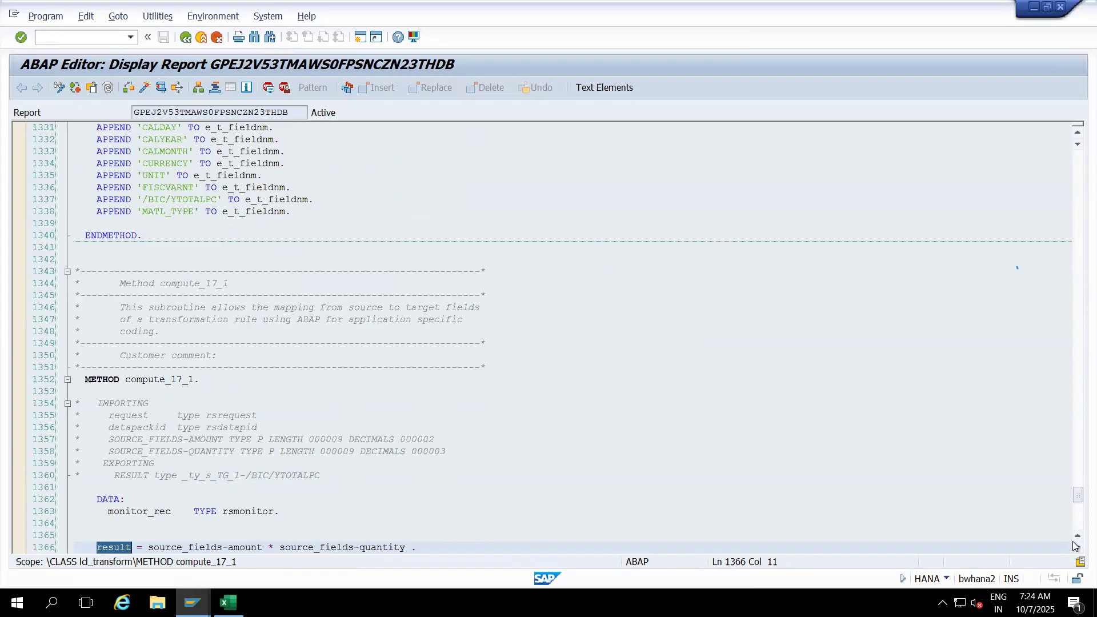
pyautogui.moveTo(1077, 548); pyautogui.dragTo(1076, 548)
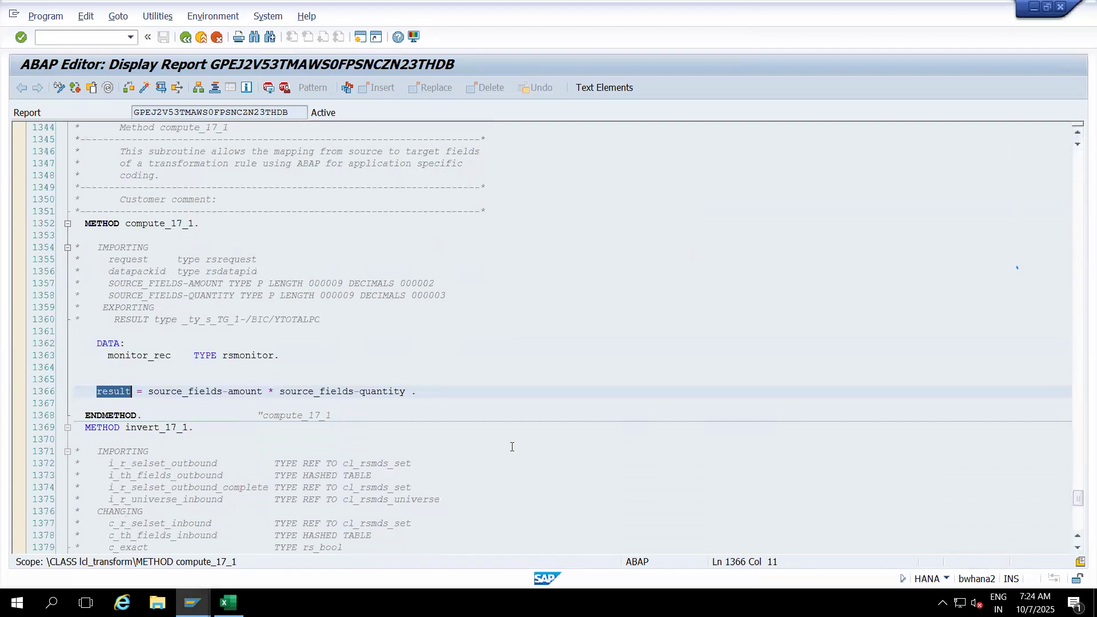
pyautogui.click(424, 392)
pyautogui.click(185, 41)
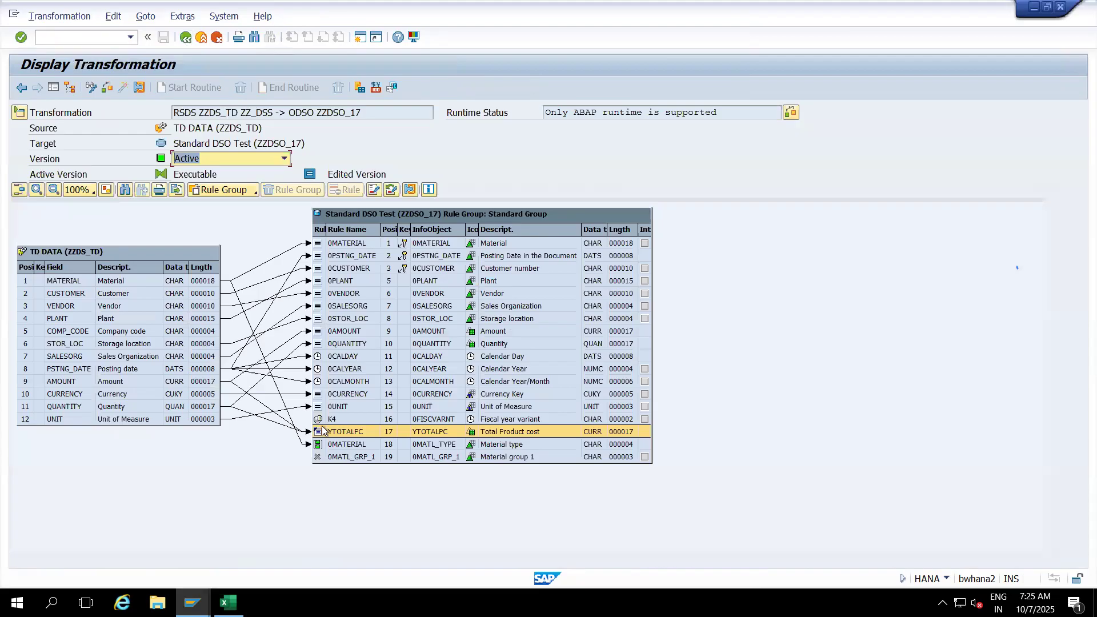
# Display the routine code of the Total Product cost (YTOTALPC) rule at its compute method
pyautogui.click(319, 433)
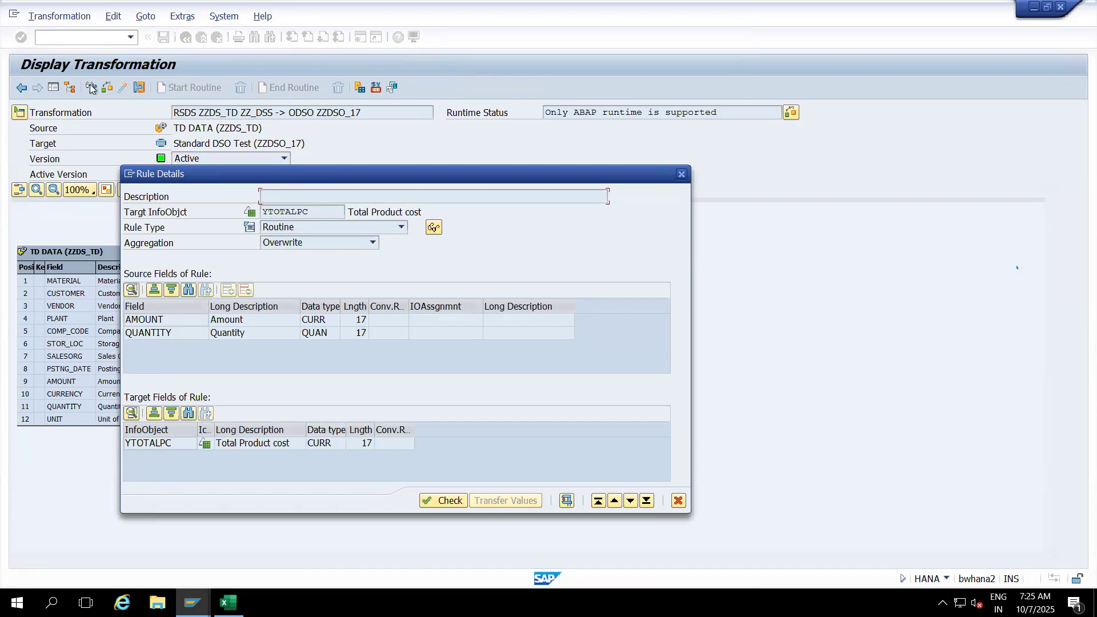
pyautogui.click(681, 173)
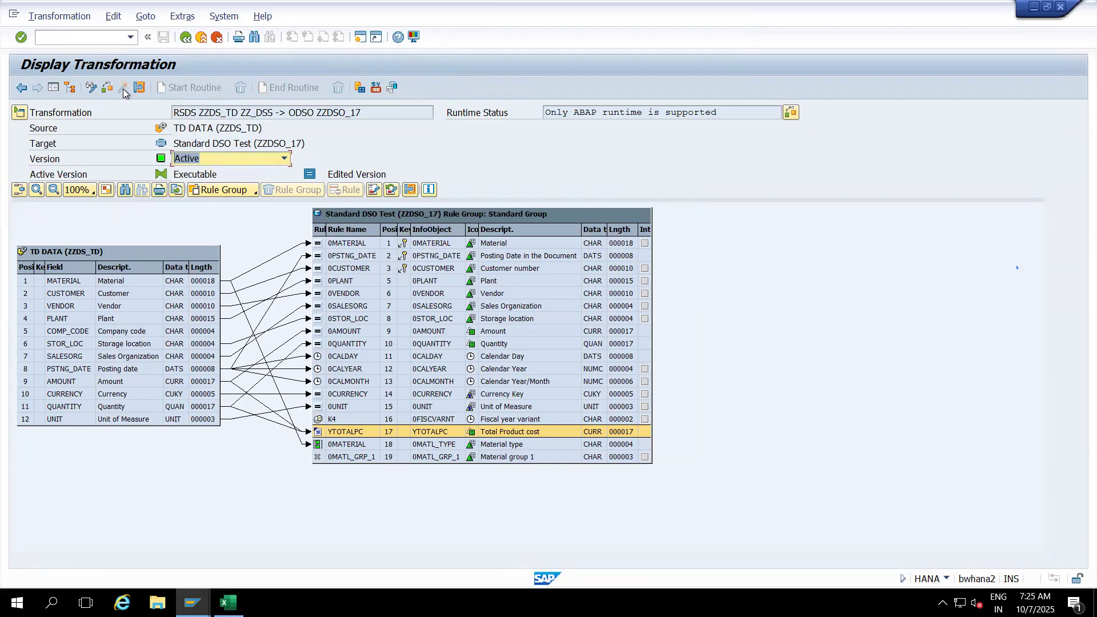
pyautogui.doubleClick(315, 436)
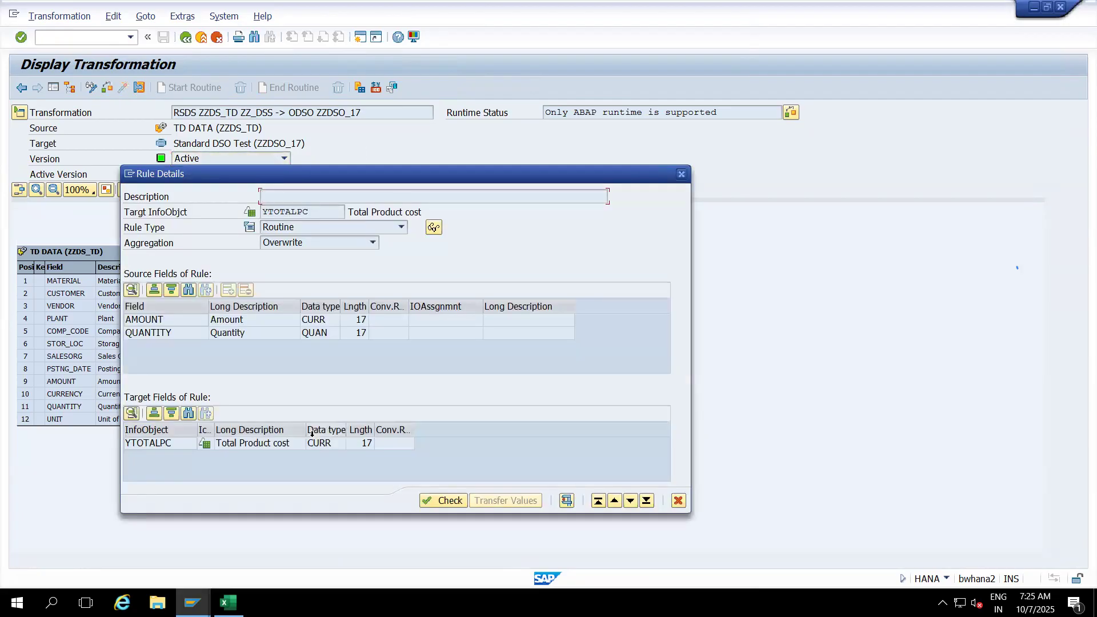
pyautogui.click(433, 228)
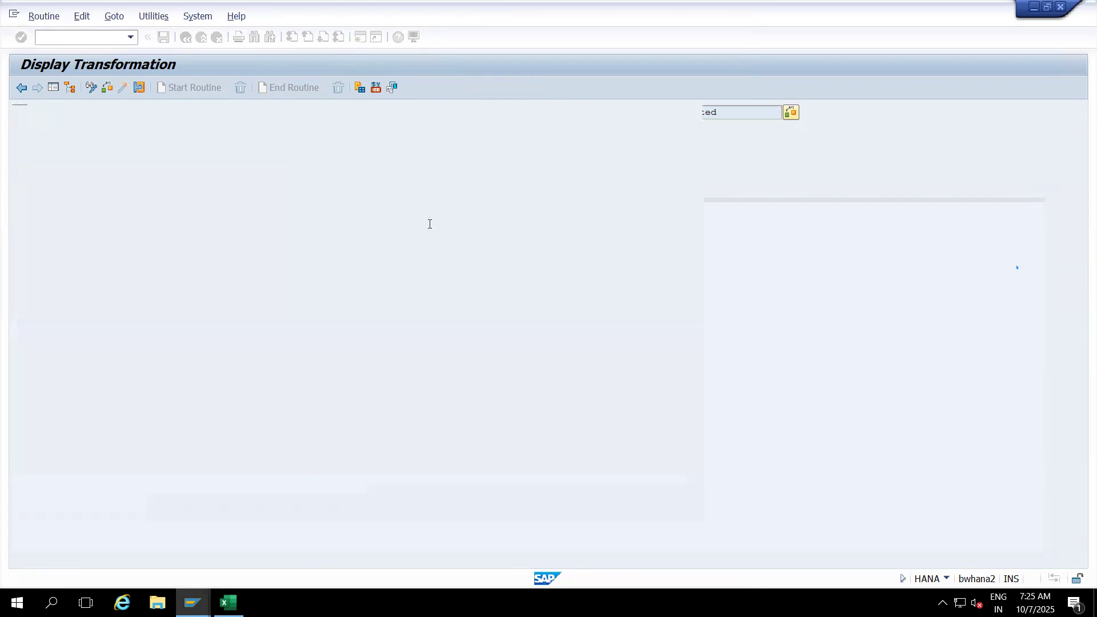
pyautogui.click(695, 420)
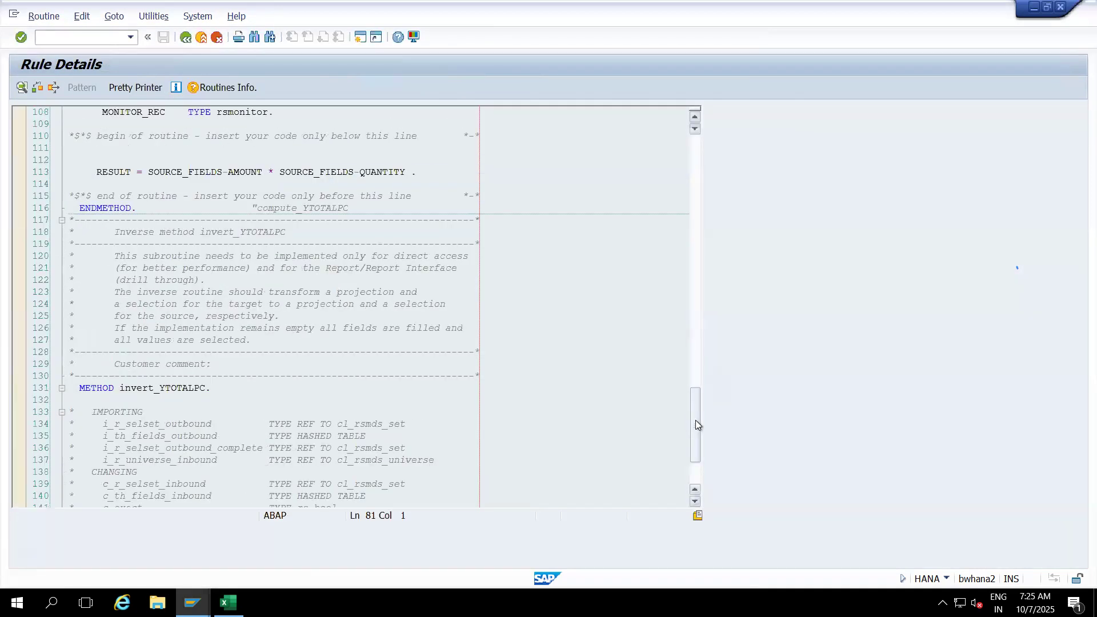
# Highlight the RESULT calculation line in the compute_YTOTALPC method, then return to the transformation overview and close the rule details
pyautogui.click(90, 171)
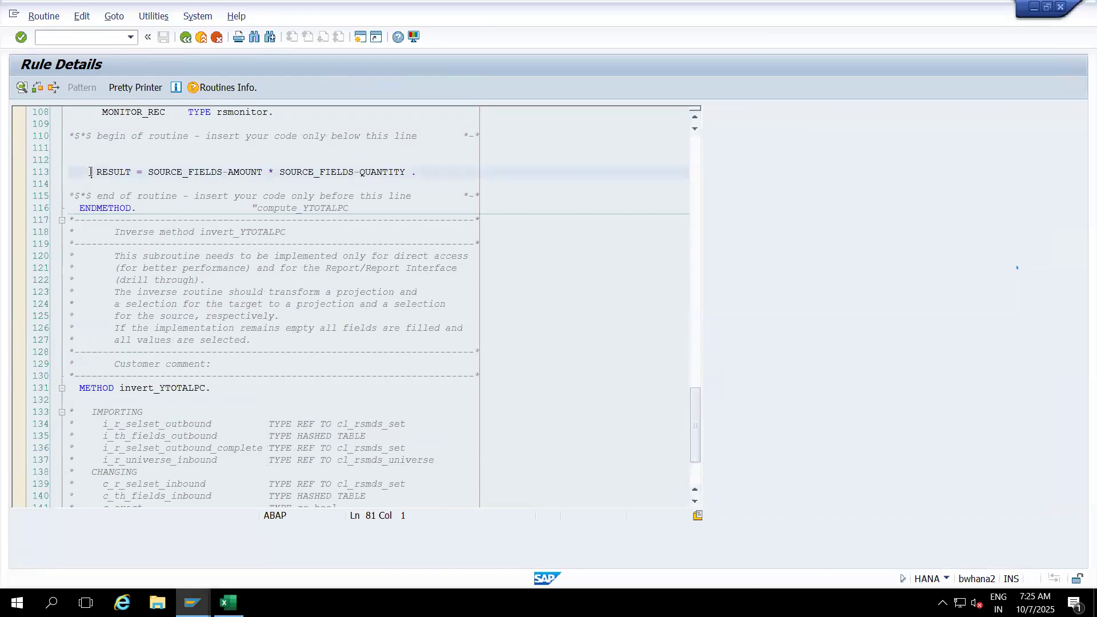
pyautogui.rightClick(418, 182)
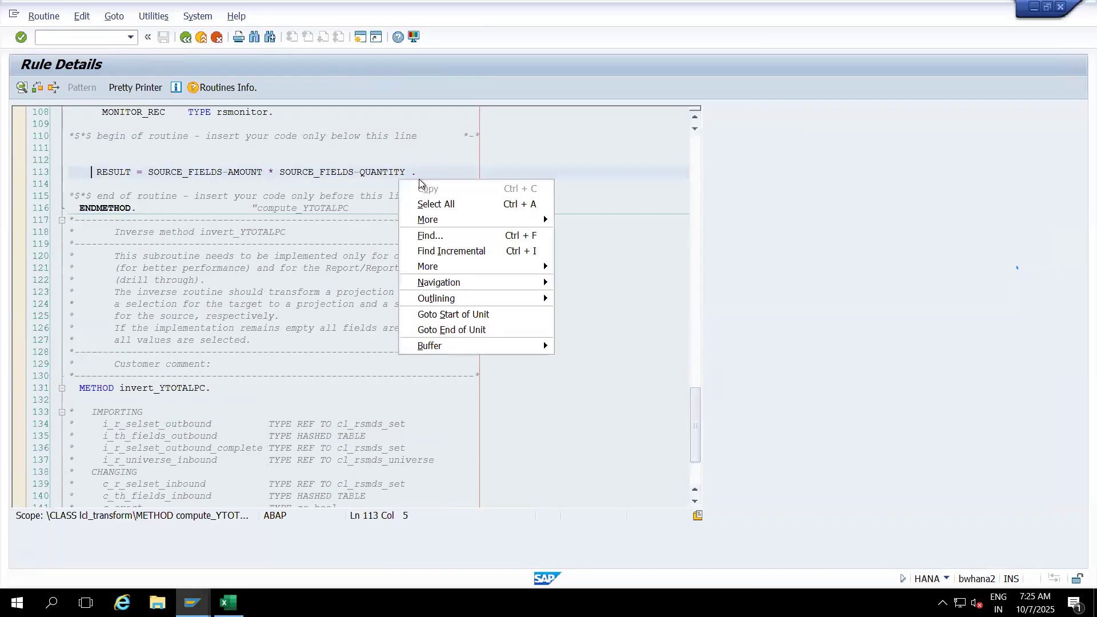
pyautogui.click(423, 172)
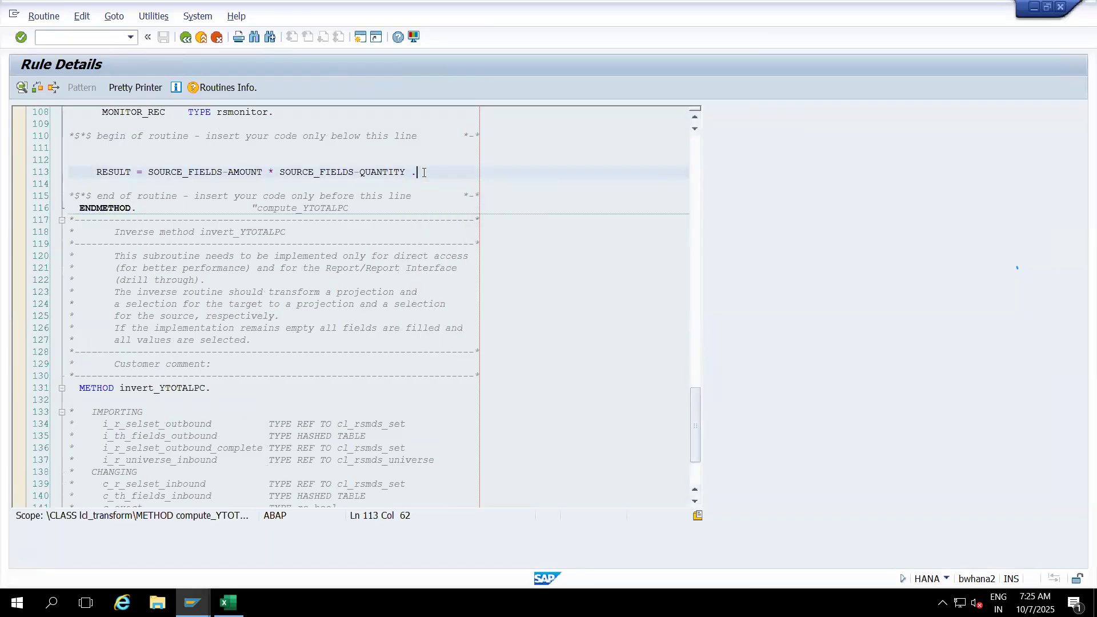
pyautogui.moveTo(418, 172); pyautogui.dragTo(74, 171)
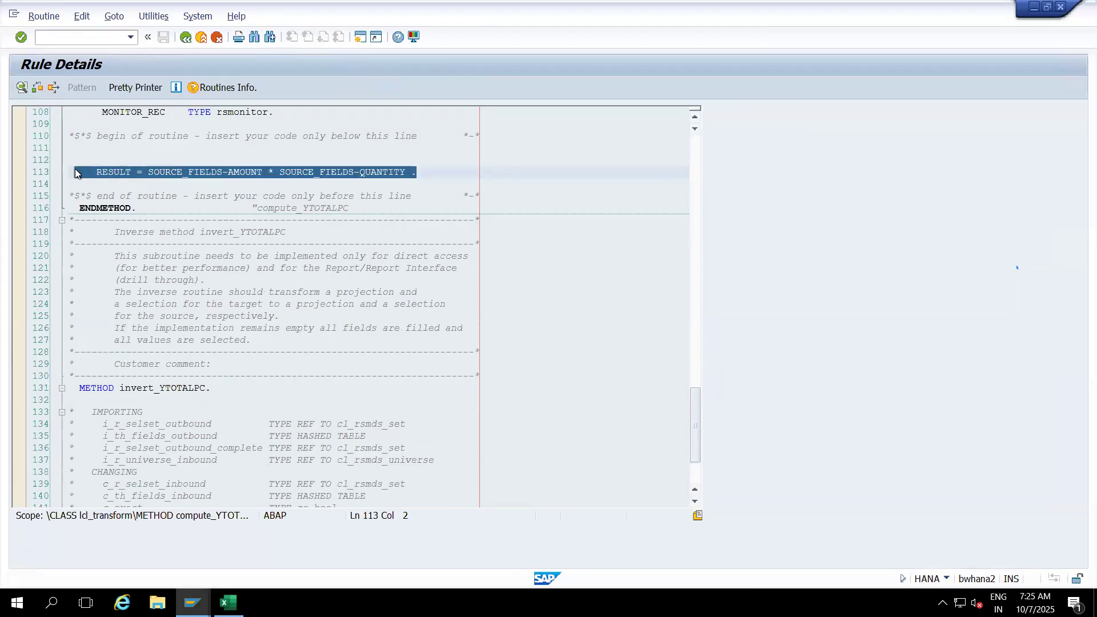
pyautogui.click(107, 159)
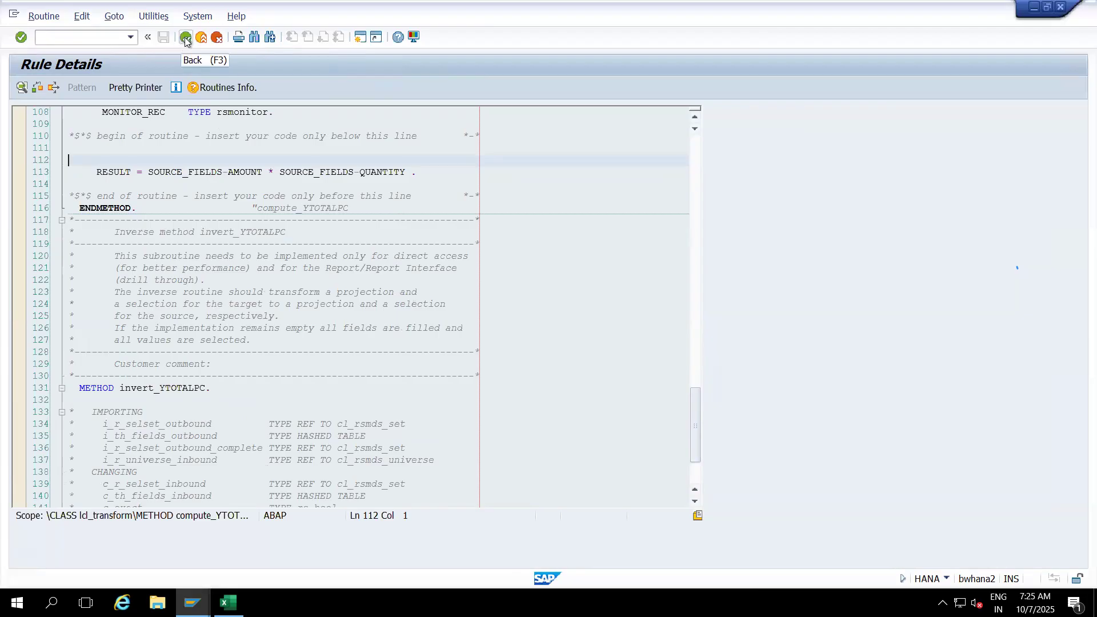
pyautogui.click(185, 38)
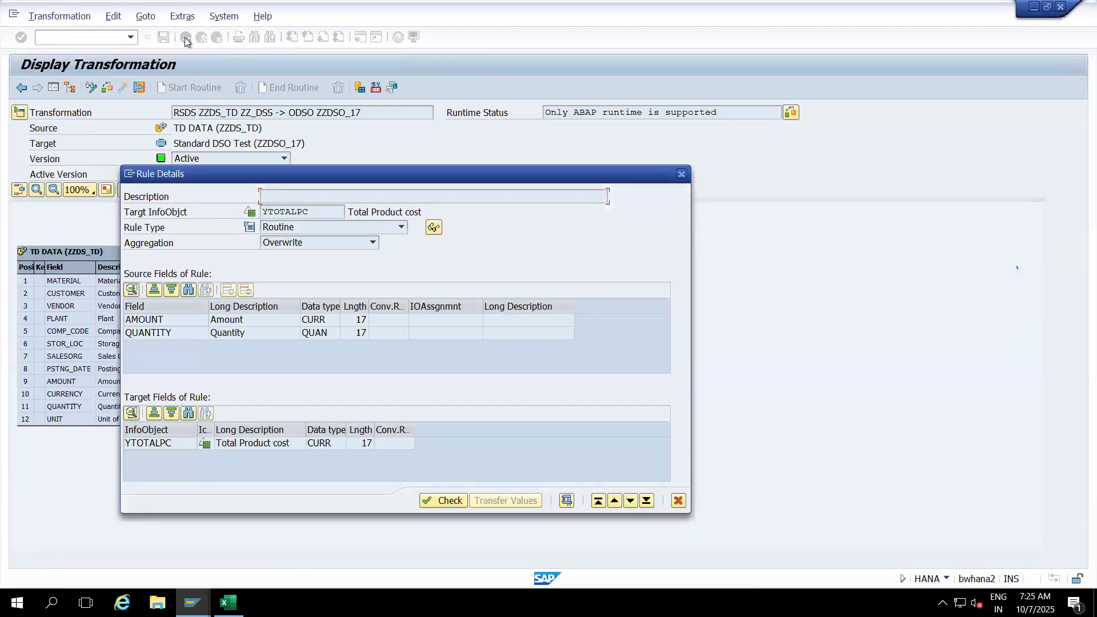
pyautogui.click(681, 174)
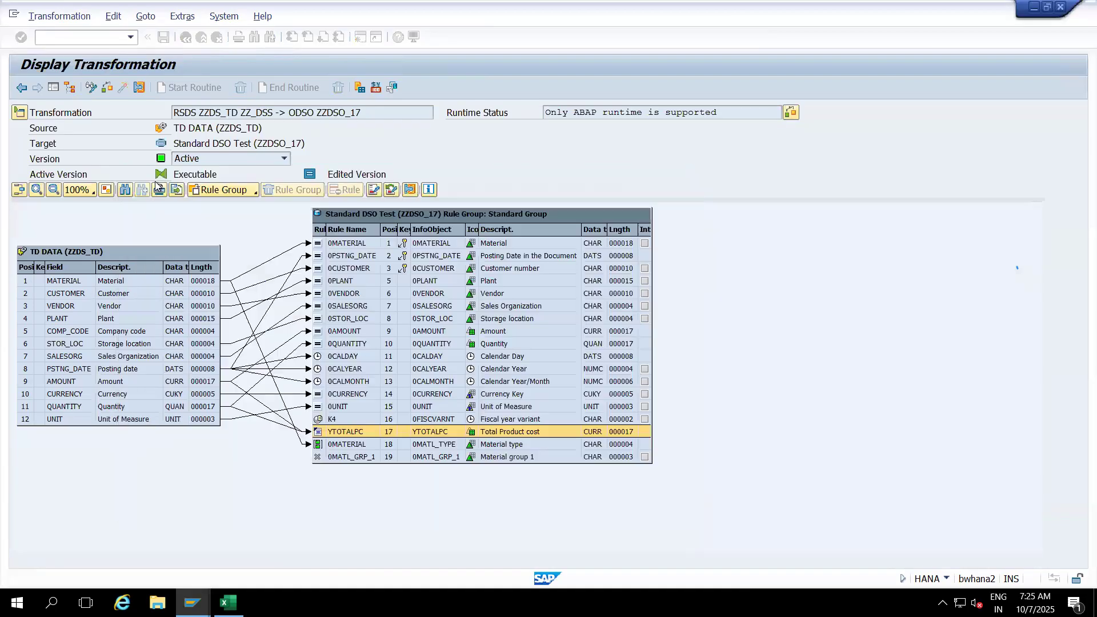
# Switch the transformation to change mode and open the YTOTALPC rule's routine for editing
pyautogui.click(92, 89)
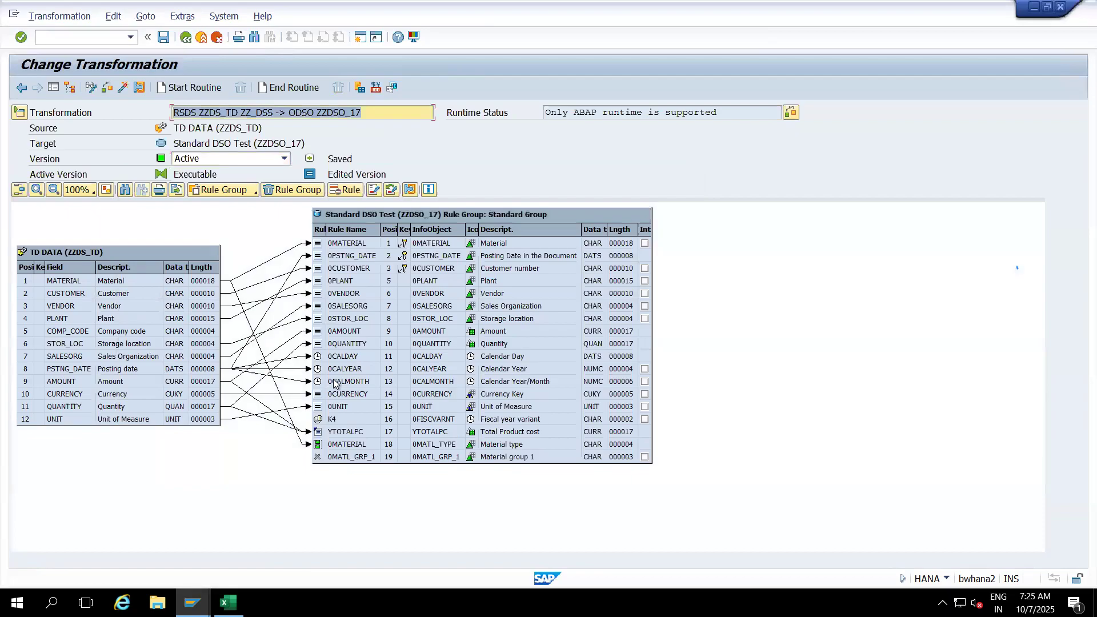
pyautogui.click(340, 433)
pyautogui.doubleClick(339, 432)
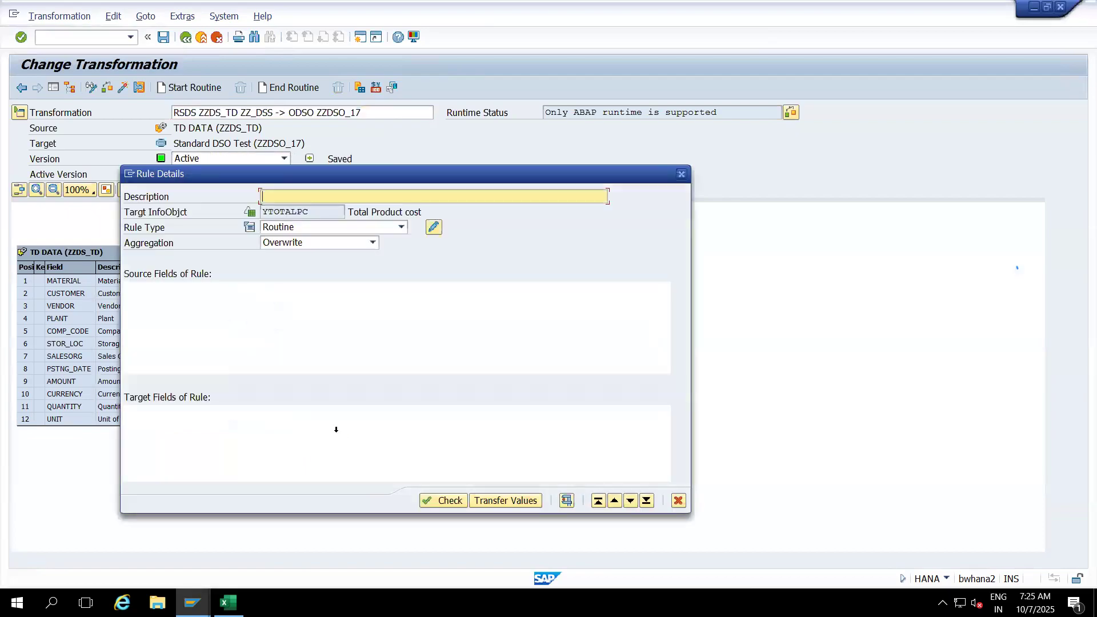
pyautogui.click(434, 227)
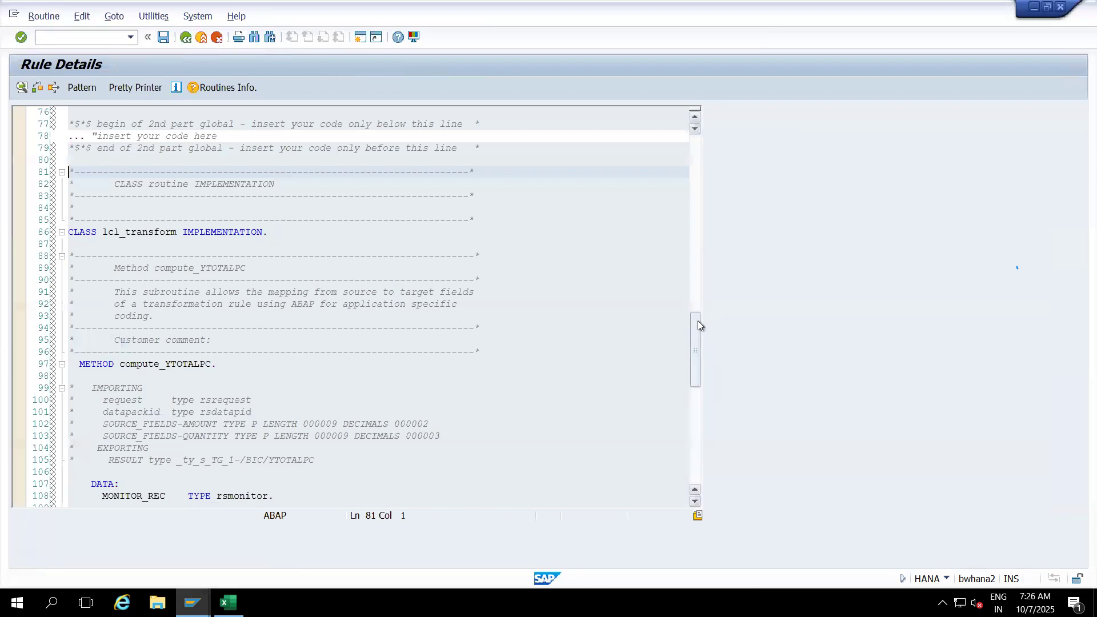
# Insert a BREAK-POINT. statement above the RESULT calculation in method compute_YTOTALPC, check the syntax and save the routine
pyautogui.moveTo(698, 321); pyautogui.dragTo(695, 422)
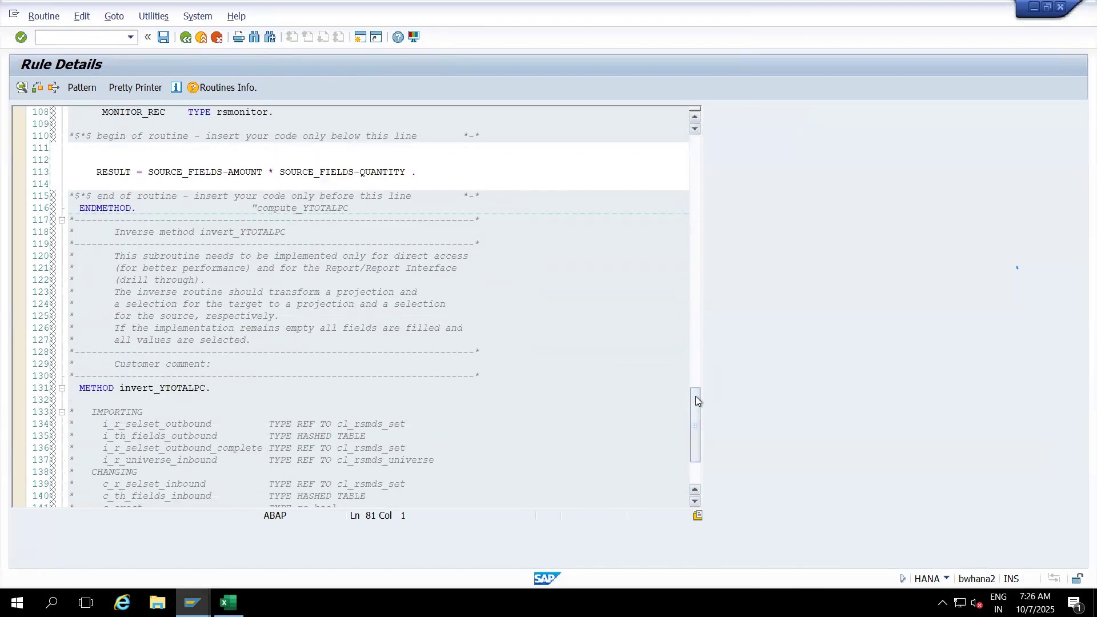
pyautogui.click(102, 156)
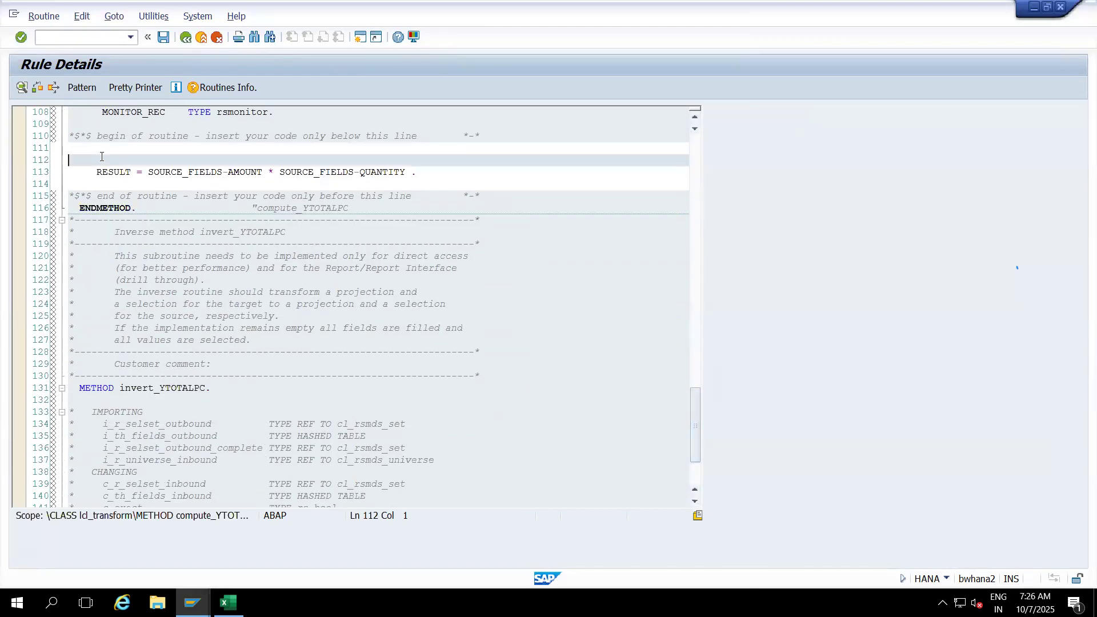
pyautogui.write('br')
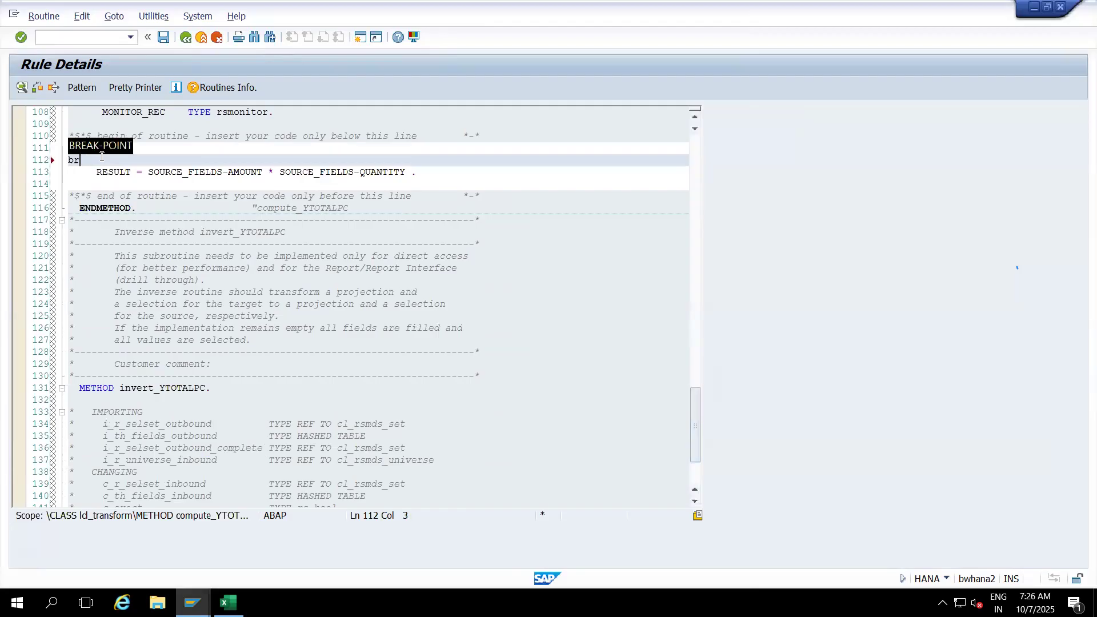
pyautogui.press('Tab')
pyautogui.write('.')
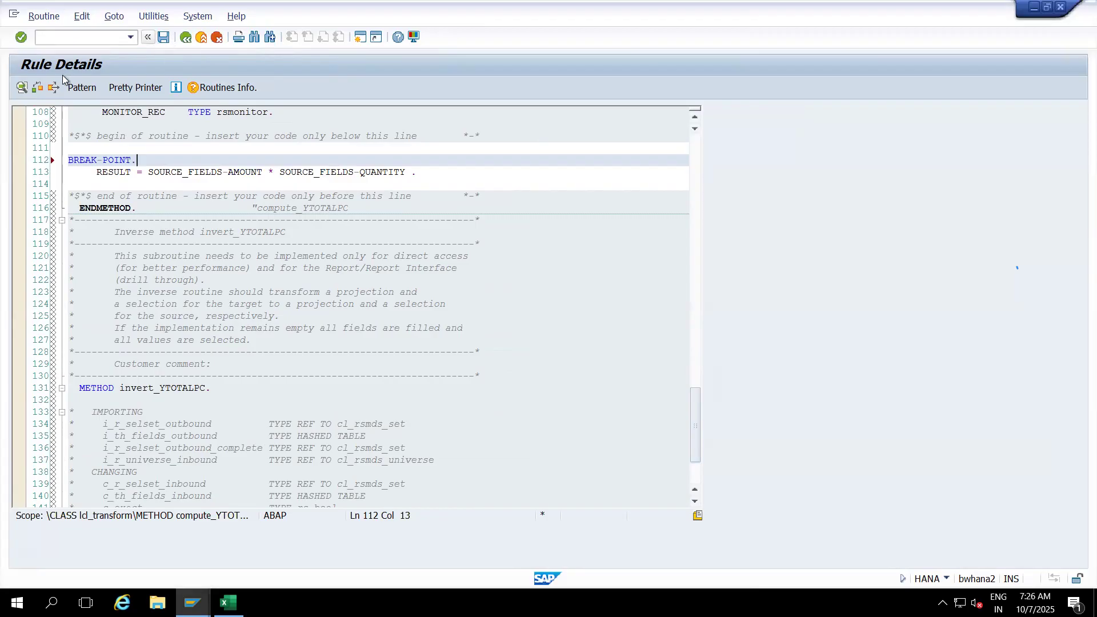
pyautogui.click(36, 87)
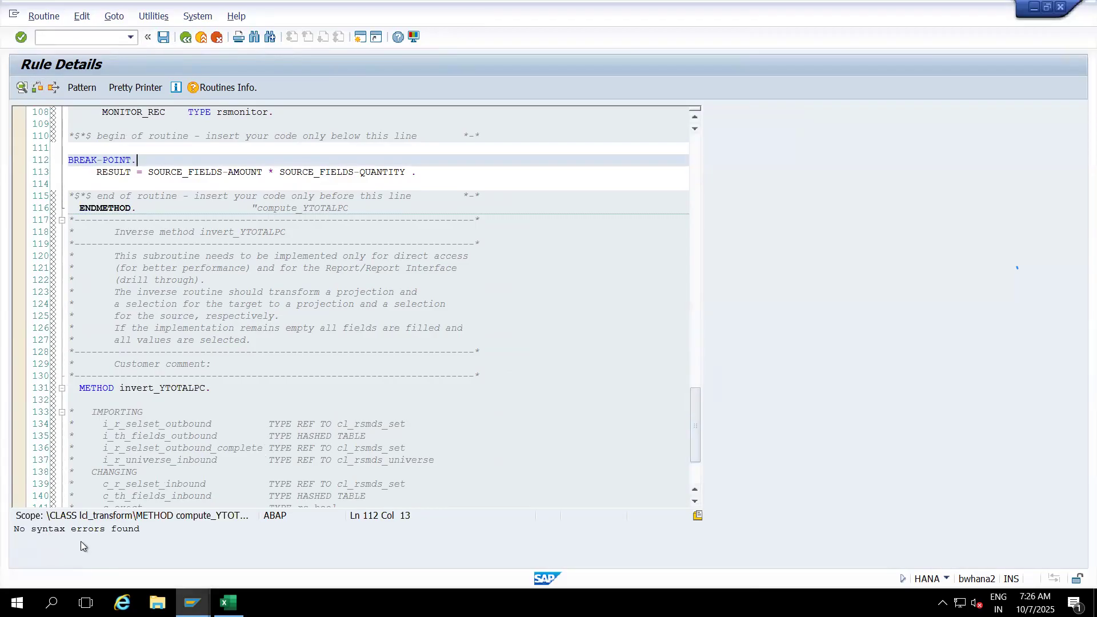
pyautogui.click(163, 38)
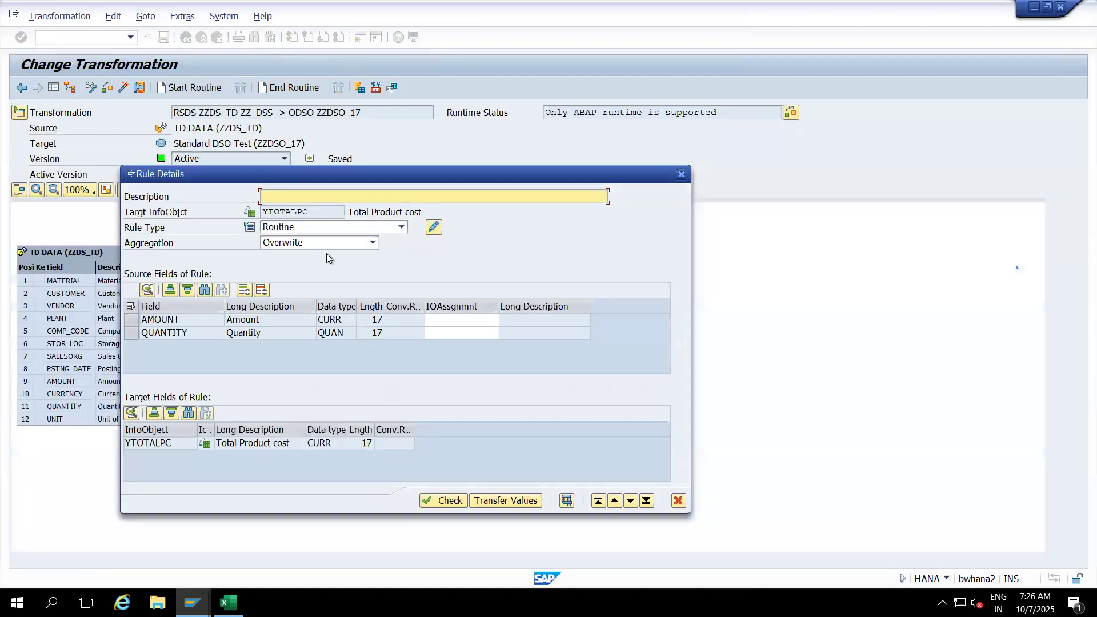
# Transfer the YTOTALPC rule's values to the transformation and activate it, accepting the log
pyautogui.click(505, 501)
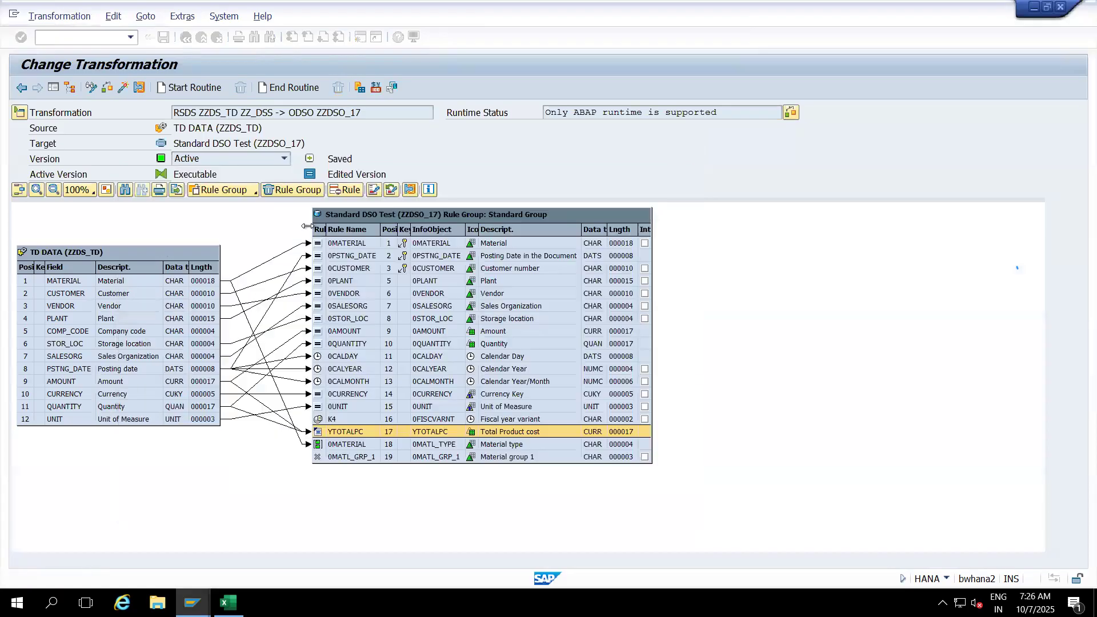
pyautogui.click(123, 88)
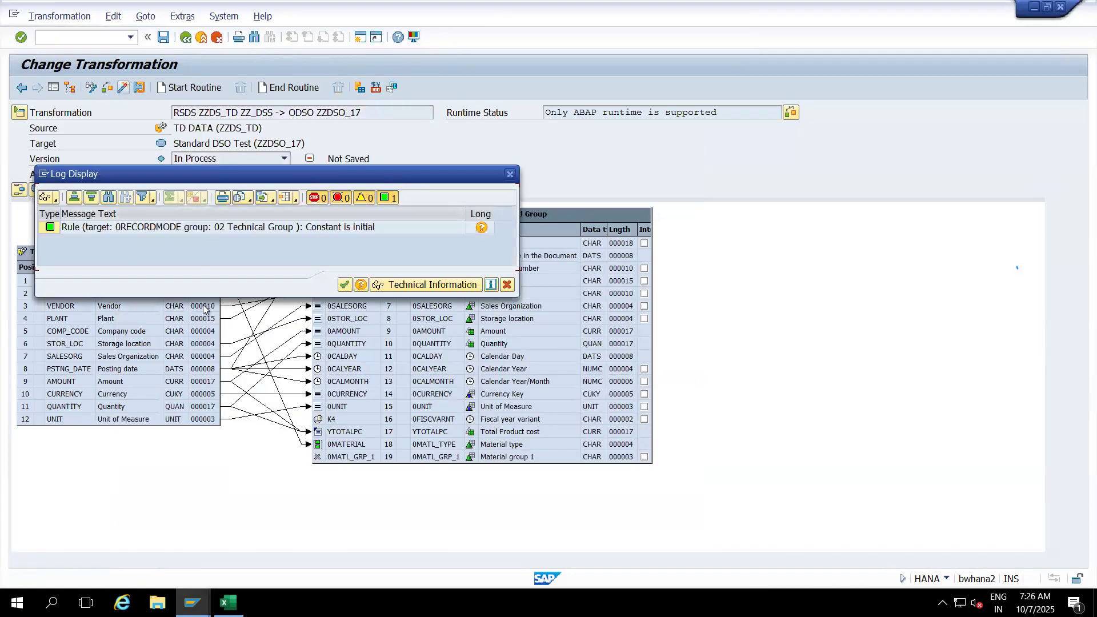
pyautogui.click(343, 284)
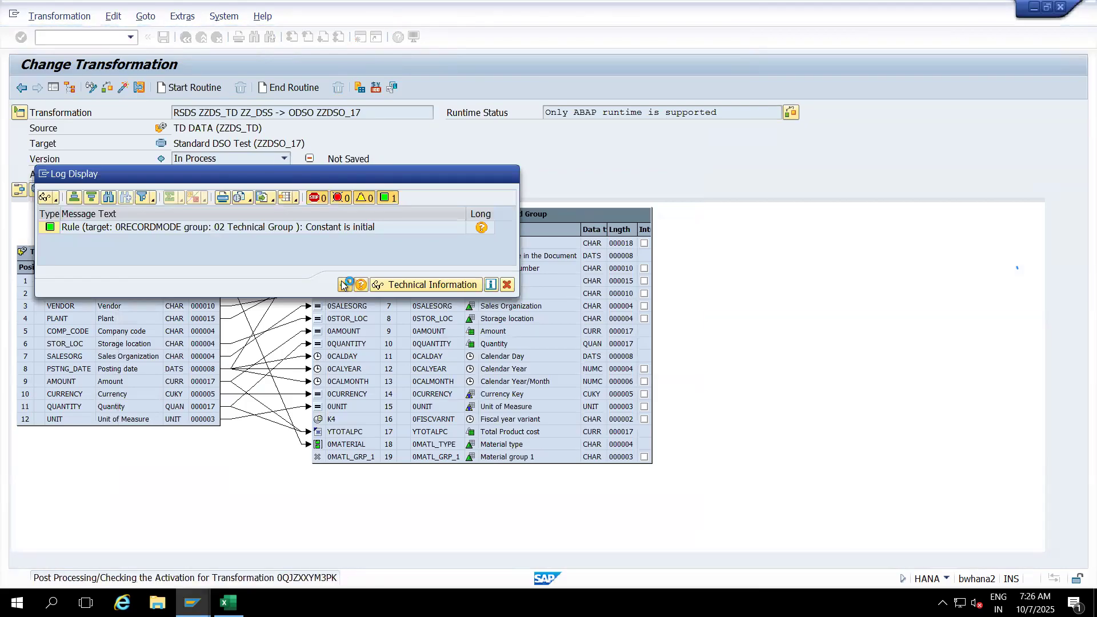
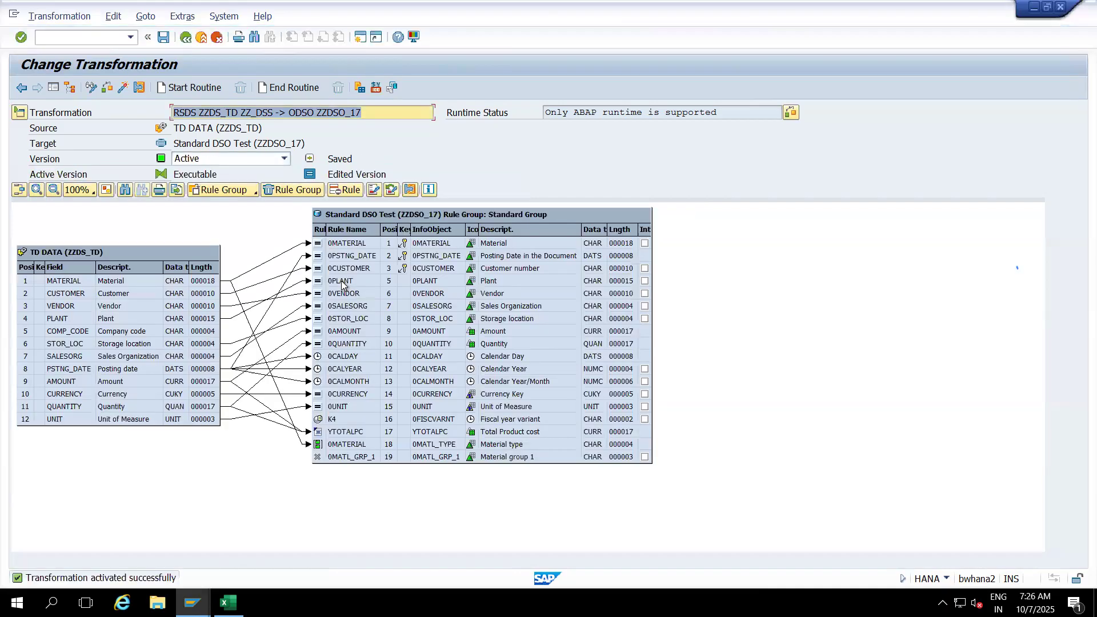
# Return to the modeling workbench, execute data transfer process ZZDS_TD / ZZ_DSS -> ZZDSO_17 and decline displaying the request monitor
pyautogui.click(202, 40)
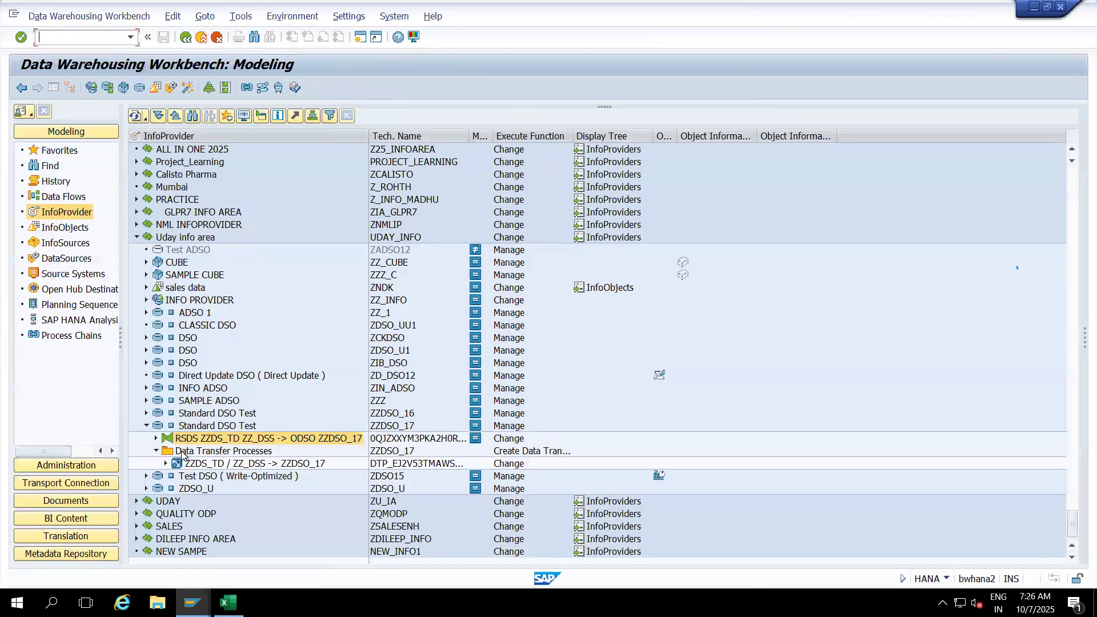
pyautogui.doubleClick(193, 464)
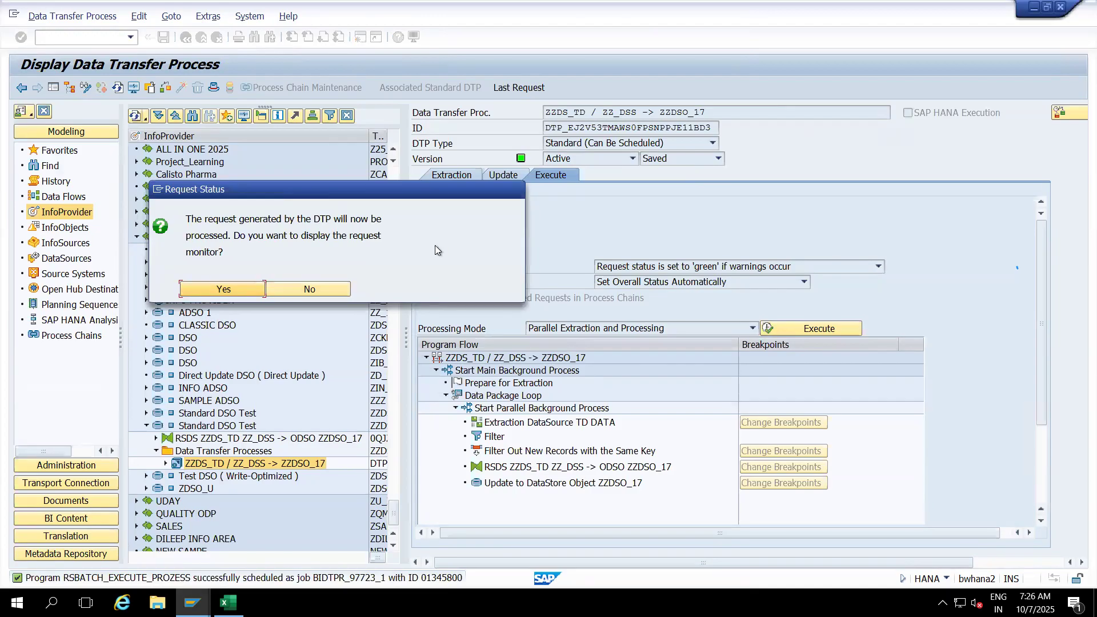
pyautogui.click(325, 293)
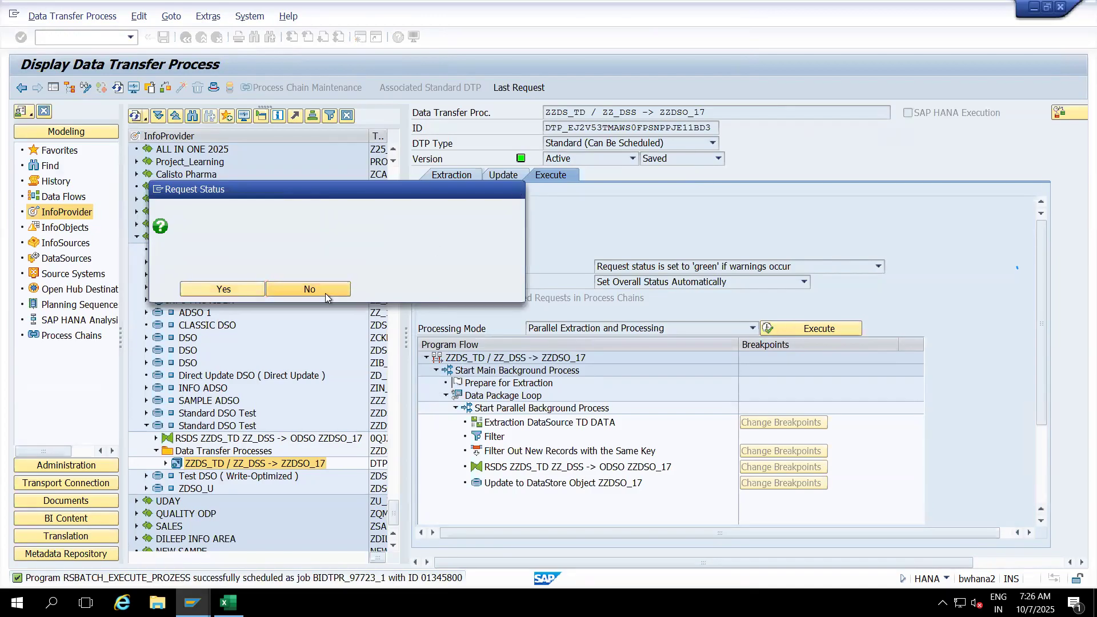
# Set the DTP's processing mode to Serially in the Dialog Process (for Debugging), enable Expert Mode and start the simulation
pyautogui.click(701, 324)
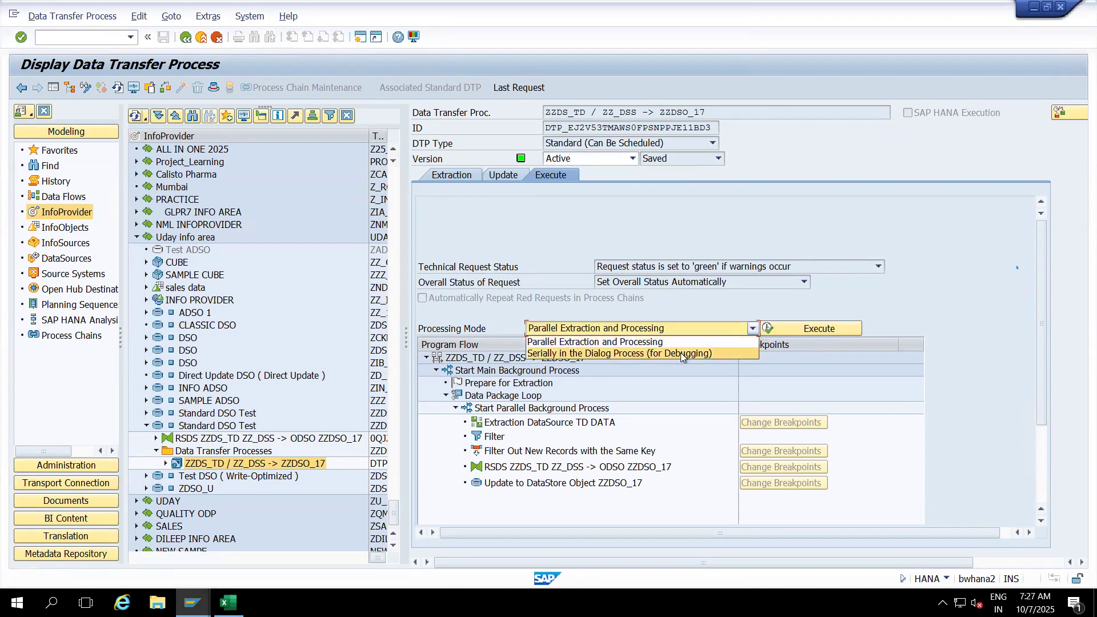
pyautogui.click(681, 353)
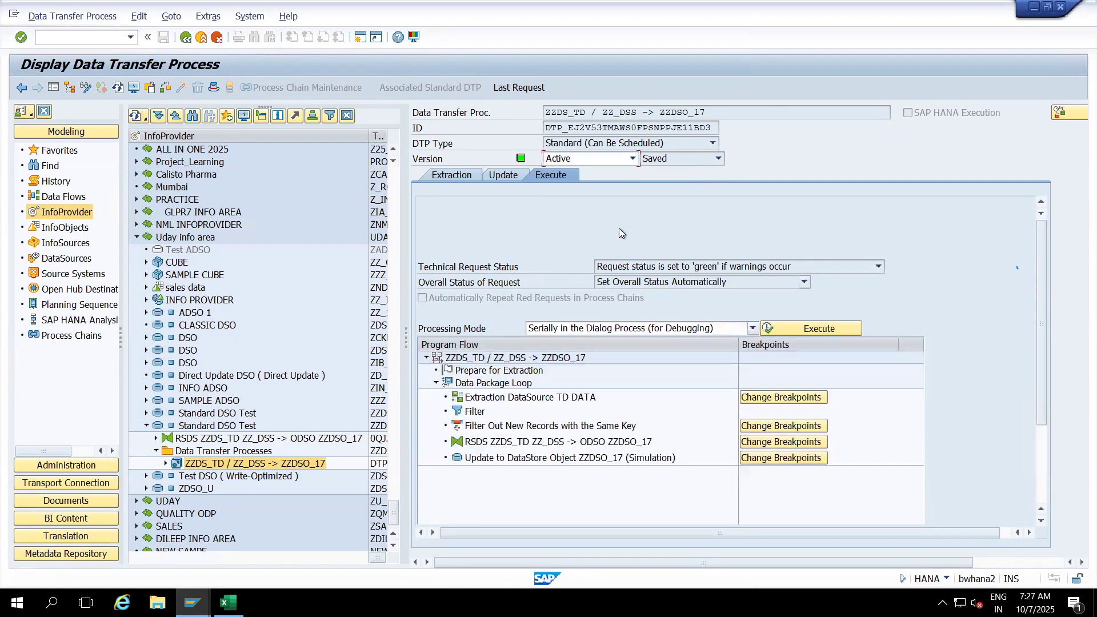
pyautogui.click(868, 329)
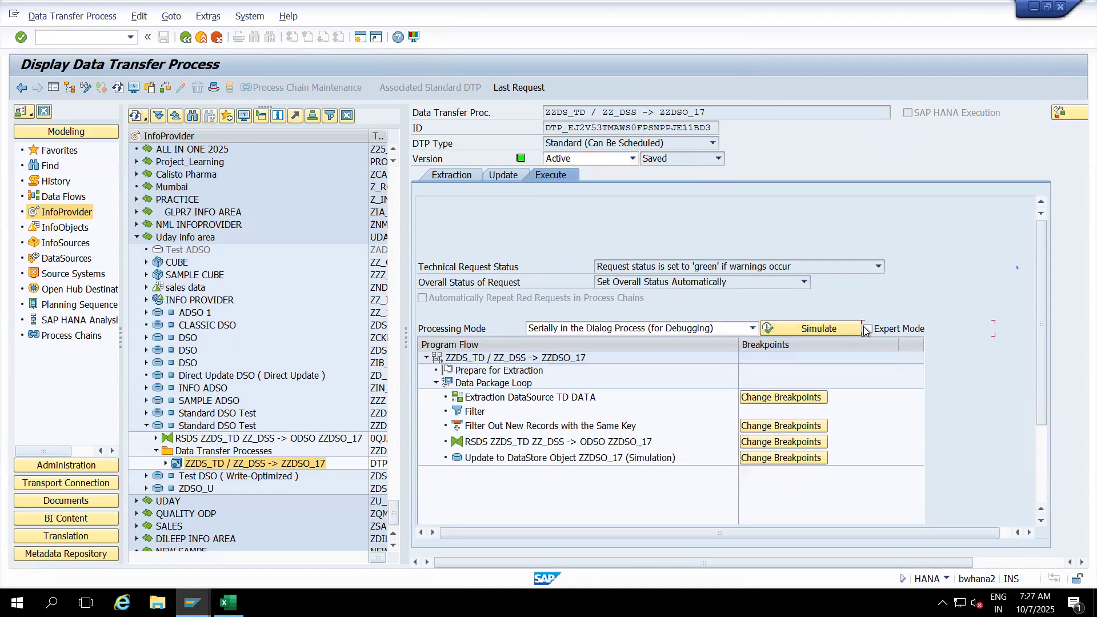
pyautogui.click(819, 328)
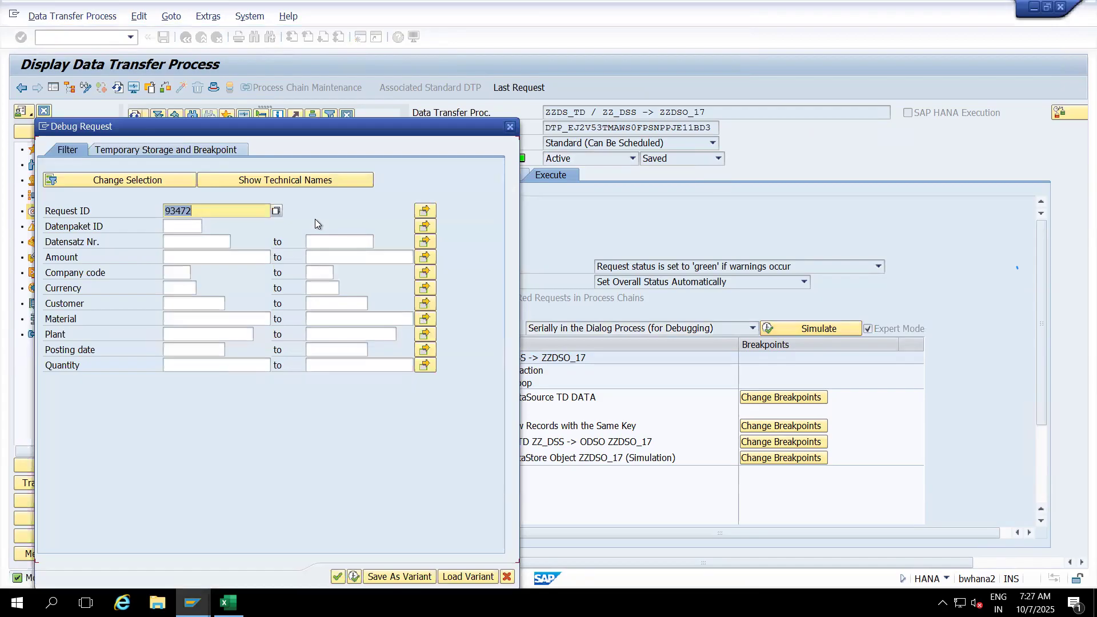
# Enable After Transformation temporary storage plus breakpoints After Transformation Start Routine and After Transformation, then run the debug request
pyautogui.click(210, 153)
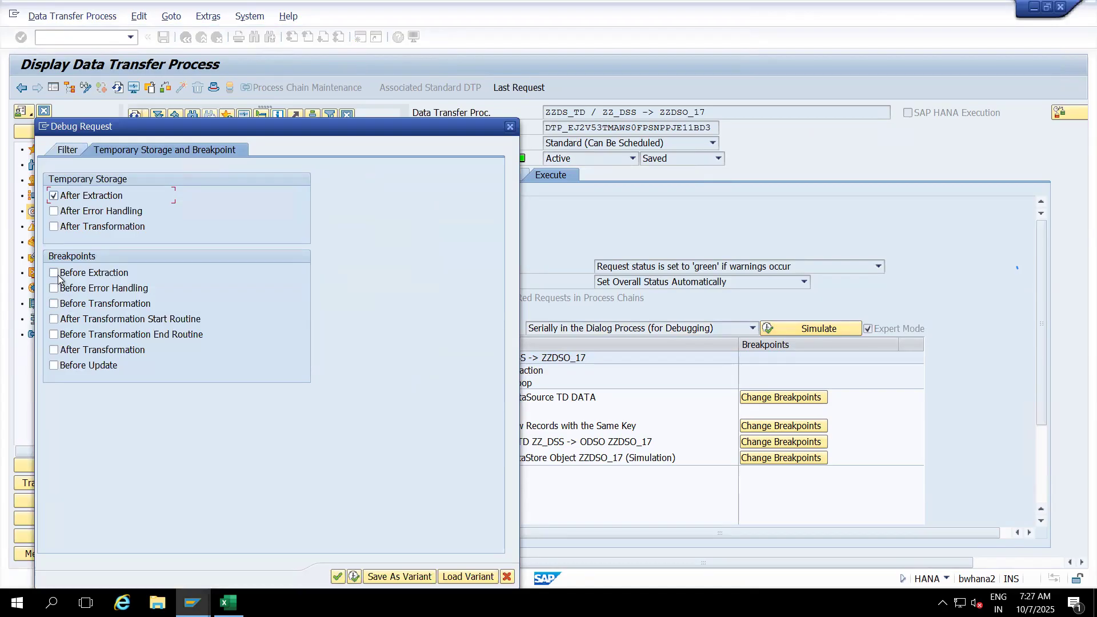
pyautogui.click(53, 319)
pyautogui.click(53, 350)
pyautogui.click(53, 227)
pyautogui.click(353, 576)
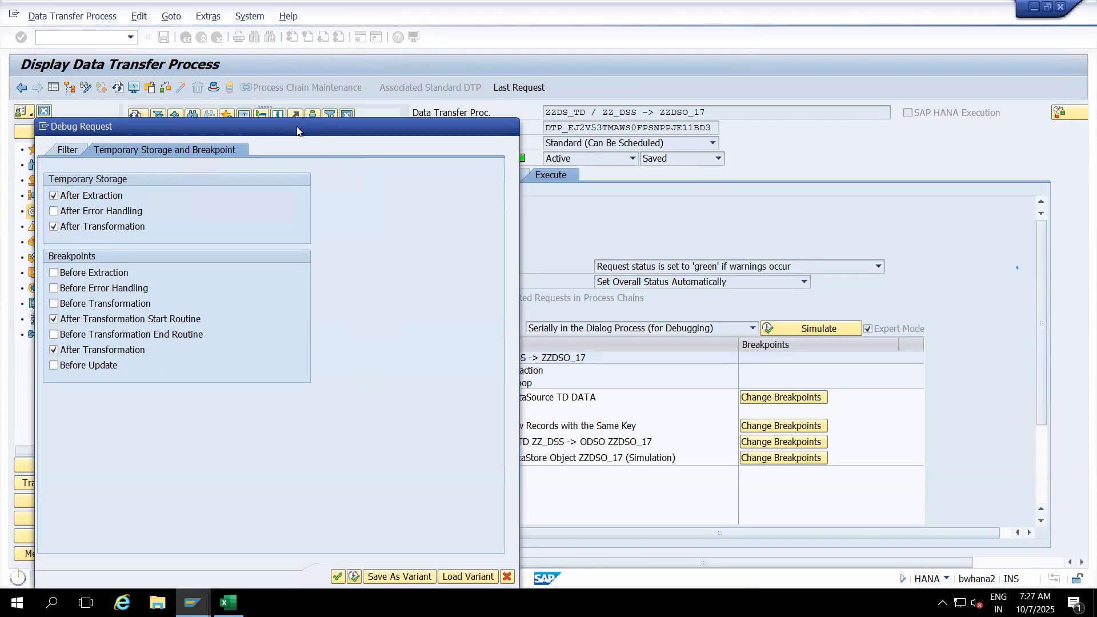
pyautogui.moveTo(300, 131); pyautogui.dragTo(481, 102)
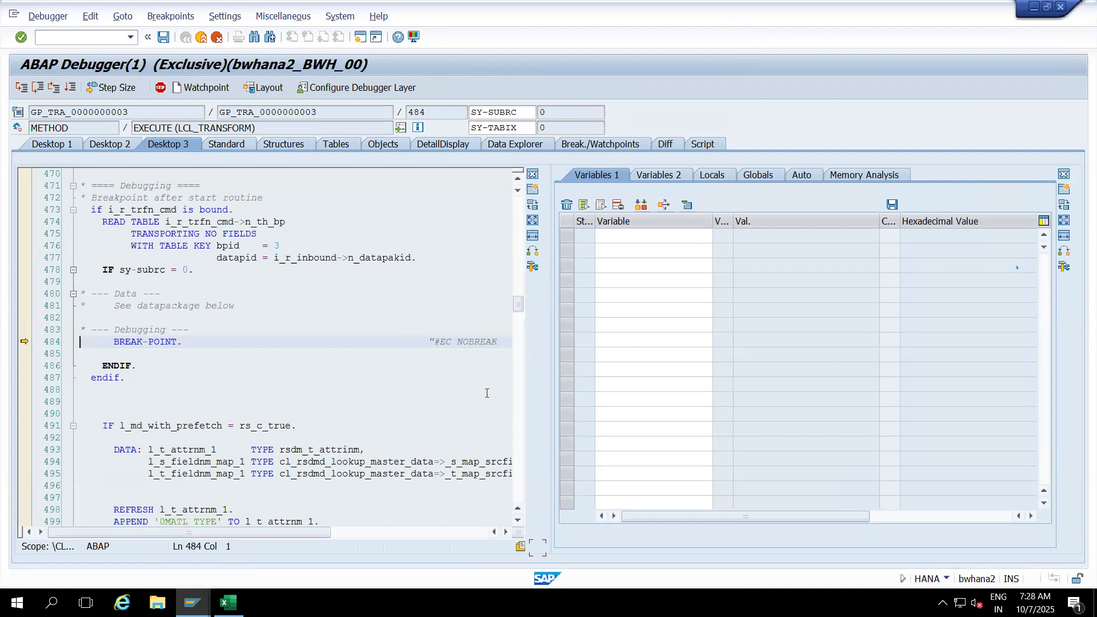
# Single-step the debugger from the start-routine breakpoint to the statement appending '0MATL_TYPE' to l_t_attrnm_1
pyautogui.click(21, 88)
pyautogui.click(22, 88)
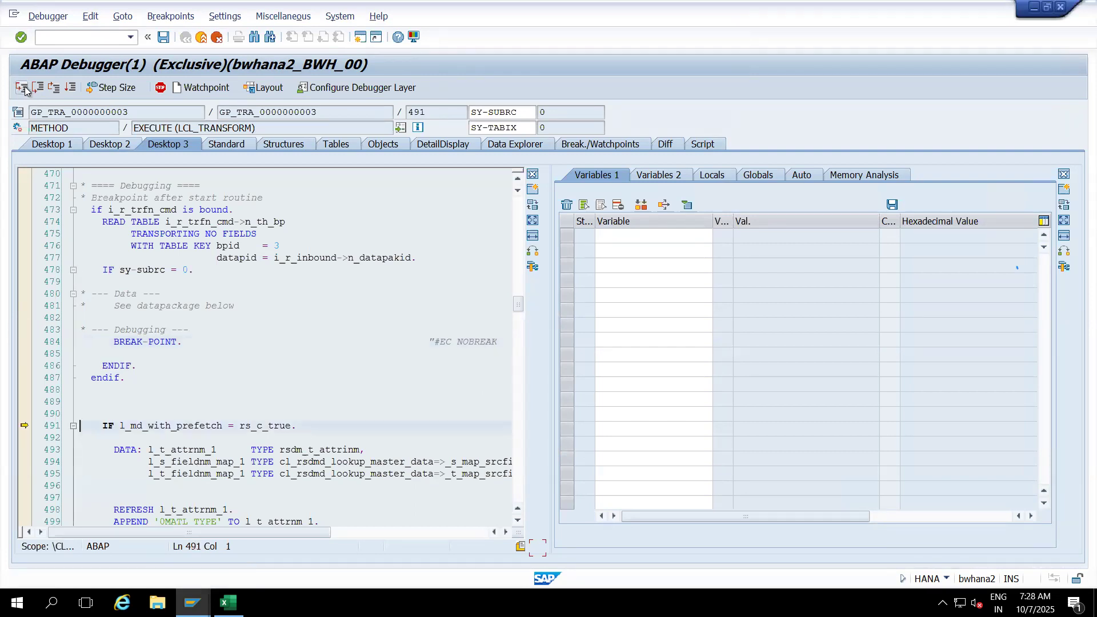
pyautogui.click(23, 88)
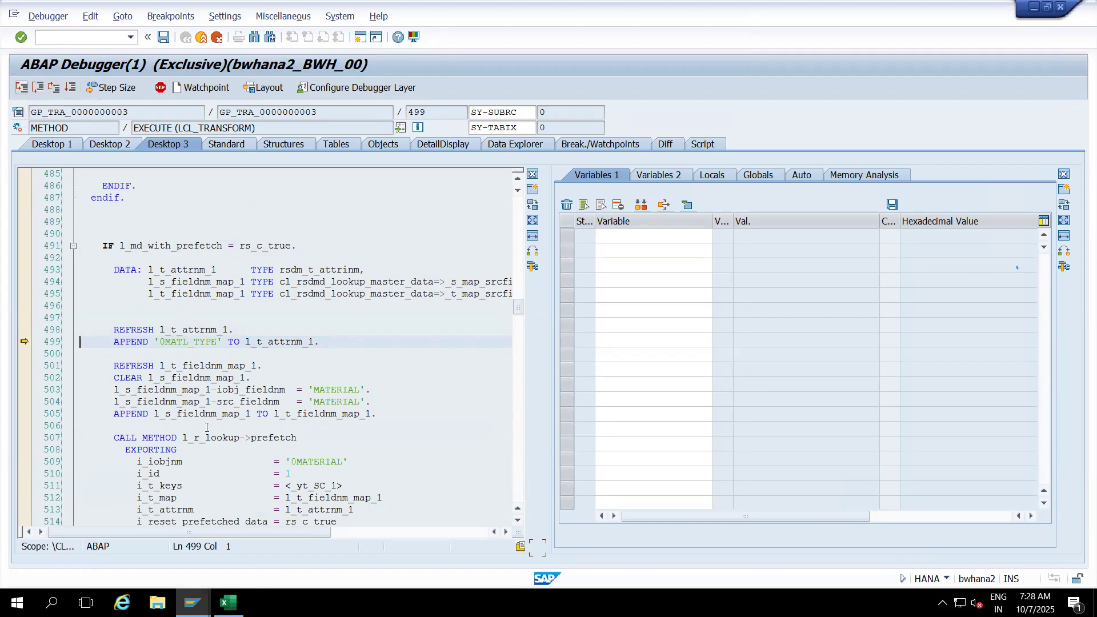
# Examine the MATERIAL field-mapping assignments and the l_r_lookup->prefetch call that follow the current statement in method EXECUTE
pyautogui.moveTo(190, 530)
pyautogui.mouseDown()
pyautogui.moveTo(317, 544)
pyautogui.moveTo(191, 543)
pyautogui.mouseUp()
pyautogui.click(518, 521)
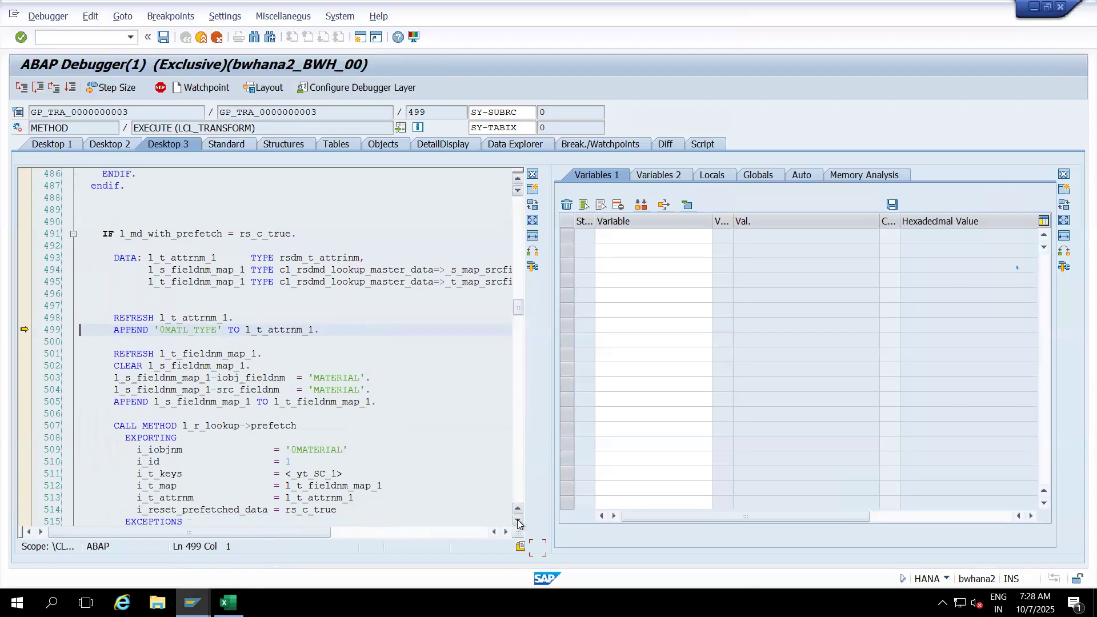
pyautogui.click(519, 521)
pyautogui.click(518, 521)
pyautogui.click(518, 521)
pyautogui.click(518, 521)
pyautogui.click(518, 521)
pyautogui.click(518, 521)
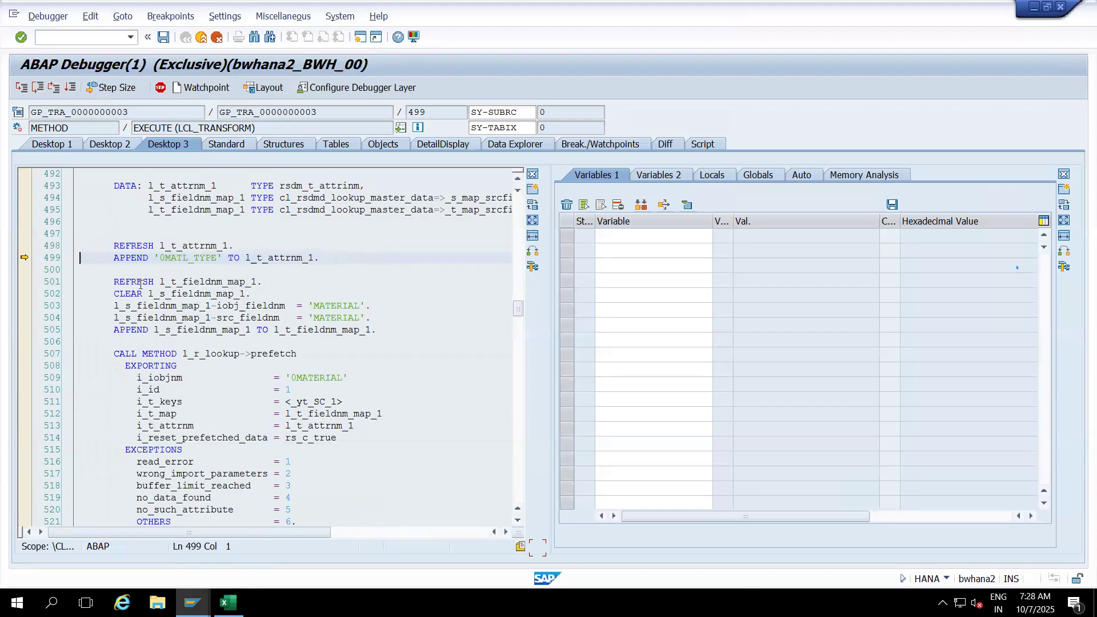
pyautogui.click(375, 305)
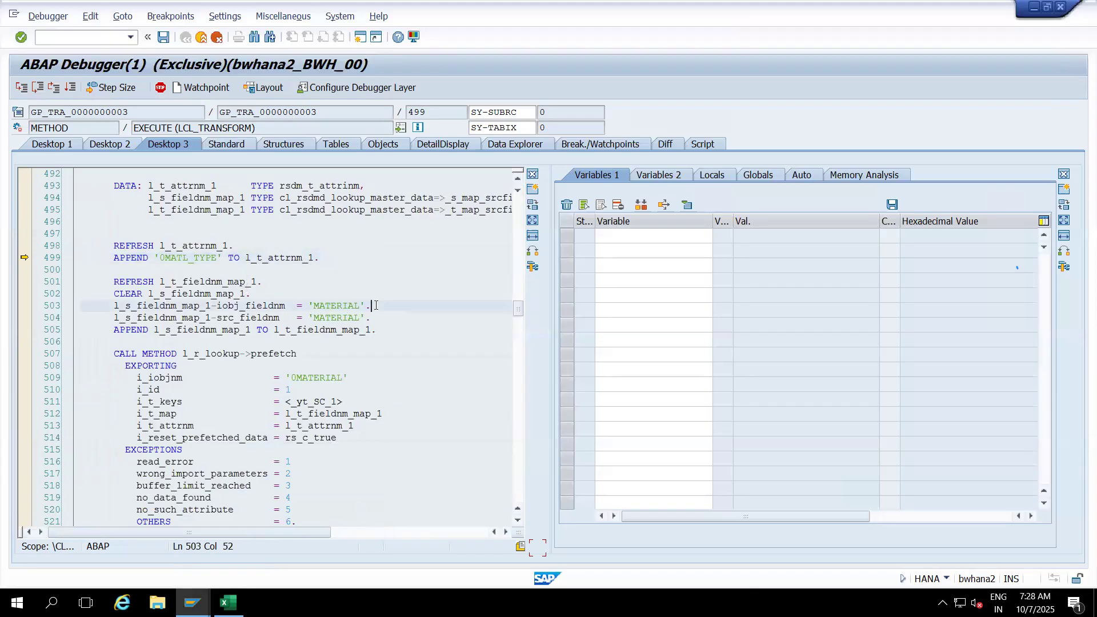
pyautogui.click(385, 318)
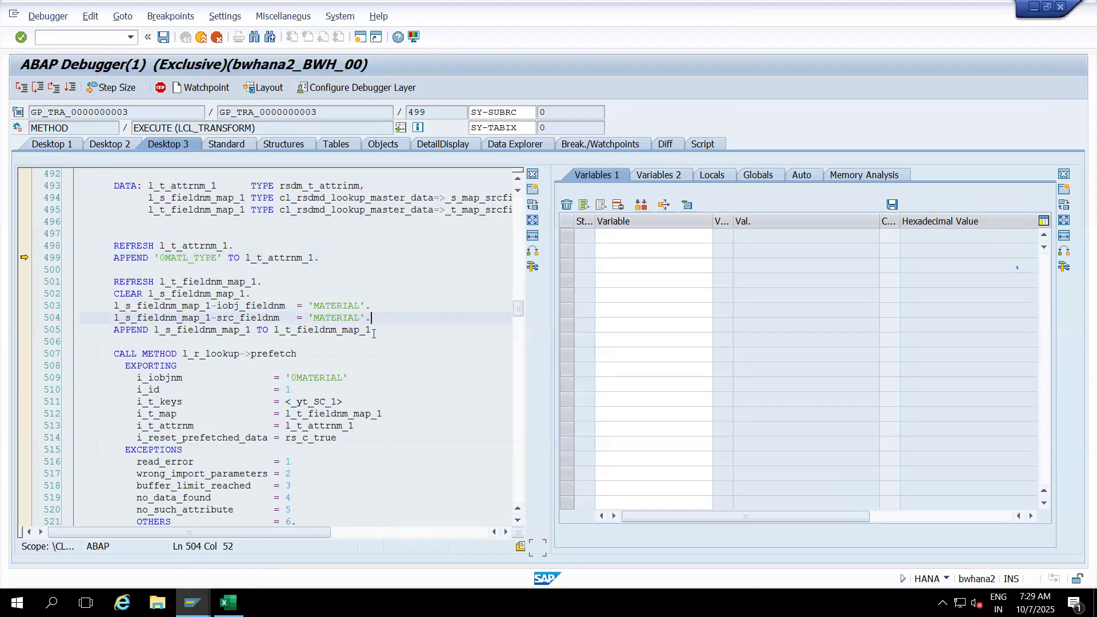
pyautogui.click(380, 335)
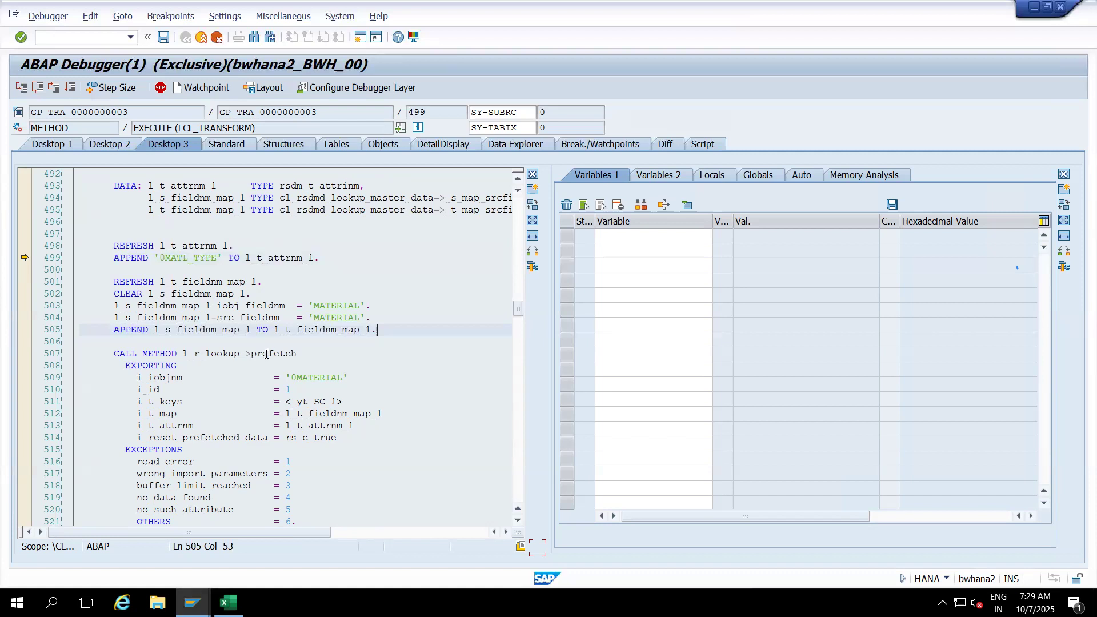
# Try to display the copied name l_r_lookup as an object type in a separate Class Builder (SE24) session, then return to the debugger
pyautogui.moveTo(239, 355); pyautogui.dragTo(183, 354)
pyautogui.hotkey('ctrl', 'c')
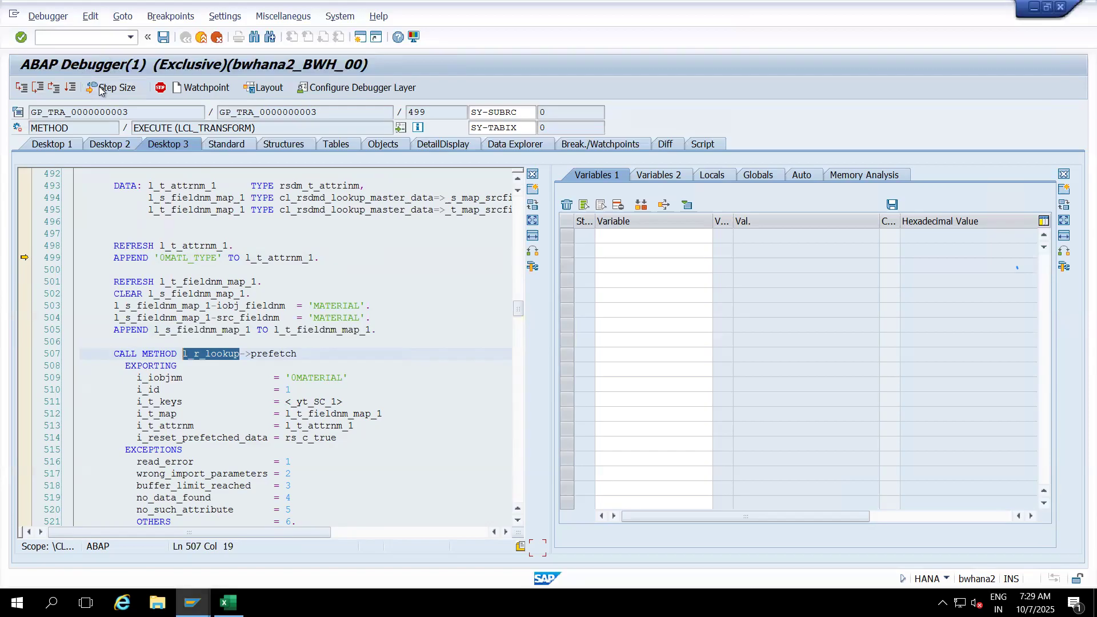
pyautogui.click(73, 40)
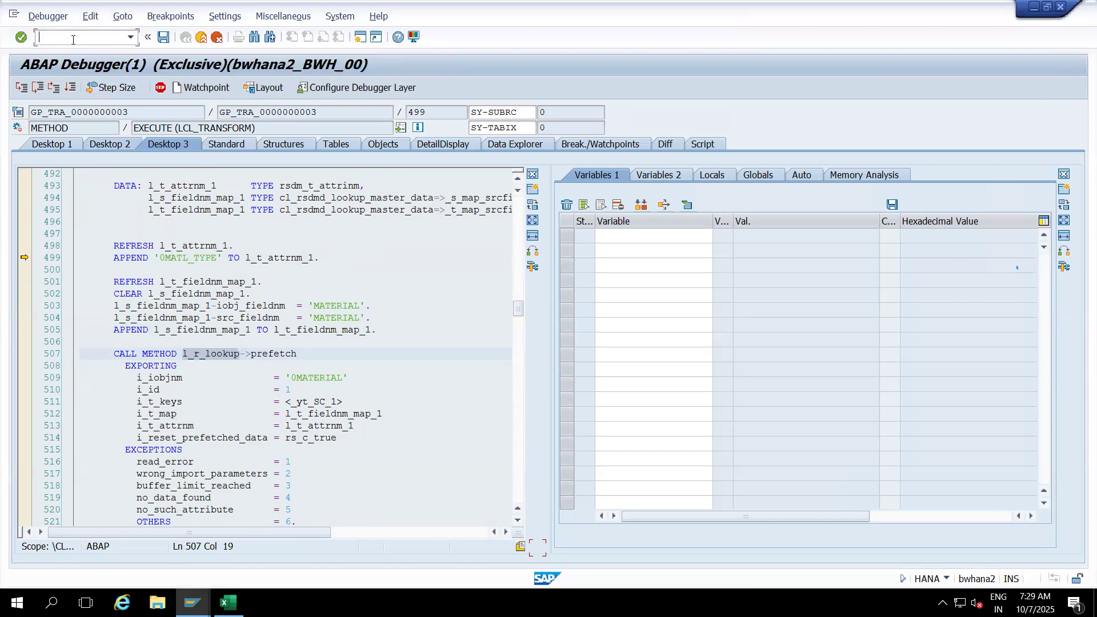
pyautogui.write('/ose24')
pyautogui.press('Return')
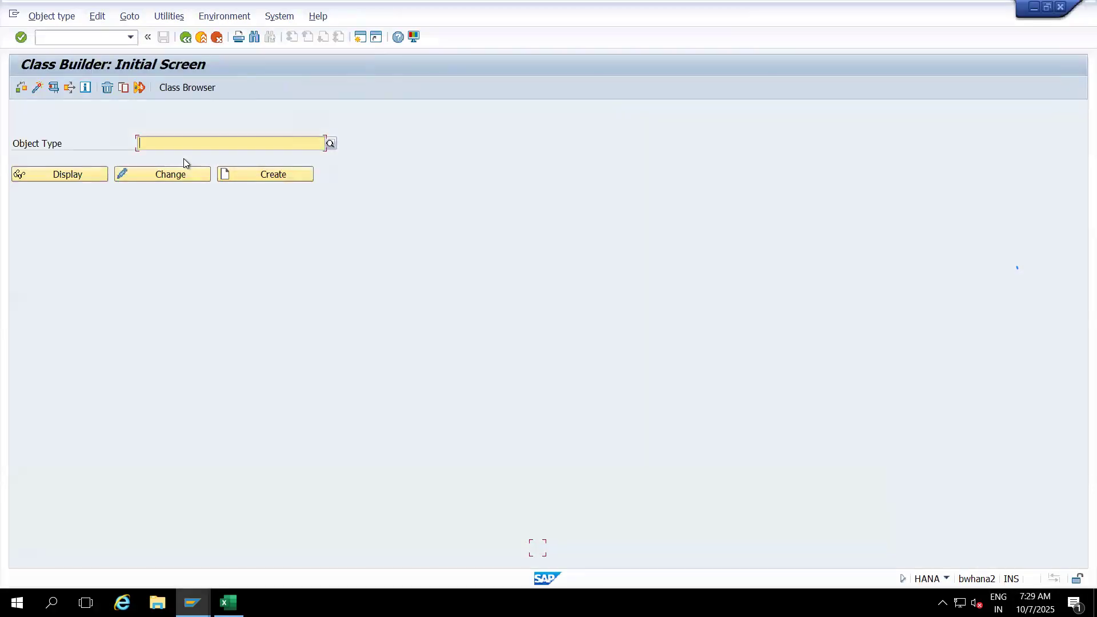
pyautogui.hotkey('ctrl', 'v')
pyautogui.click(95, 173)
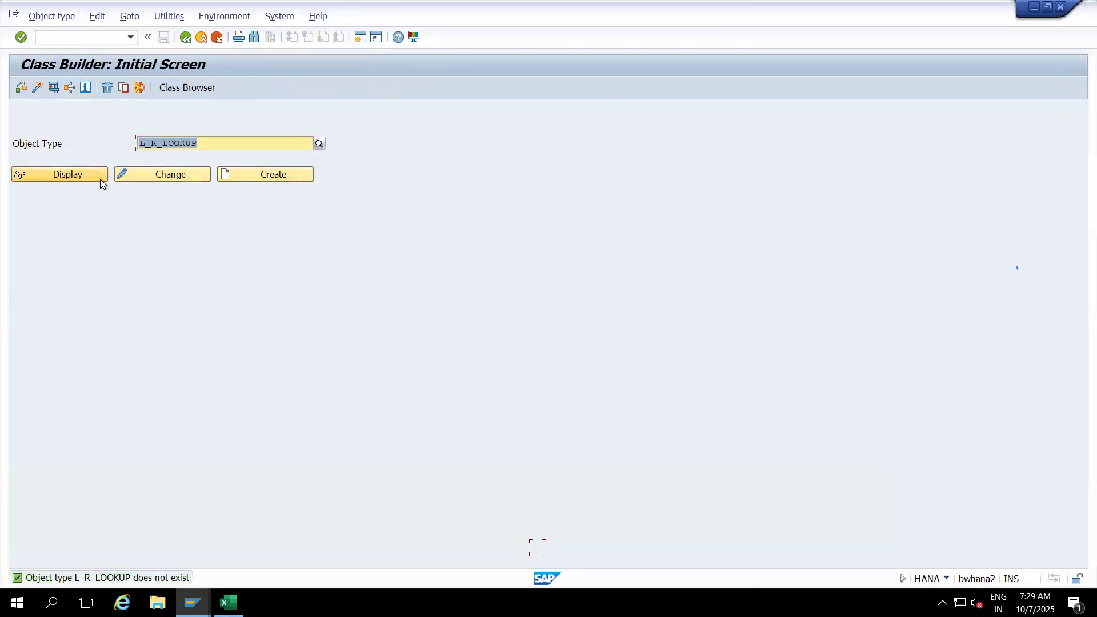
pyautogui.hotkey('alt', 'Tab')
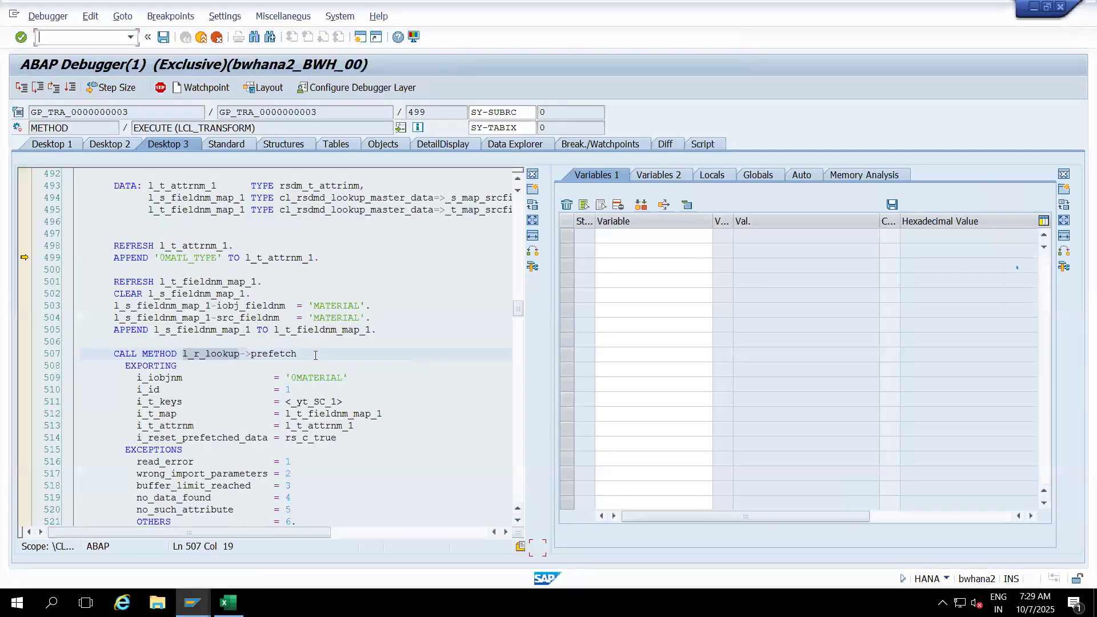
# Inspect the attributes of the L_R_LOOKUP object used in the prefetch call, then return to the source and variables view
pyautogui.doubleClick(273, 355)
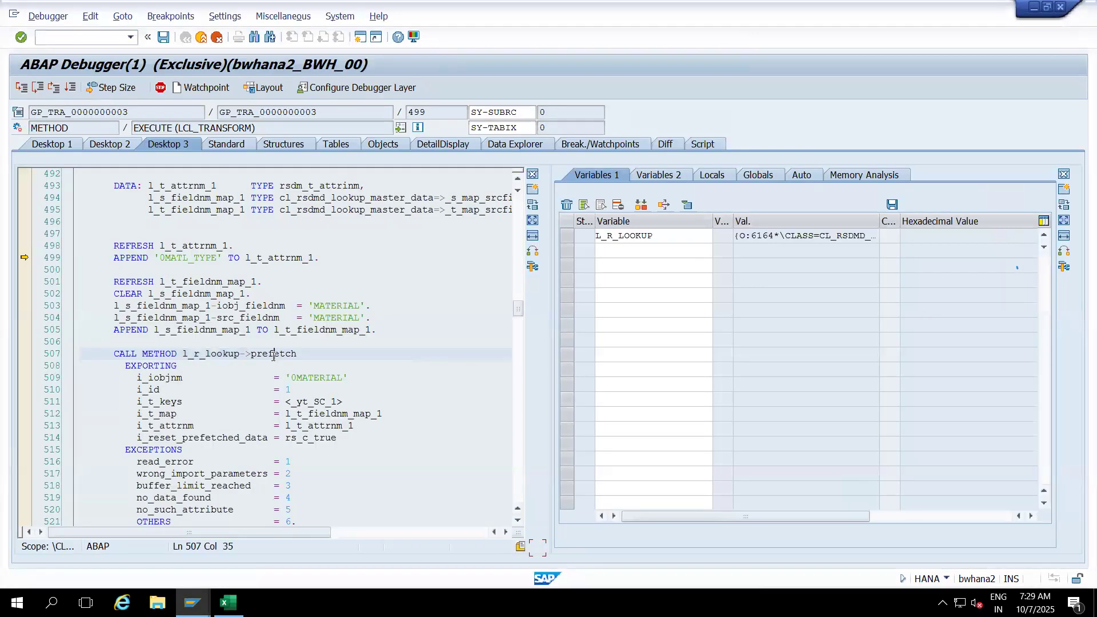
pyautogui.doubleClick(632, 237)
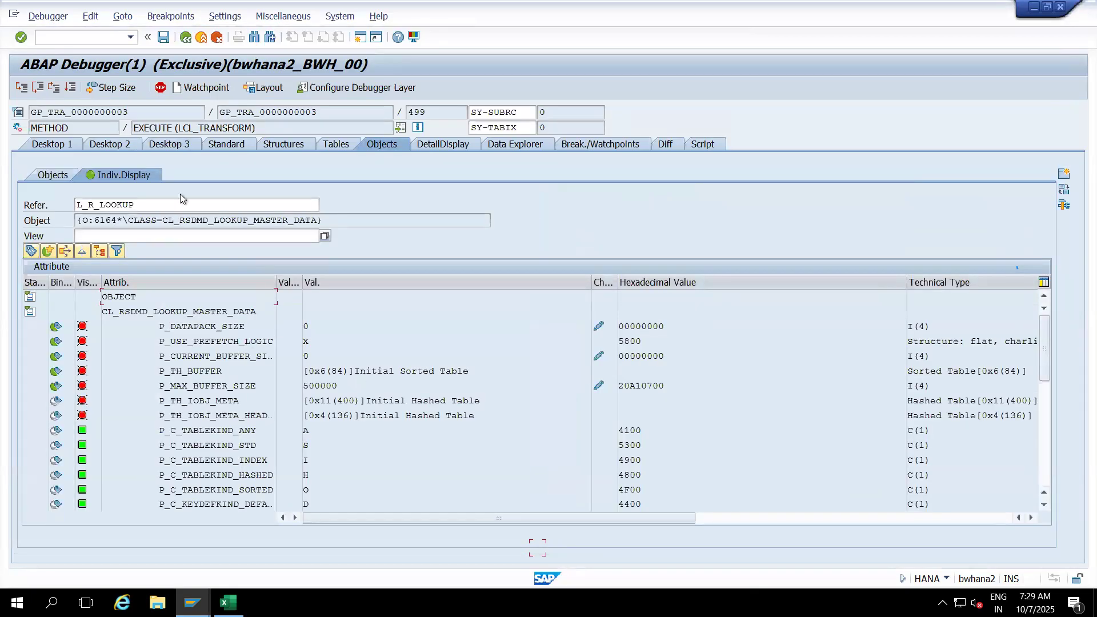
pyautogui.click(166, 143)
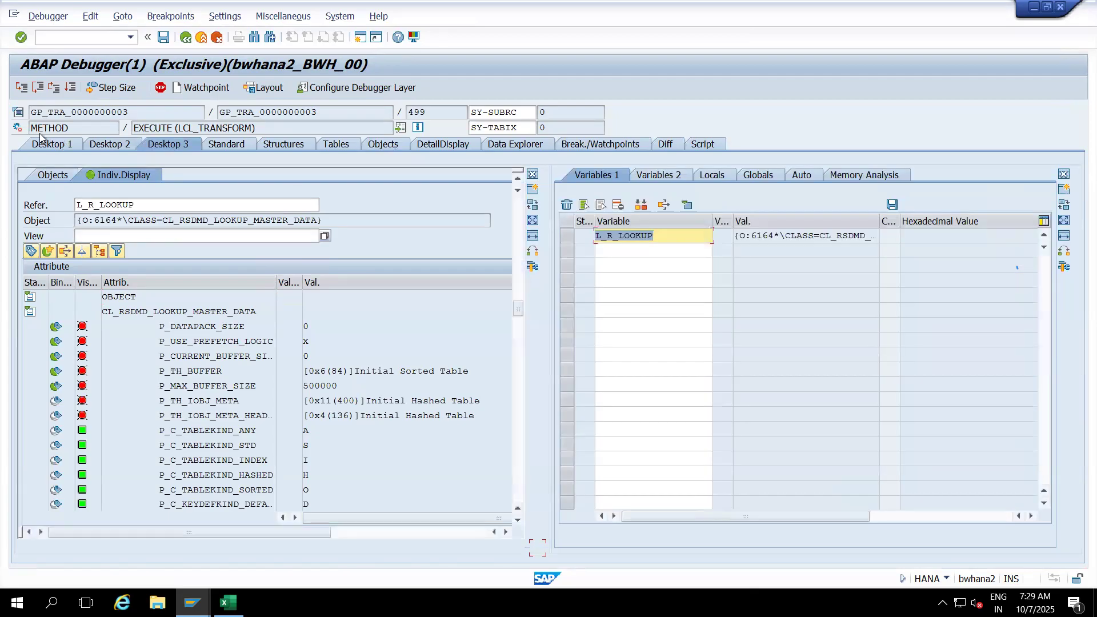
# Single-step through the l_t_fieldnm_map_1 field-mapping statements in method EXECUTE up to the l_r_lookup->prefetch call
pyautogui.click(21, 87)
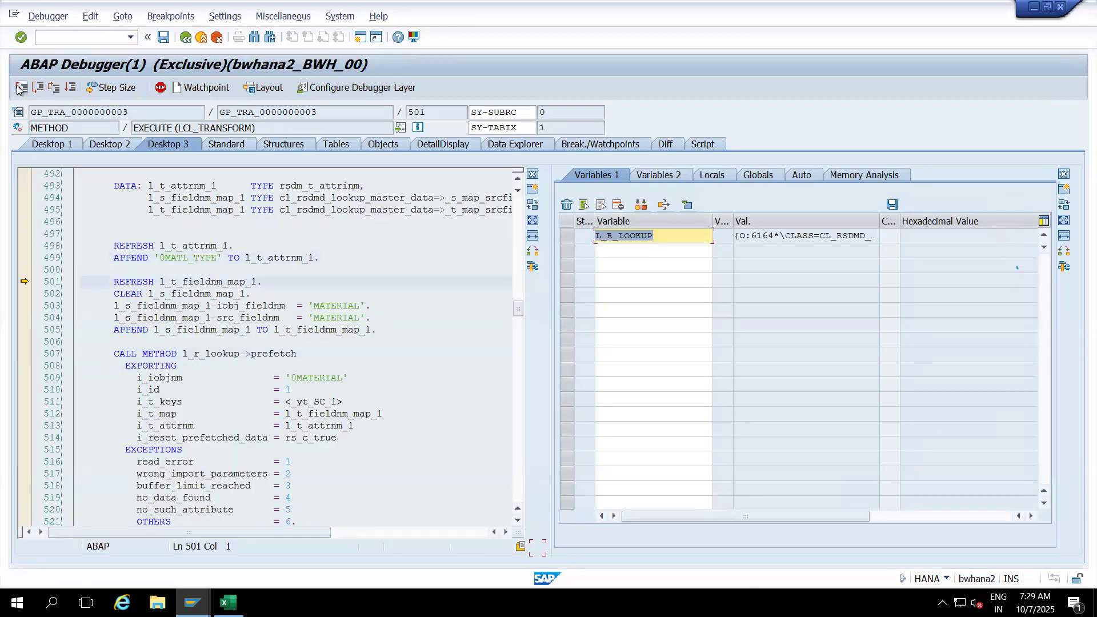
pyautogui.click(21, 88)
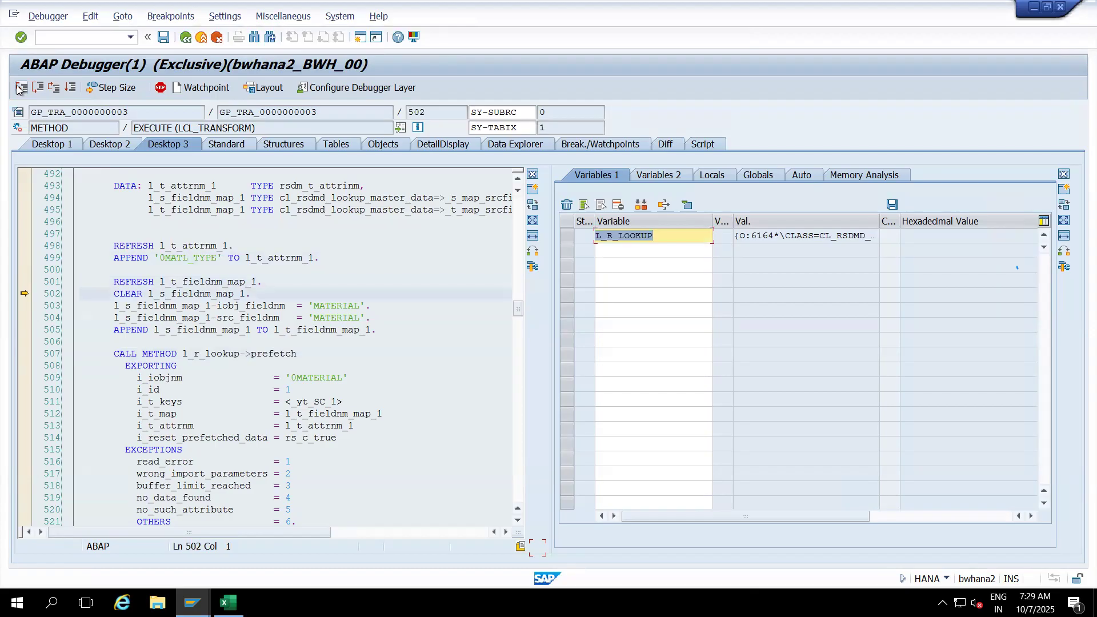
pyautogui.click(21, 88)
pyautogui.click(21, 87)
pyautogui.click(21, 87)
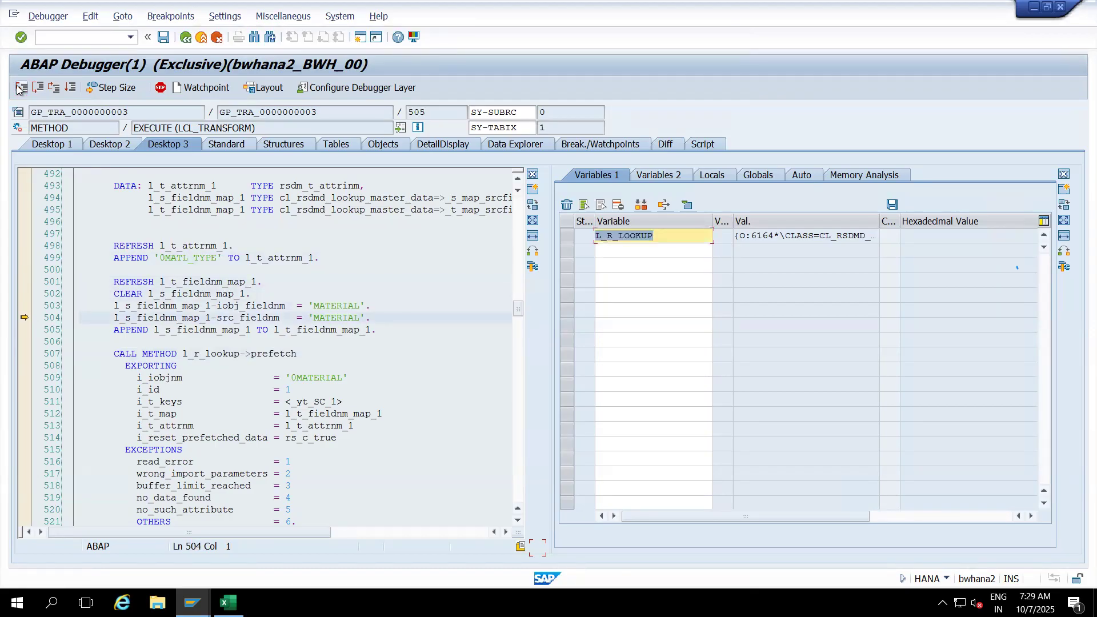
pyautogui.click(21, 87)
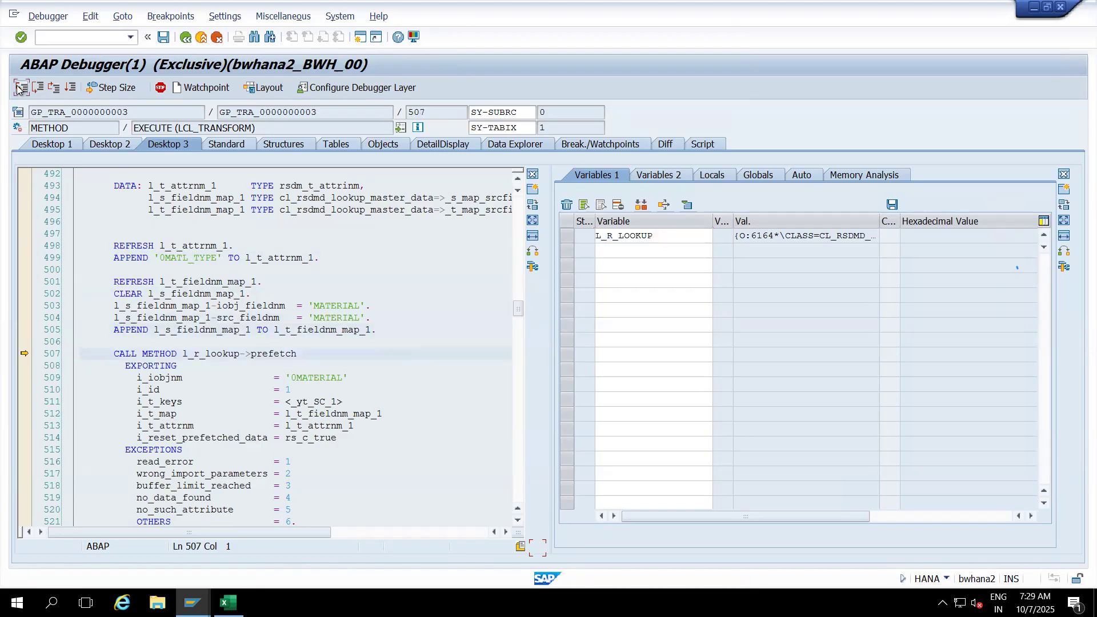
# Step into the prefetch method and through validate_input's parameter checks, back to the IF sy-subrc <> 0 check in PREFETCH
pyautogui.click(20, 87)
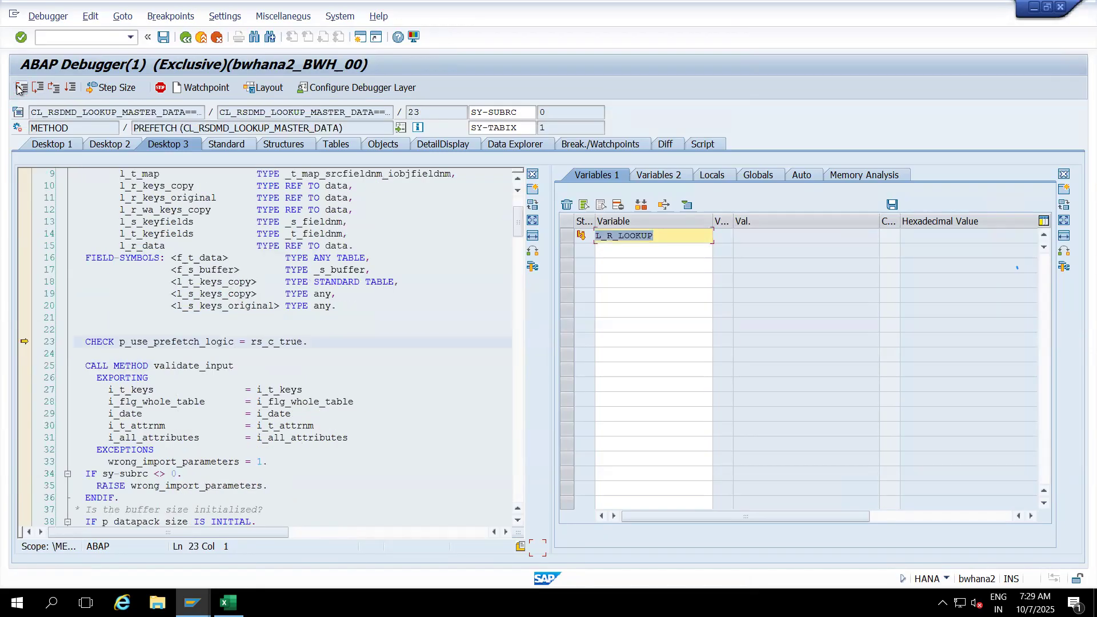
pyautogui.click(21, 88)
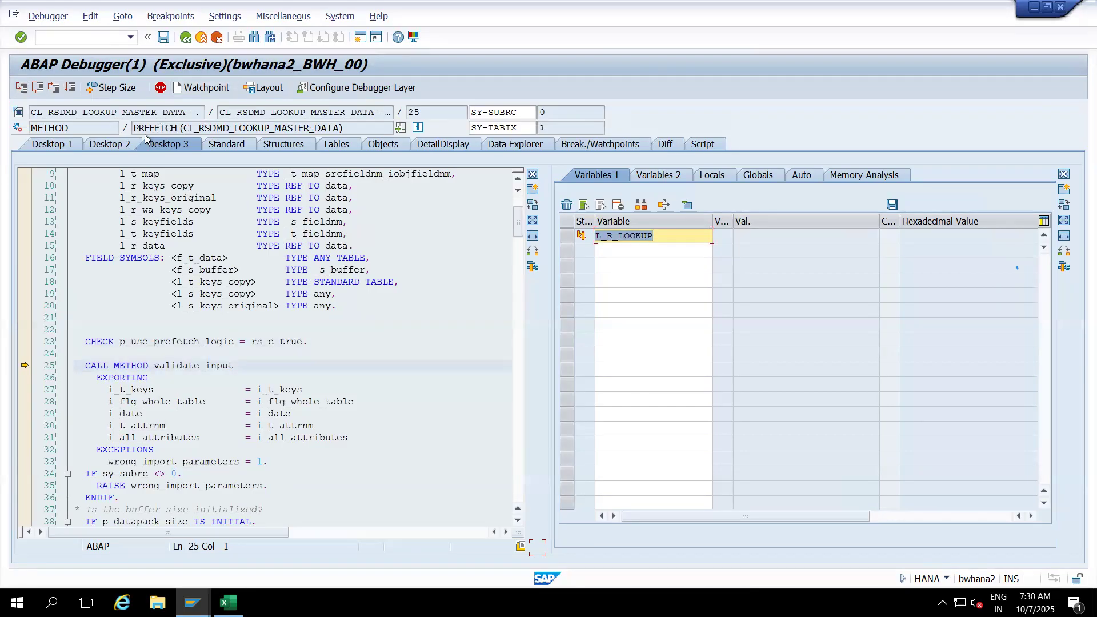
pyautogui.click(21, 88)
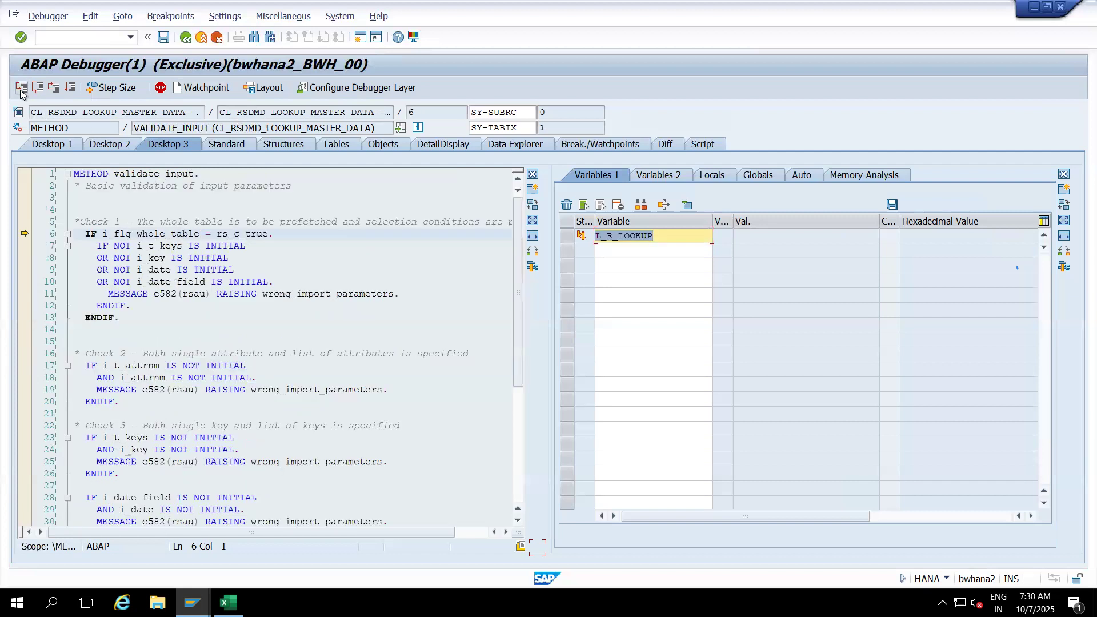
pyautogui.click(21, 88)
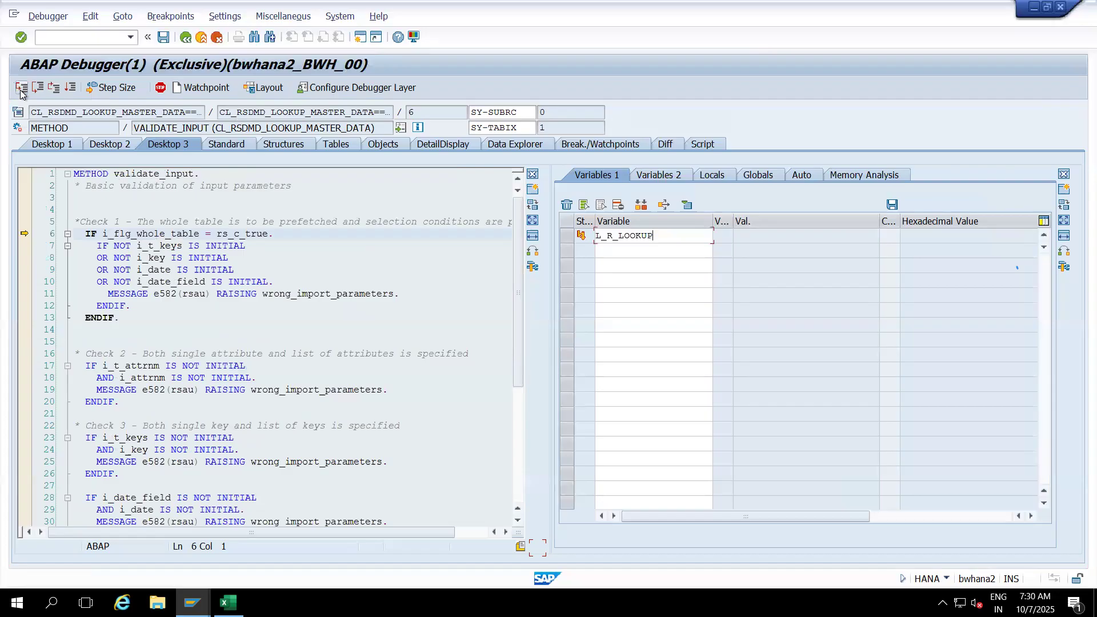
pyautogui.click(20, 89)
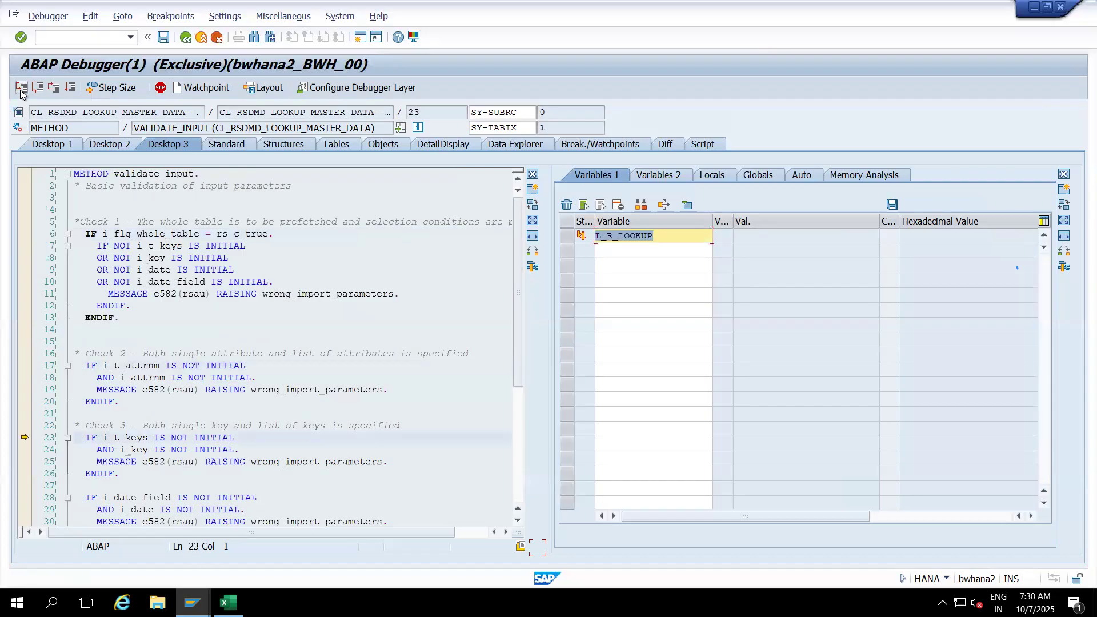
pyautogui.click(20, 89)
pyautogui.click(20, 88)
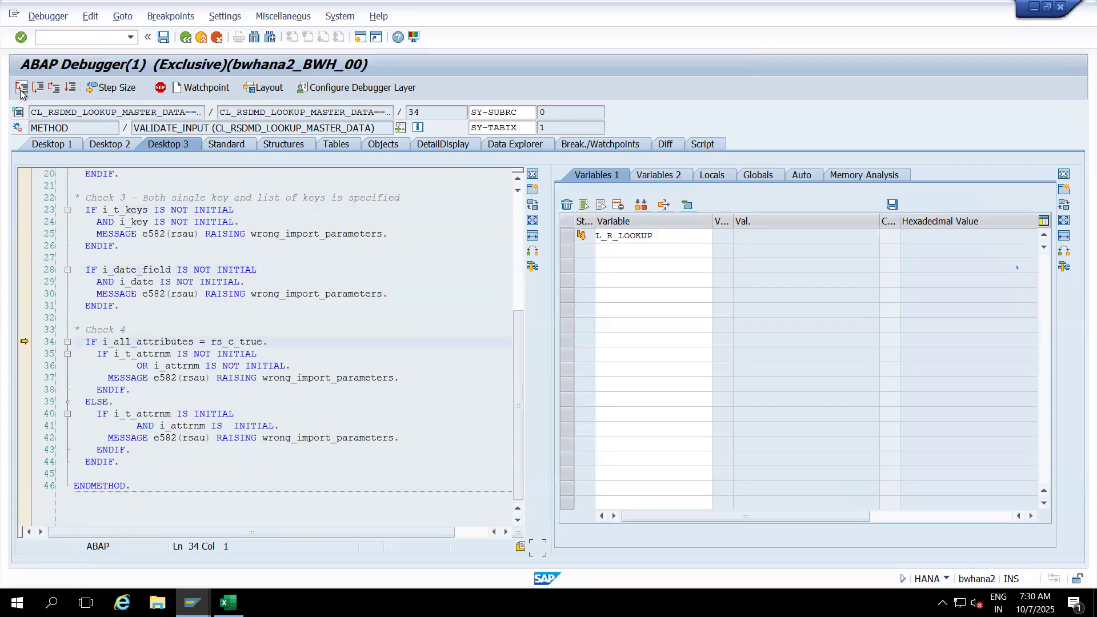
pyautogui.click(20, 88)
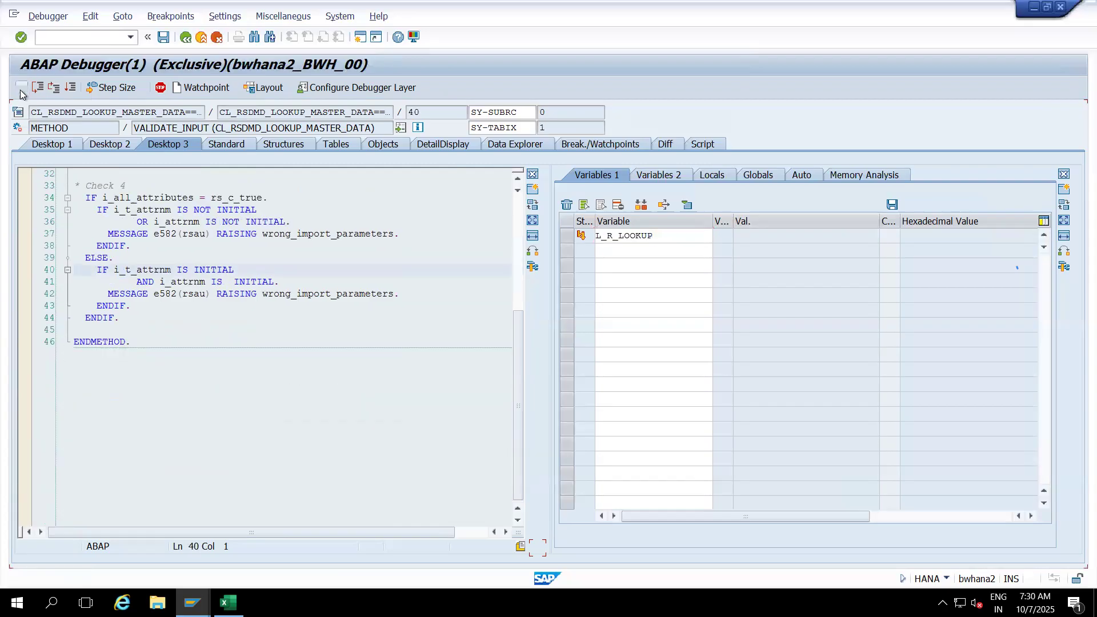
pyautogui.click(20, 89)
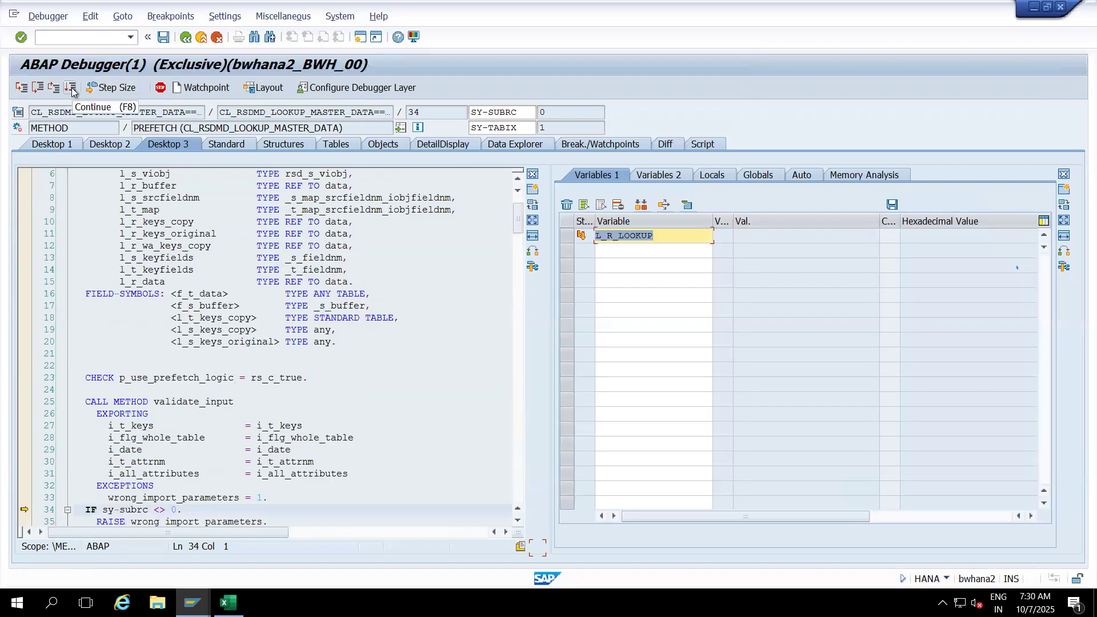
# Continue execution to the breakpoint in method compute_17_1 and add SOURCE_FIELDS-QUANTITY, SOURCE_FIELDS-AMOUNT and RESULT to the watched variables with their full names readable
pyautogui.click(72, 91)
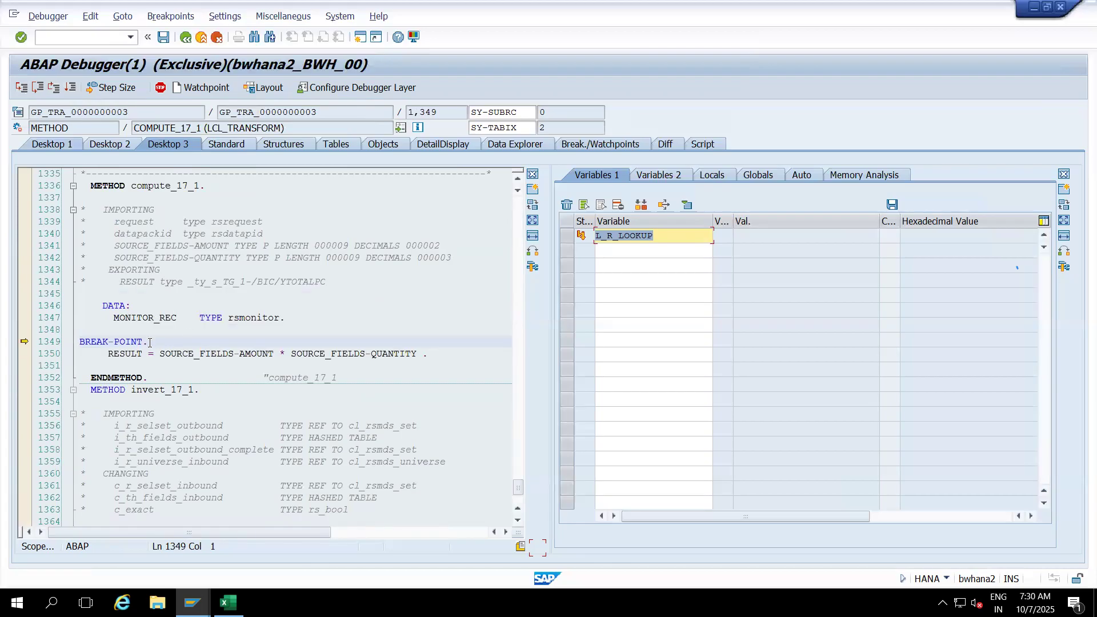
pyautogui.click(389, 354)
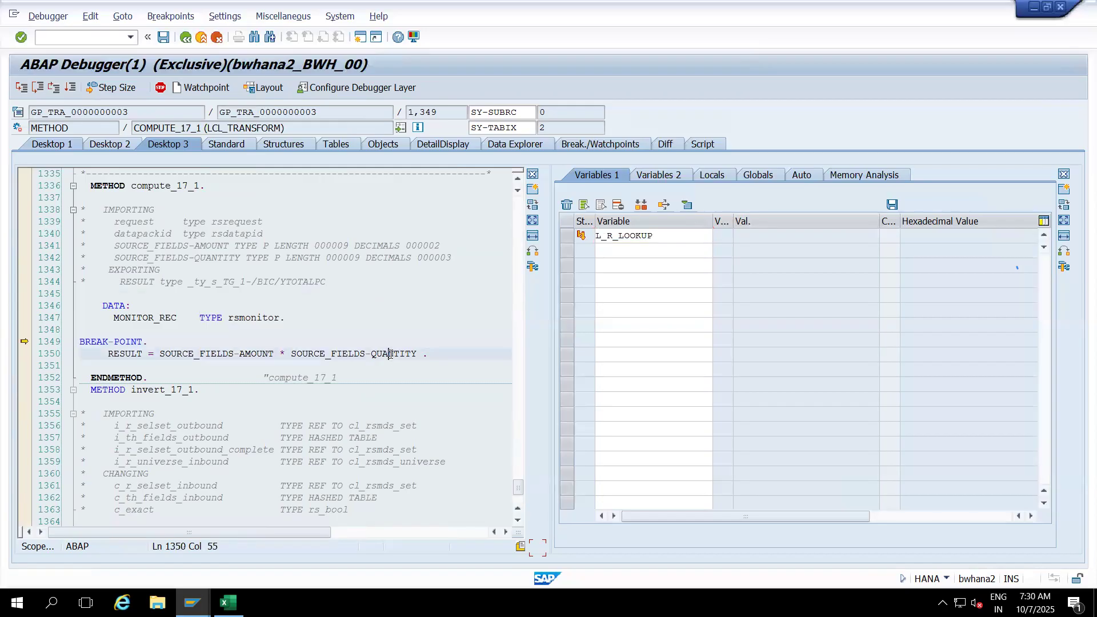
pyautogui.doubleClick(390, 354)
pyautogui.doubleClick(252, 354)
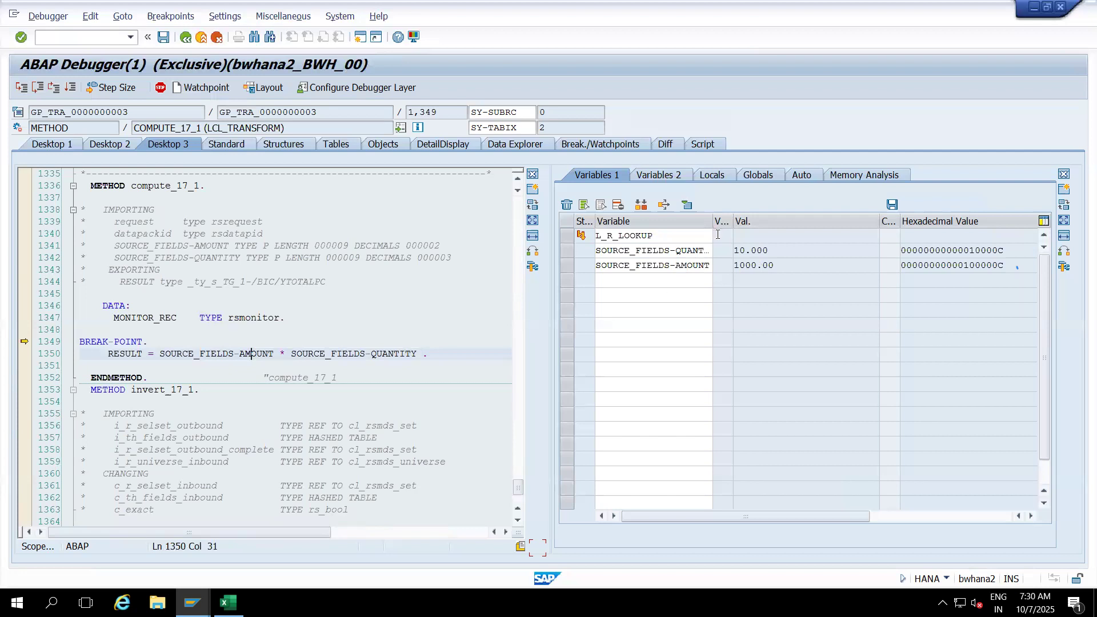
pyautogui.moveTo(711, 217); pyautogui.dragTo(770, 217)
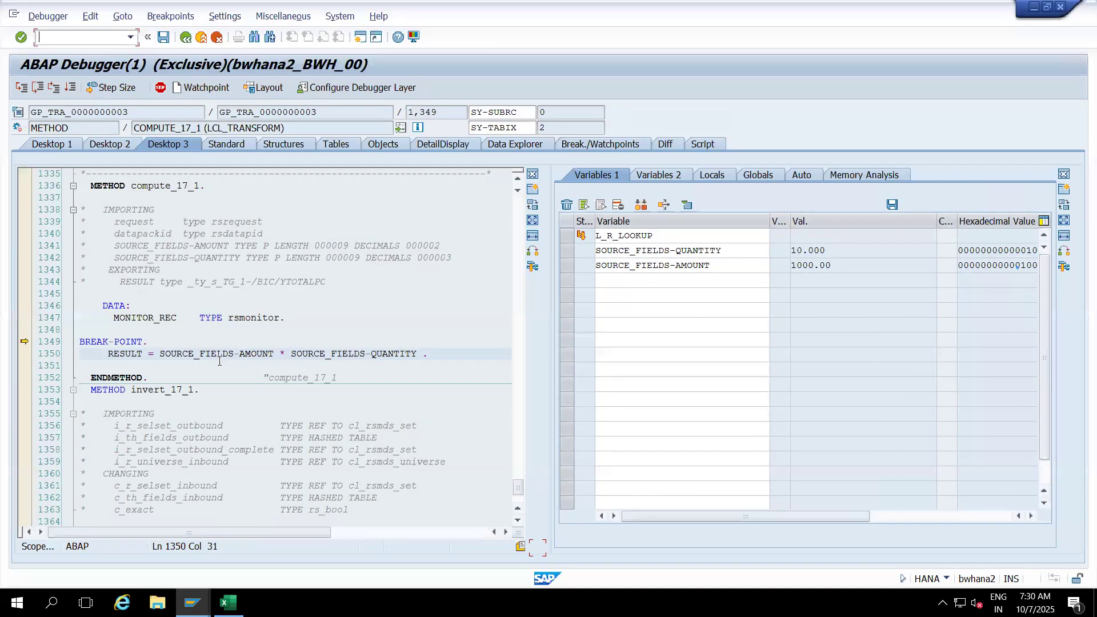
pyautogui.doubleClick(132, 354)
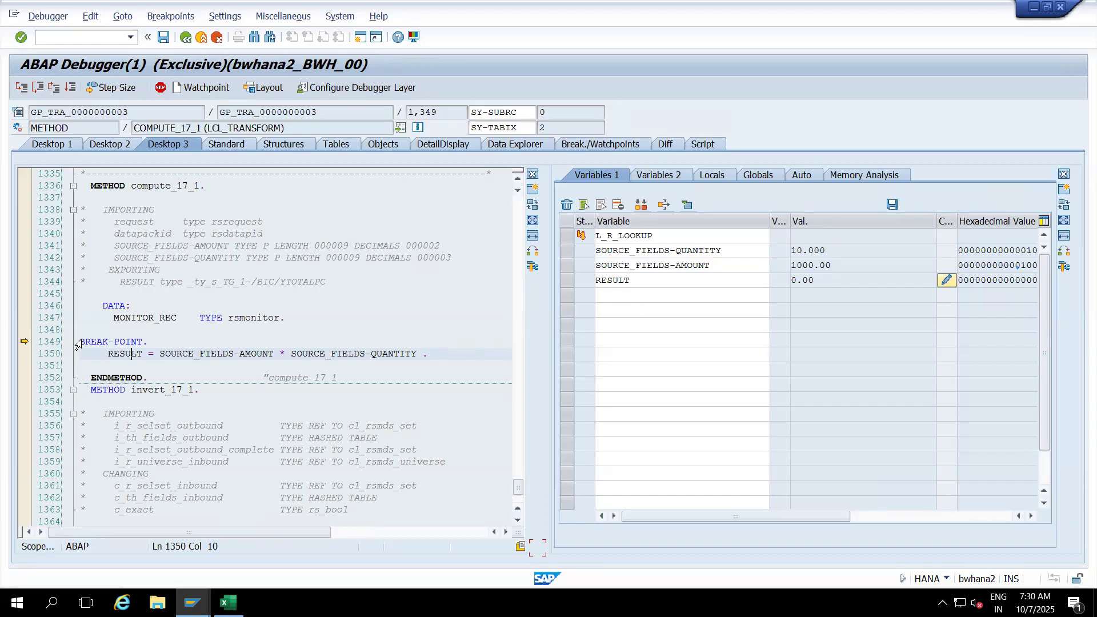
pyautogui.click(153, 341)
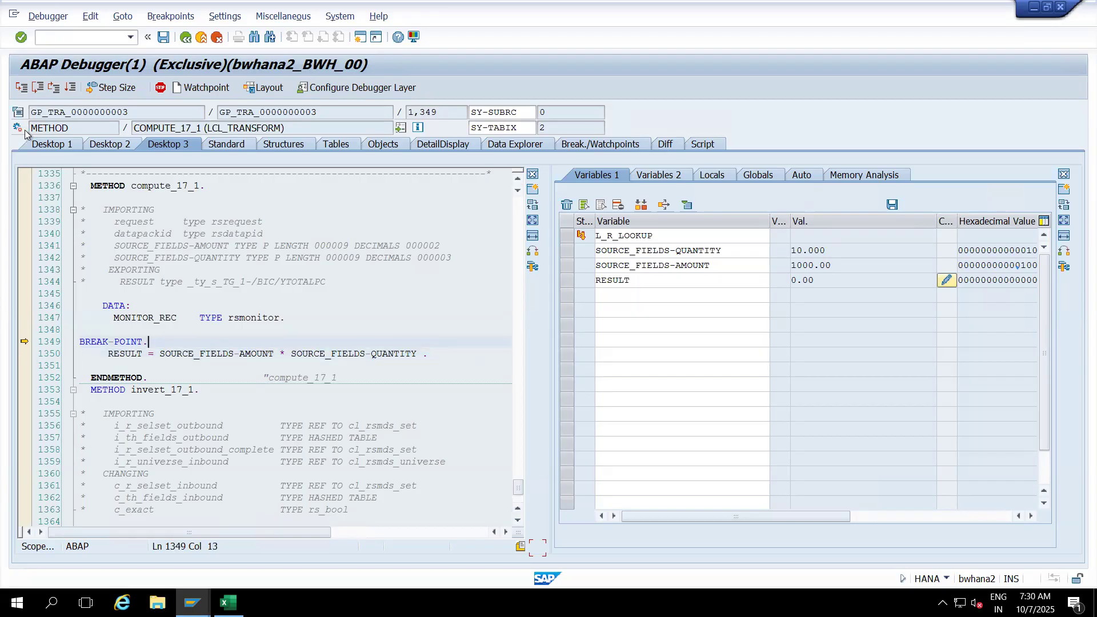
# Single-step past BREAK-POINT and execute the RESULT = AMOUNT * QUANTITY statement for the first record, stopping at ENDMETHOD
pyautogui.click(21, 88)
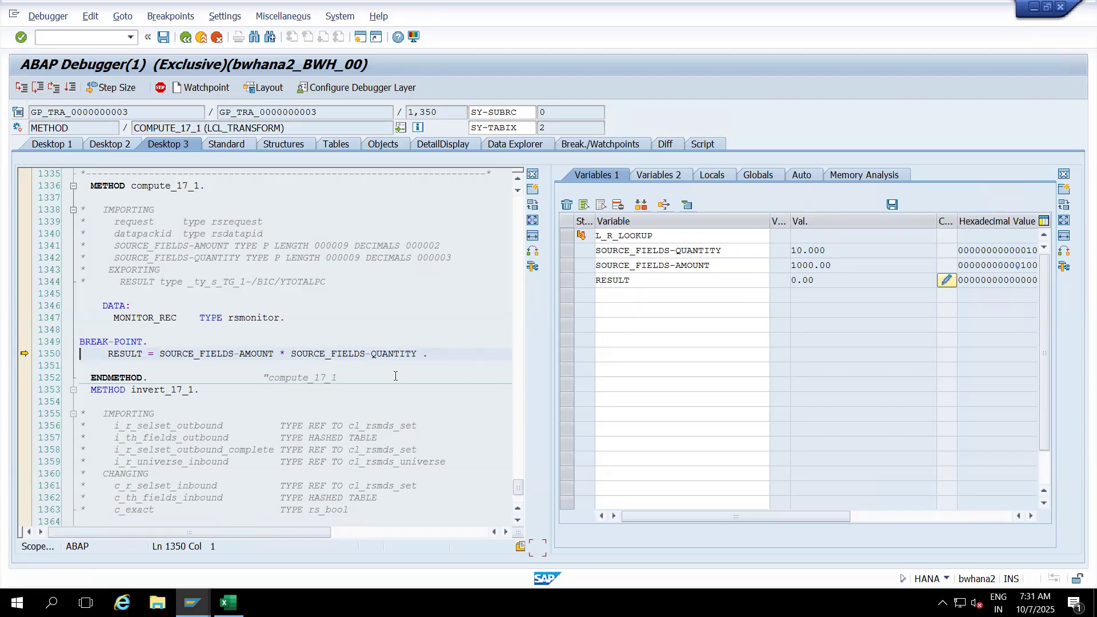
pyautogui.click(438, 355)
pyautogui.moveTo(439, 355); pyautogui.dragTo(231, 365)
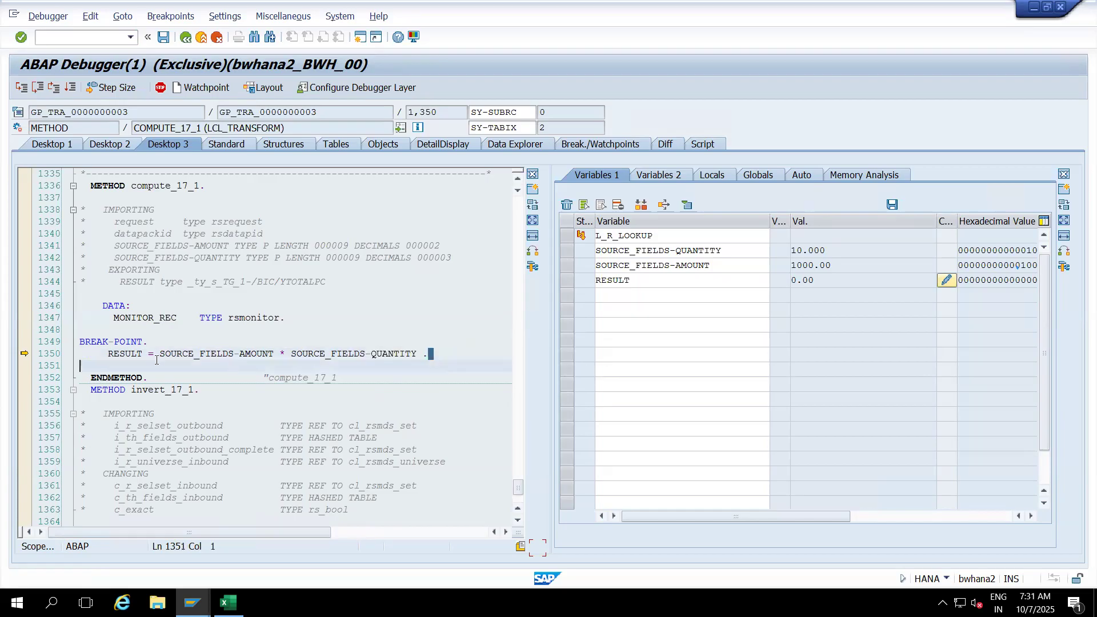
pyautogui.moveTo(150, 342); pyautogui.dragTo(72, 343)
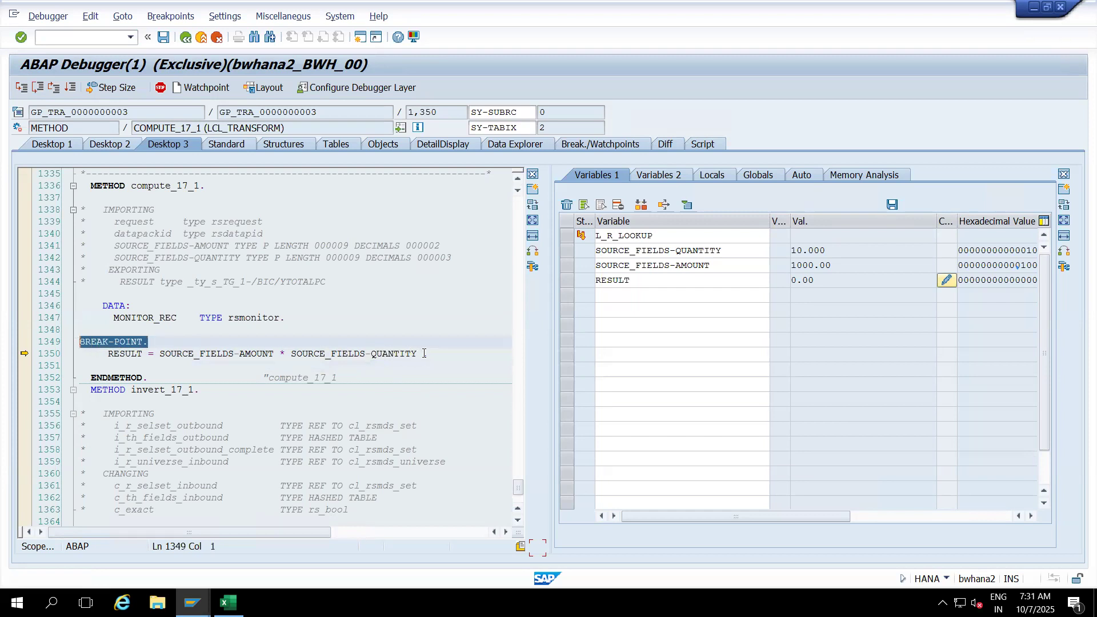
pyautogui.moveTo(433, 353); pyautogui.dragTo(100, 359)
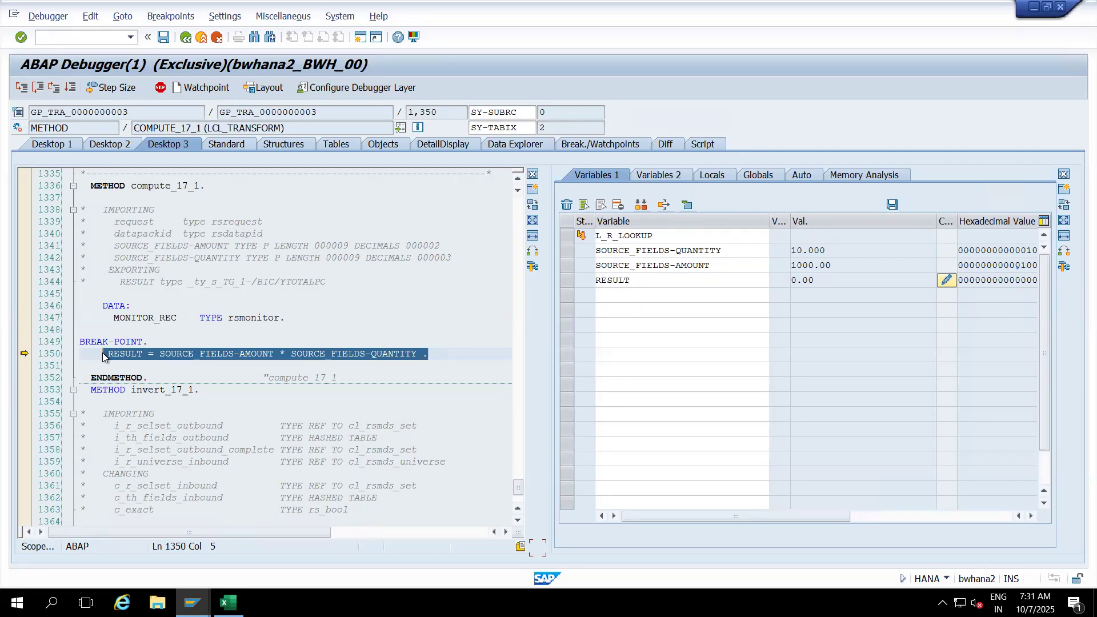
pyautogui.click(102, 353)
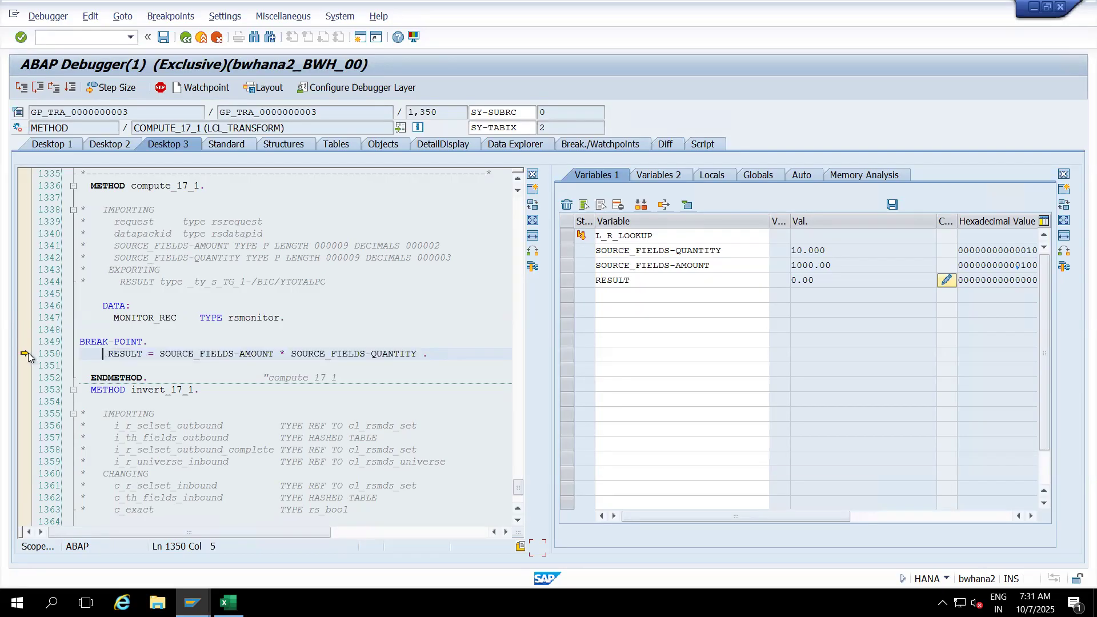
pyautogui.click(22, 89)
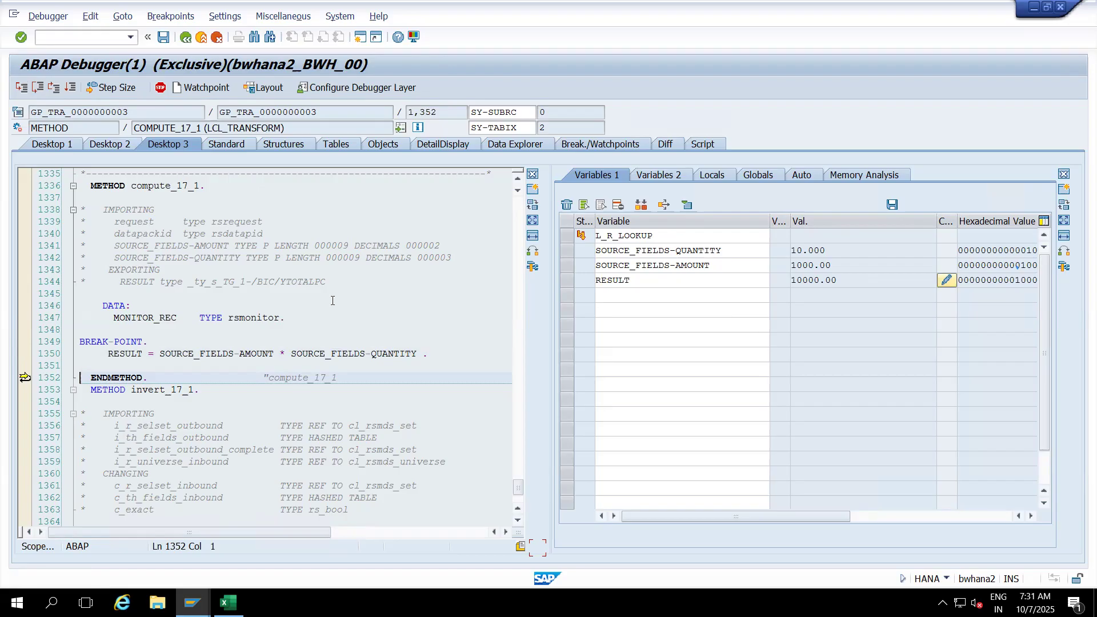
# Continue to the compute_17_1 breakpoint for the second record and single-step through its RESULT calculation
pyautogui.click(23, 89)
pyautogui.click(23, 90)
pyautogui.click(71, 89)
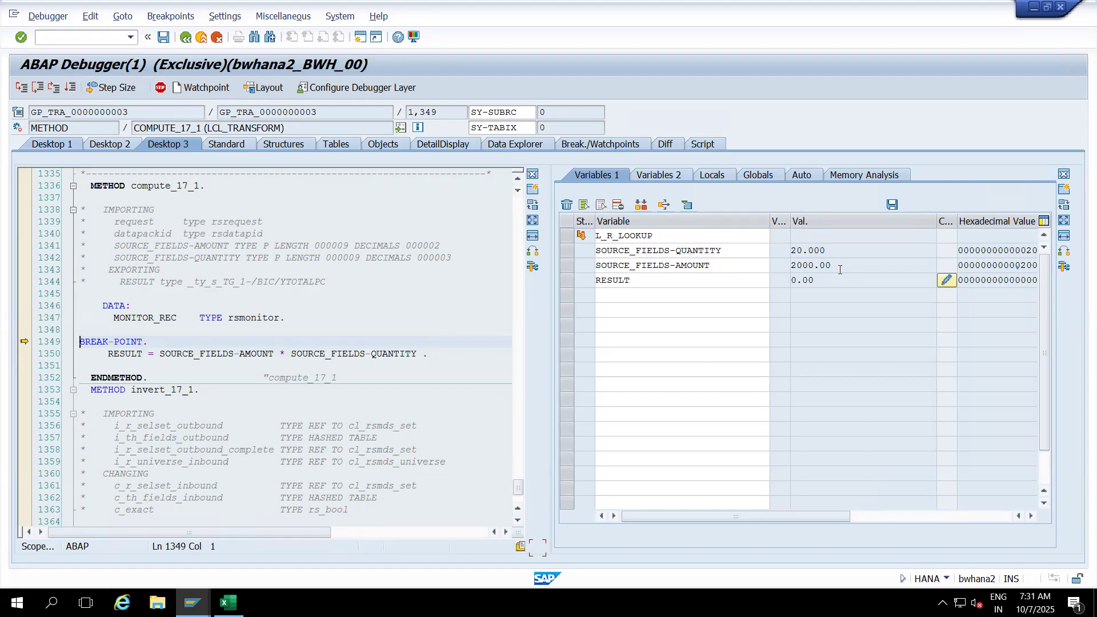
pyautogui.click(170, 341)
pyautogui.click(21, 89)
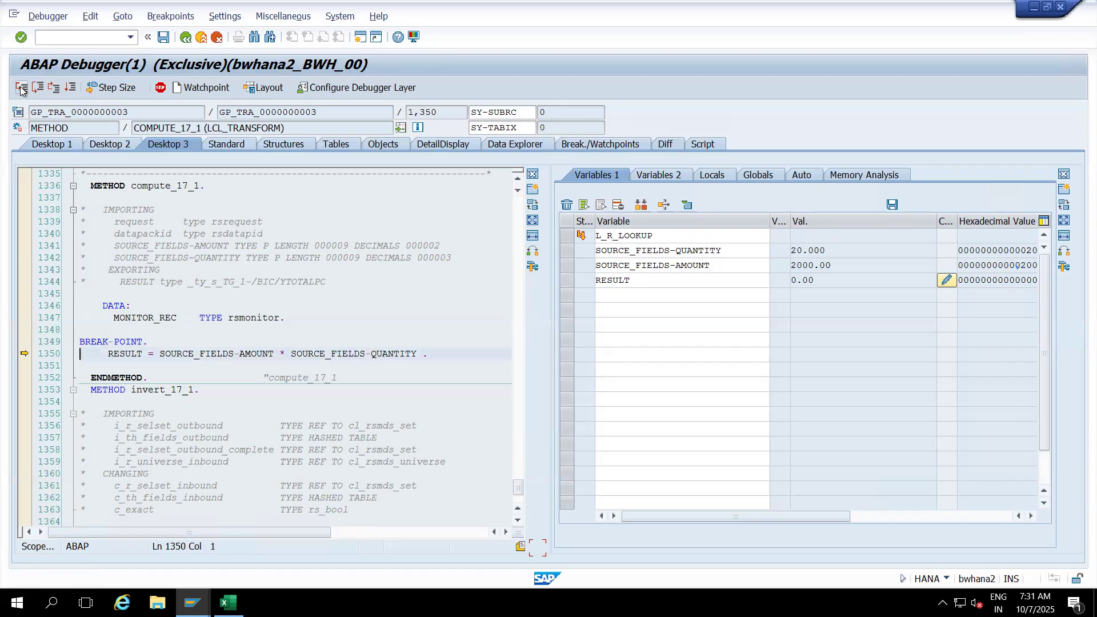
pyautogui.click(21, 89)
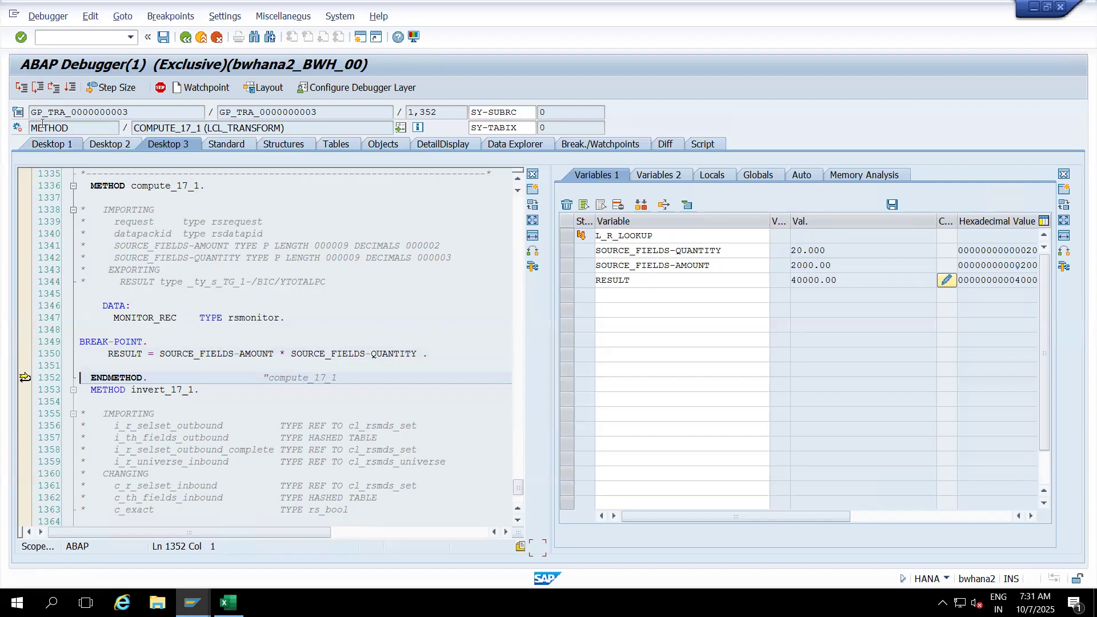
# Leave the second record's calculation, continue to the third record's breakpoint and step through its RESULT calculation to ENDMETHOD
pyautogui.click(21, 88)
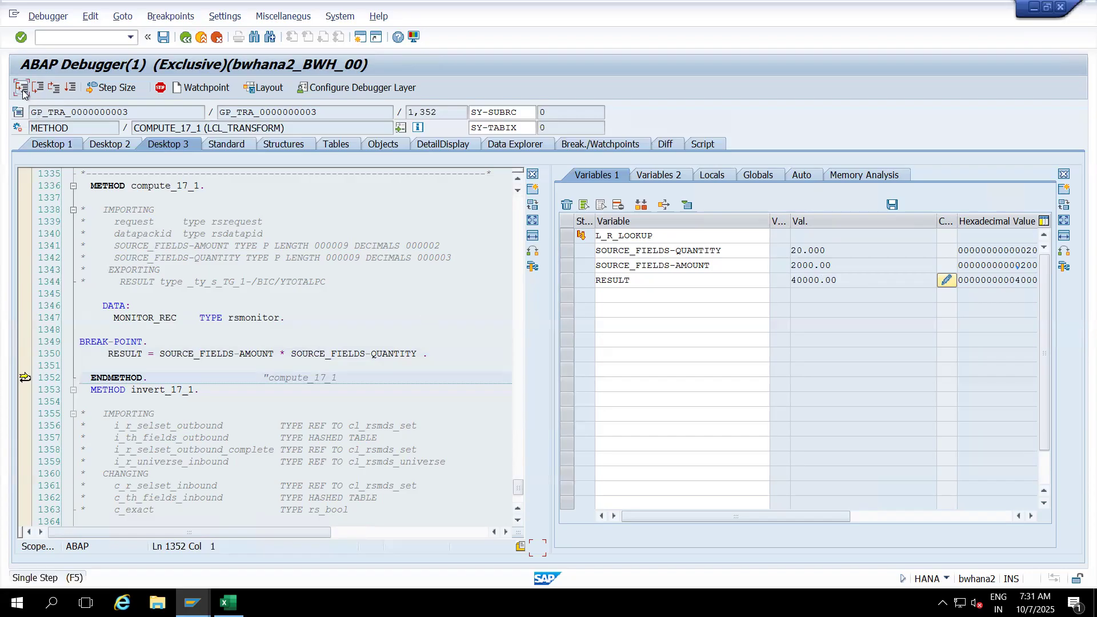
pyautogui.click(69, 89)
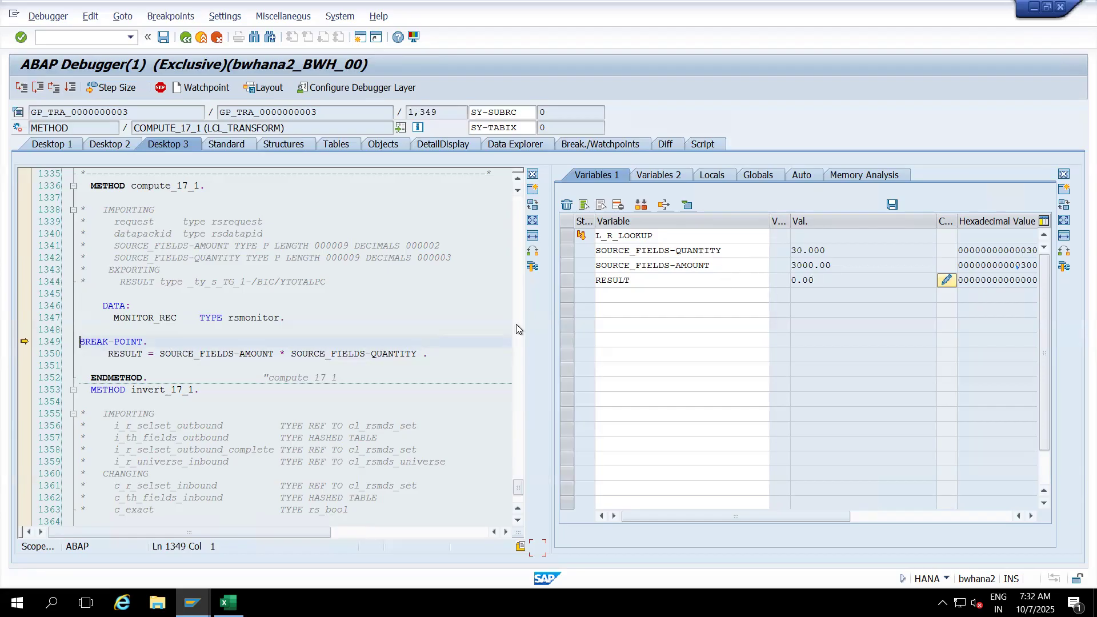
pyautogui.click(22, 88)
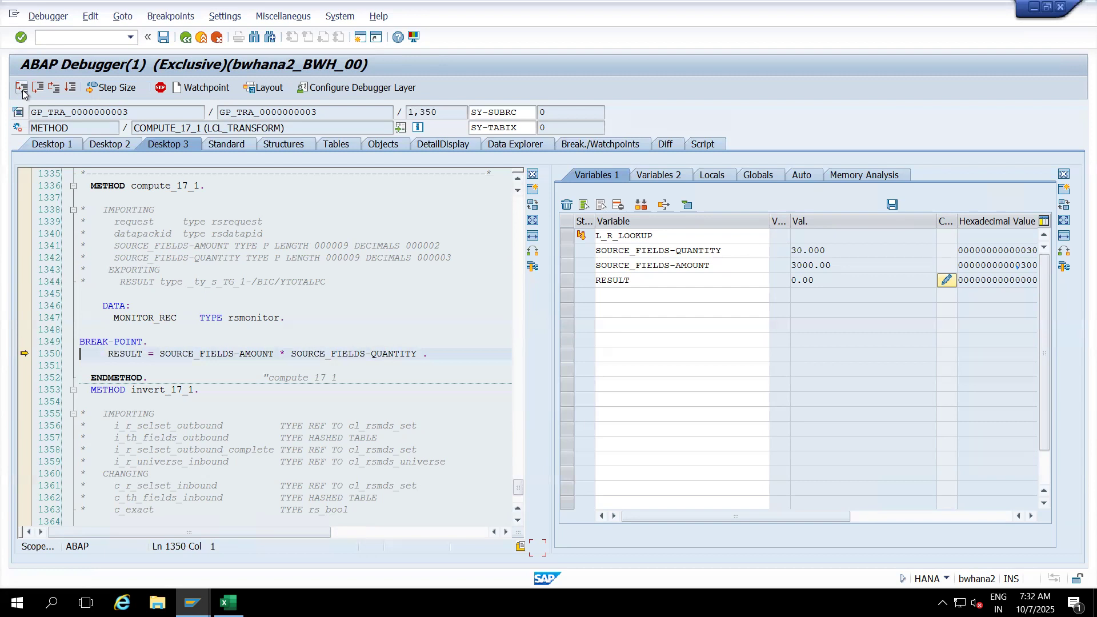
pyautogui.click(22, 90)
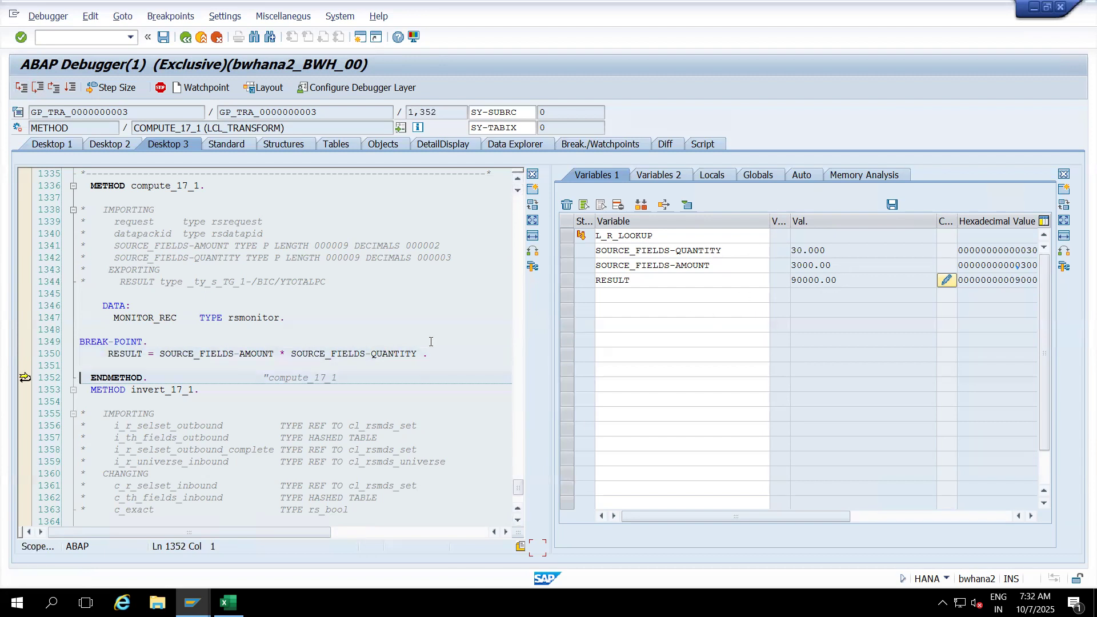
# Continue to the fourth record's breakpoint, single-step through its RESULT calculation, and resume execution to a following compute_17_1 breakpoint stop
pyautogui.click(68, 91)
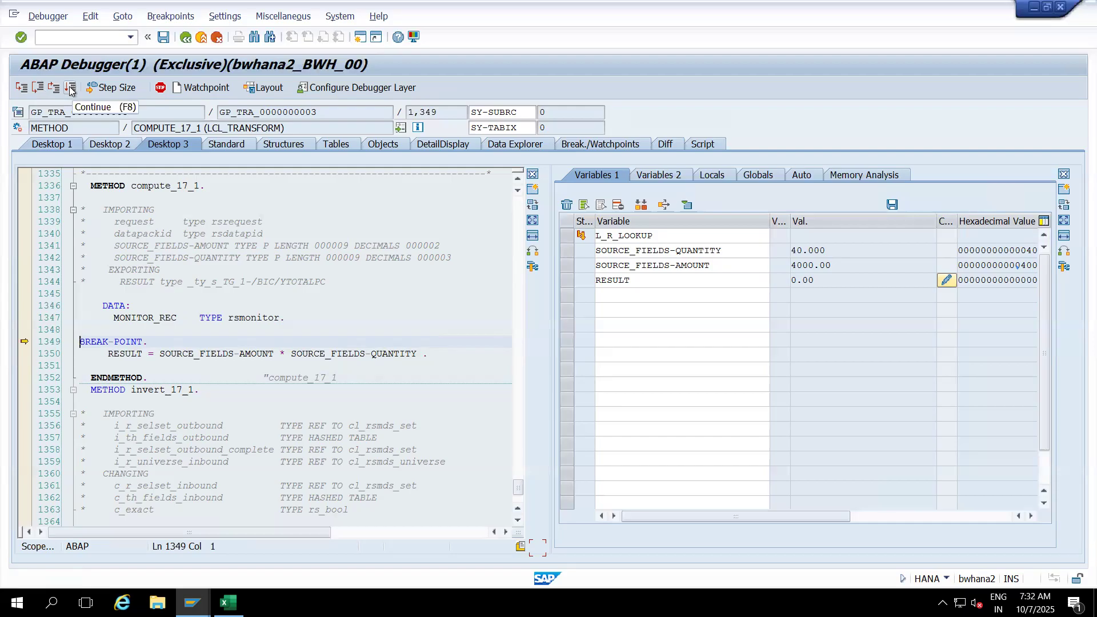
pyautogui.click(22, 90)
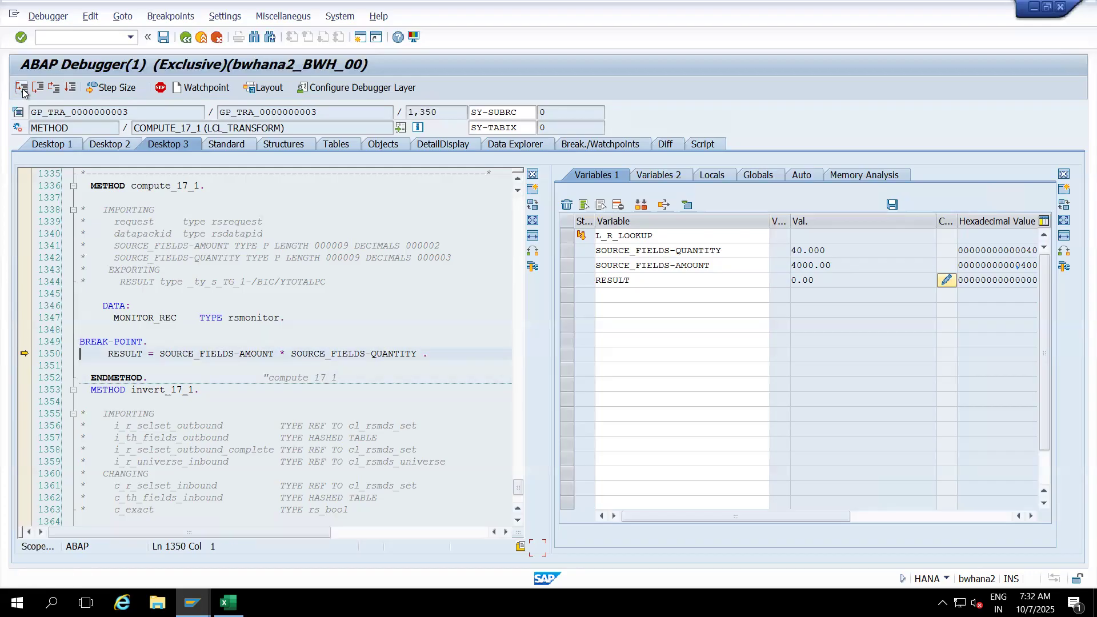
pyautogui.click(22, 90)
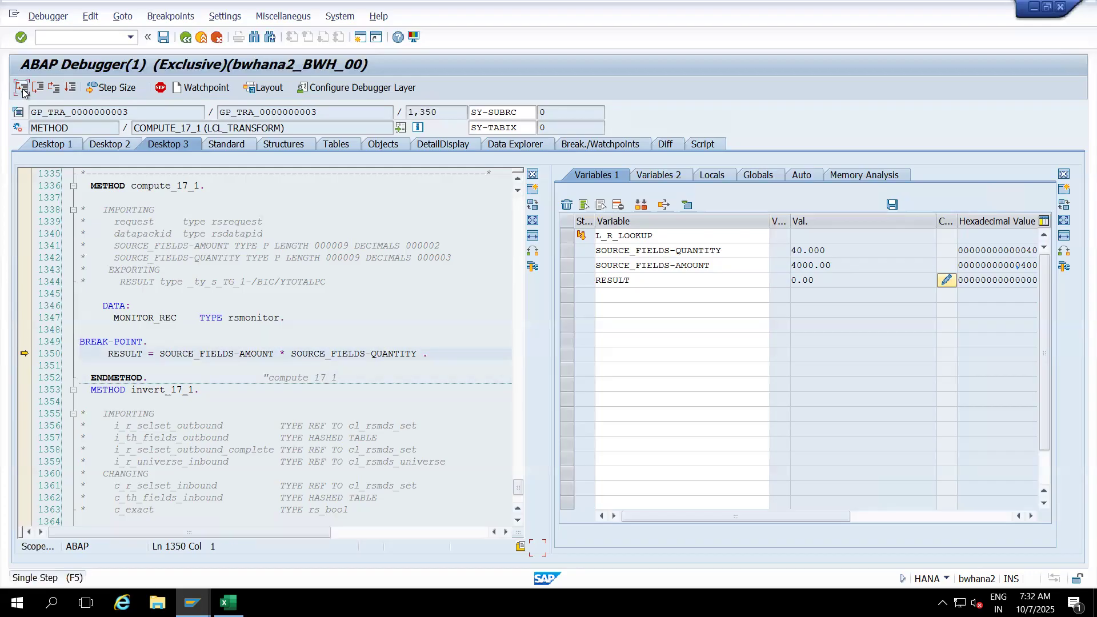
pyautogui.click(72, 89)
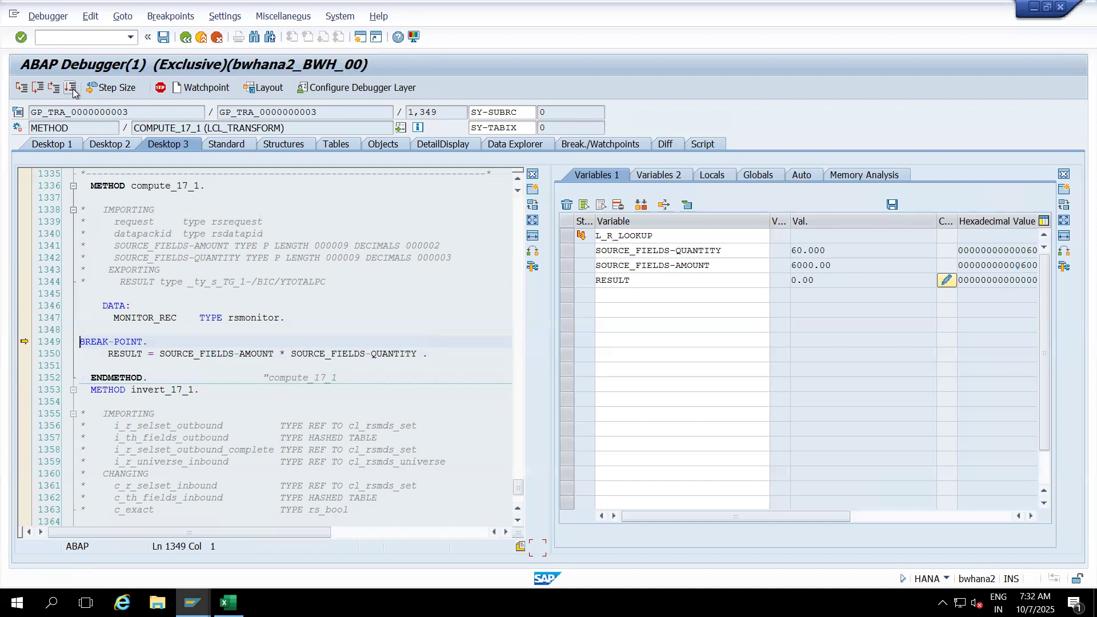
# Continue through the remaining records' compute_17_1 breakpoints and single-step through the last record's RESULT calculation to ENDMETHOD
pyautogui.click(72, 89)
pyautogui.click(72, 89)
pyautogui.click(72, 89)
pyautogui.click(72, 89)
pyautogui.click(72, 89)
pyautogui.click(72, 89)
pyautogui.click(72, 89)
pyautogui.click(72, 89)
pyautogui.click(72, 89)
pyautogui.click(72, 89)
pyautogui.click(72, 90)
pyautogui.click(72, 89)
pyautogui.click(72, 89)
pyautogui.click(72, 89)
pyautogui.click(72, 89)
pyautogui.click(22, 89)
pyautogui.click(23, 89)
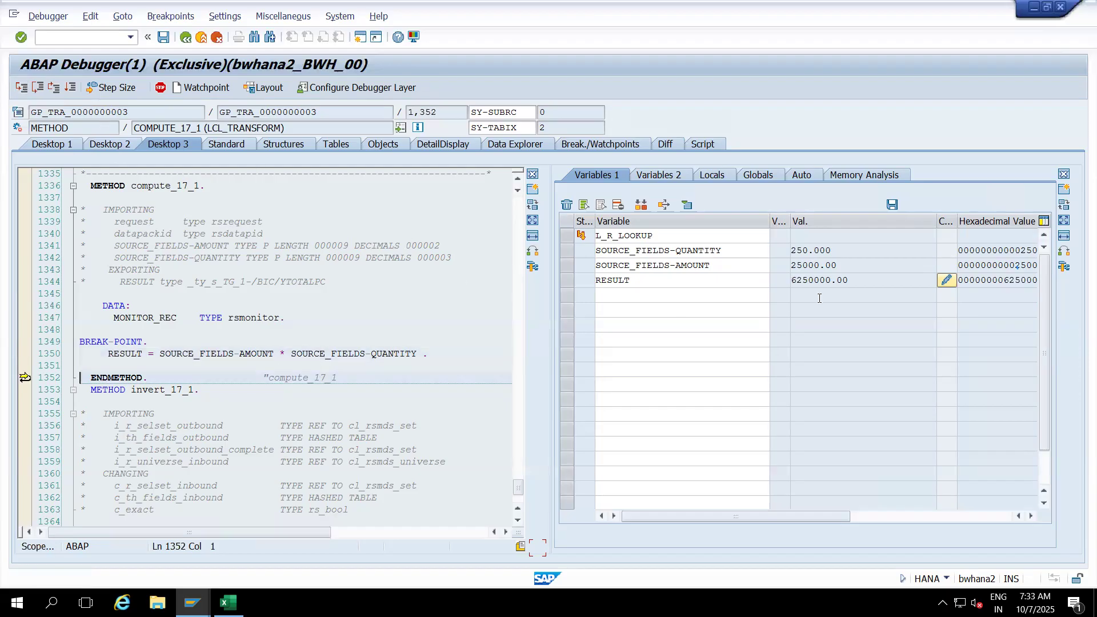
# Resume execution past the After Transformation breakpoint to finish the simulation, and check the request's Data Records Inserted and processing mode
pyautogui.click(73, 90)
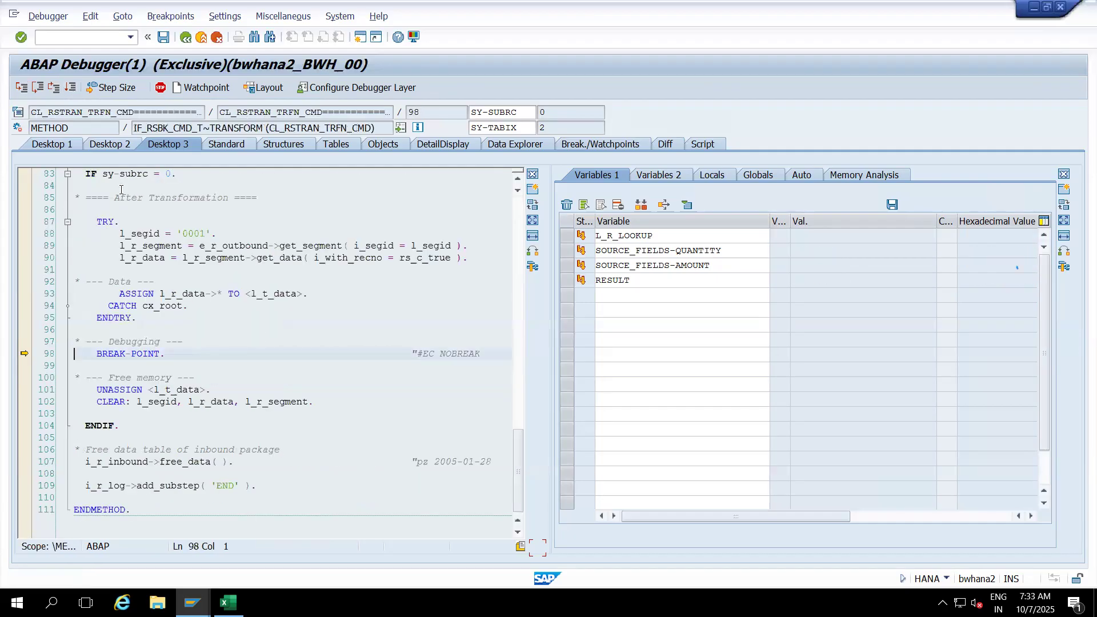
pyautogui.click(70, 87)
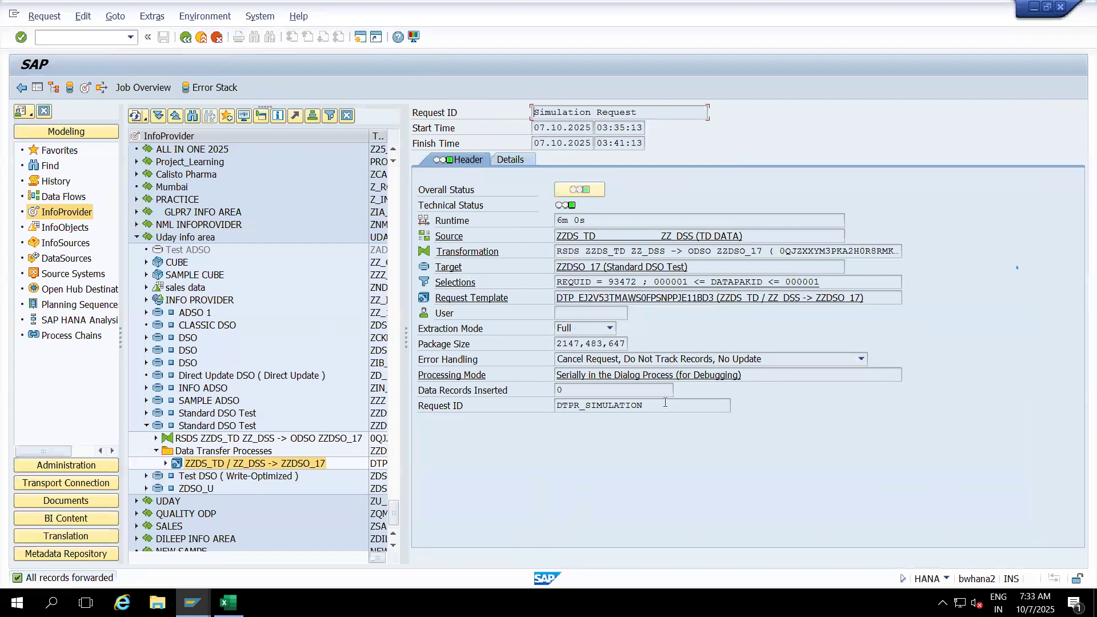
pyautogui.moveTo(593, 390); pyautogui.dragTo(540, 391)
pyautogui.click(764, 378)
# Inspect the simulation request's processing details for Data Package 1 and the update to DataStore Object ZZDSO_17, and leave the monitor
pyautogui.click(506, 159)
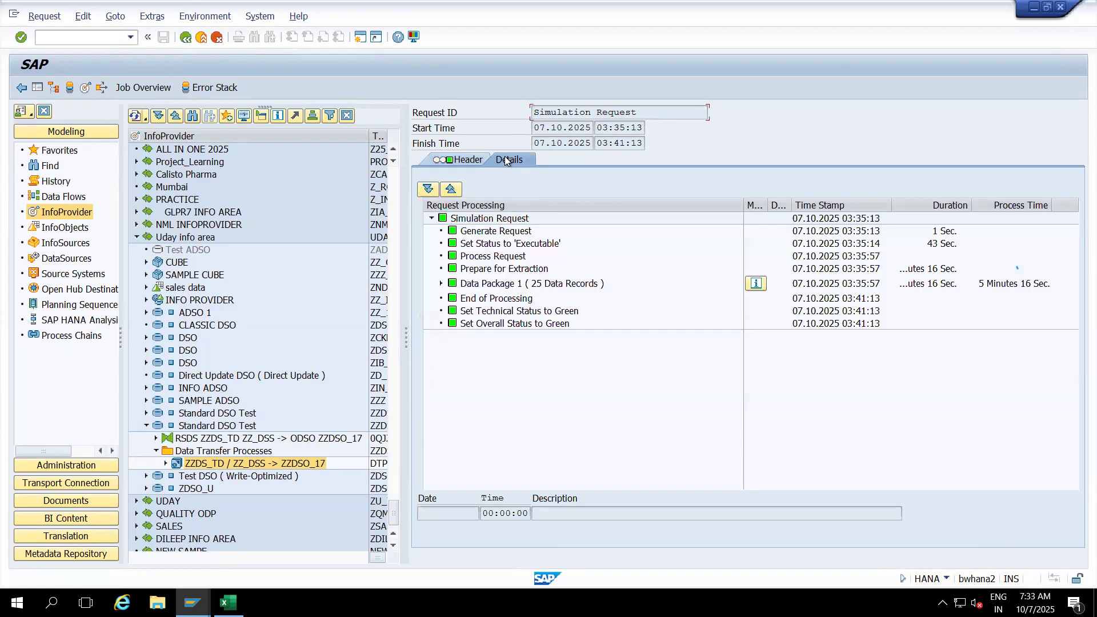
pyautogui.click(441, 283)
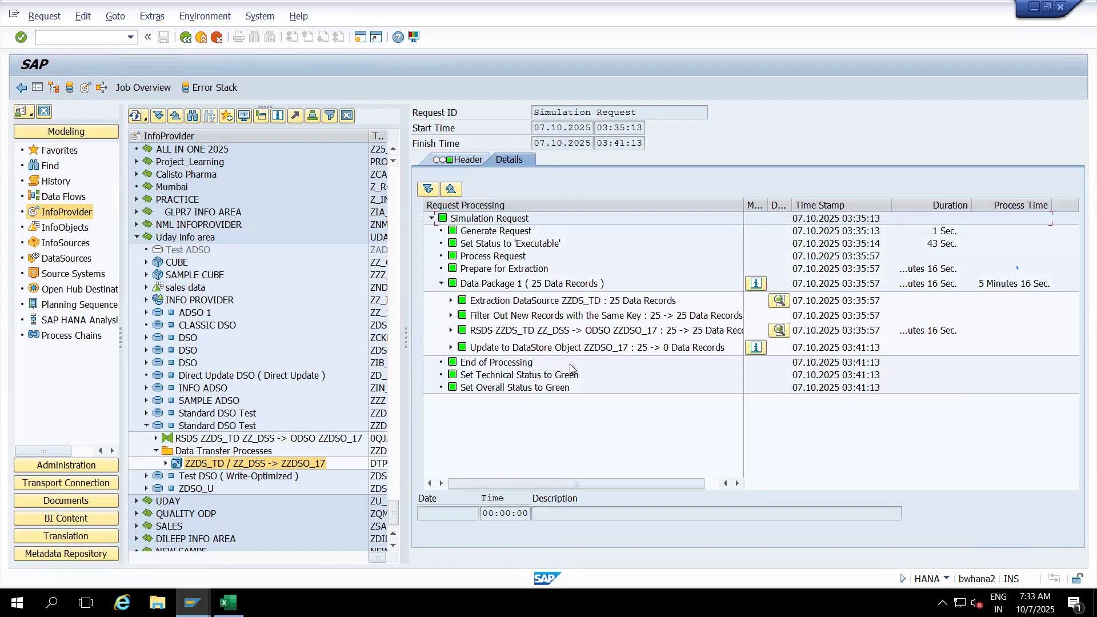
pyautogui.click(674, 349)
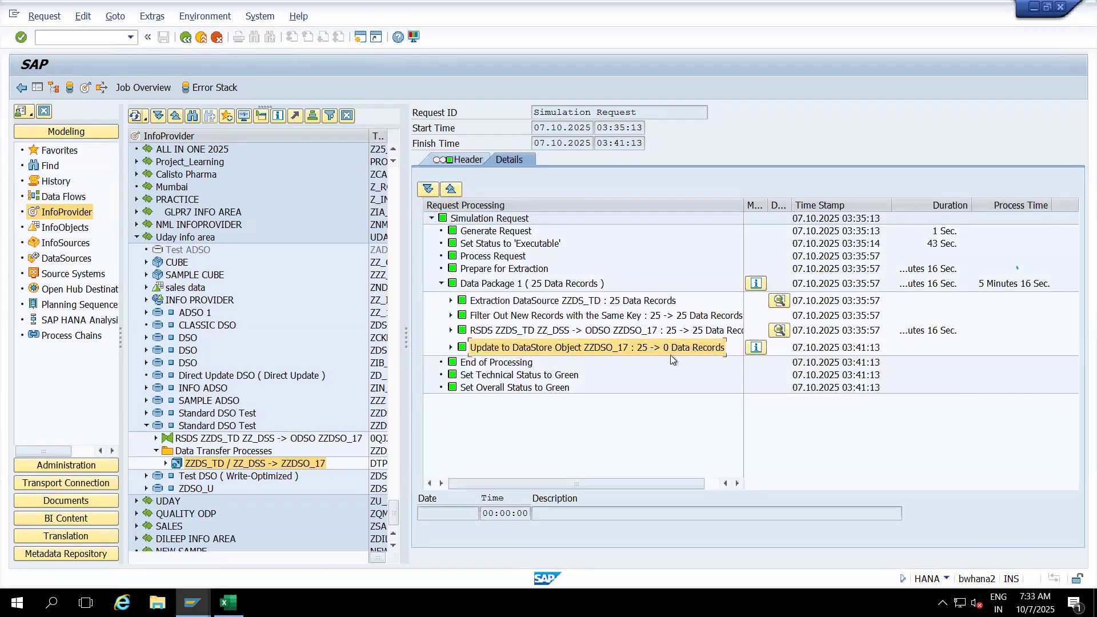
pyautogui.click(450, 347)
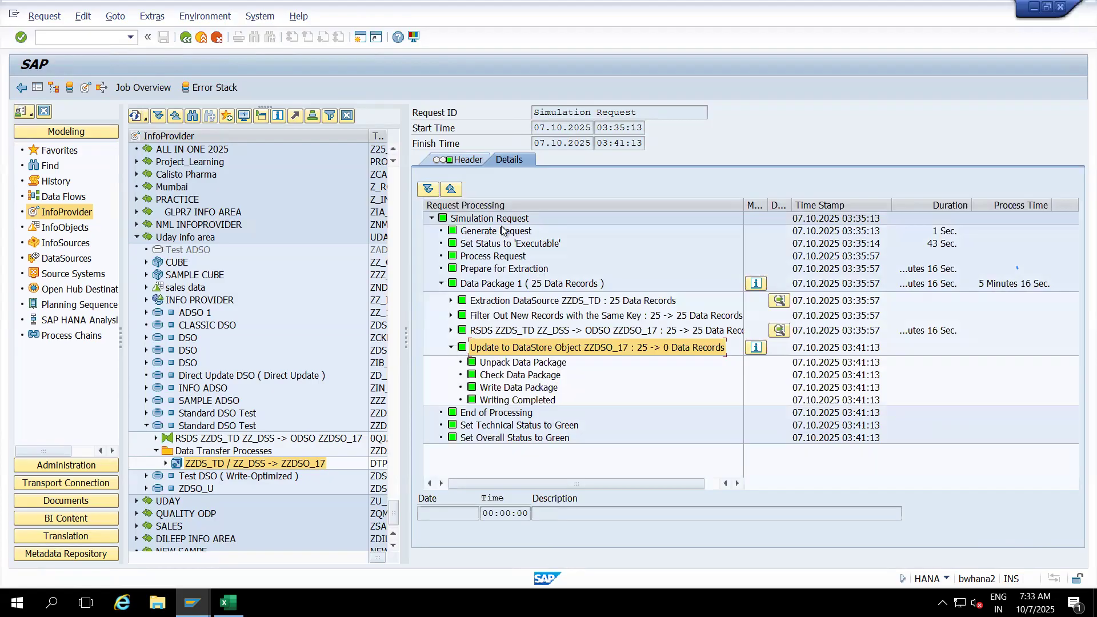
pyautogui.click(202, 38)
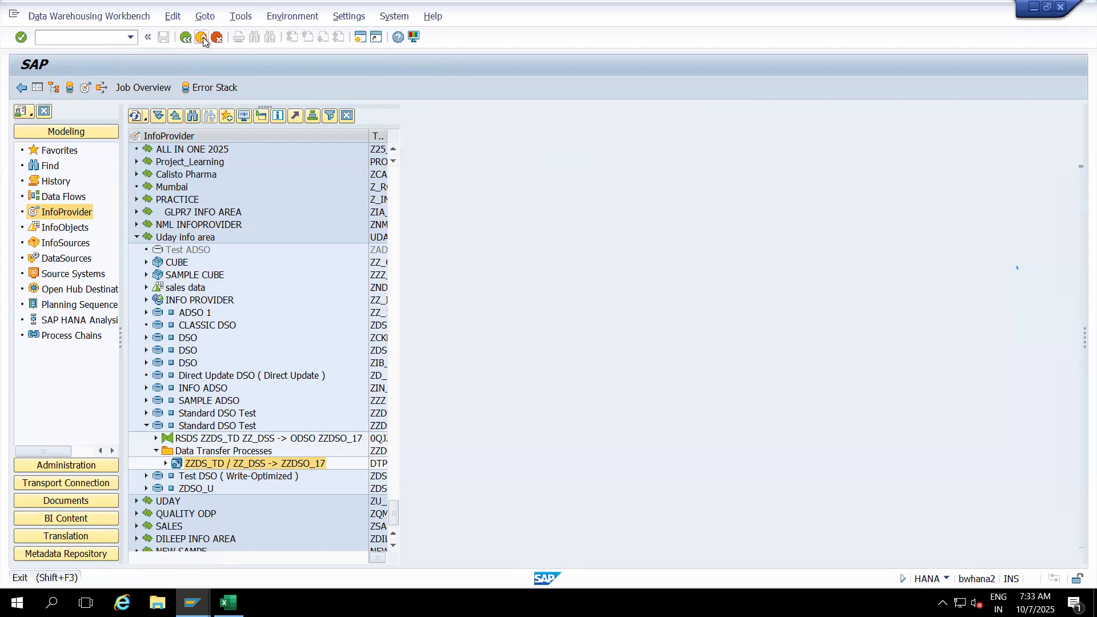
# Reopen the ZZDS_TD / ZZ_DSS -> ZZDSO_17 data transfer process and review its available processing modes
pyautogui.doubleClick(226, 464)
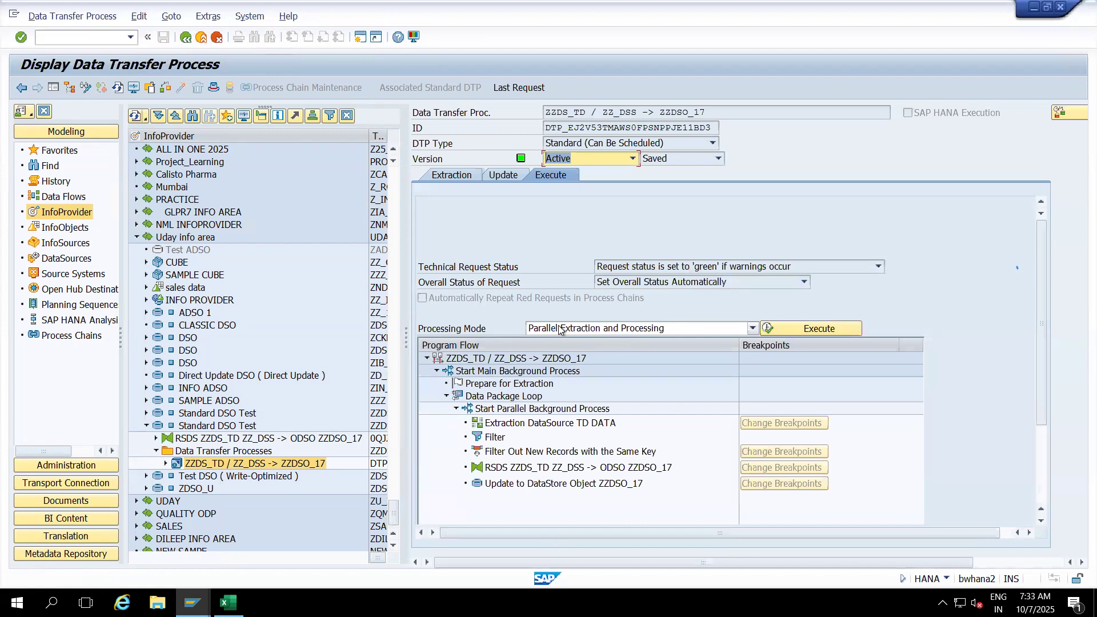
pyautogui.click(750, 328)
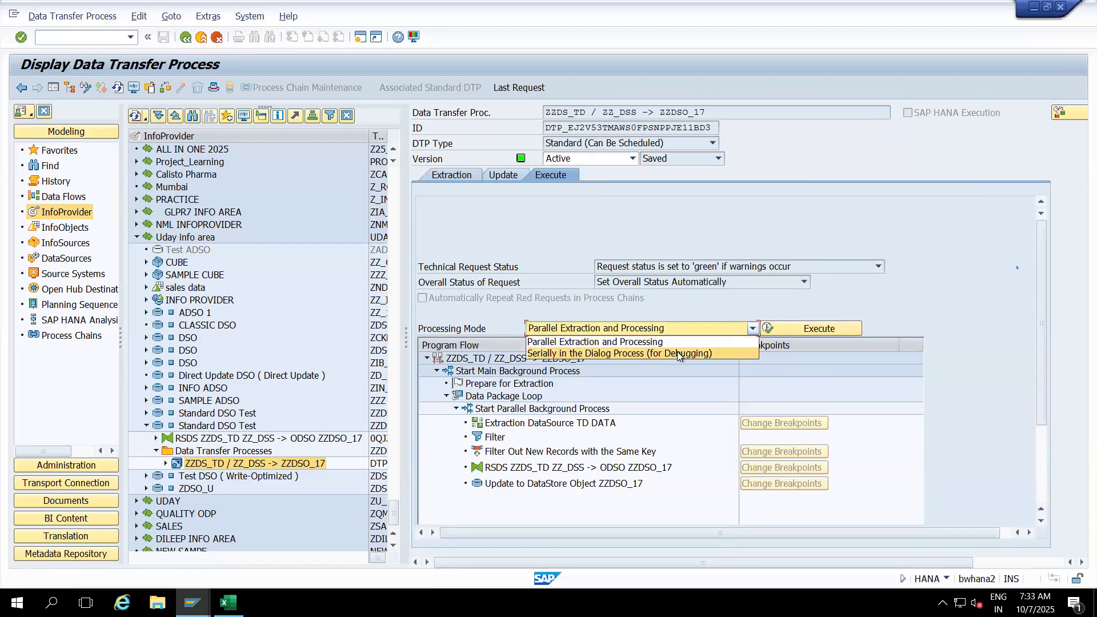
pyautogui.click(542, 216)
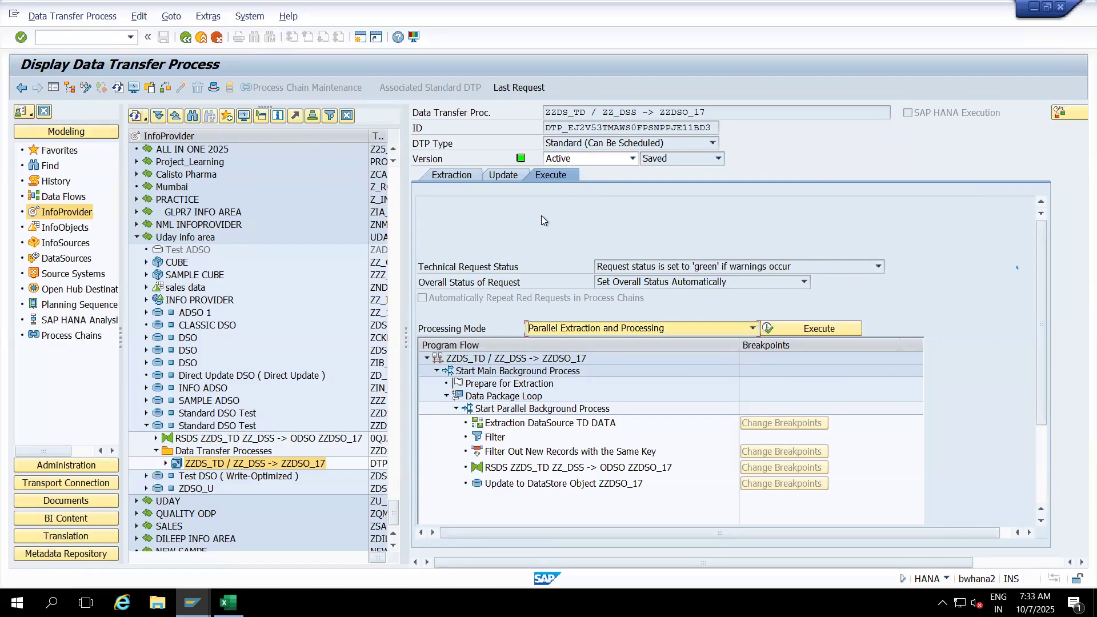
pyautogui.click(598, 328)
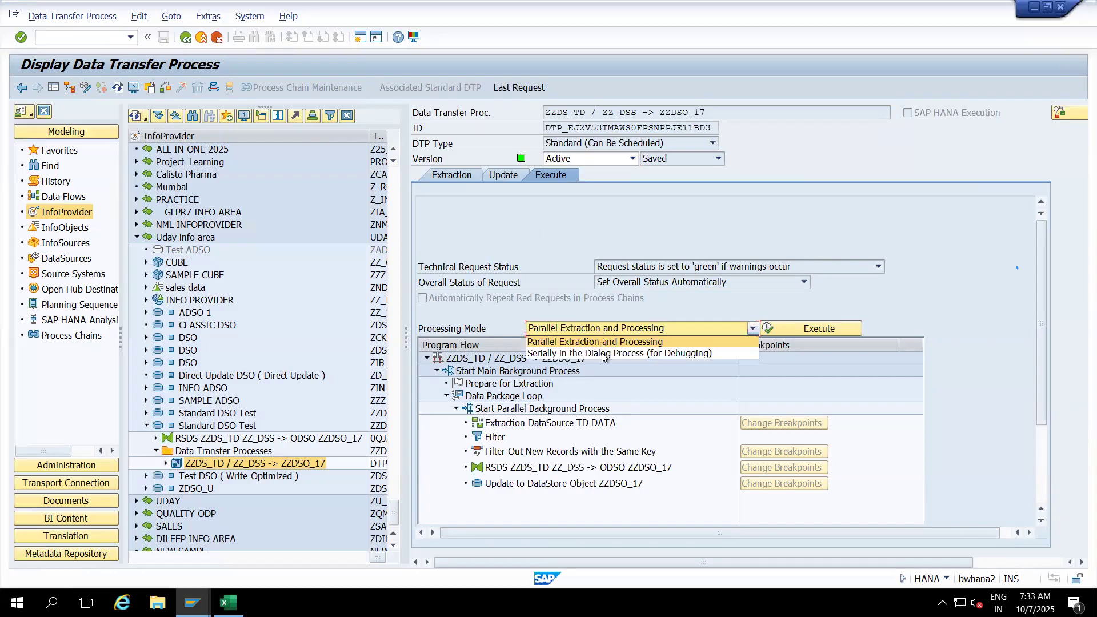
pyautogui.click(545, 245)
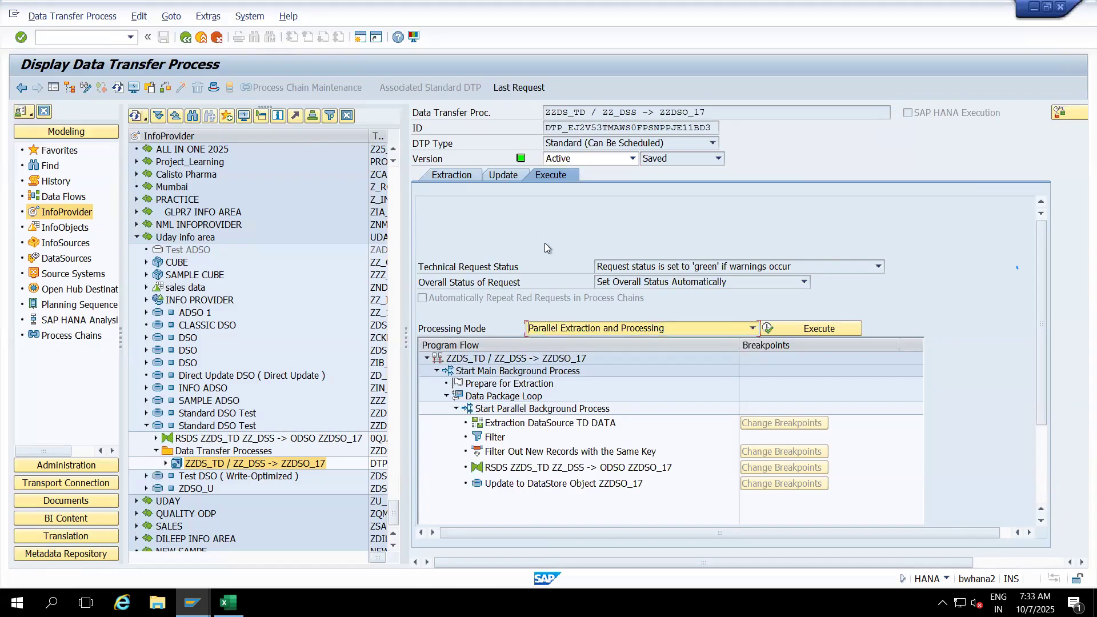
# Review the DTP's extraction source ZZDS_TD and its update target ZZDSO_17
pyautogui.click(468, 179)
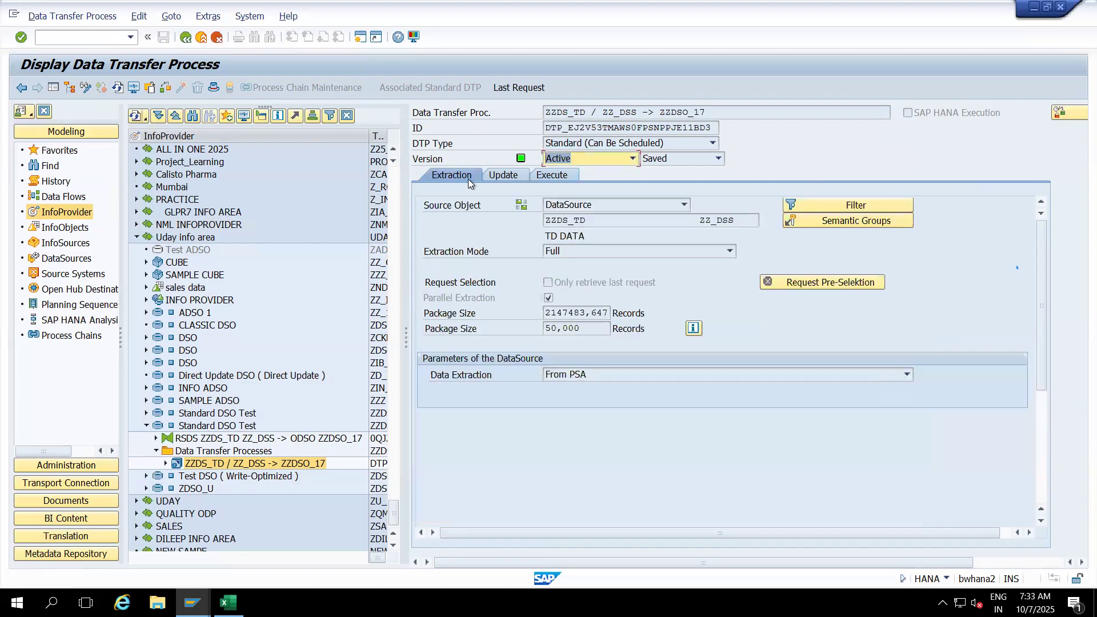
pyautogui.rightClick(578, 219)
pyautogui.click(533, 222)
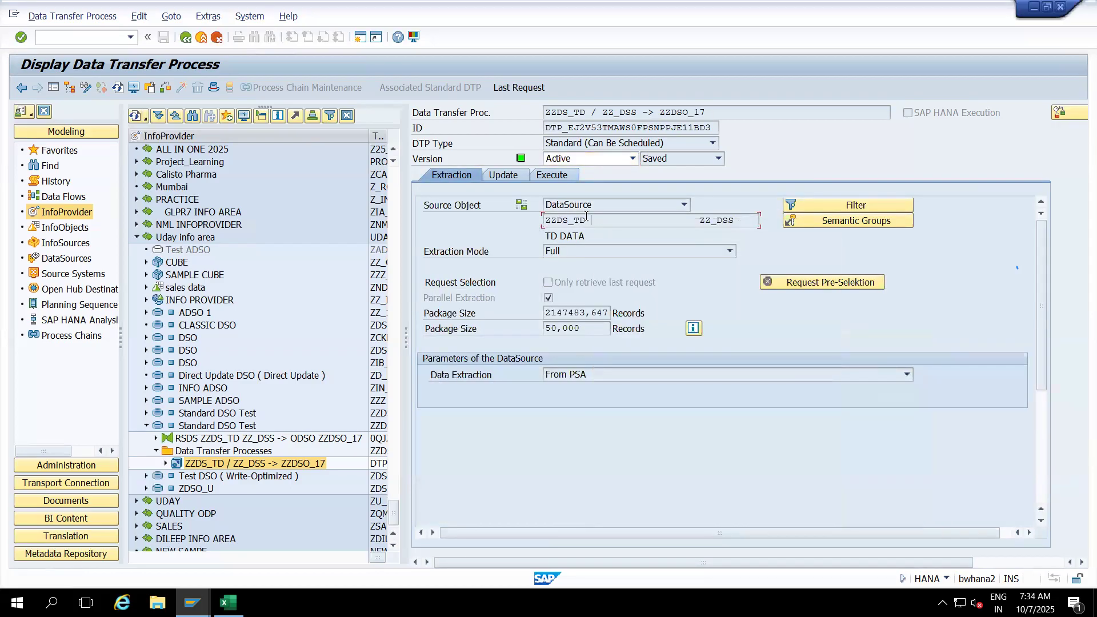
pyautogui.moveTo(597, 220); pyautogui.dragTo(522, 219)
pyautogui.click(503, 175)
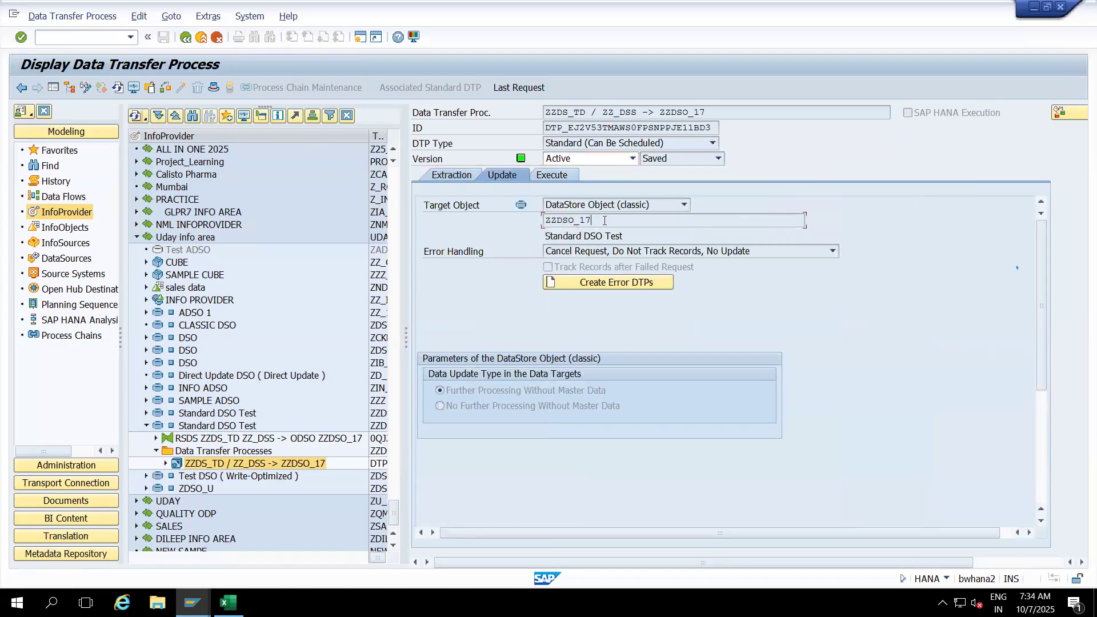
pyautogui.moveTo(604, 221); pyautogui.dragTo(505, 223)
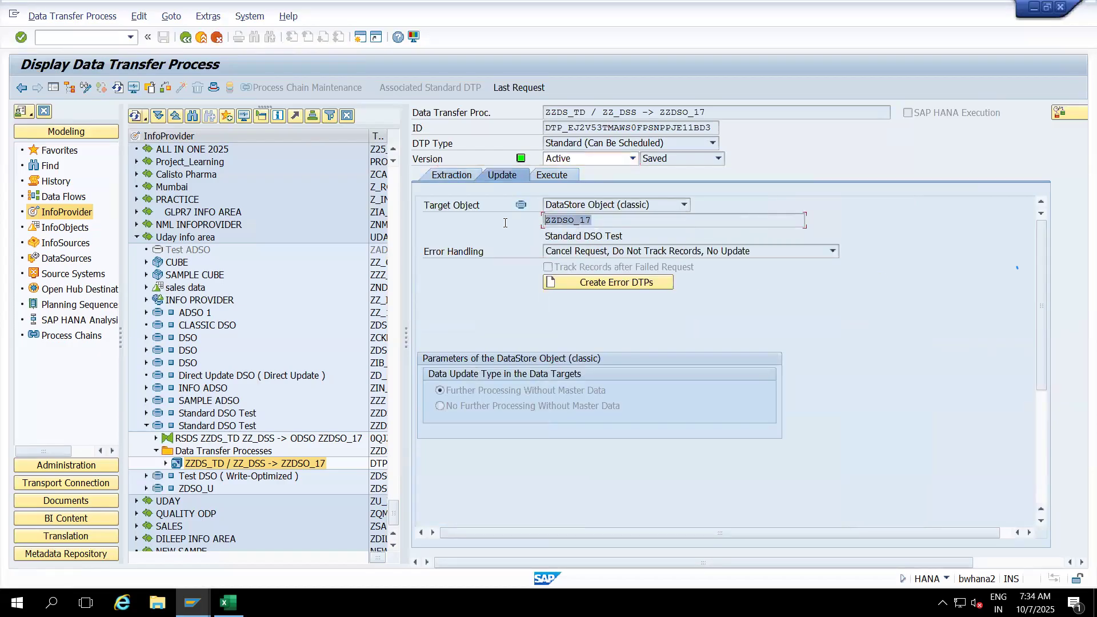
# Execute the DTP with processing mode Parallel Extraction and Processing, and display the request monitor
pyautogui.click(552, 175)
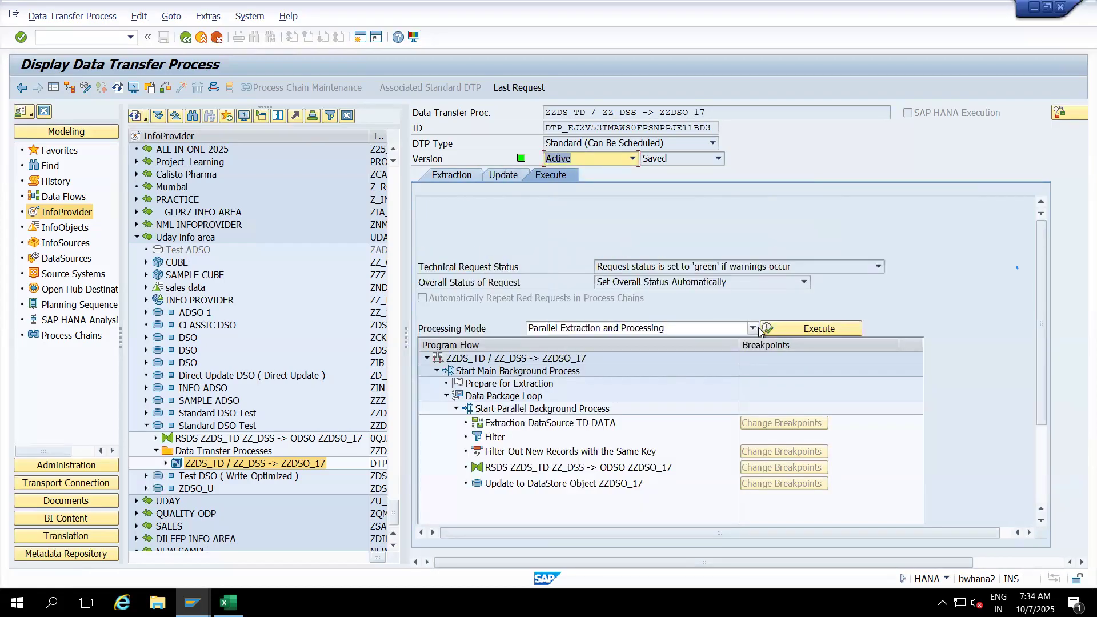
pyautogui.click(752, 328)
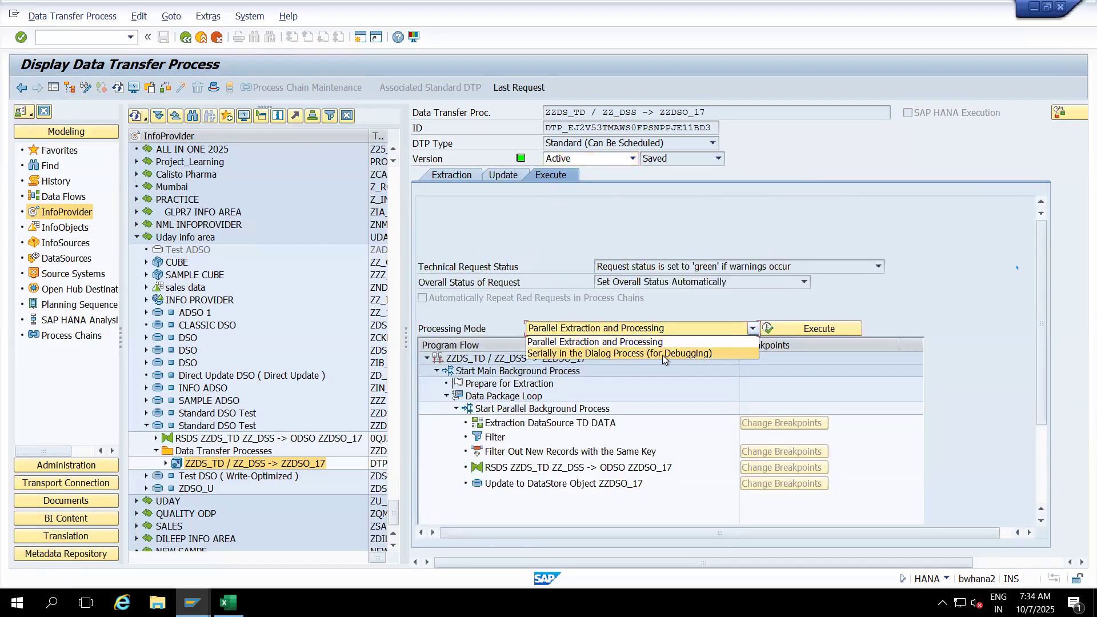
pyautogui.click(595, 341)
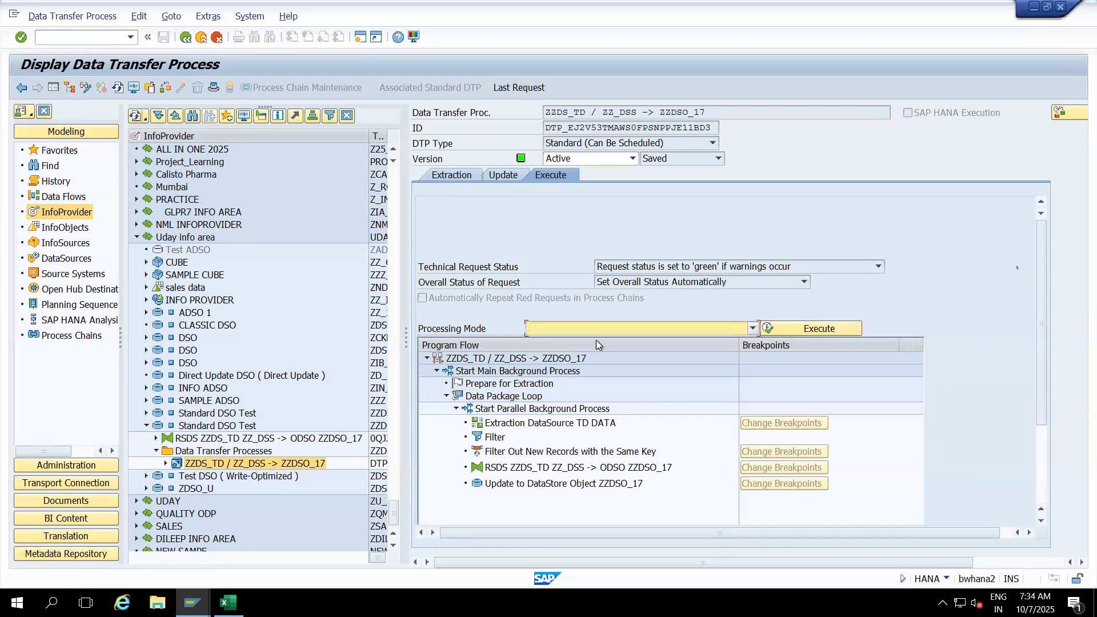
pyautogui.click(791, 330)
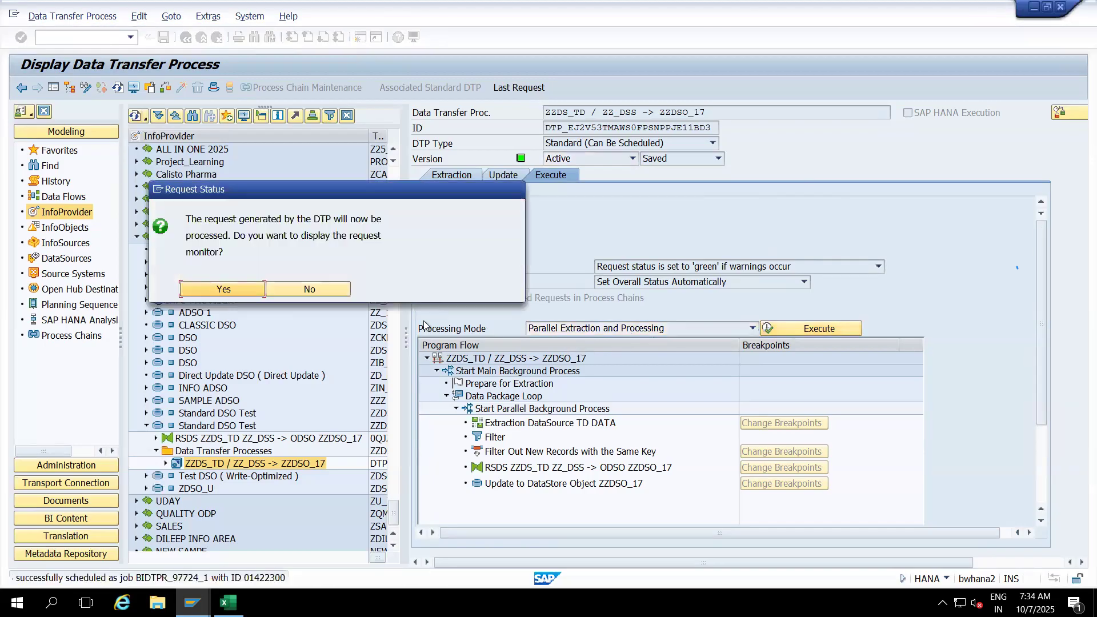
pyautogui.click(249, 290)
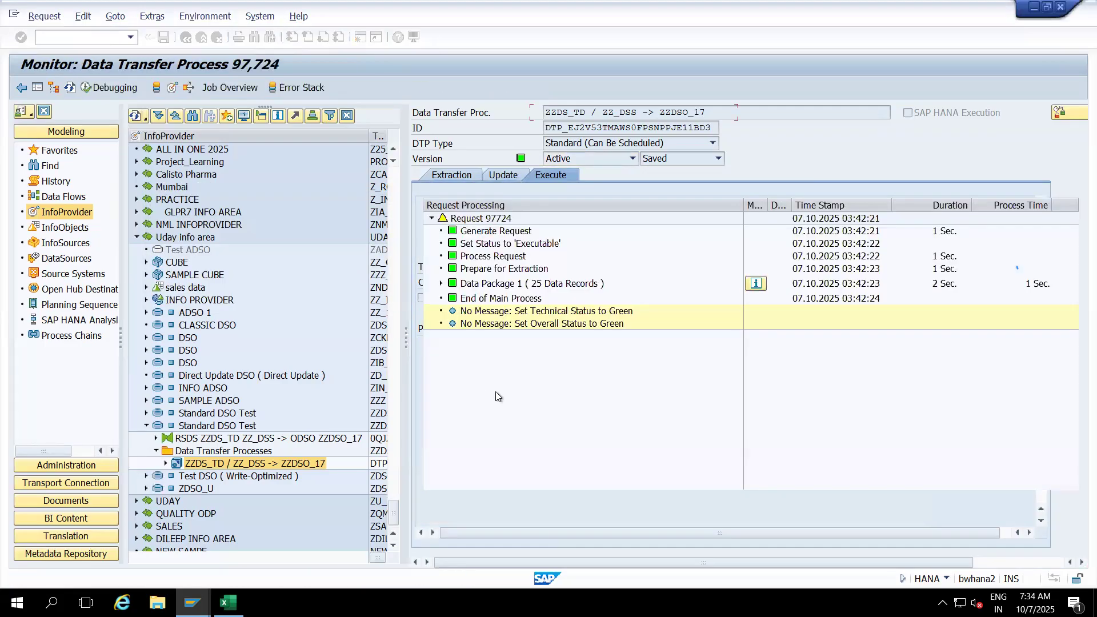
# Check the new request's header information, including Data Records Inserted and the User field
pyautogui.click(467, 159)
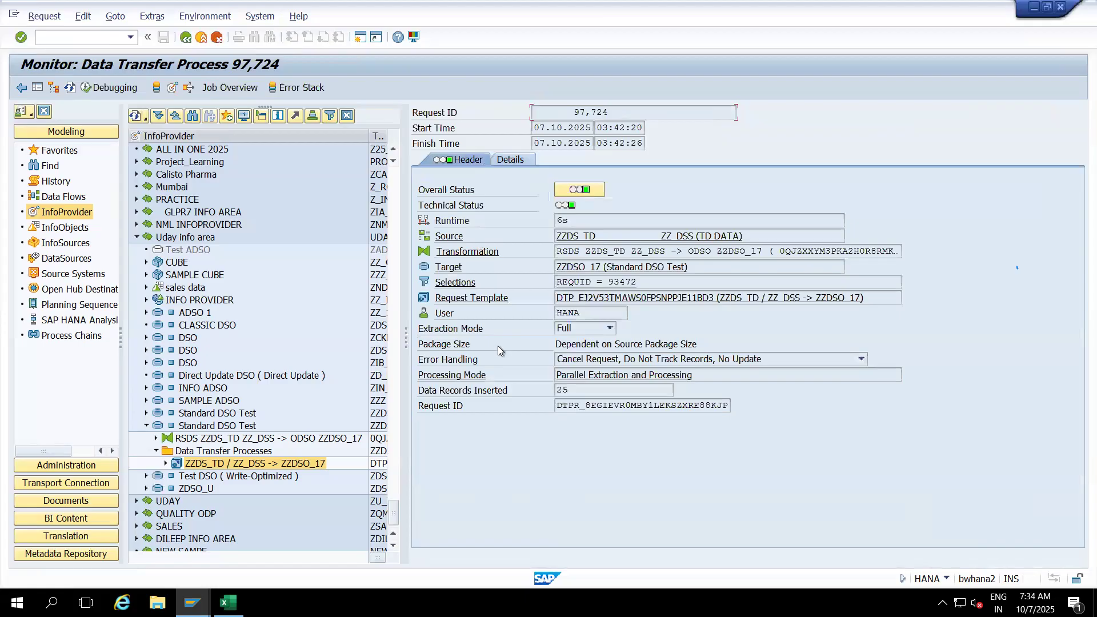
pyautogui.doubleClick(564, 389)
pyautogui.click(584, 390)
pyautogui.moveTo(574, 390); pyautogui.dragTo(530, 389)
pyautogui.click(592, 309)
pyautogui.doubleClick(556, 315)
# Open the request's transformation with the navigation area hidden, and highlight the rules connected to source field PSTNG_DATE
pyautogui.click(462, 252)
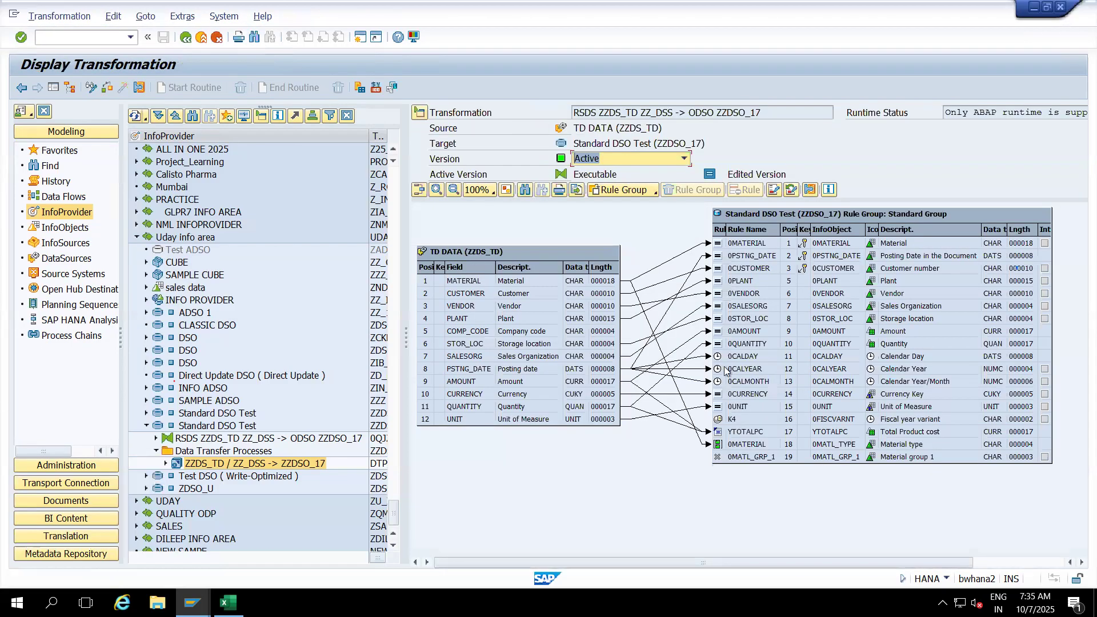
pyautogui.click(53, 88)
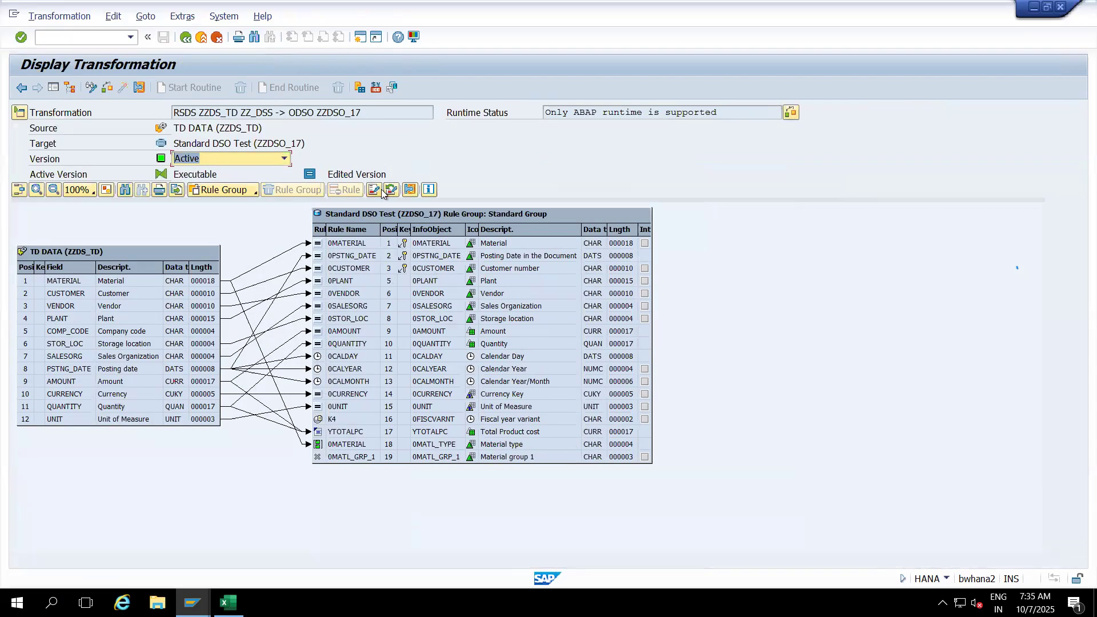
pyautogui.click(203, 366)
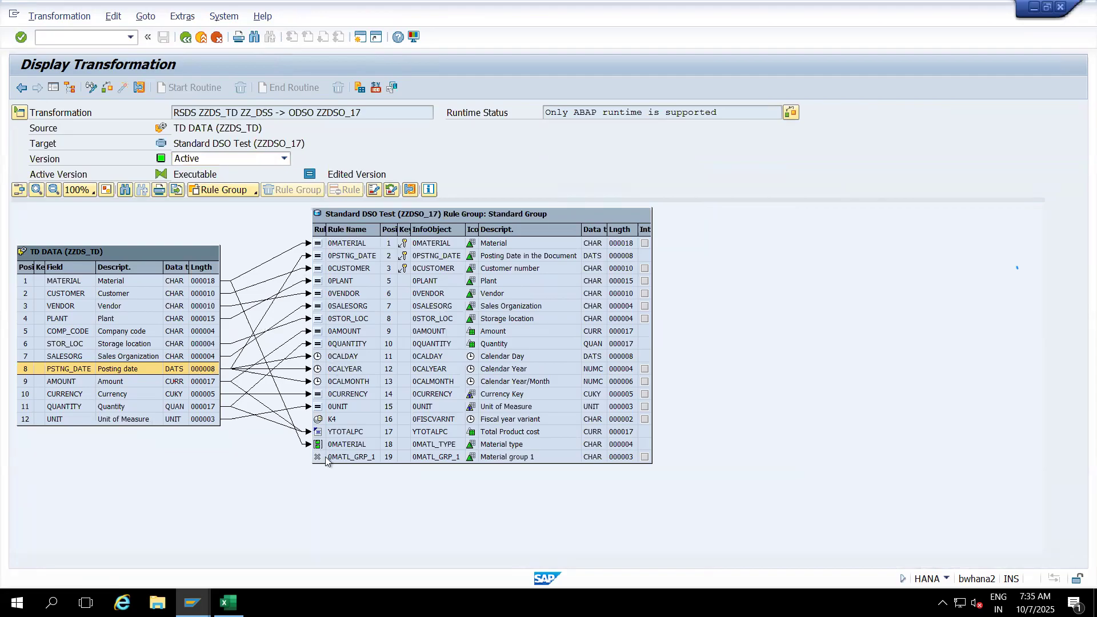
pyautogui.click(373, 189)
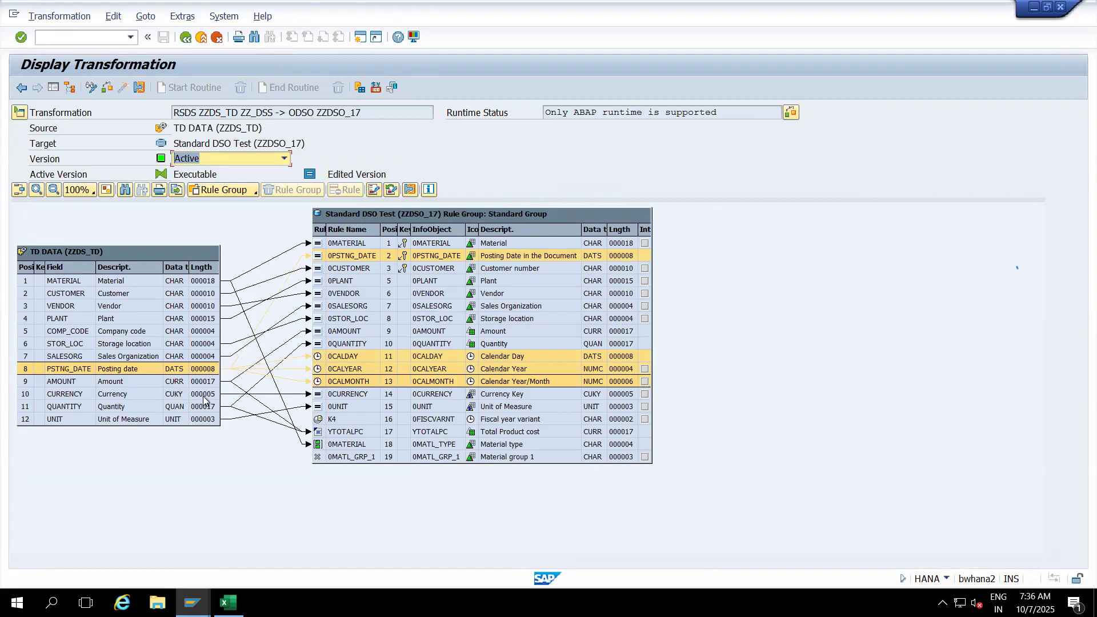
# Highlight the connections of the YTOTALPC rule and of source field MATERIAL, and undo the connection highlighting
pyautogui.click(350, 435)
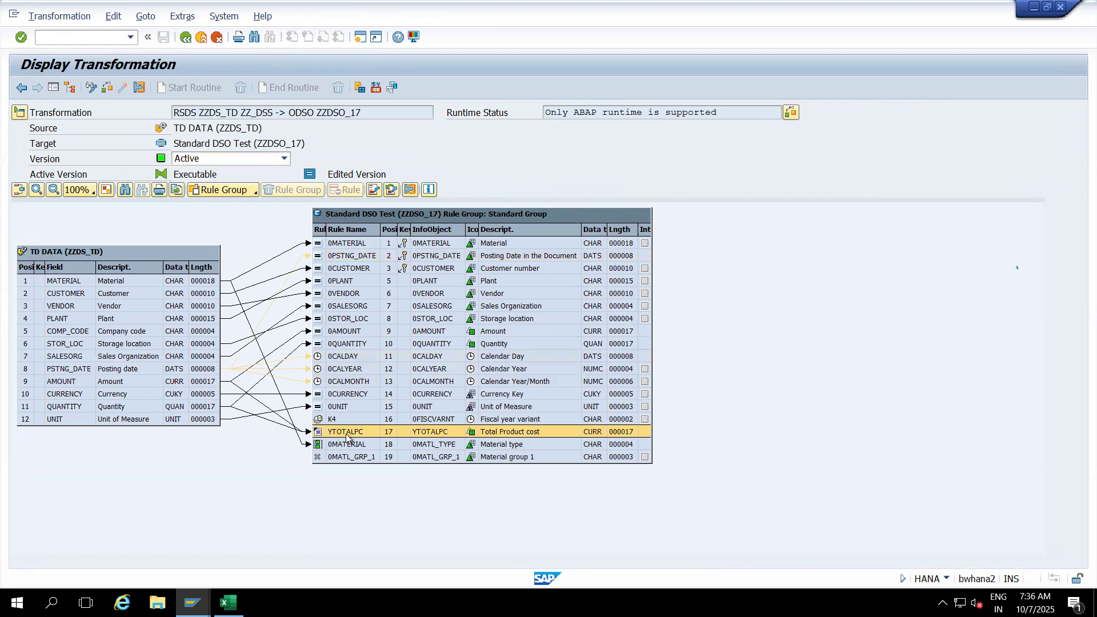
pyautogui.click(374, 191)
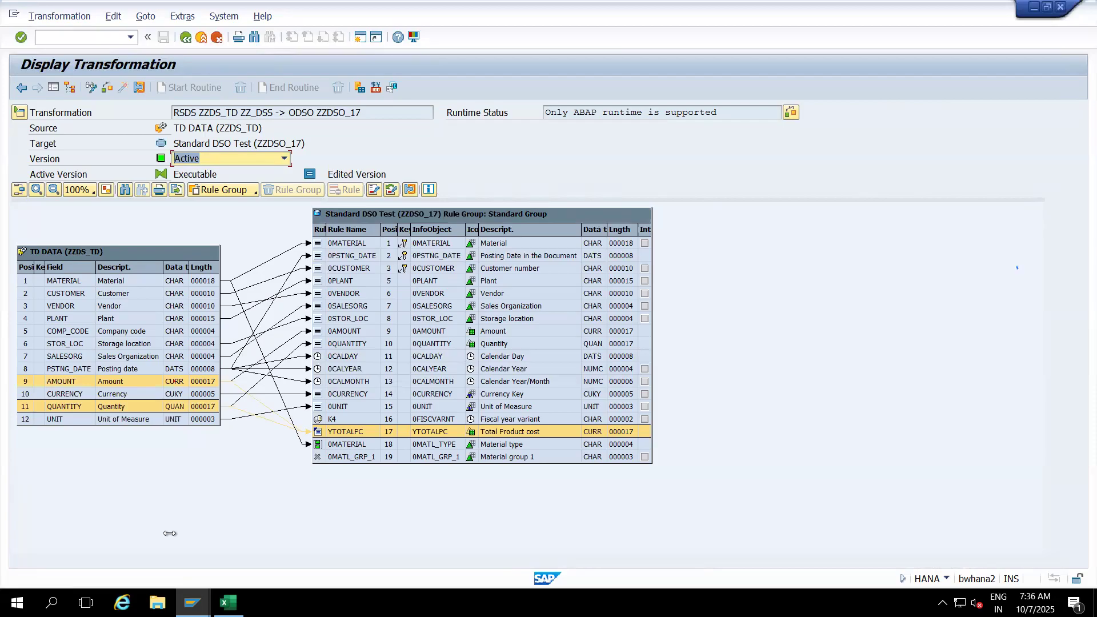
pyautogui.click(203, 281)
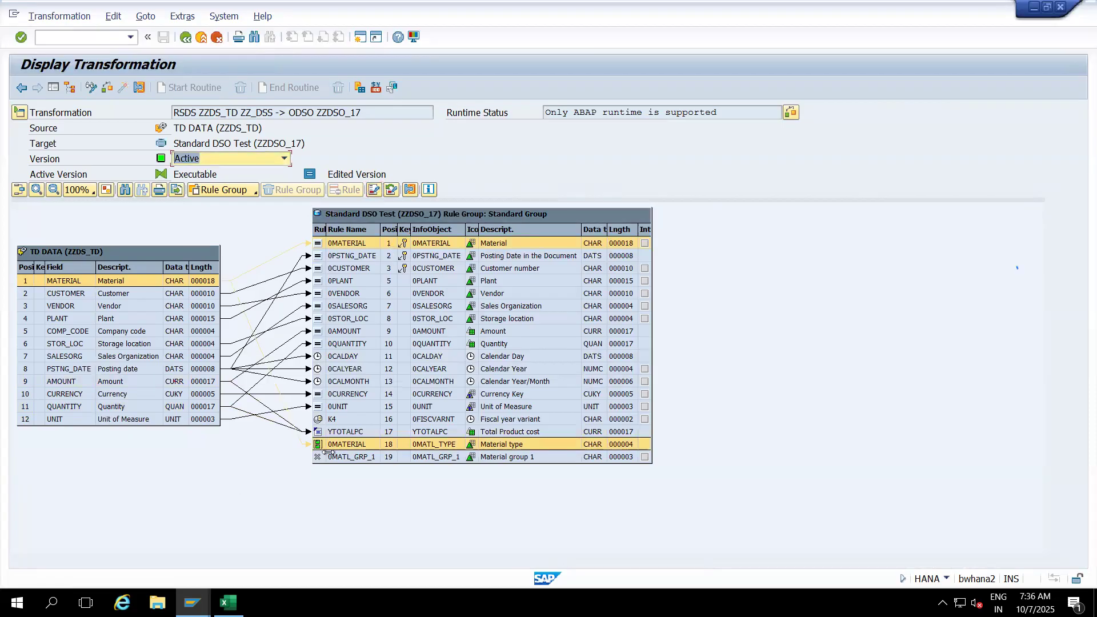
pyautogui.click(389, 193)
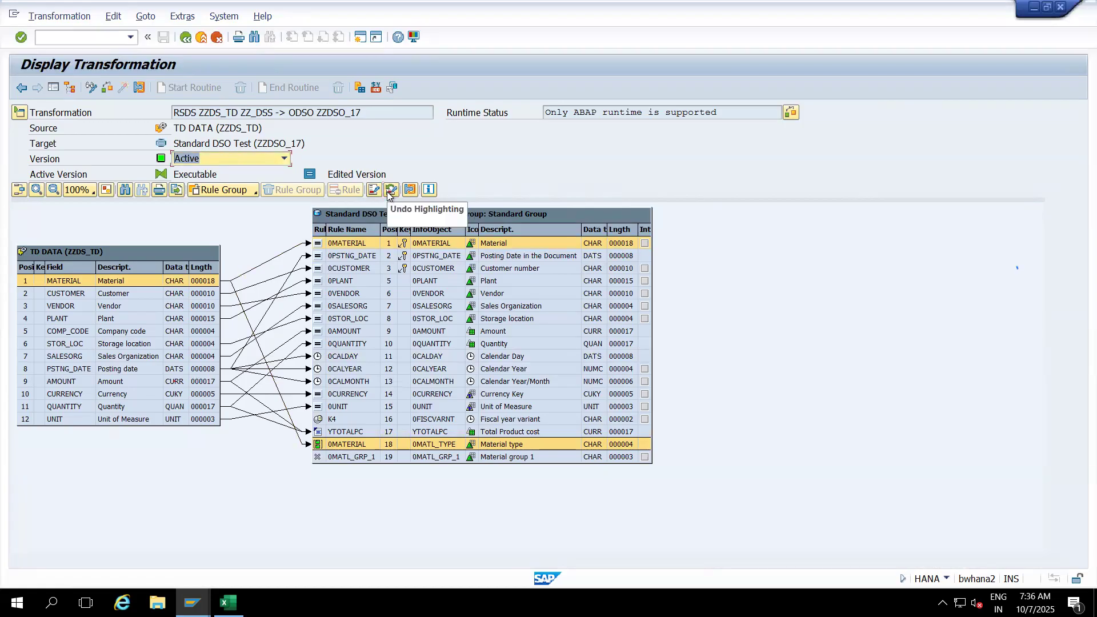
# Select the rule that fills target field 0MATL_TYPE and undo the highlighting of the connected fields
pyautogui.click(352, 407)
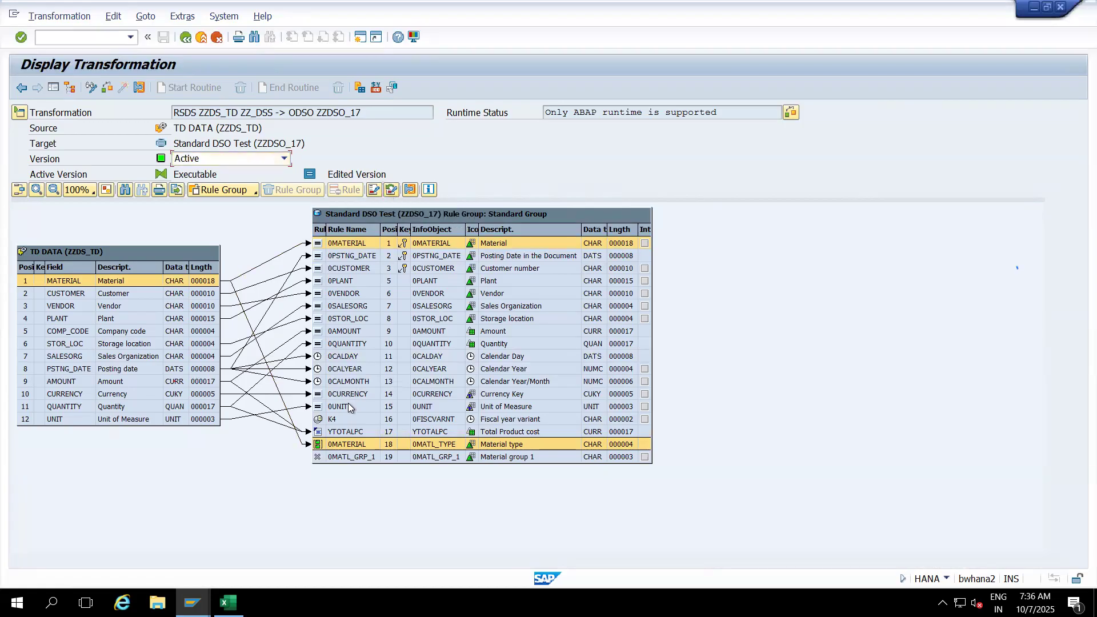
pyautogui.click(336, 448)
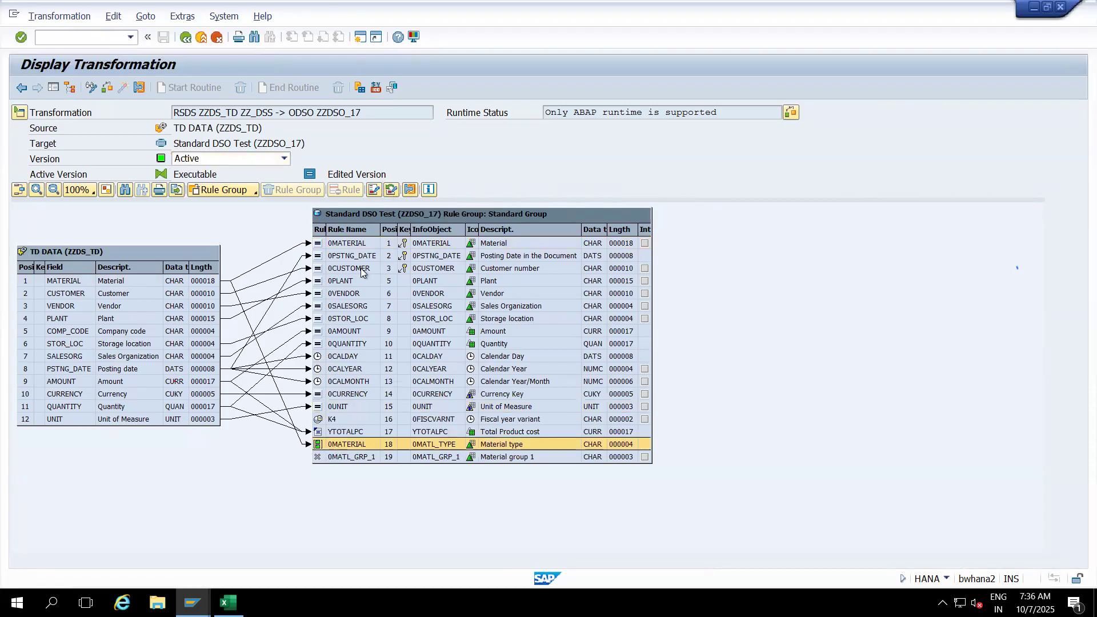
pyautogui.click(392, 190)
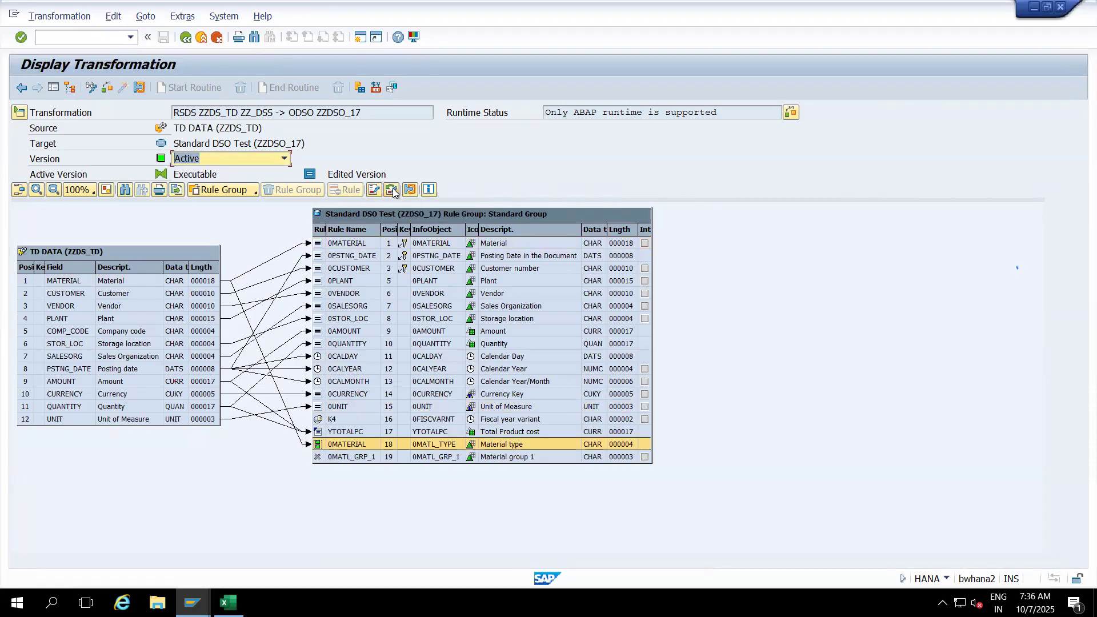
# Highlight the target fields connected to source field MATERIAL, and undo the highlighting
pyautogui.click(204, 284)
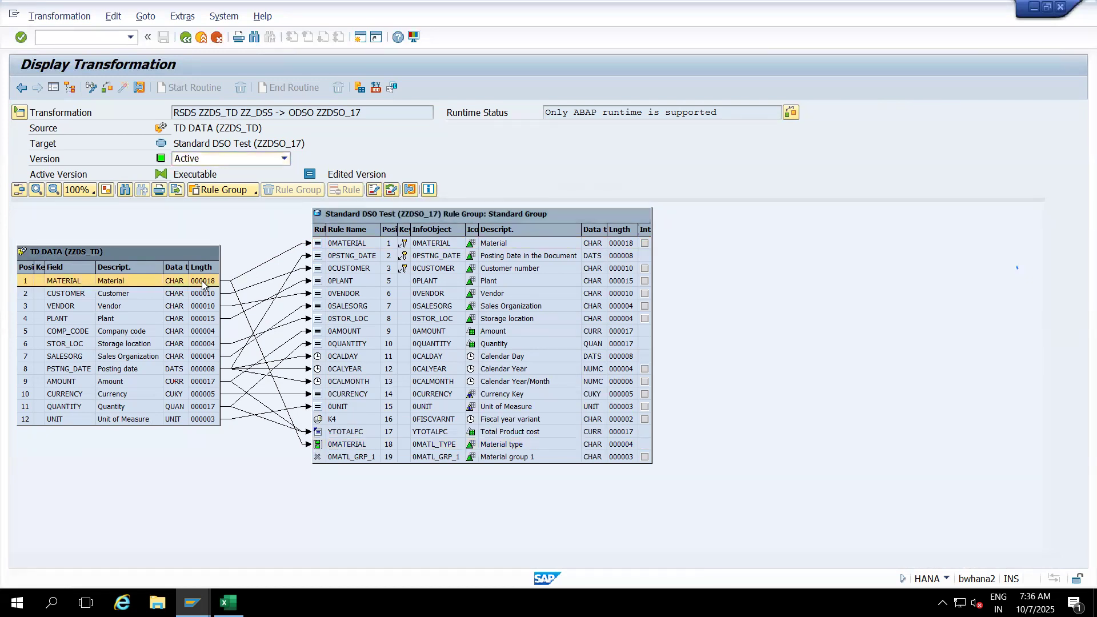
pyautogui.click(390, 191)
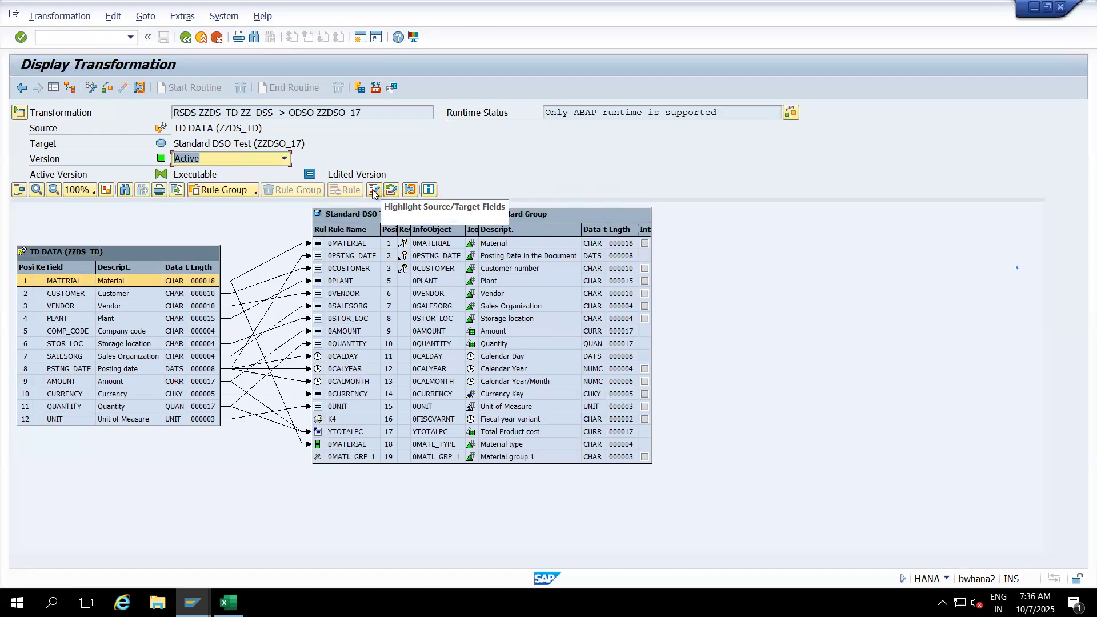
pyautogui.click(373, 192)
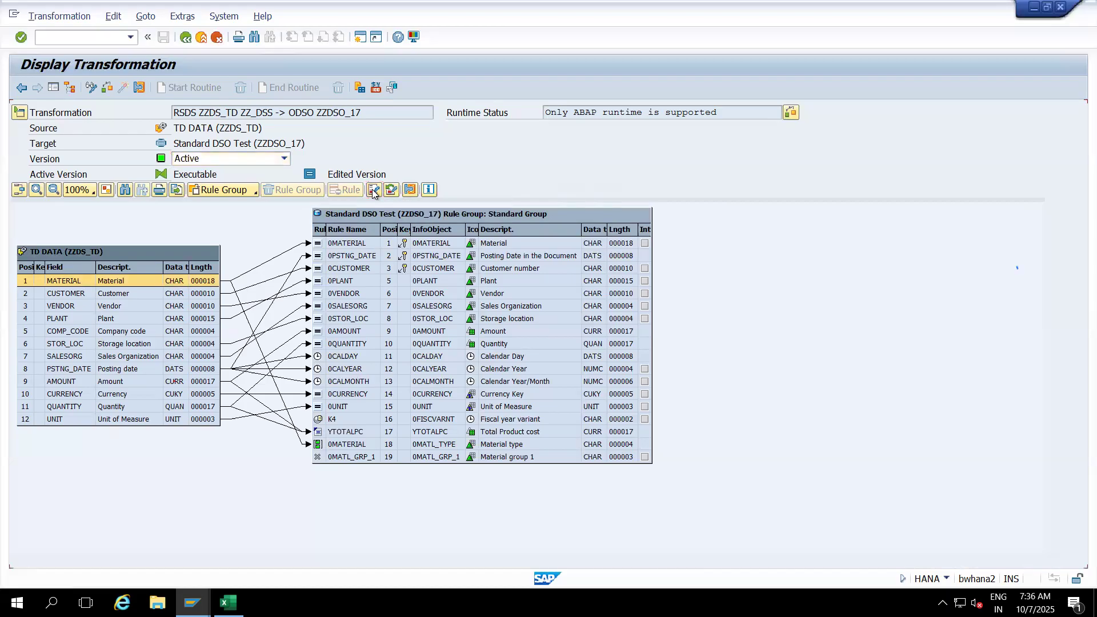
pyautogui.click(393, 192)
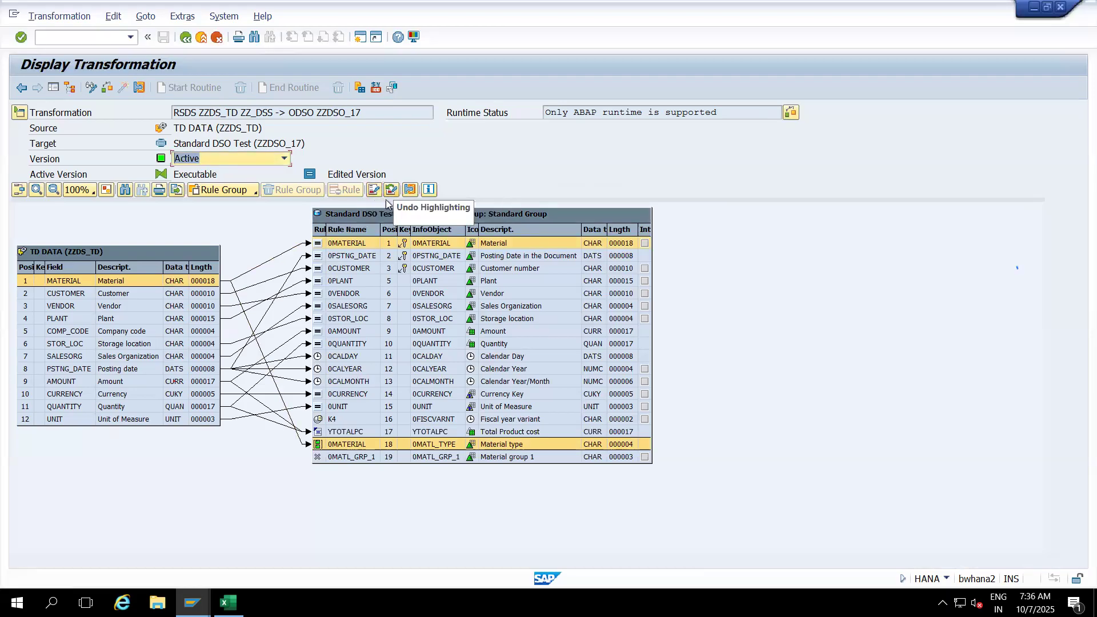
pyautogui.click(374, 193)
pyautogui.click(392, 194)
pyautogui.click(364, 254)
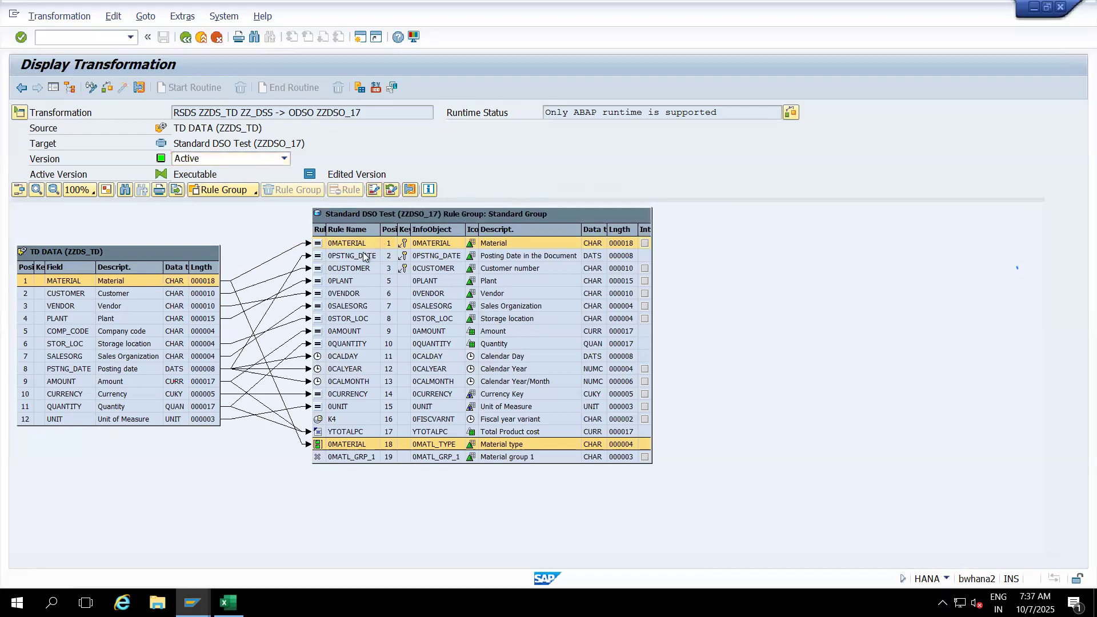
pyautogui.click(205, 281)
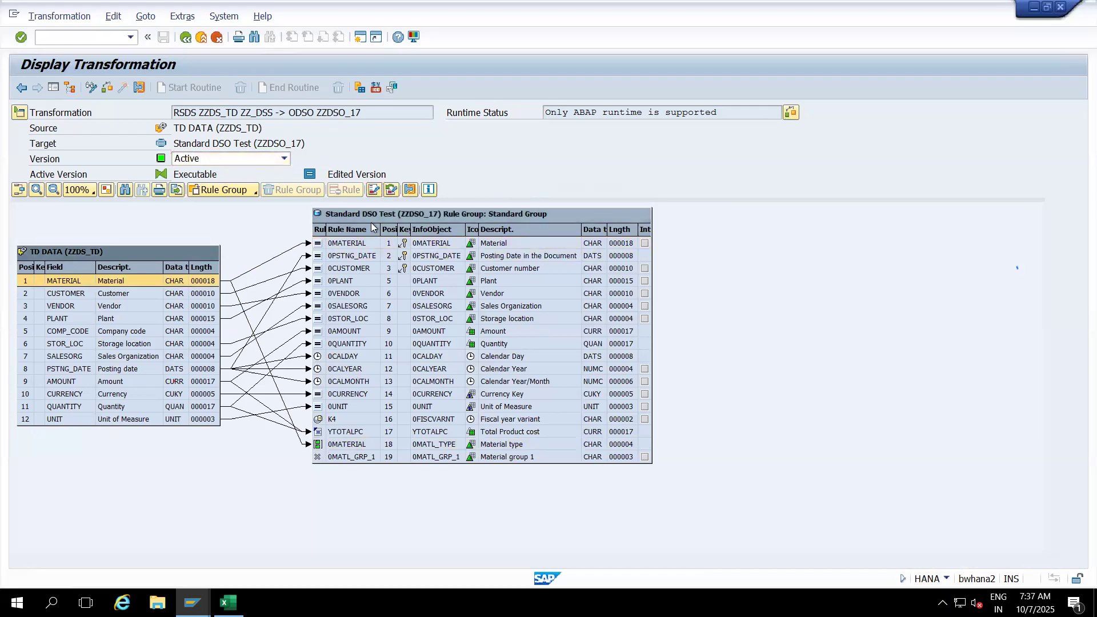
pyautogui.click(392, 190)
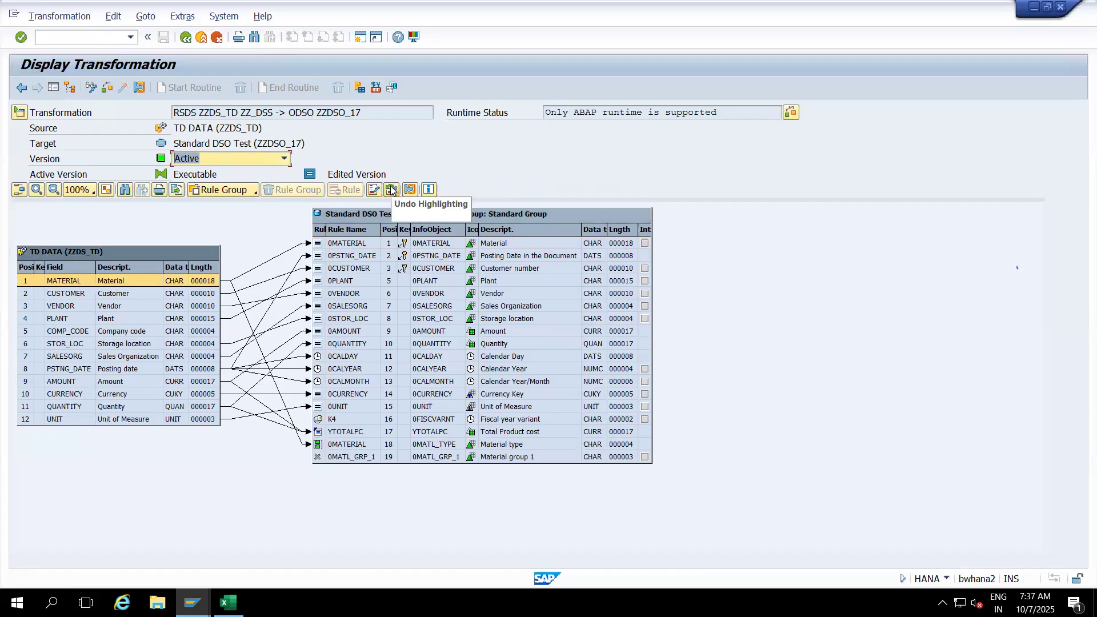
# Show the rule group separately from the target and check the aggregation options in the YTOTALPC rule details
pyautogui.click(411, 190)
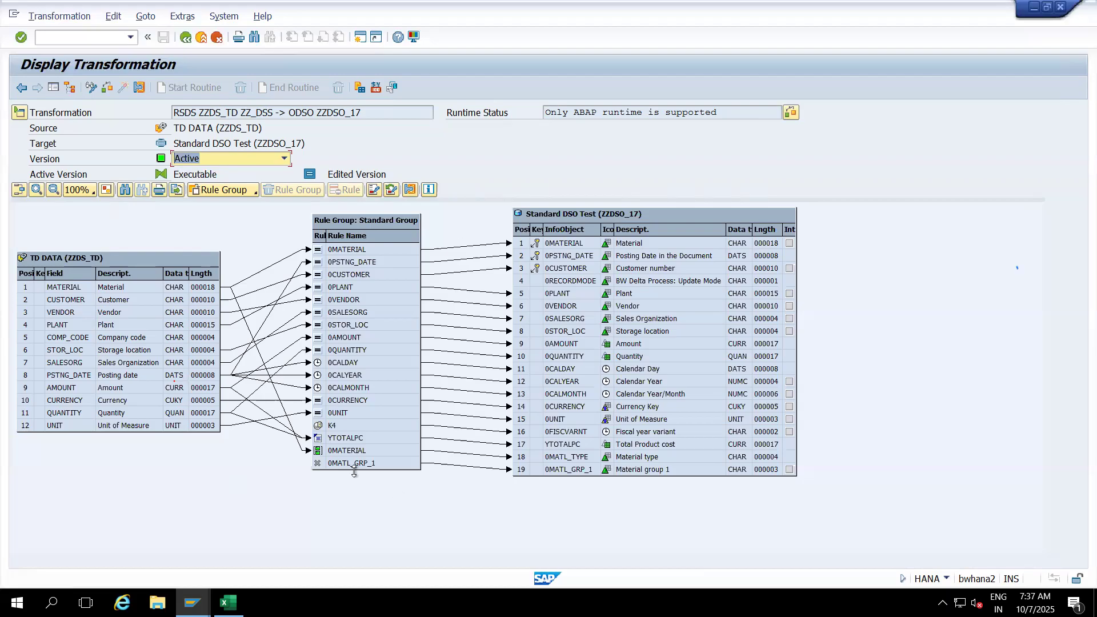
pyautogui.doubleClick(331, 439)
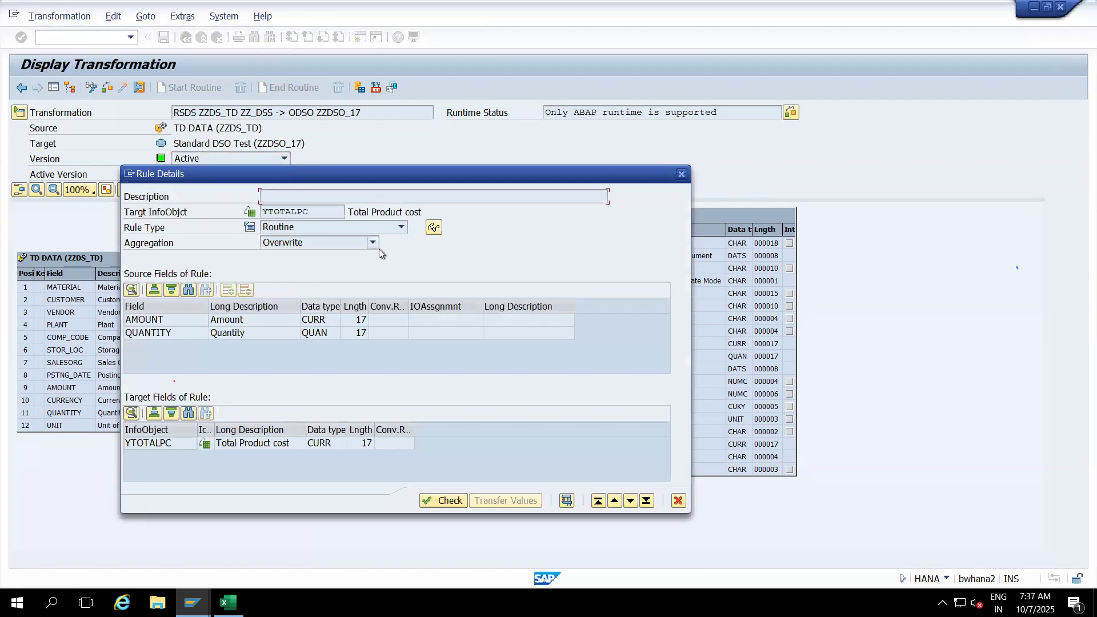
pyautogui.click(375, 246)
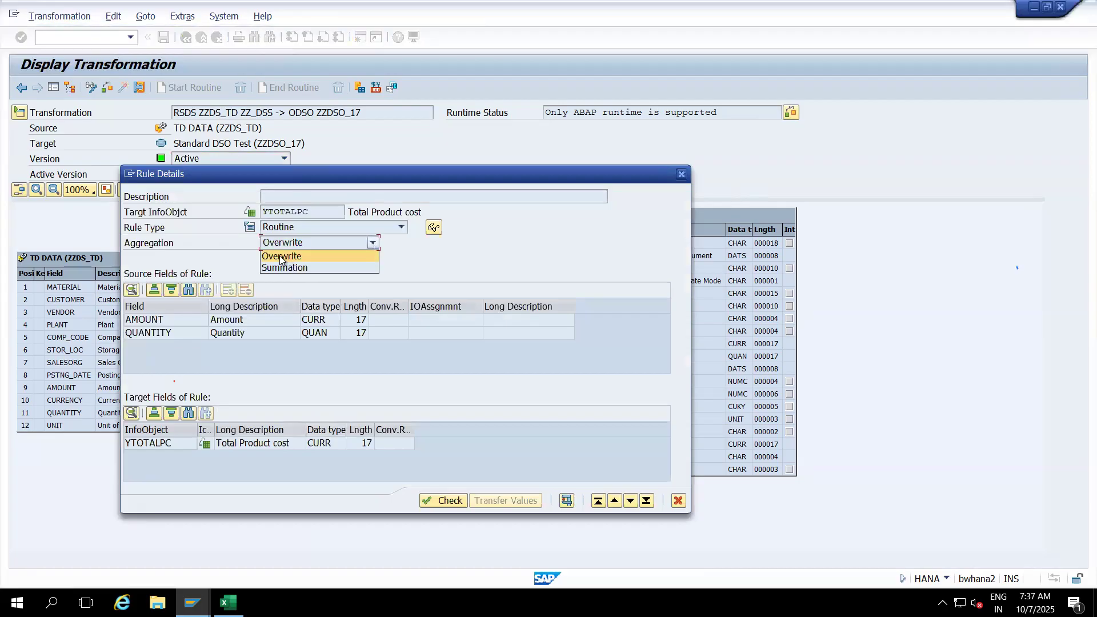
pyautogui.click(370, 262)
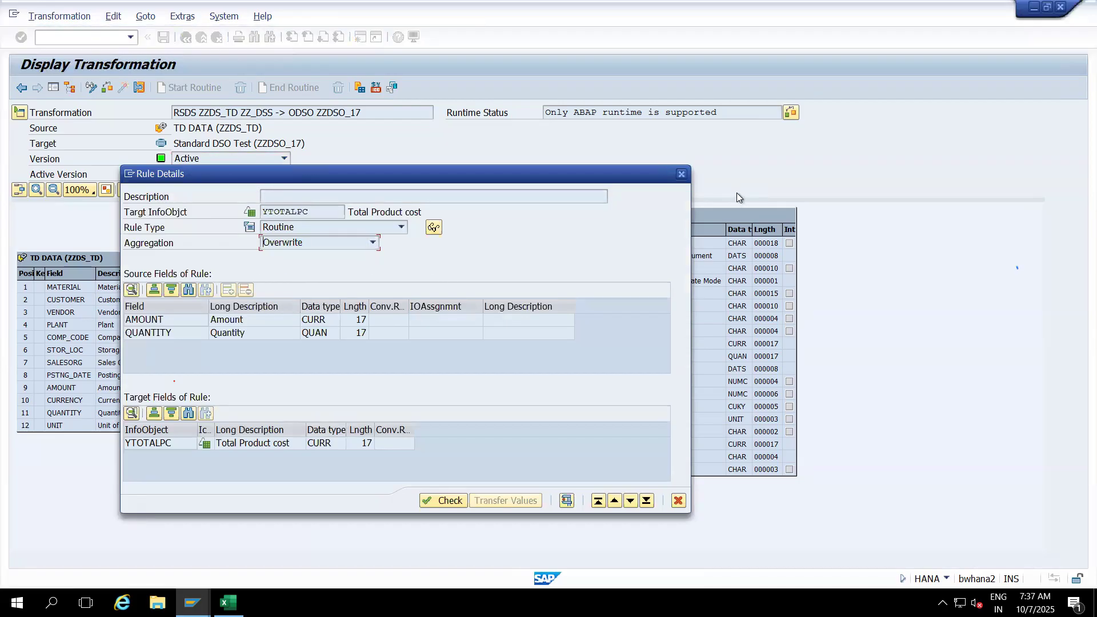
pyautogui.click(681, 175)
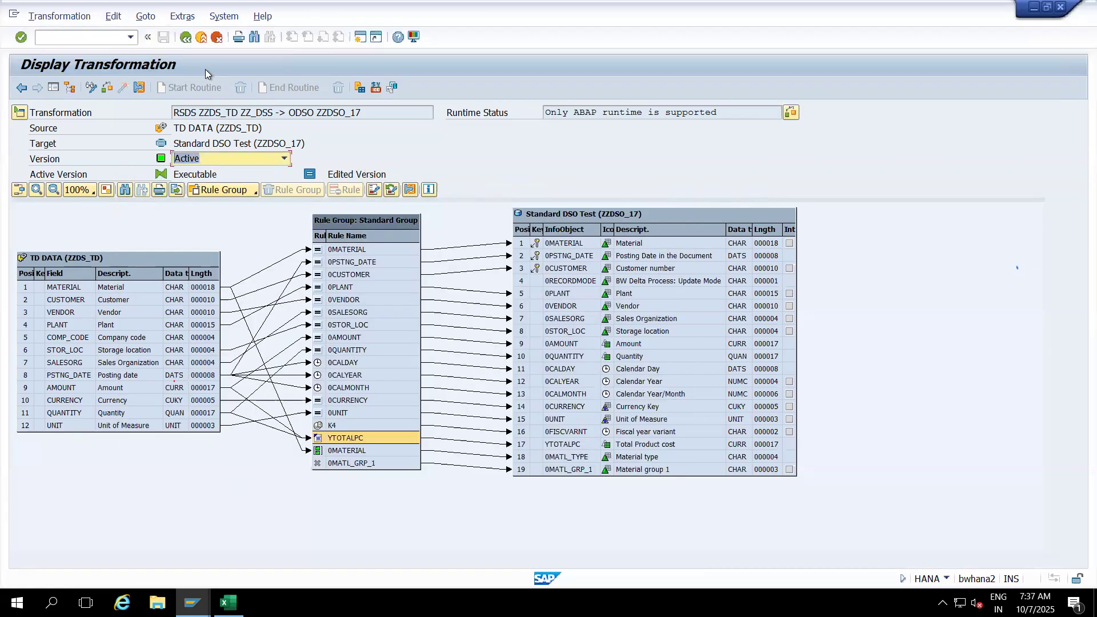
# Return to the InfoProvider tree and reopen the ZZDSO_17 transformation in change mode with the navigation area hidden
pyautogui.click(201, 38)
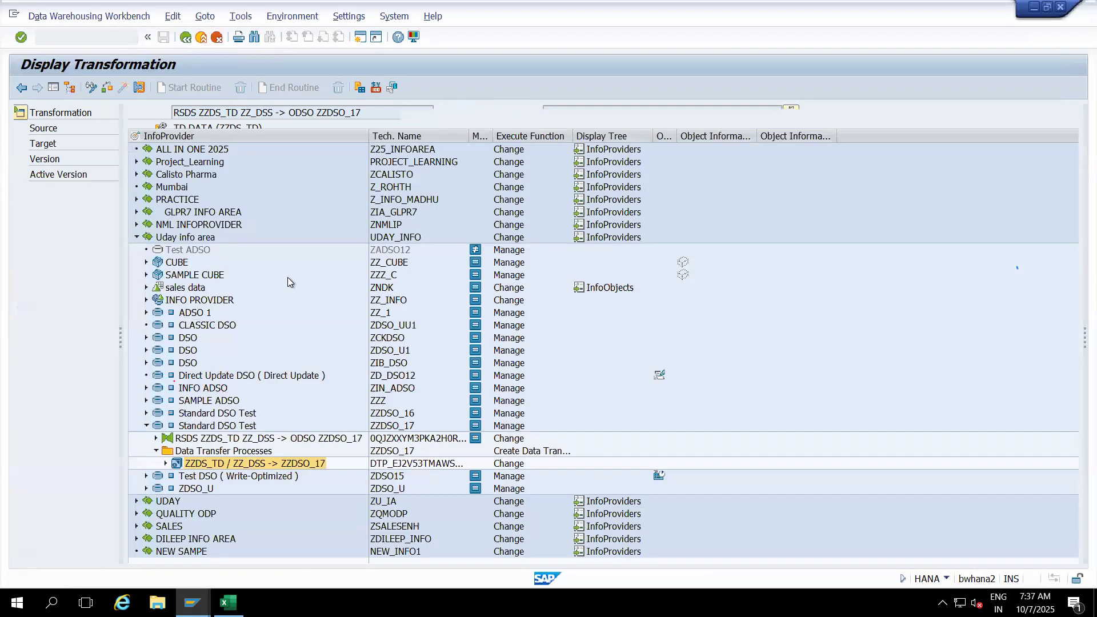
pyautogui.doubleClick(251, 438)
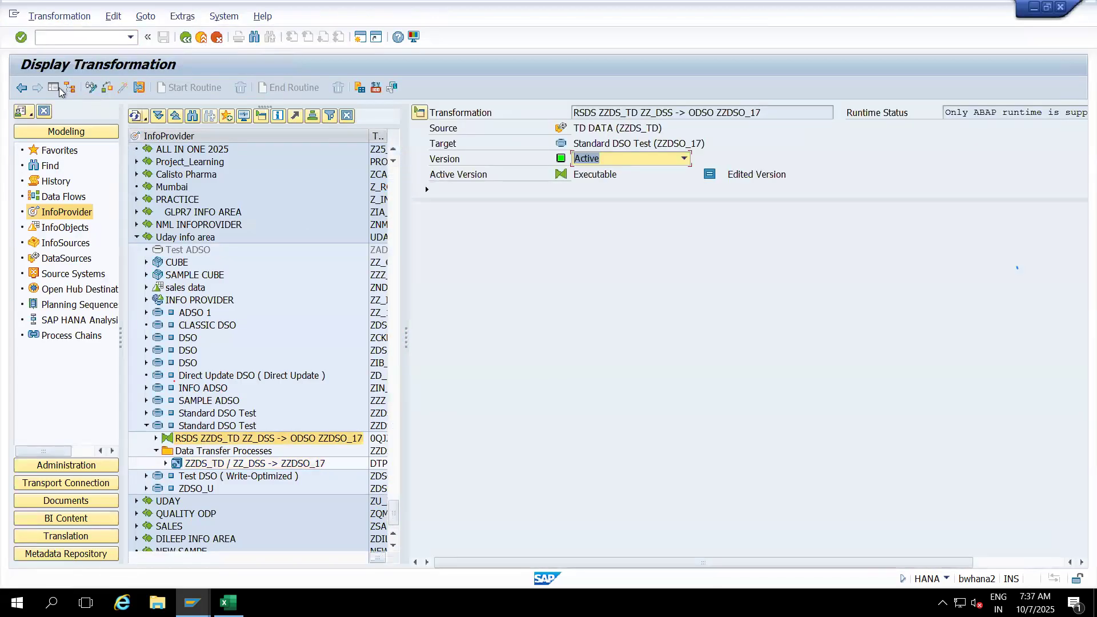
pyautogui.click(53, 87)
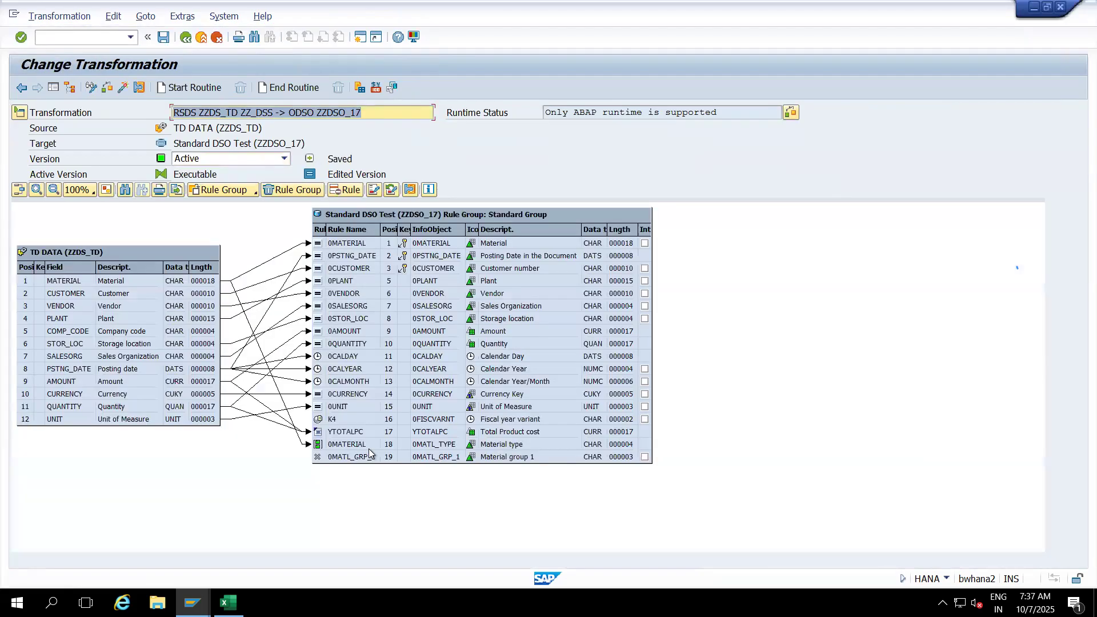
# Set the YTOTALPC rule's aggregation to Summation, transfer the values, and activate the transformation
pyautogui.doubleClick(330, 433)
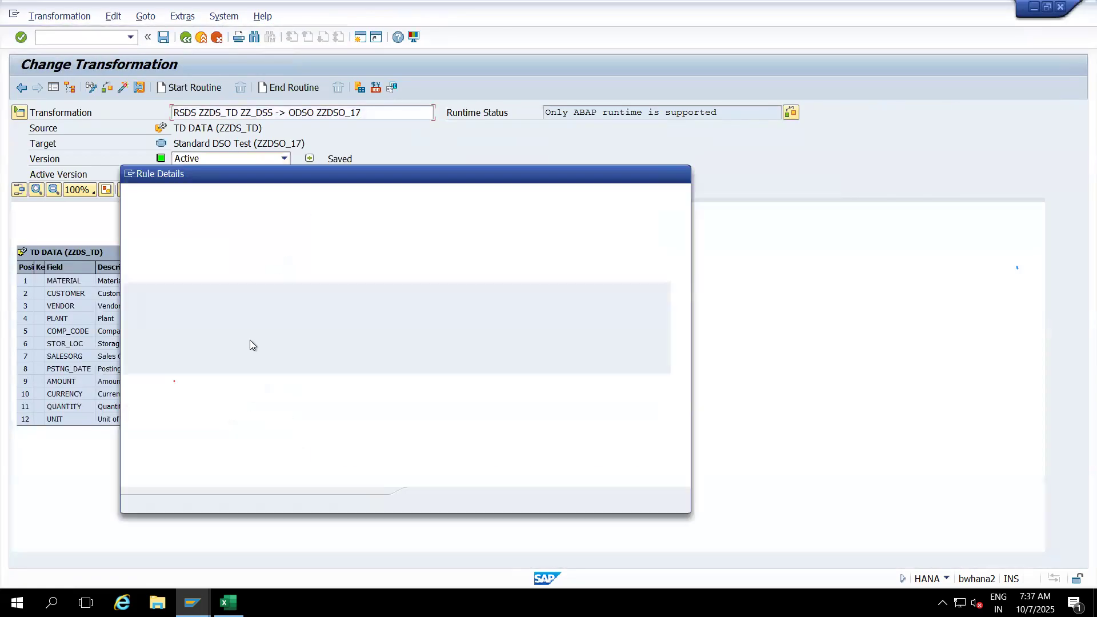
pyautogui.click(331, 240)
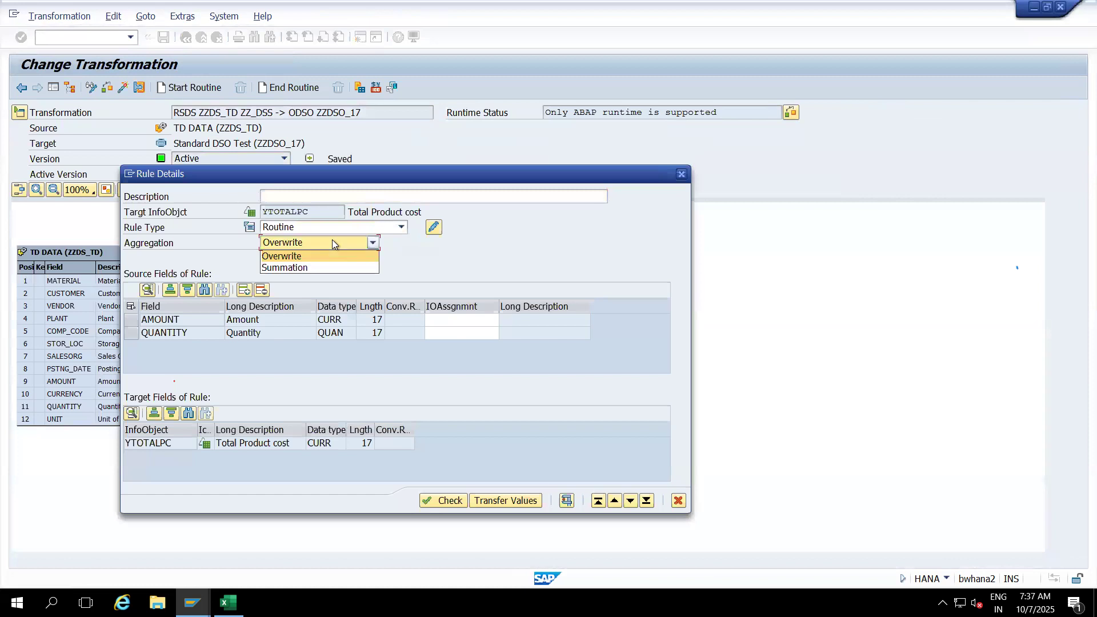
pyautogui.click(297, 269)
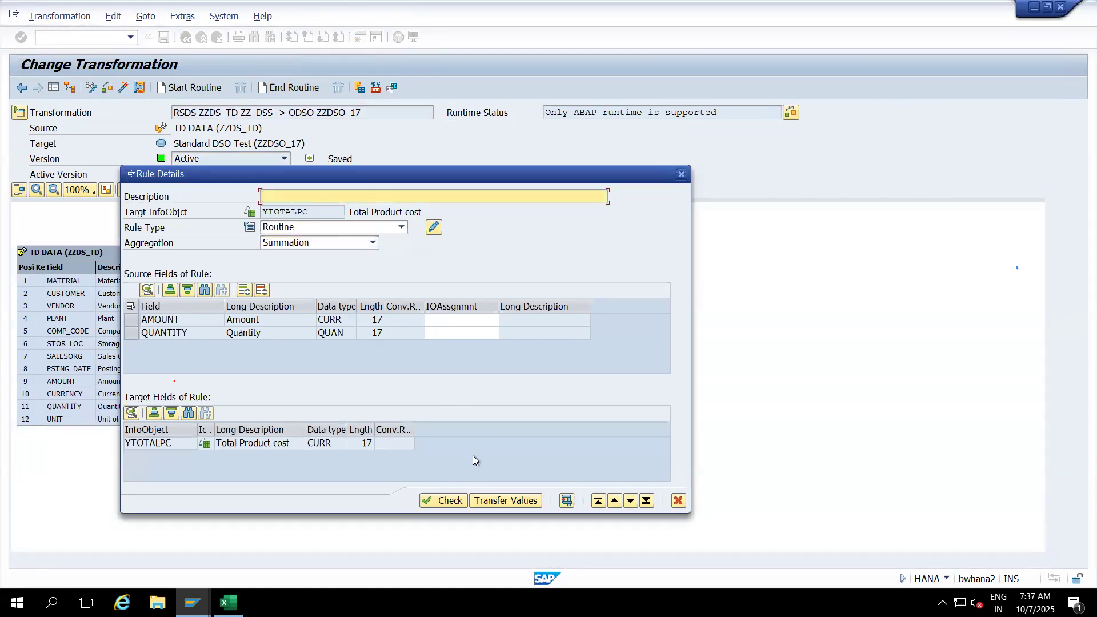
pyautogui.click(496, 501)
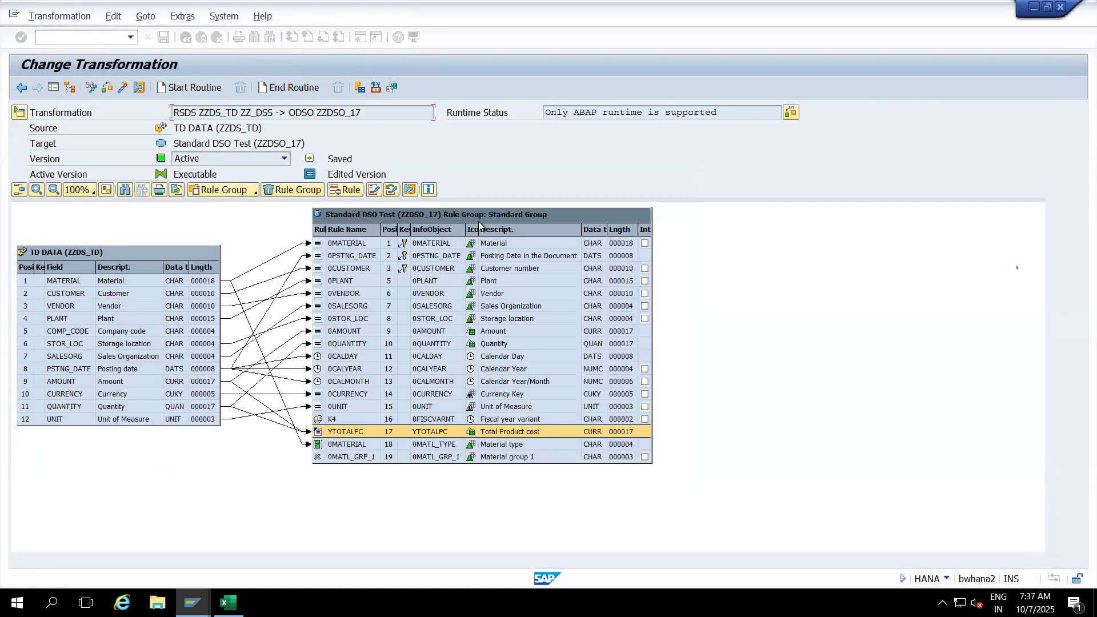
pyautogui.click(122, 90)
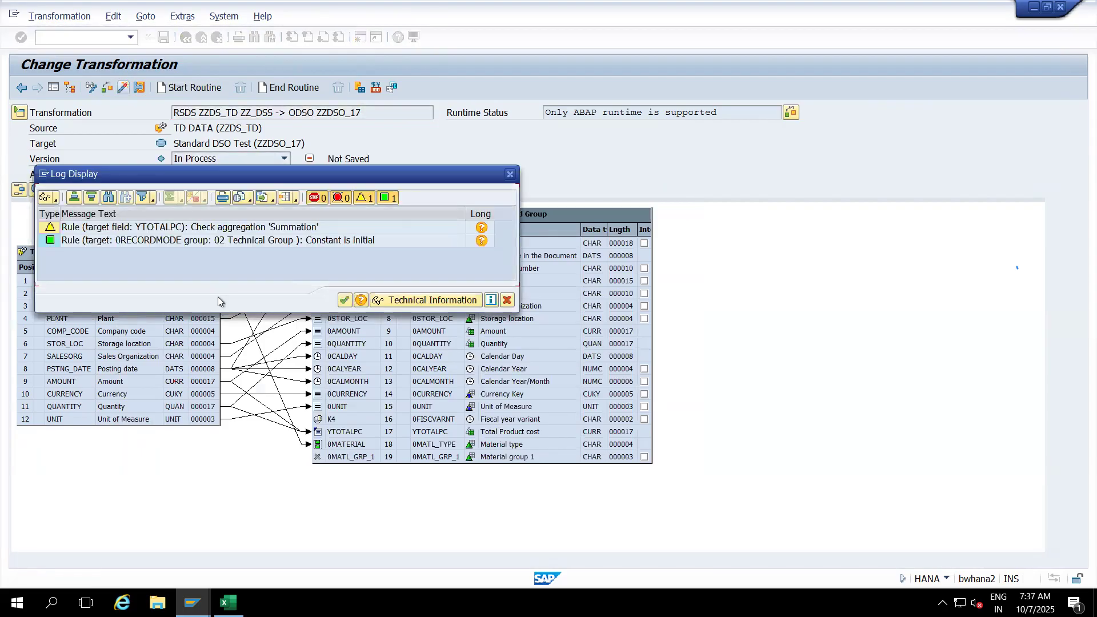
pyautogui.click(344, 300)
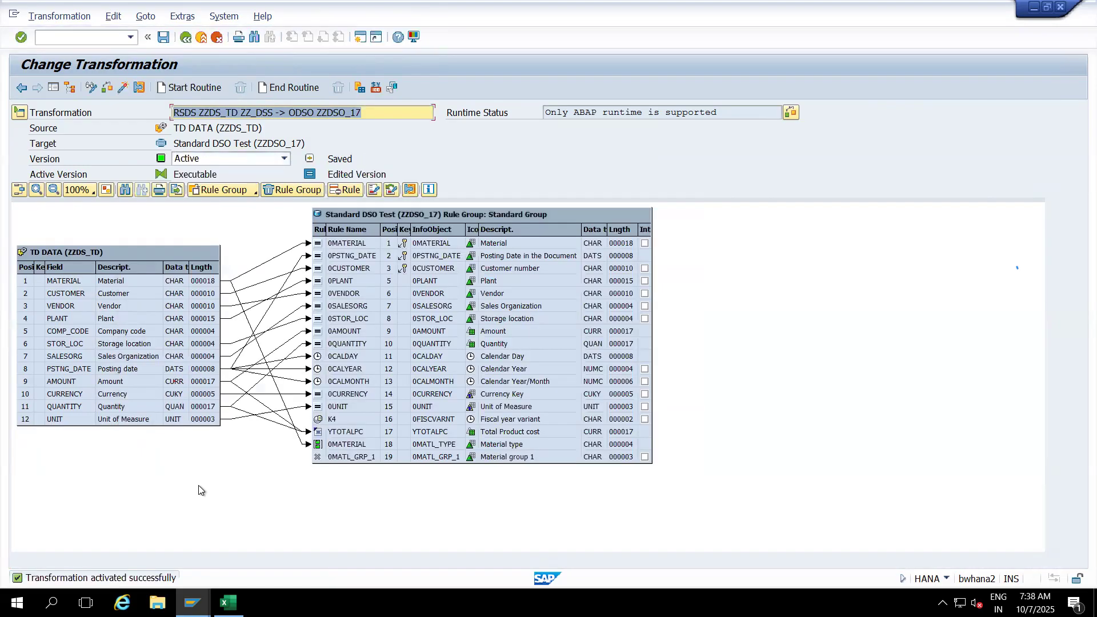
# Display the rule group separately from the target and check the aggregation of the YTOTALPC rule
pyautogui.click(411, 190)
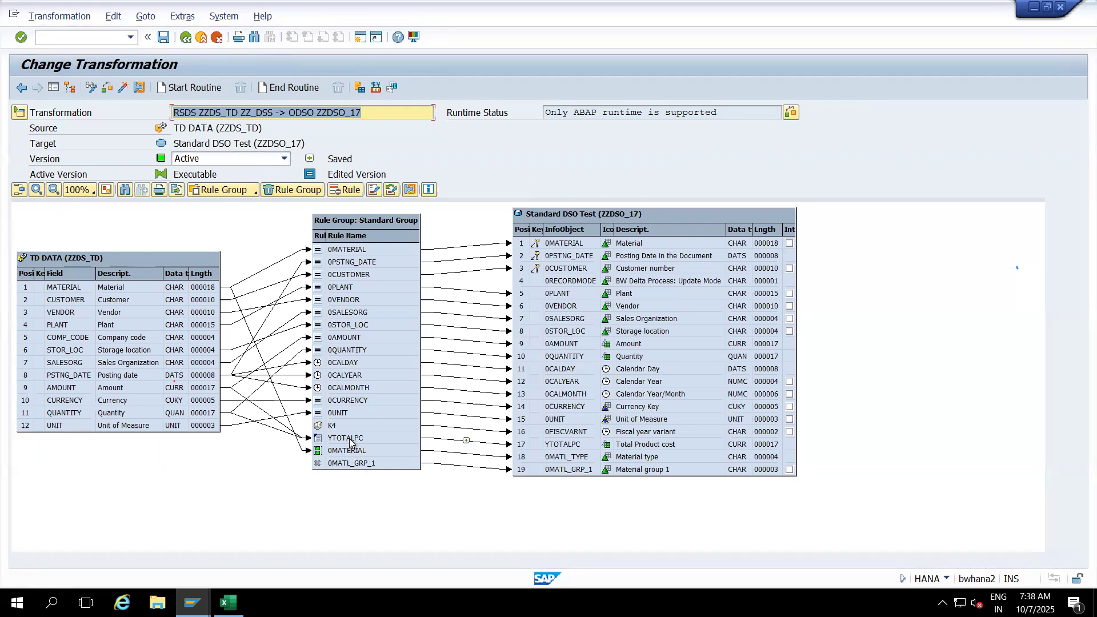
pyautogui.click(351, 441)
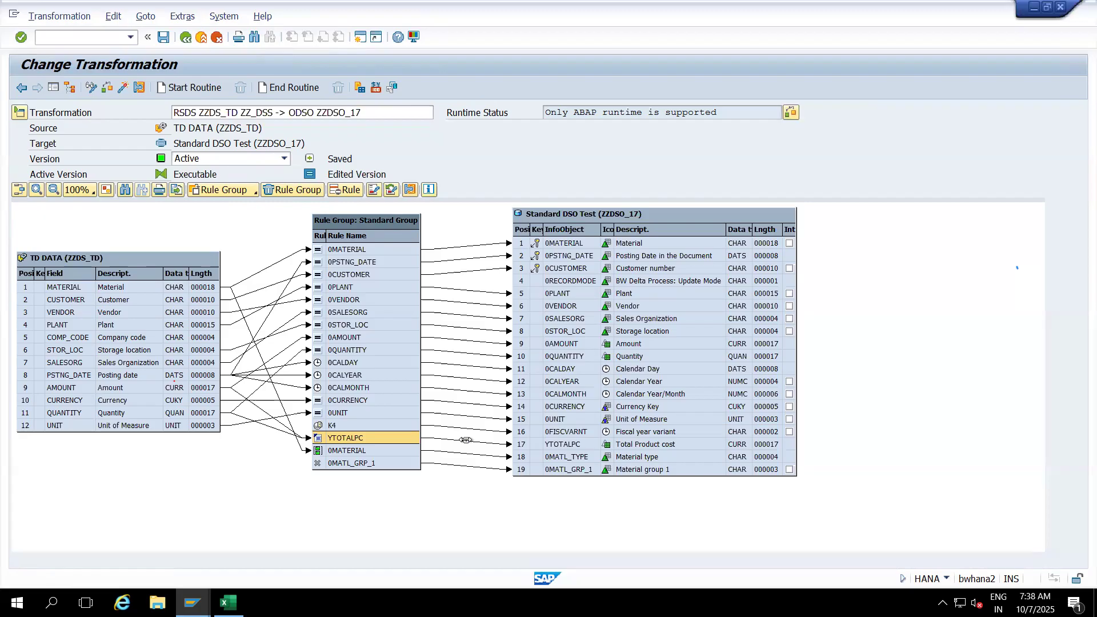
pyautogui.doubleClick(346, 438)
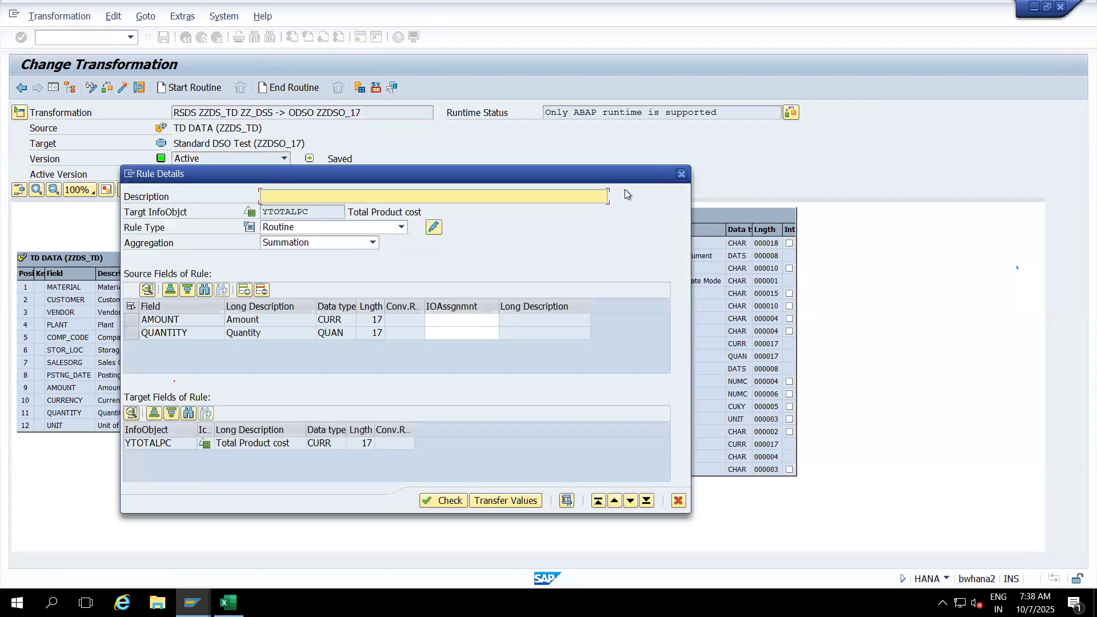
pyautogui.click(681, 174)
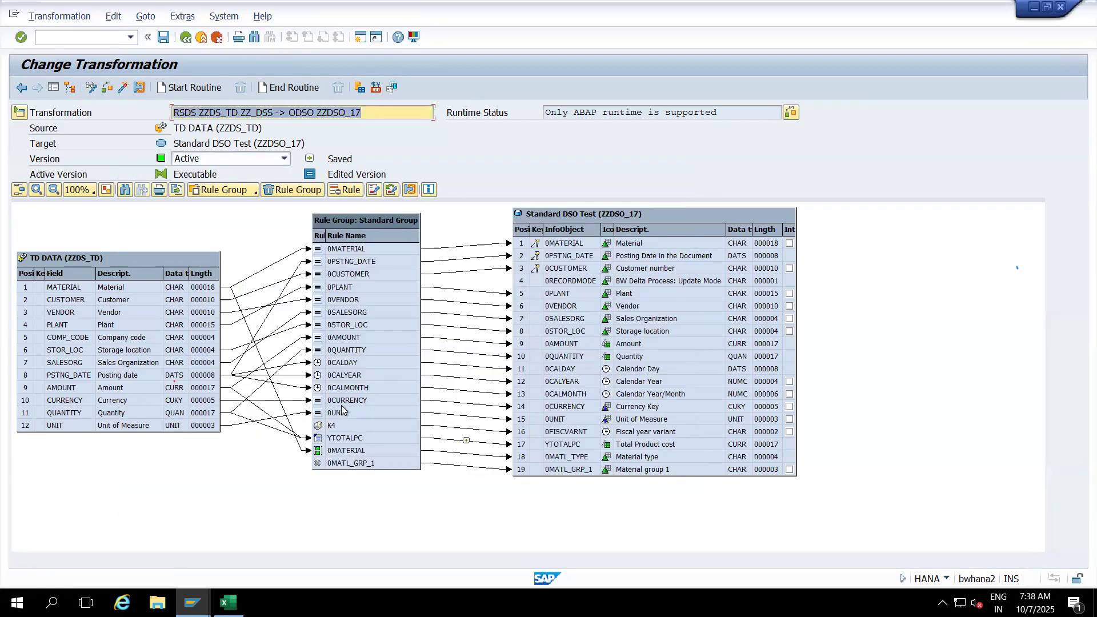
# Set the 0AMOUNT rule's aggregation to Summation and transfer the values
pyautogui.click(340, 337)
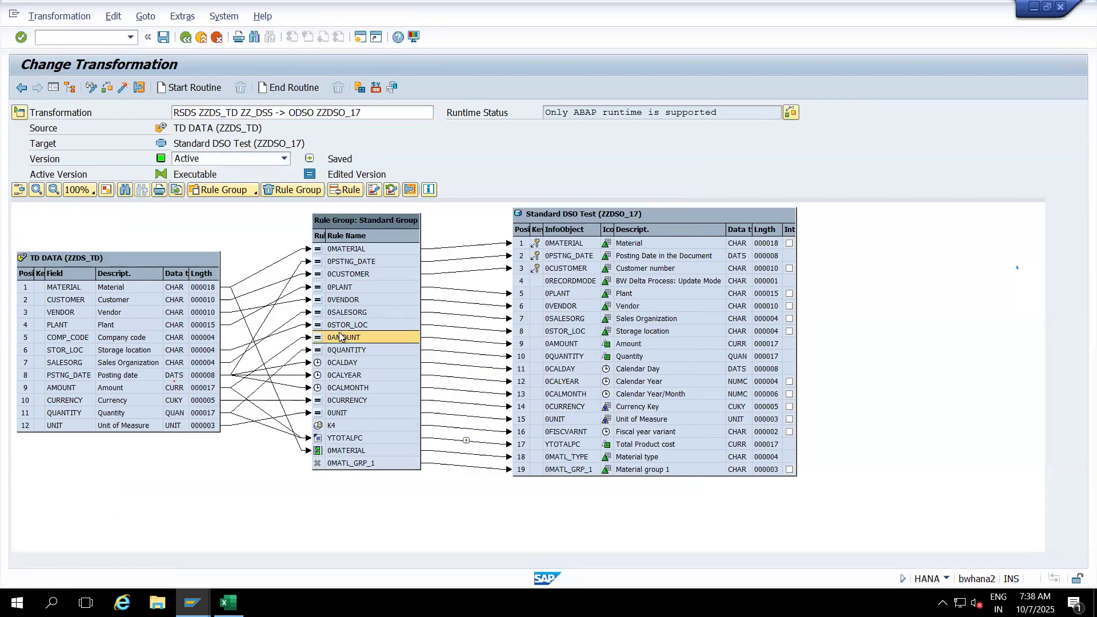
pyautogui.doubleClick(340, 337)
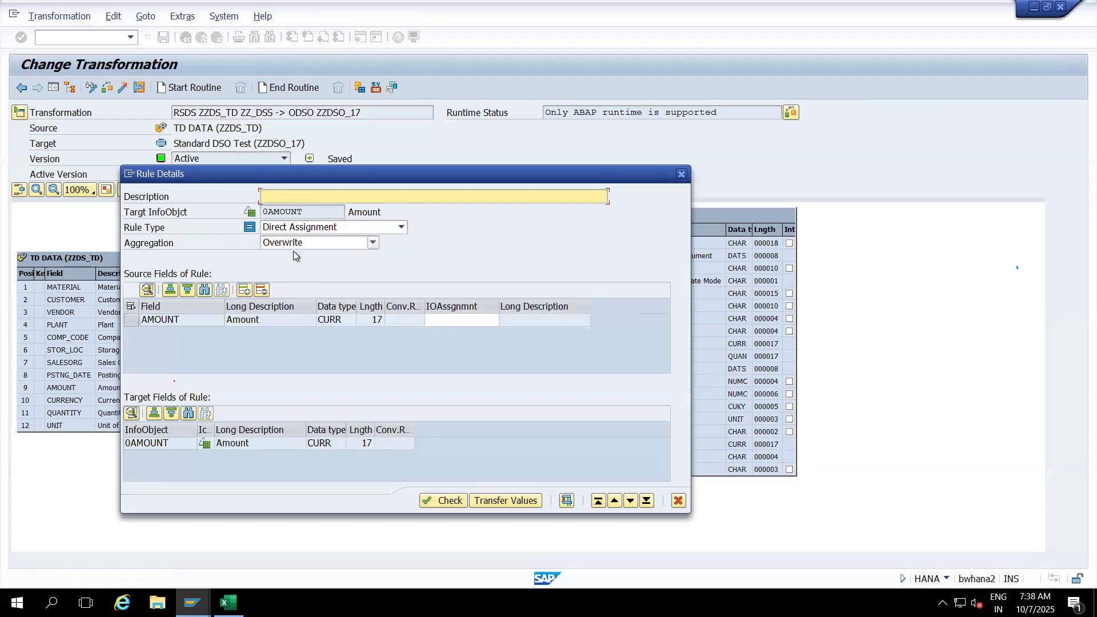
pyautogui.click(373, 244)
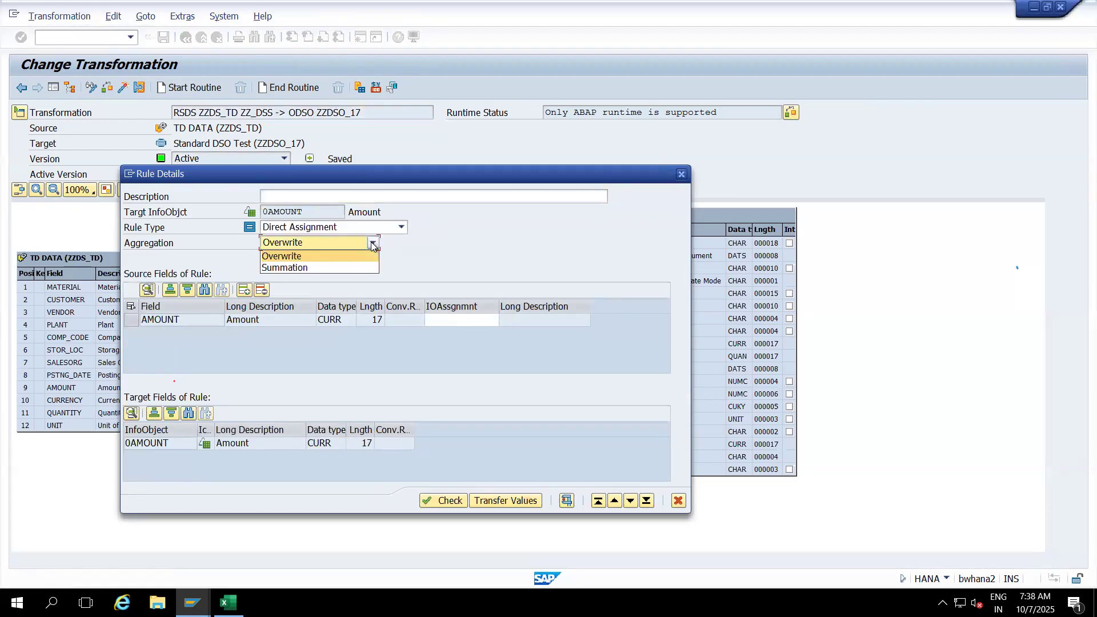
pyautogui.click(293, 268)
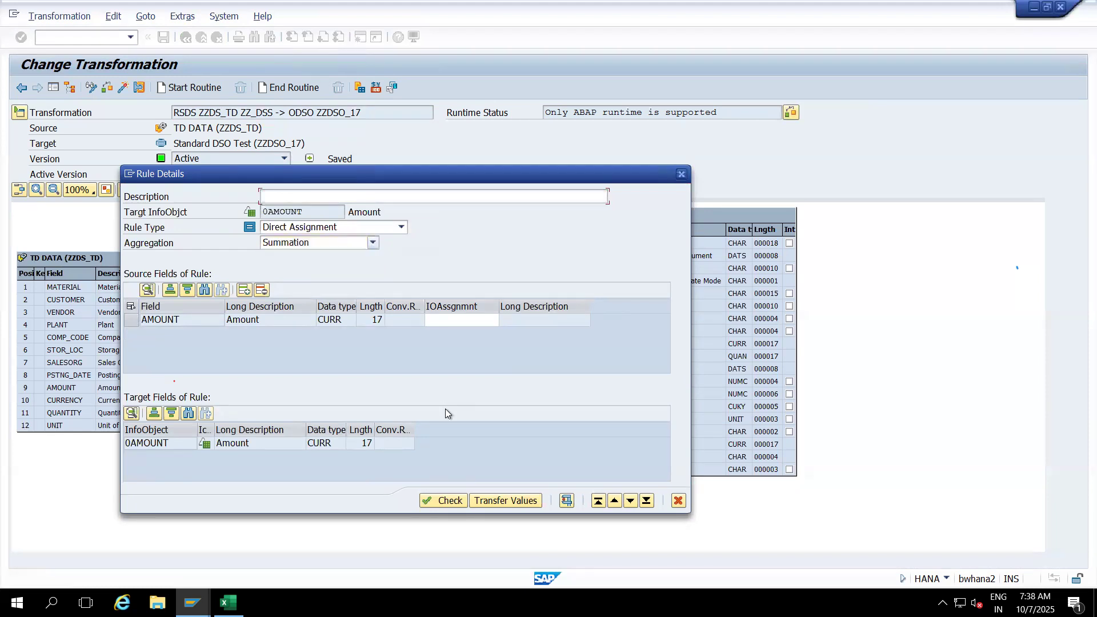
pyautogui.click(486, 501)
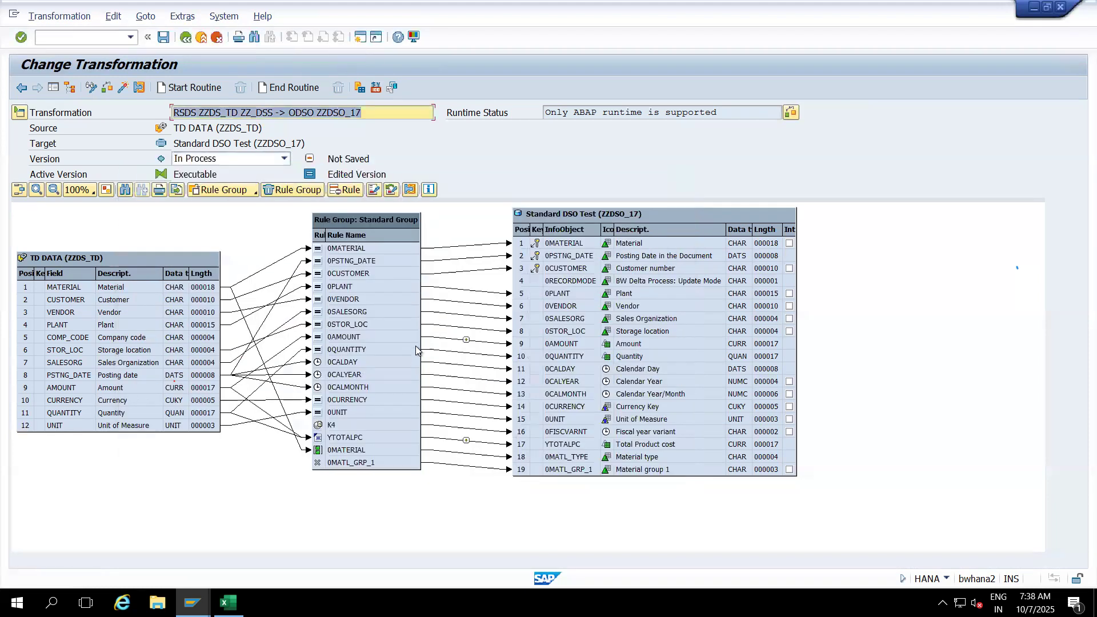
# Set the 0QUANTITY rule's aggregation to Summation and transfer the values
pyautogui.click(334, 353)
pyautogui.doubleClick(332, 354)
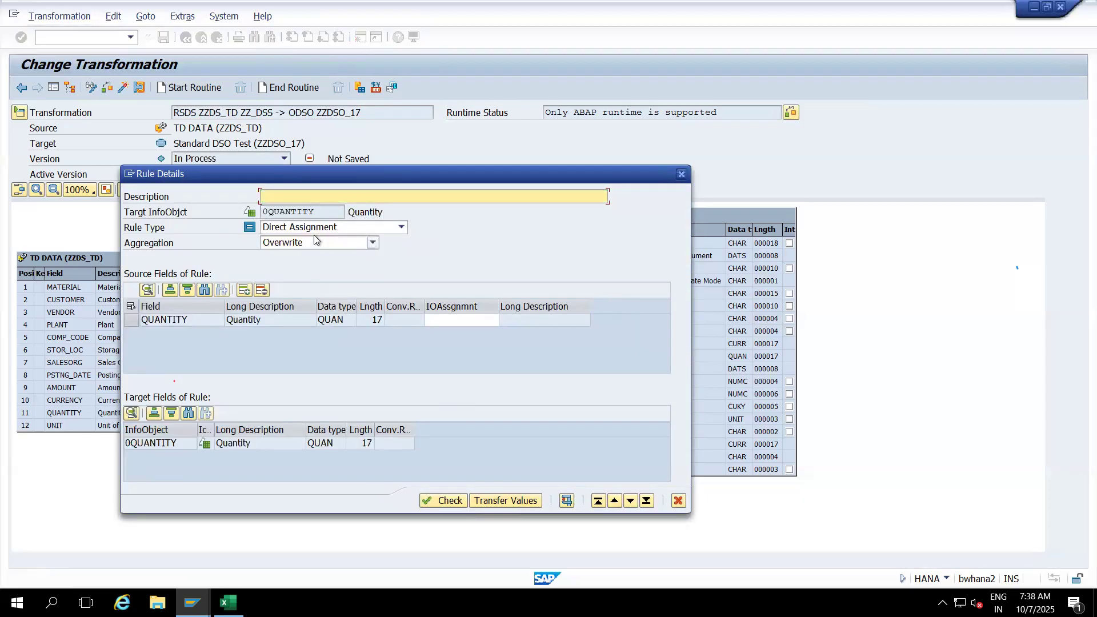
pyautogui.click(314, 241)
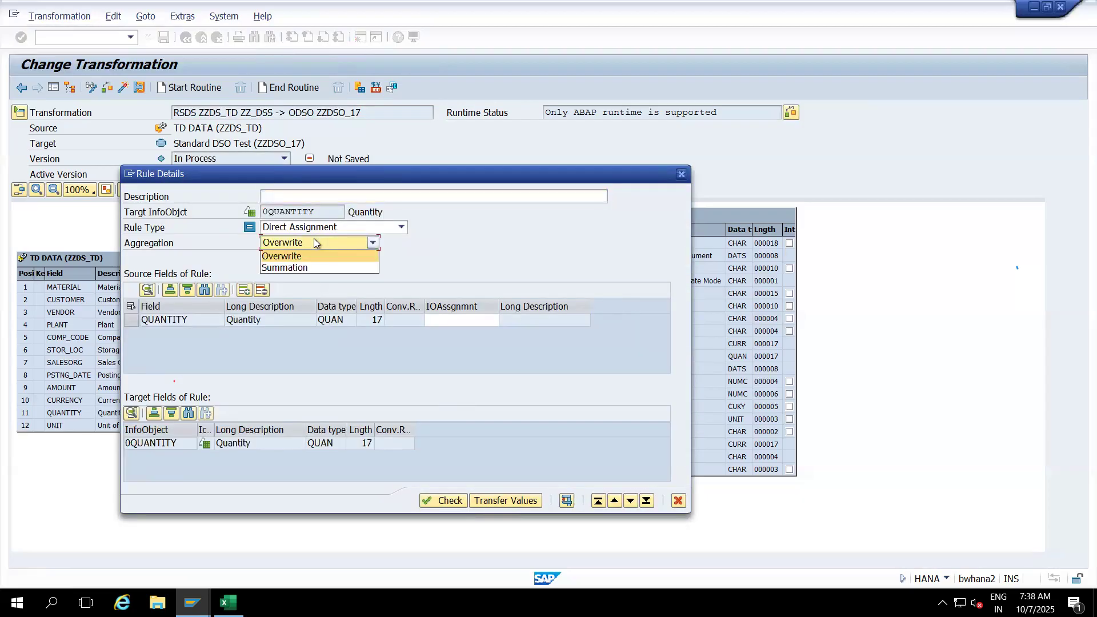
pyautogui.click(301, 268)
pyautogui.click(483, 499)
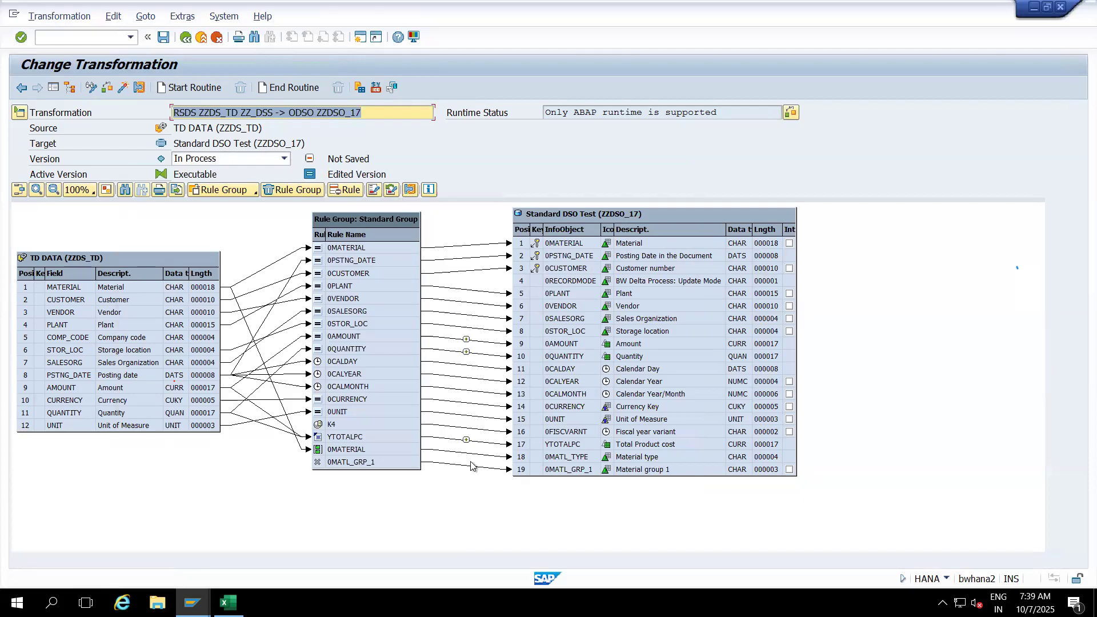
# Set the 0AMOUNT rule's aggregation back to Overwrite and transfer the values
pyautogui.doubleClick(345, 336)
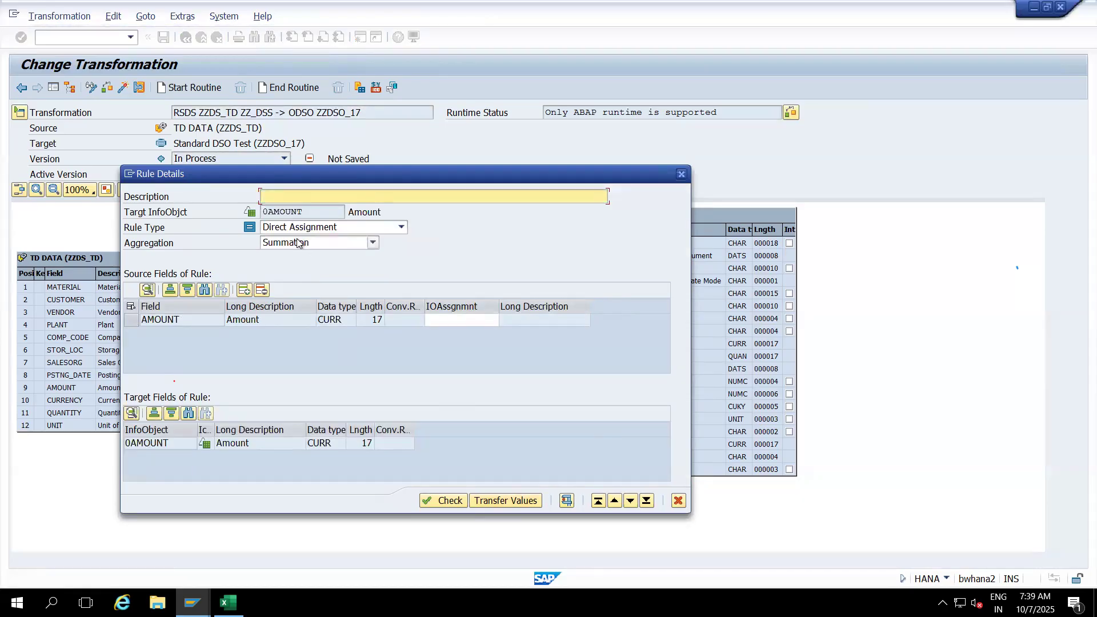
pyautogui.click(297, 242)
pyautogui.click(293, 255)
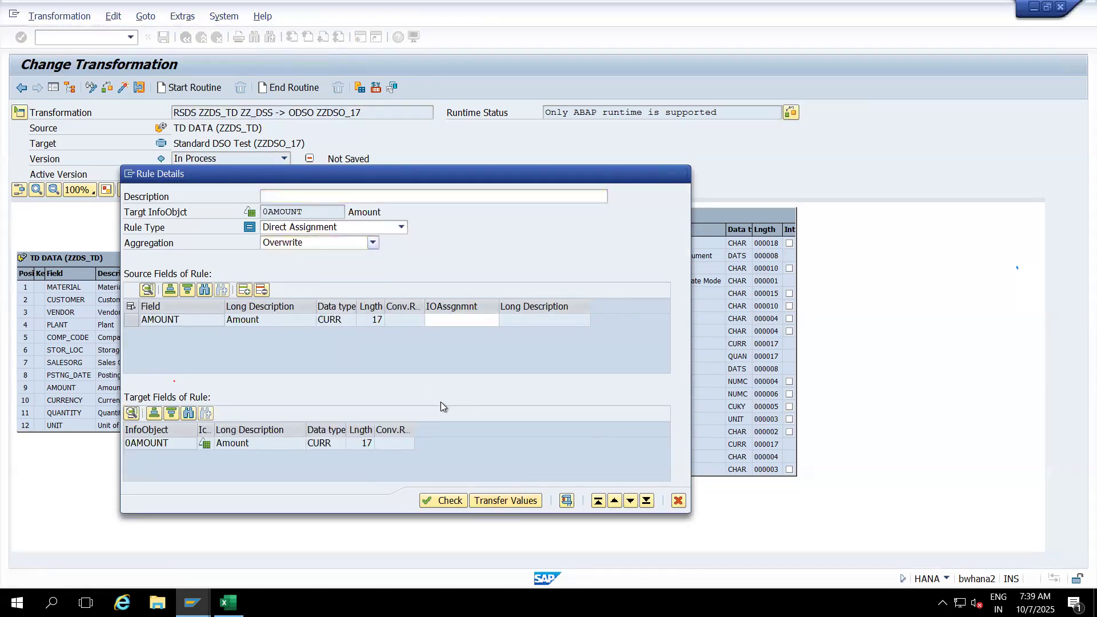
pyautogui.click(489, 501)
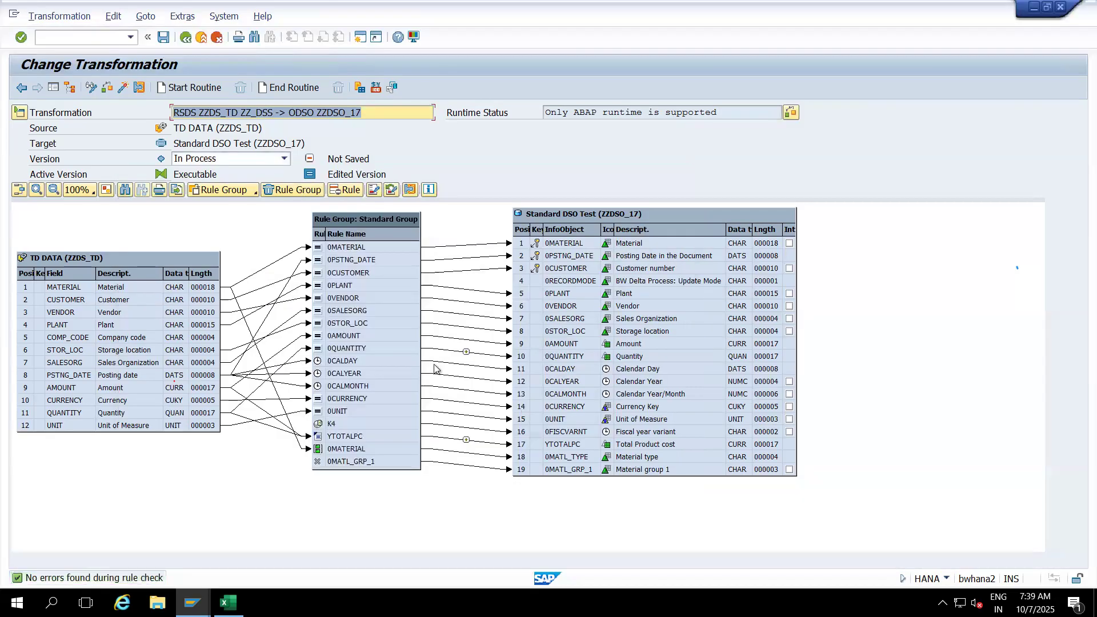
# Set the 0QUANTITY rule's aggregation back to Overwrite and transfer the values
pyautogui.doubleClick(359, 348)
pyautogui.click(339, 241)
pyautogui.click(284, 256)
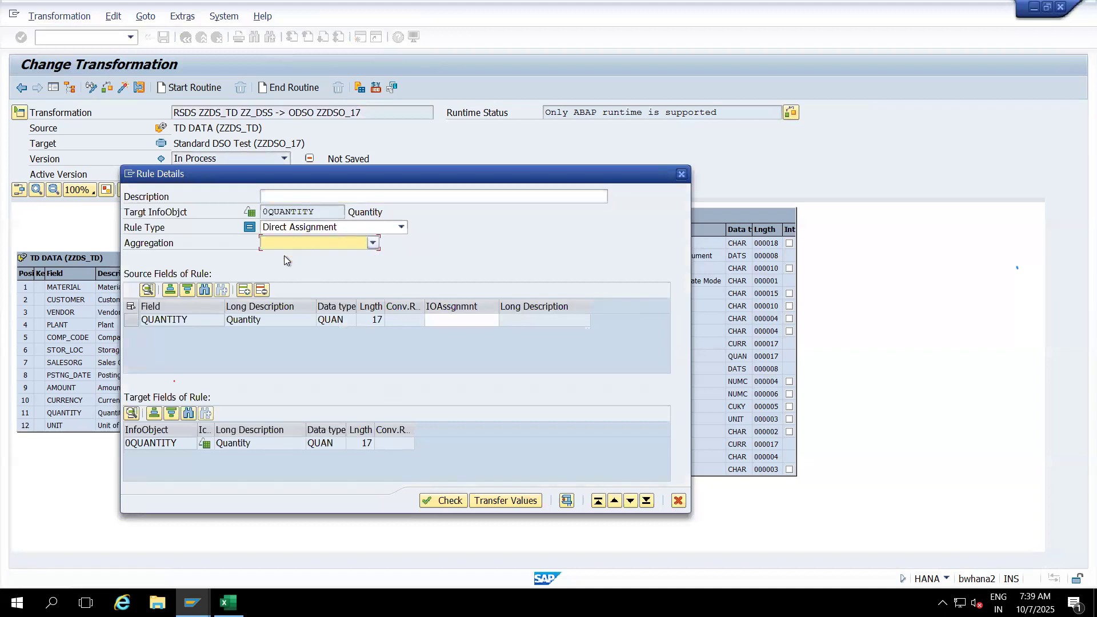
pyautogui.click(485, 501)
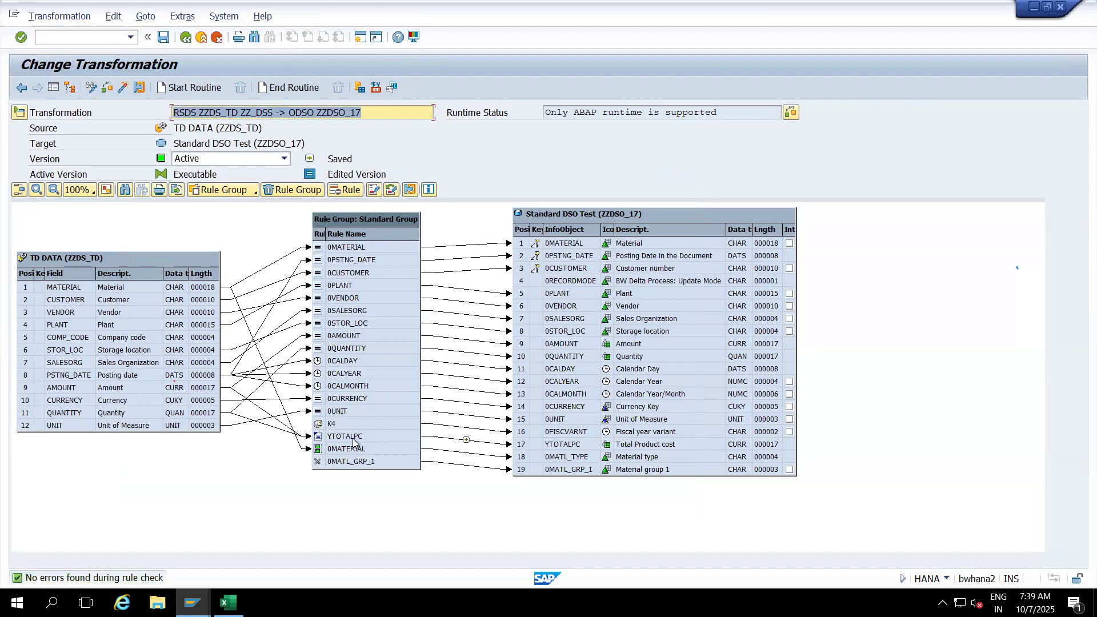
# Set the YTOTALPC rule's aggregation to Overwrite and transfer the values
pyautogui.click(352, 437)
pyautogui.doubleClick(352, 438)
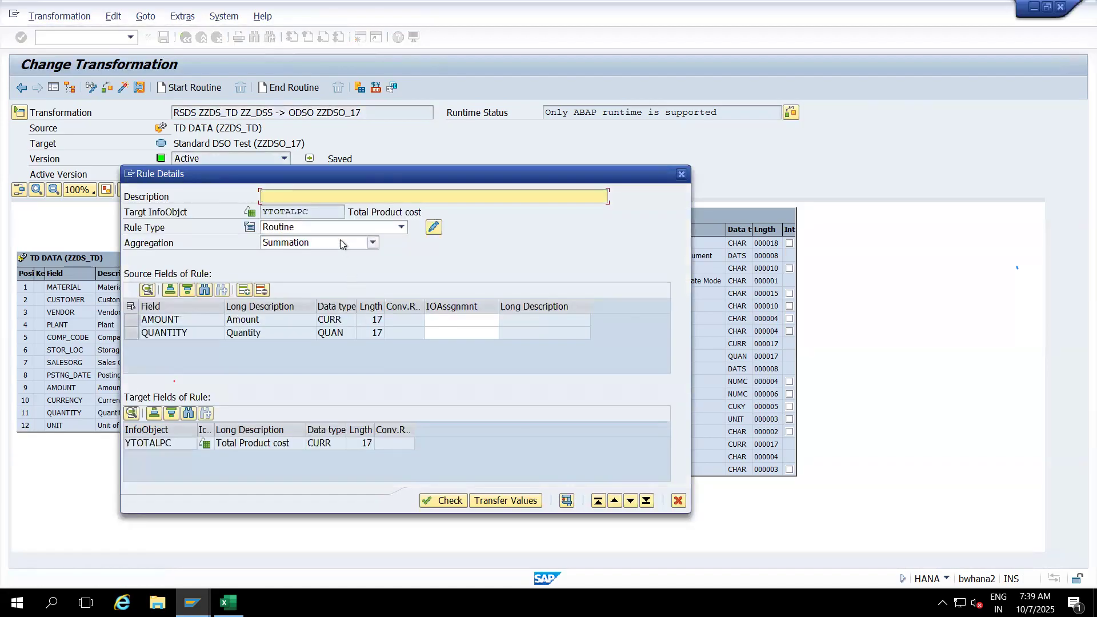
pyautogui.click(341, 243)
pyautogui.click(289, 257)
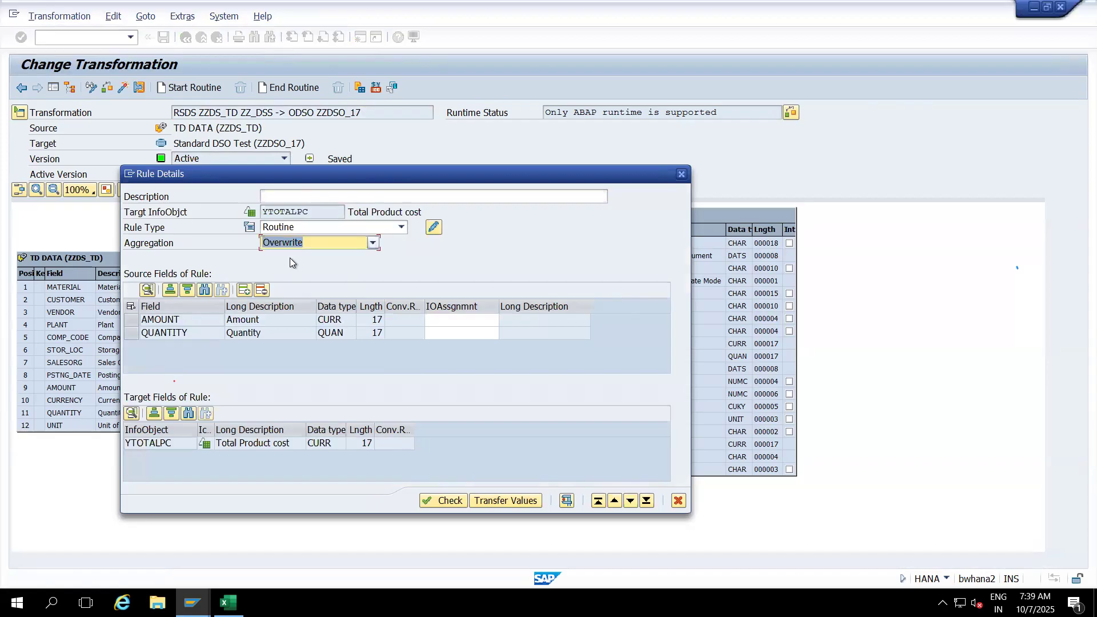
pyautogui.click(505, 500)
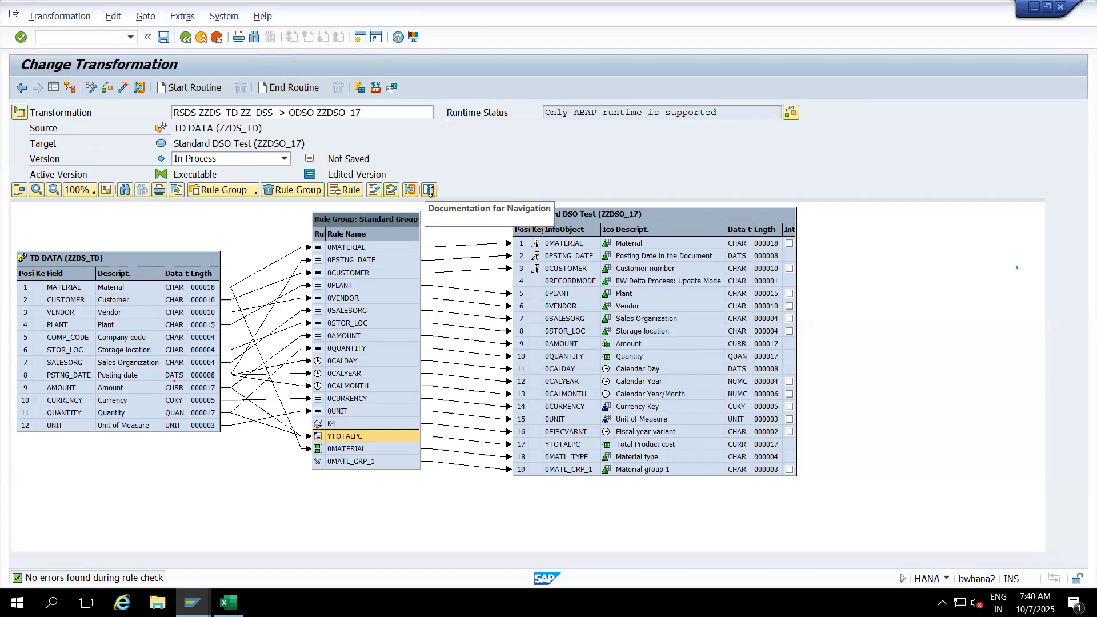
# Read the documentation on navigation options in the transformation, and close it
pyautogui.click(429, 190)
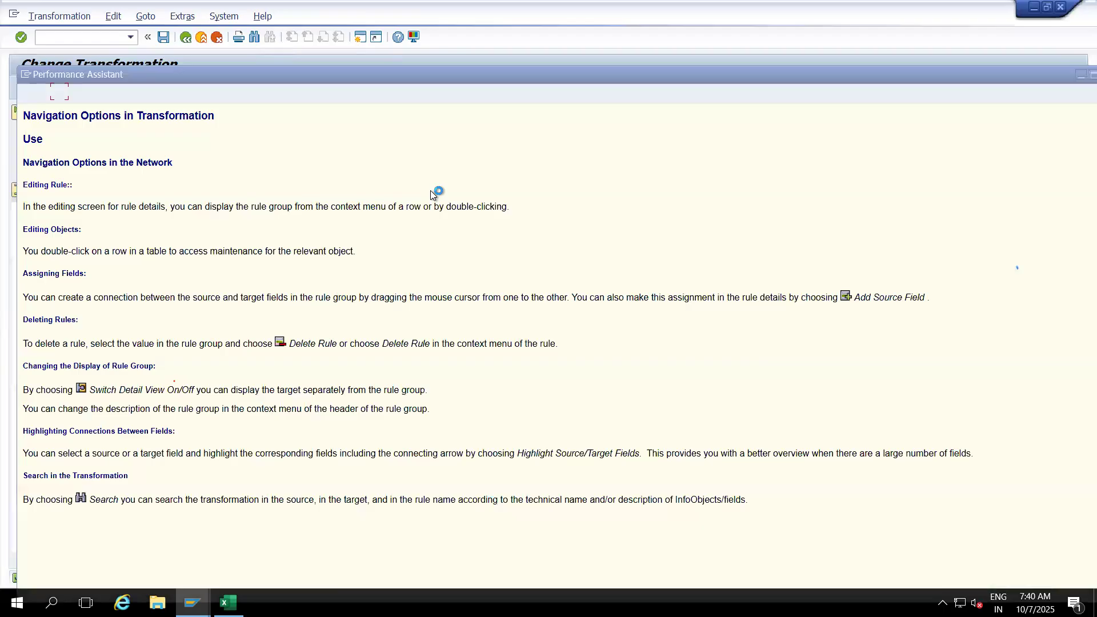
pyautogui.press('Escape')
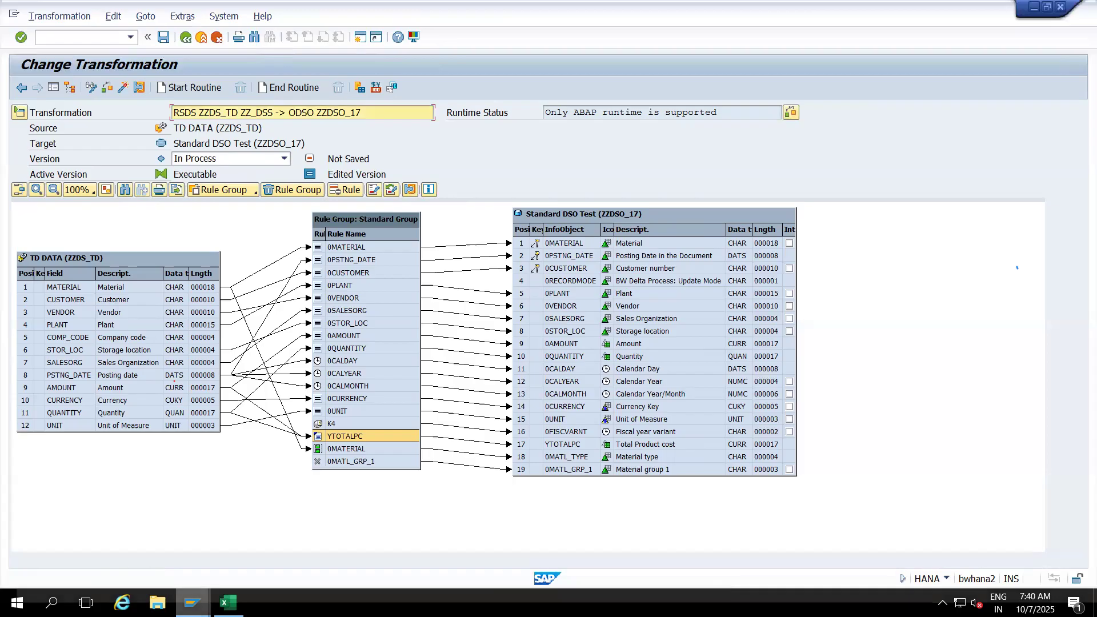
pyautogui.moveTo(192, 602)
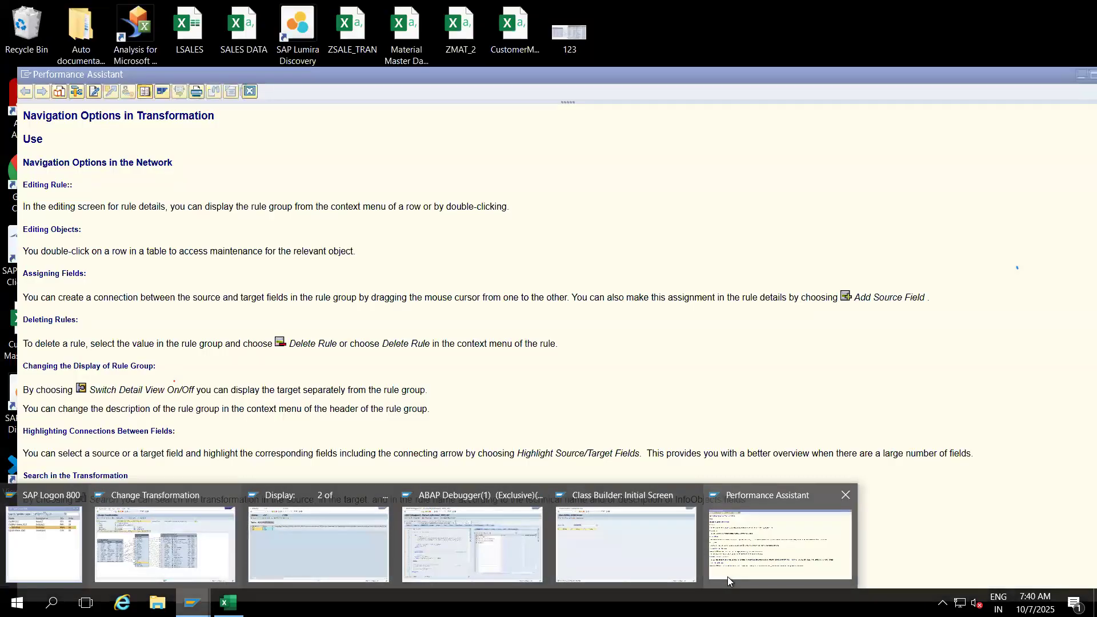
pyautogui.click(728, 577)
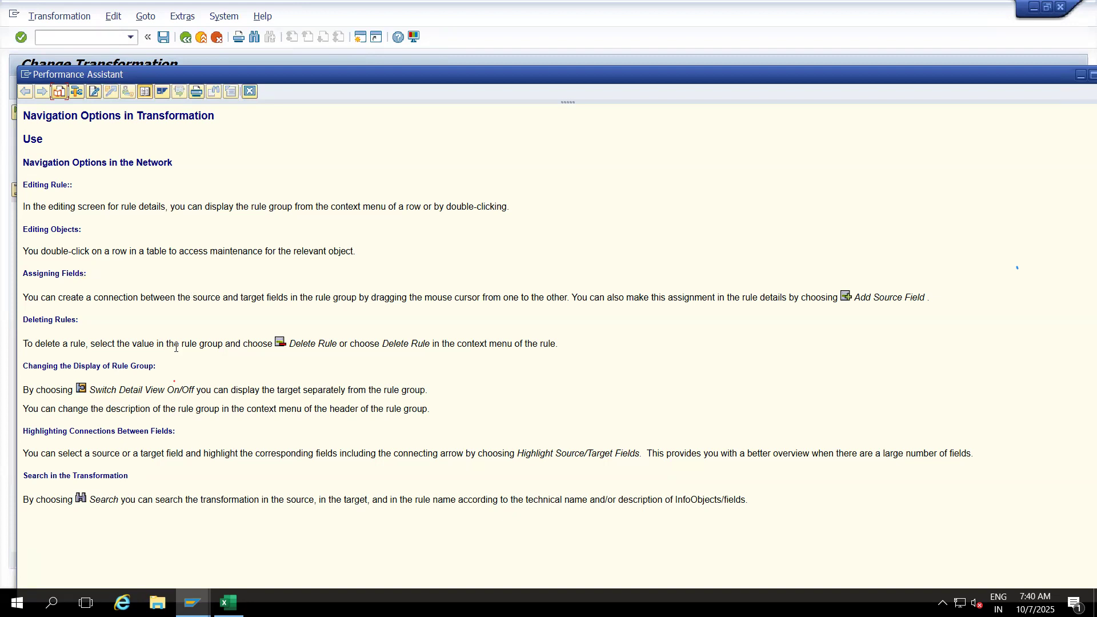
pyautogui.click(250, 92)
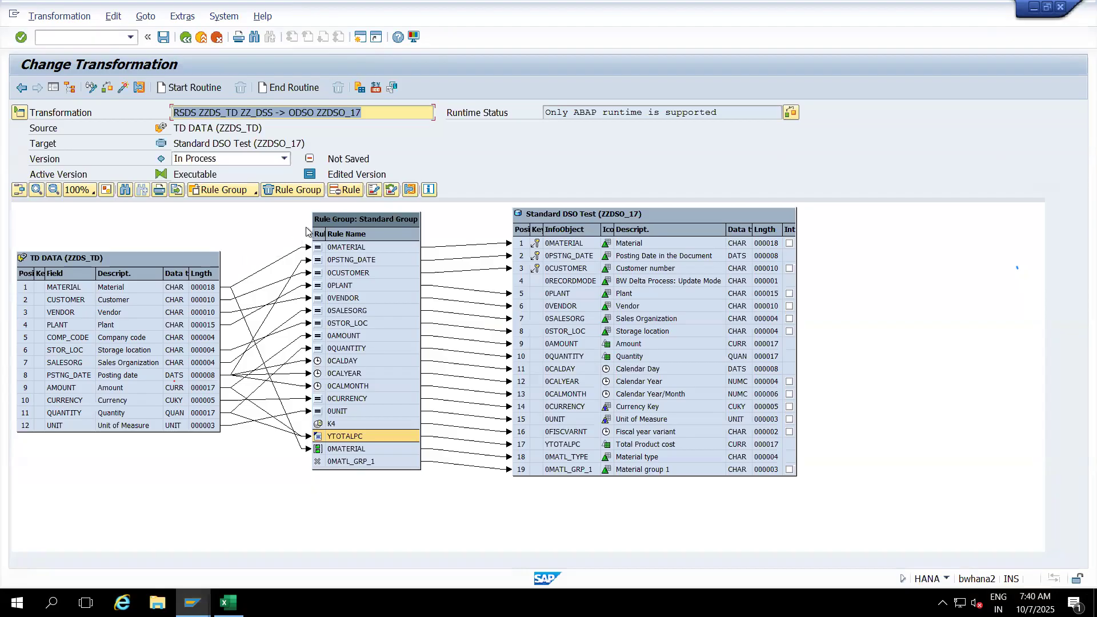
# Leave the transformation for the InfoProvider tree and reopen the ZZDSO_17 transformation in display mode with the navigation area hidden
pyautogui.click(202, 37)
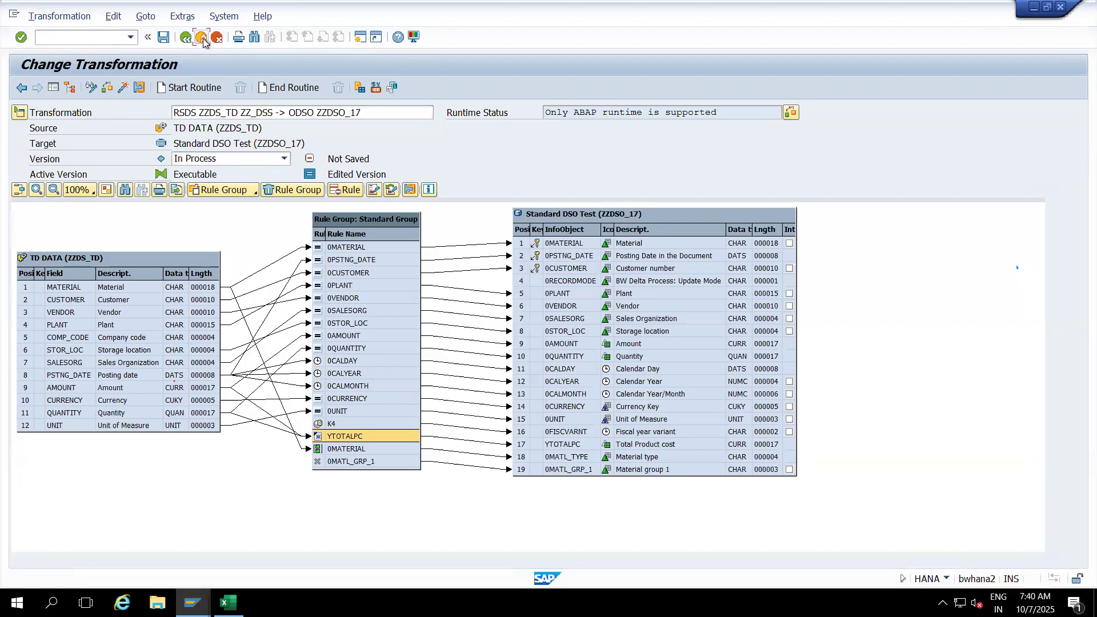
pyautogui.click(287, 259)
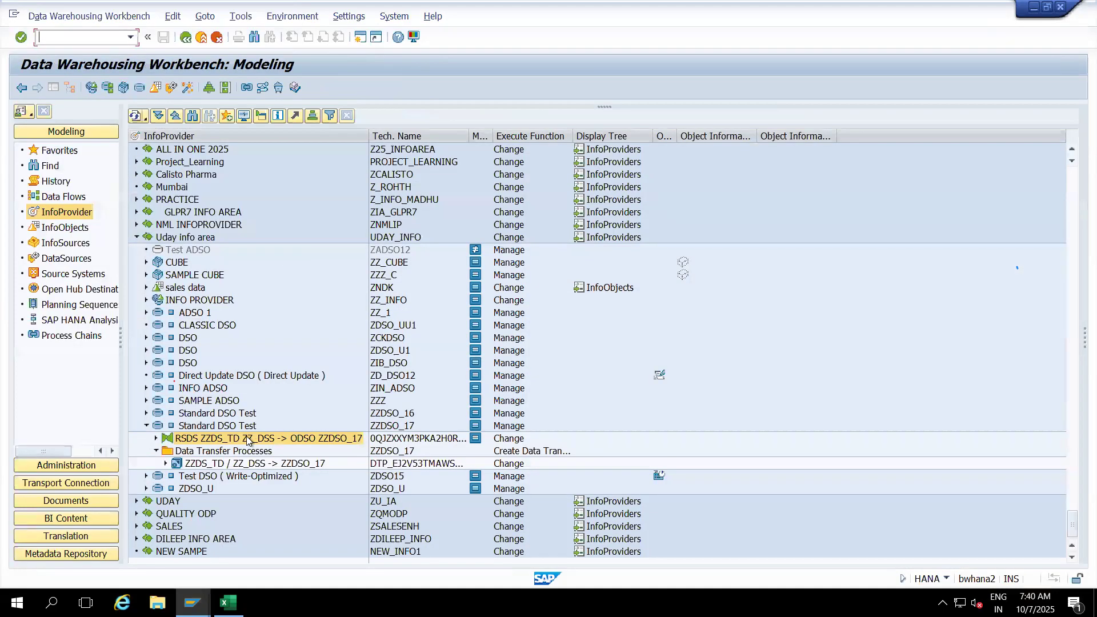
pyautogui.click(54, 91)
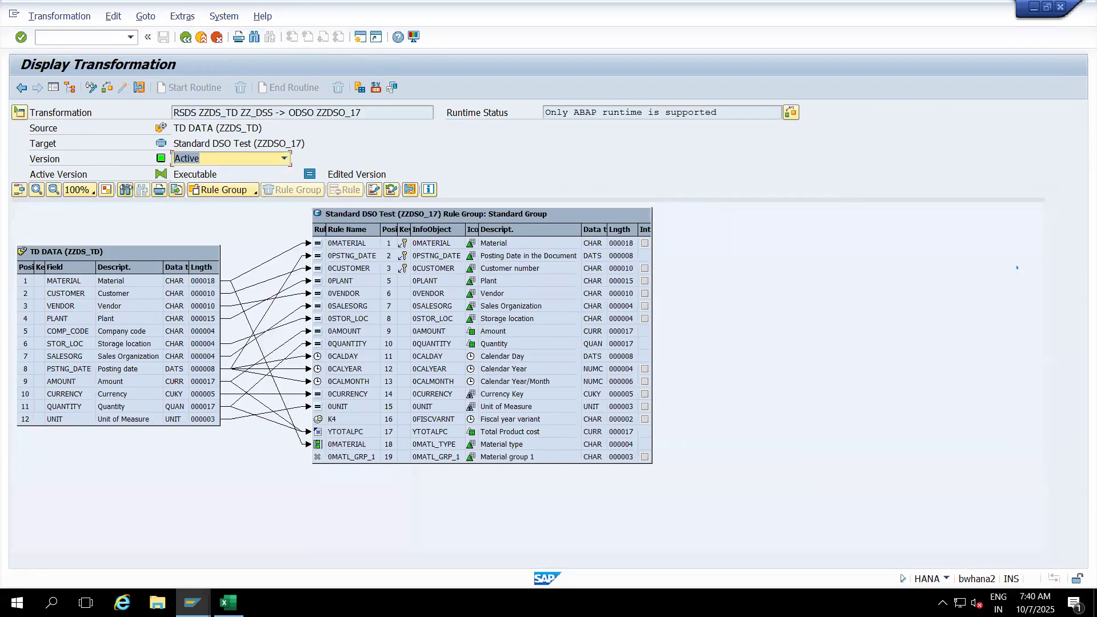
# Search the transformation's target for matl_type by technical name and description
pyautogui.click(126, 189)
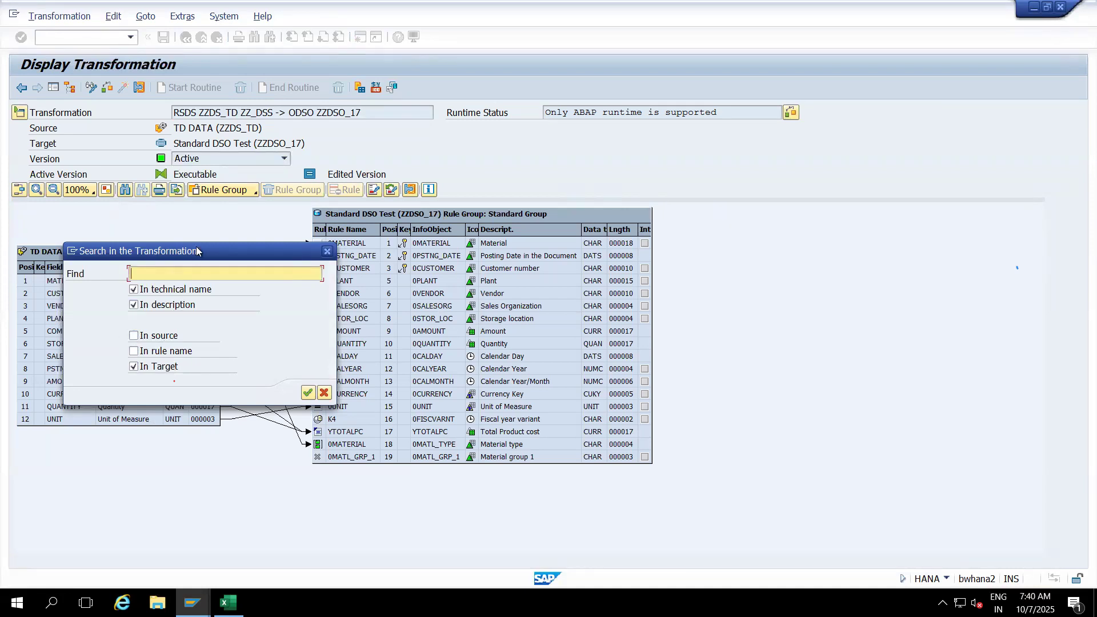
pyautogui.moveTo(197, 250); pyautogui.dragTo(167, 246)
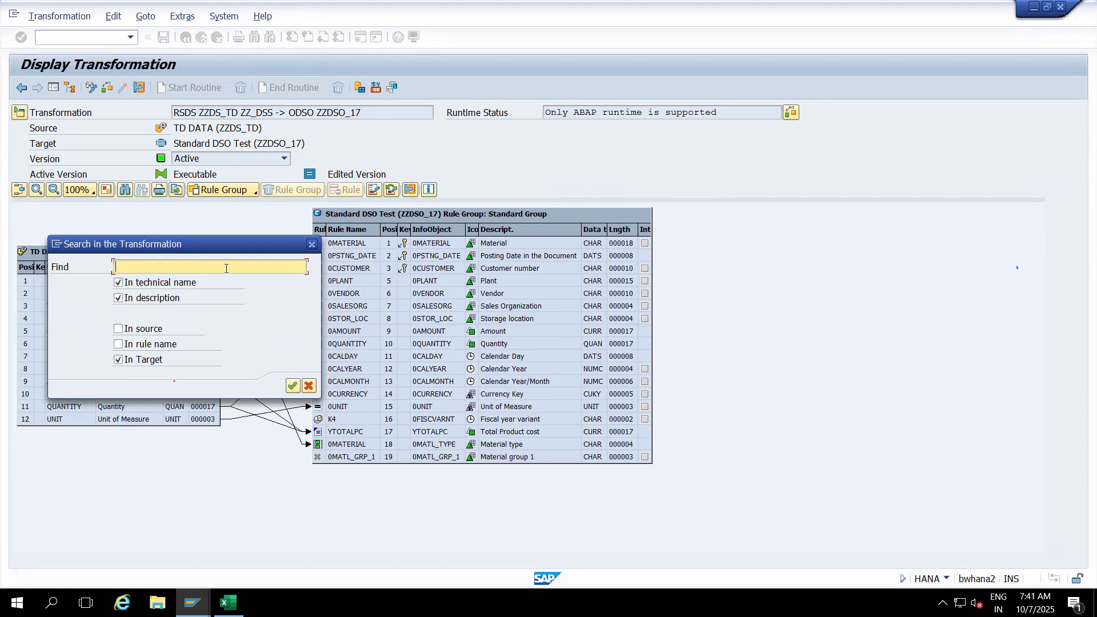
pyautogui.write('matl_type')
pyautogui.click(291, 387)
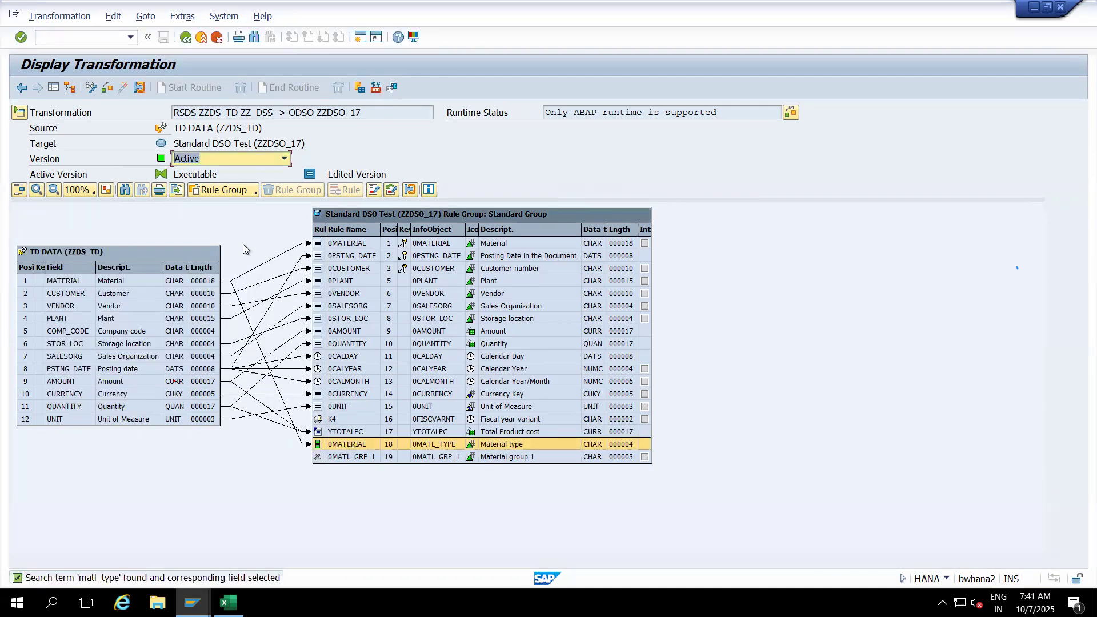
# Repeat the matl_type search in the source fields only, excluding the target
pyautogui.click(124, 189)
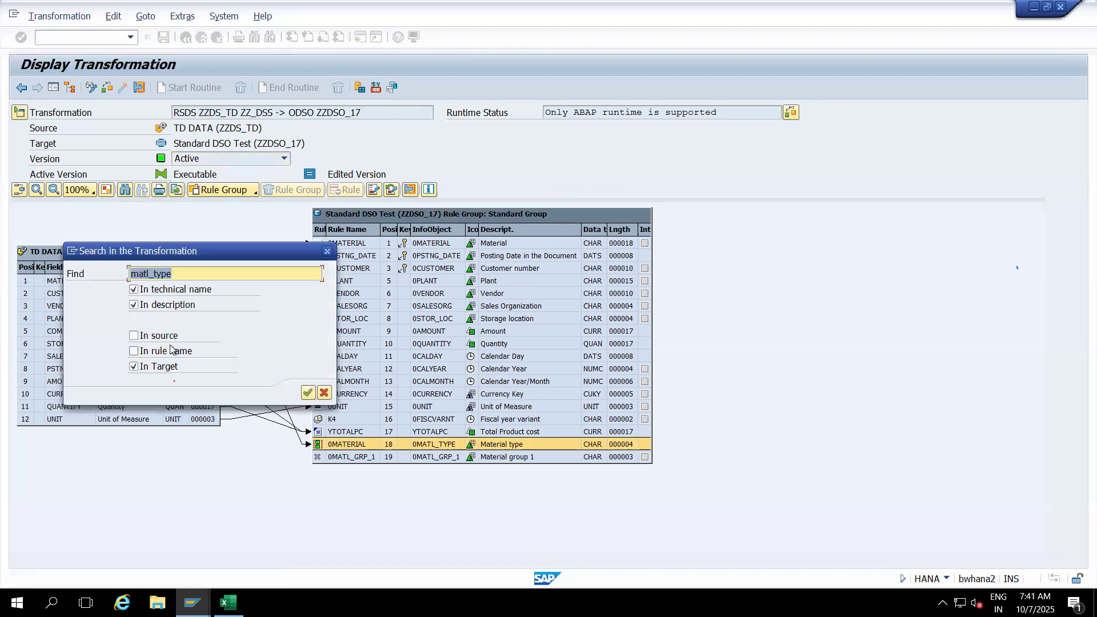
pyautogui.click(133, 366)
pyautogui.click(134, 336)
pyautogui.click(307, 392)
pyautogui.click(348, 434)
pyautogui.click(345, 457)
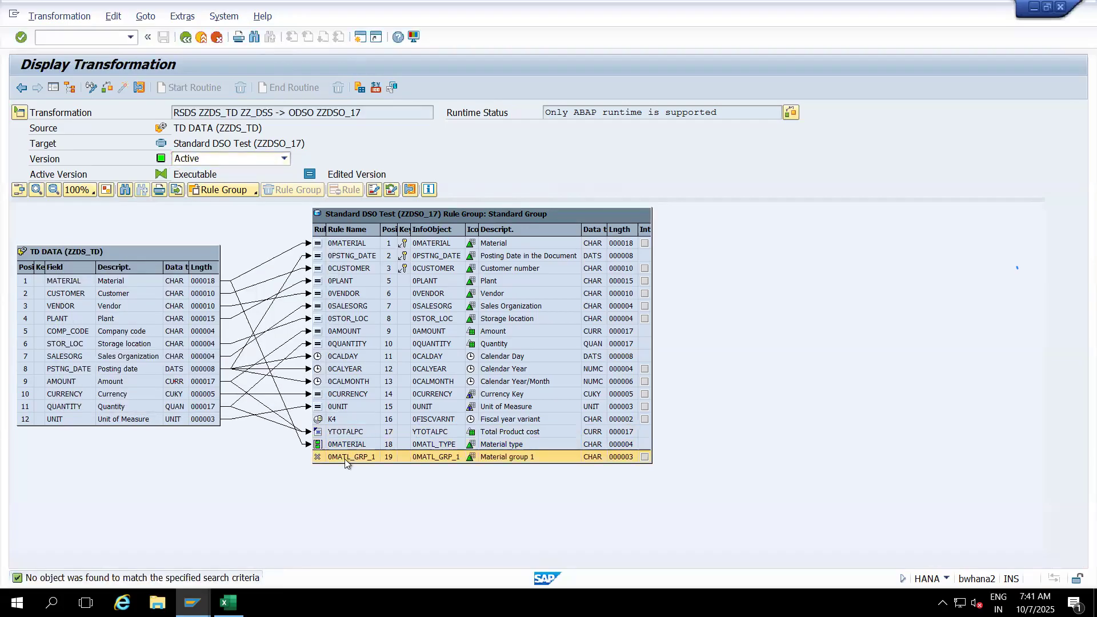
pyautogui.click(125, 189)
pyautogui.moveTo(187, 252); pyautogui.dragTo(755, 242)
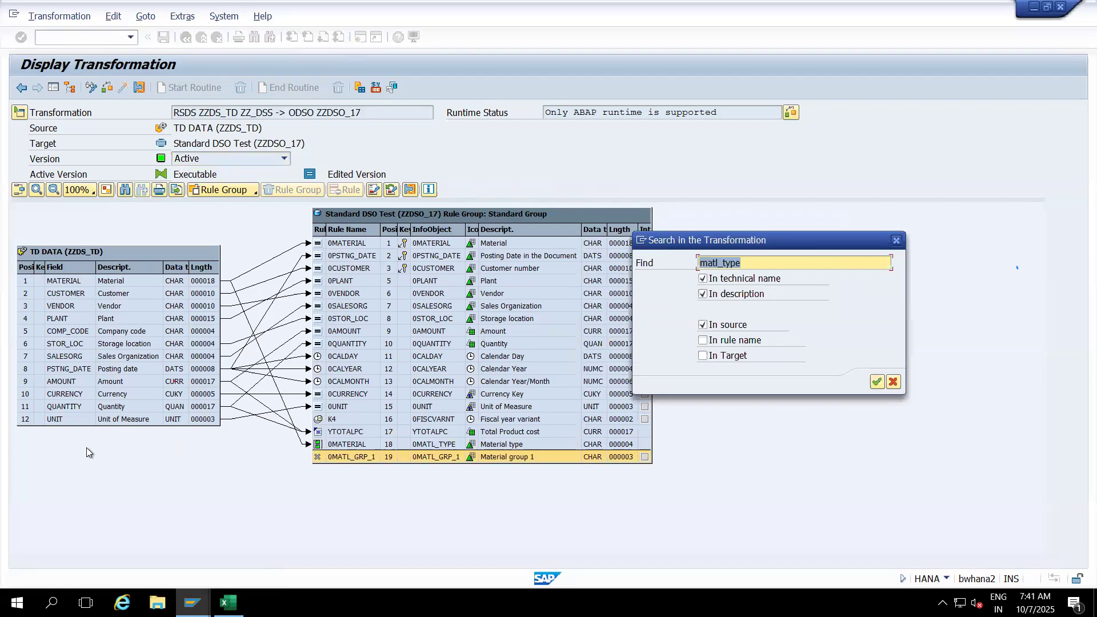
pyautogui.click(876, 381)
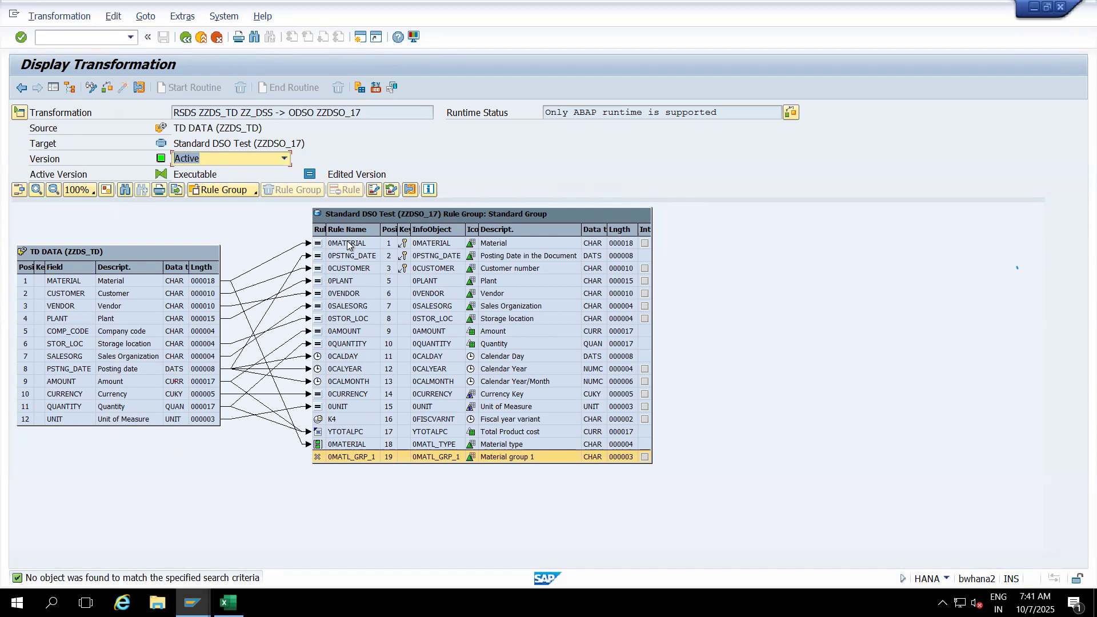
# Search for matl_type in both source and target, and highlight the source field connected to the matching target field
pyautogui.click(125, 190)
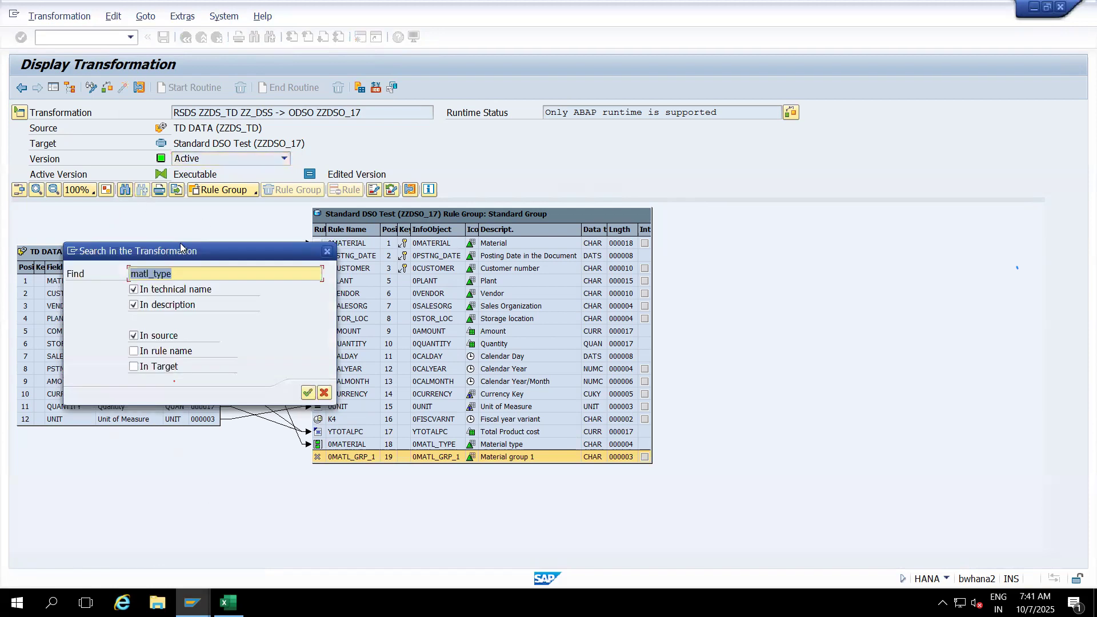
pyautogui.moveTo(180, 245); pyautogui.dragTo(777, 261)
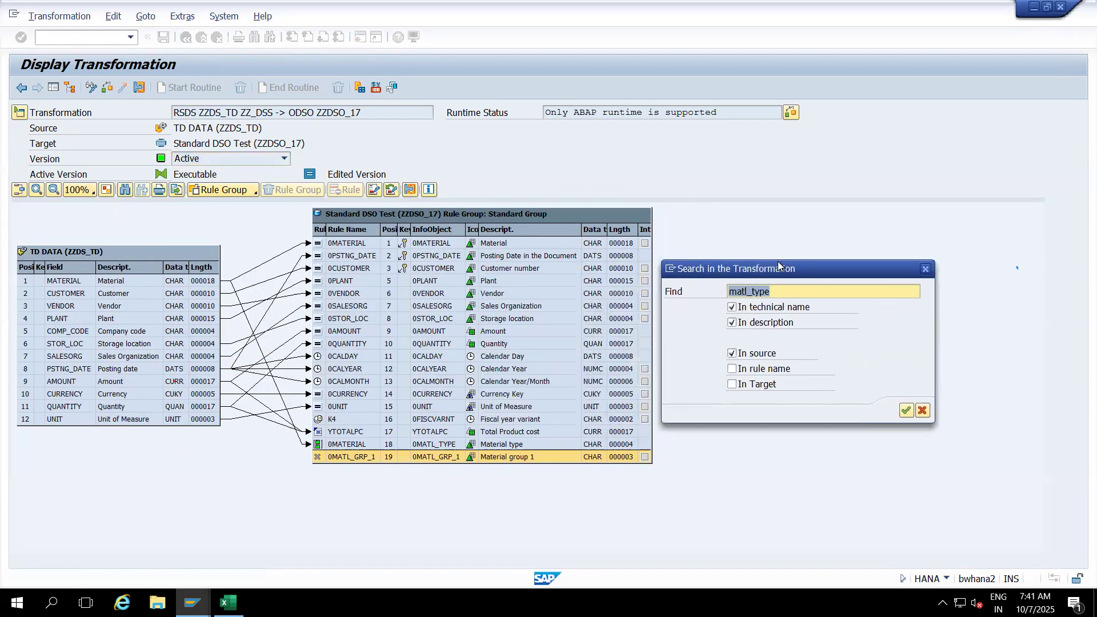
pyautogui.click(731, 384)
pyautogui.click(908, 410)
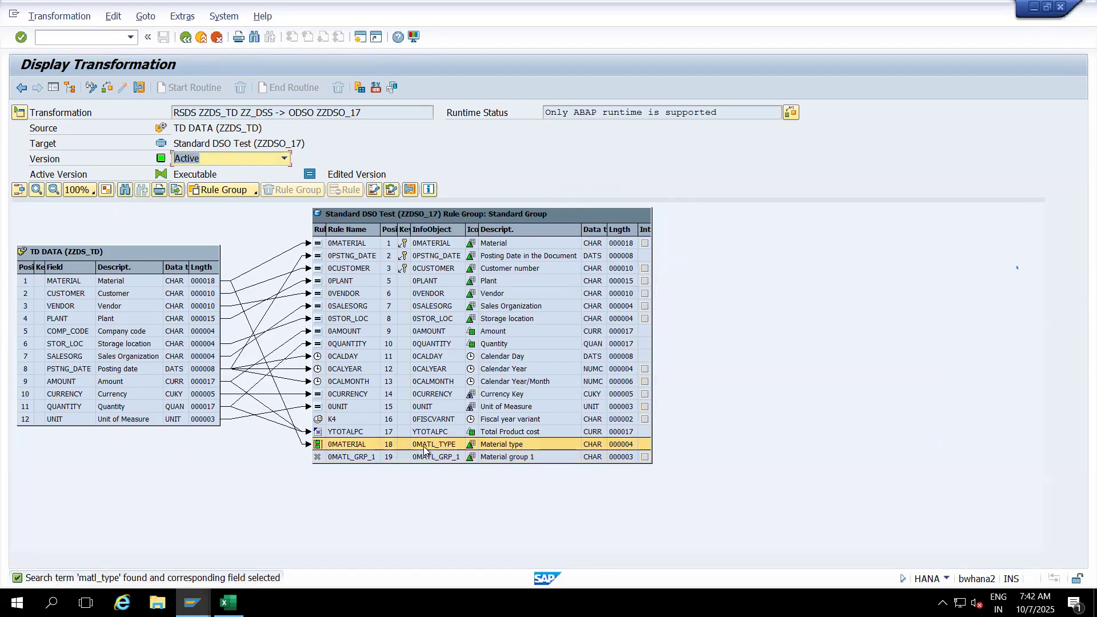
pyautogui.click(374, 191)
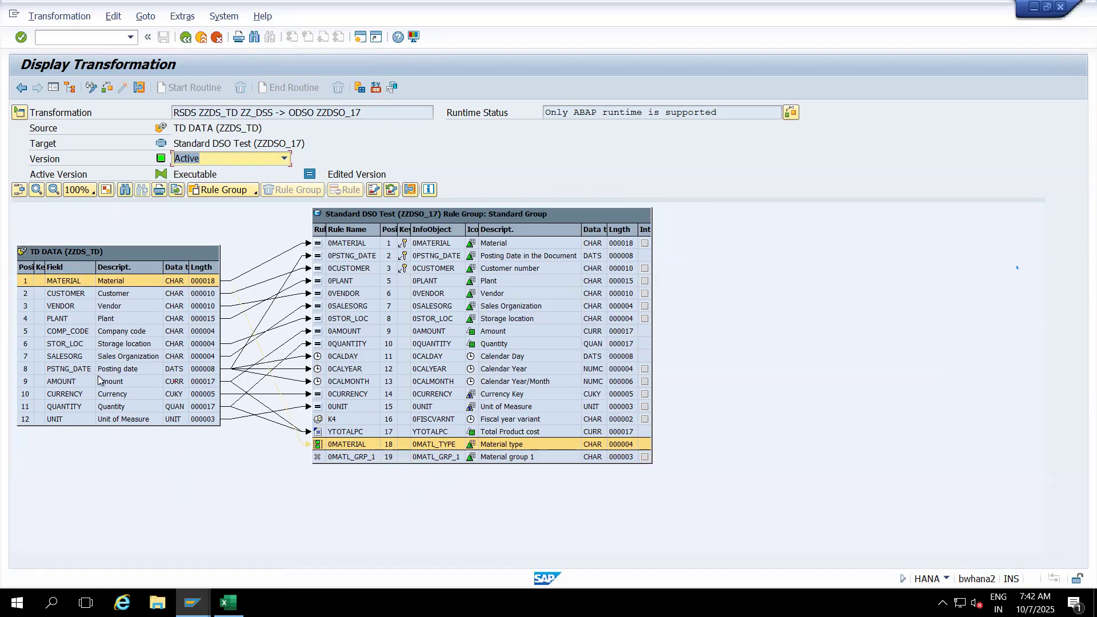
# Search the transformation for calmonth in both source and target, and repeat the search in the source only
pyautogui.click(124, 191)
pyautogui.write('calmonth')
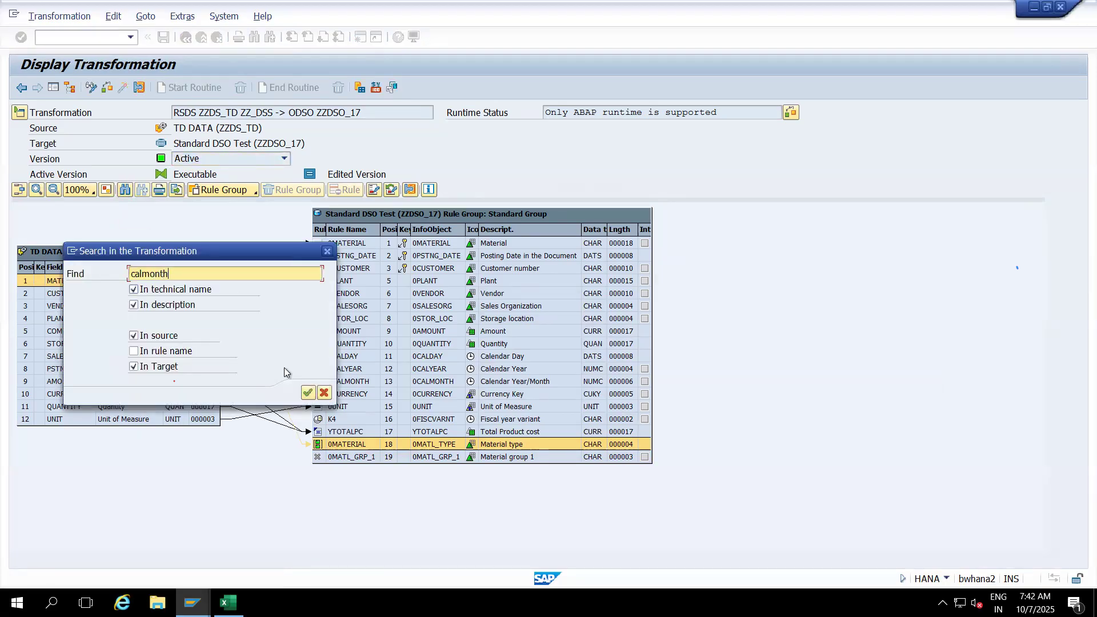
pyautogui.click(308, 393)
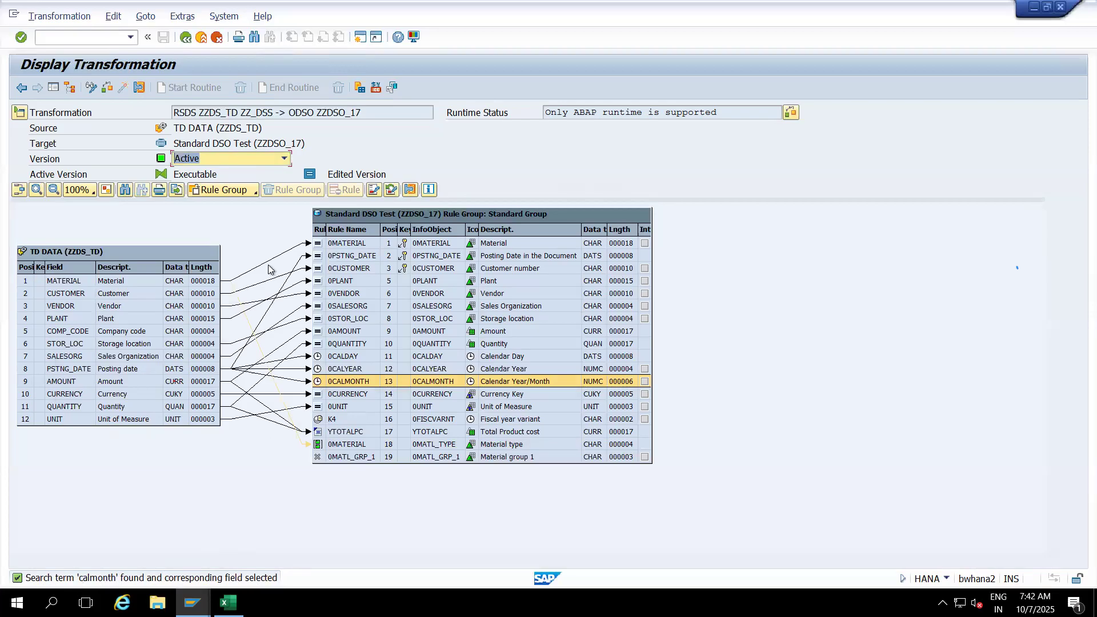
pyautogui.click(126, 190)
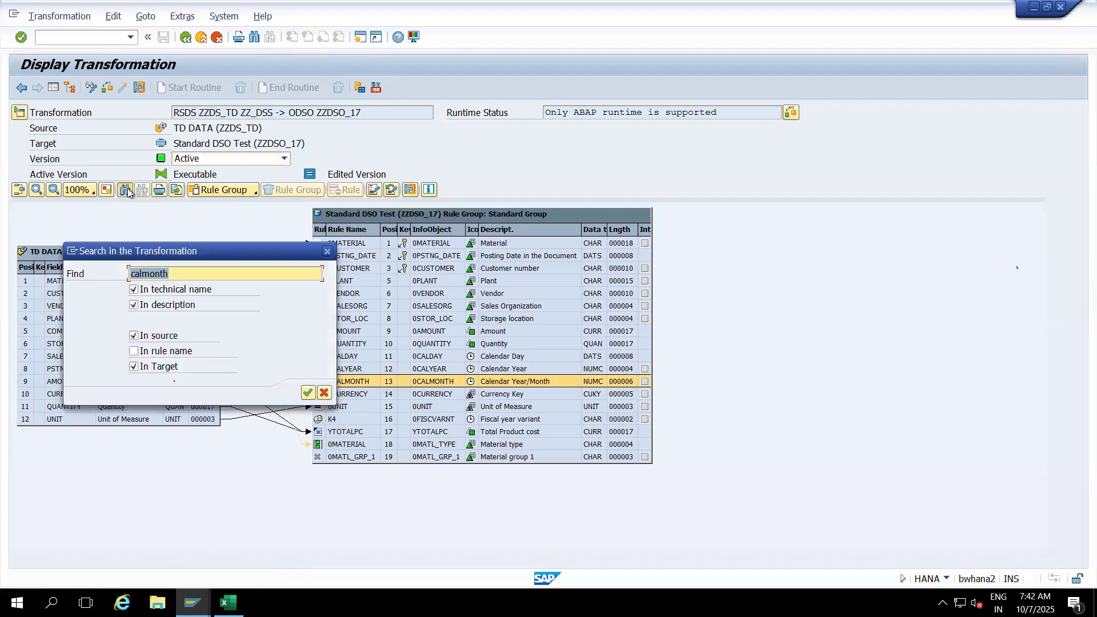
pyautogui.click(134, 366)
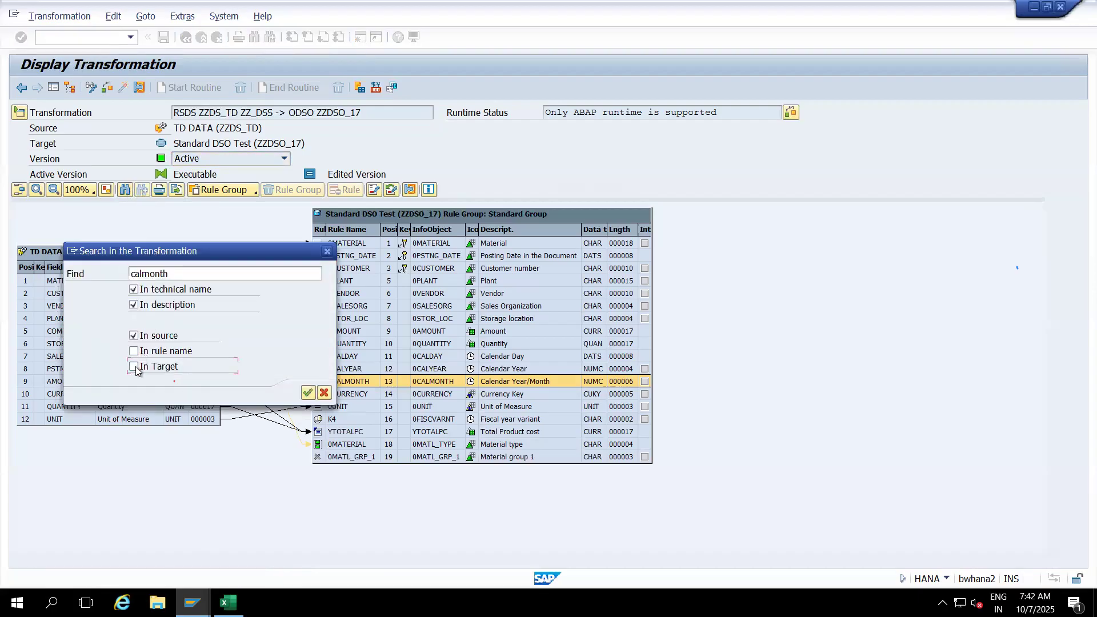
pyautogui.click(307, 393)
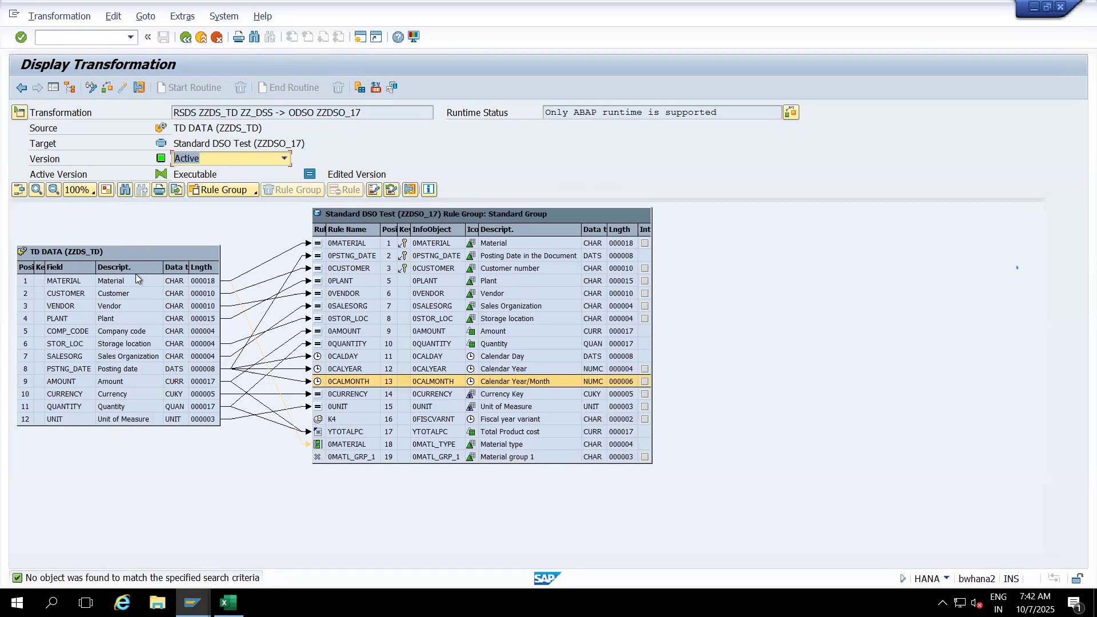
# Run the calmonth search again by technical name and description in the source fields only, with the target excluded
pyautogui.click(125, 189)
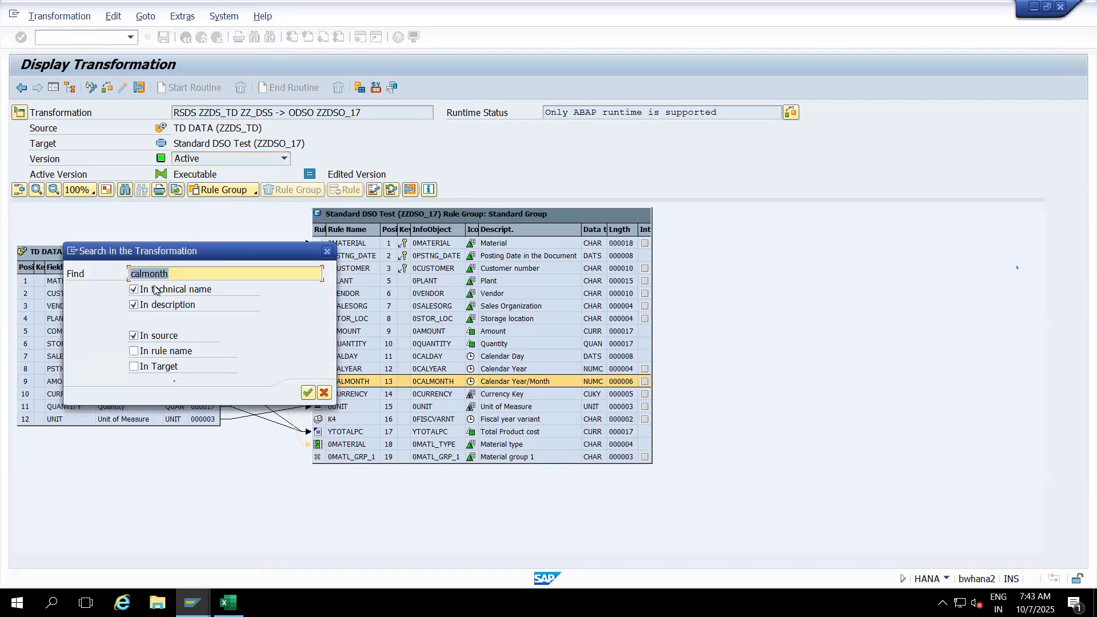
pyautogui.click(307, 392)
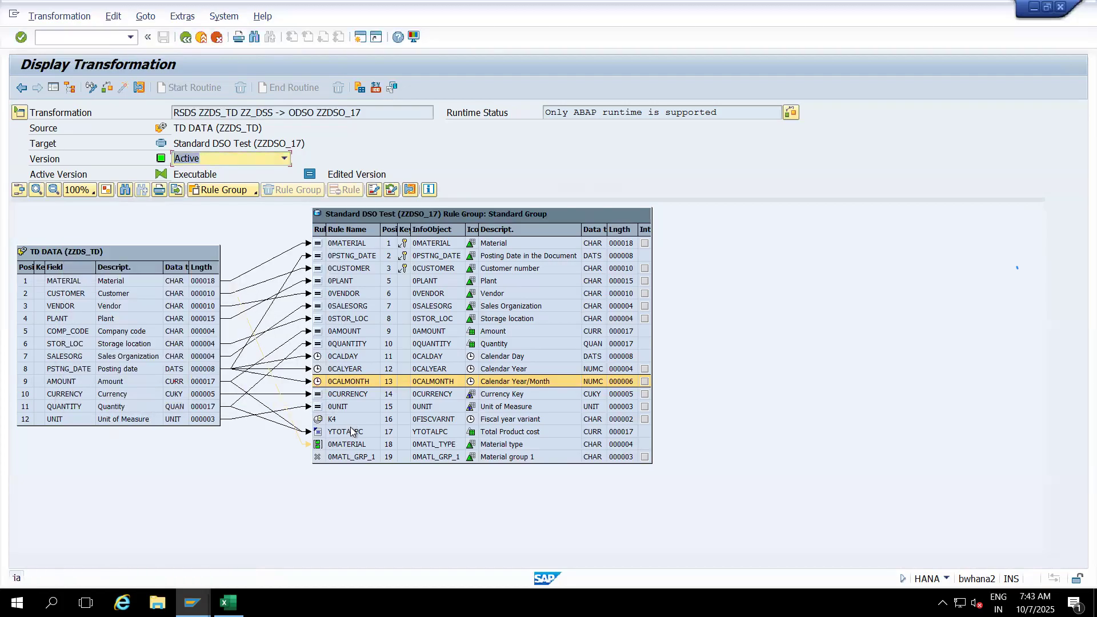
pyautogui.click(126, 194)
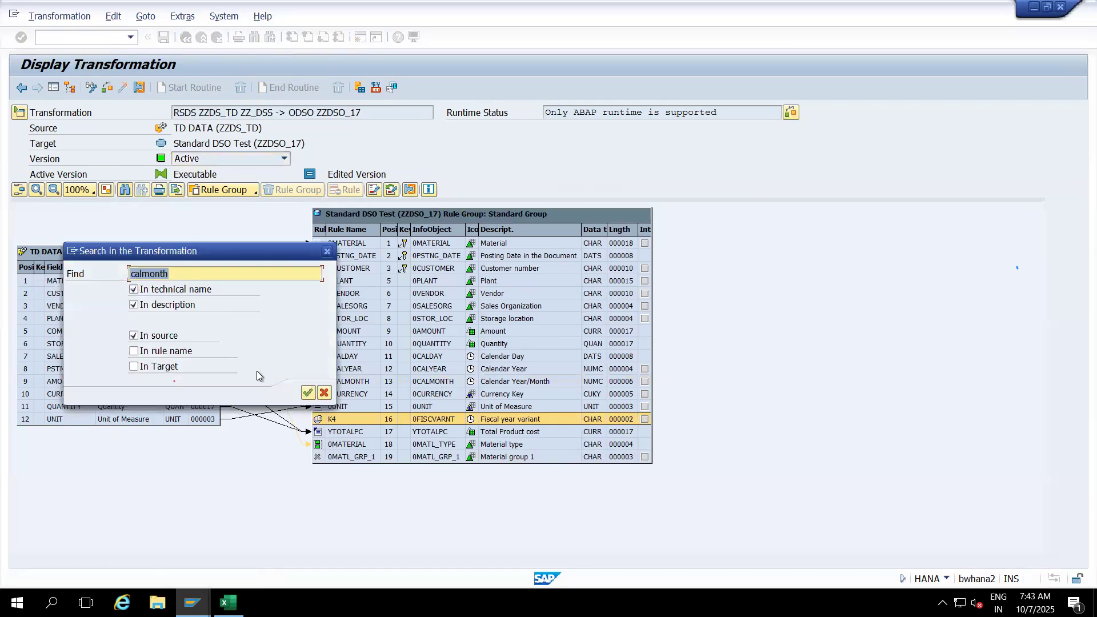
pyautogui.click(302, 392)
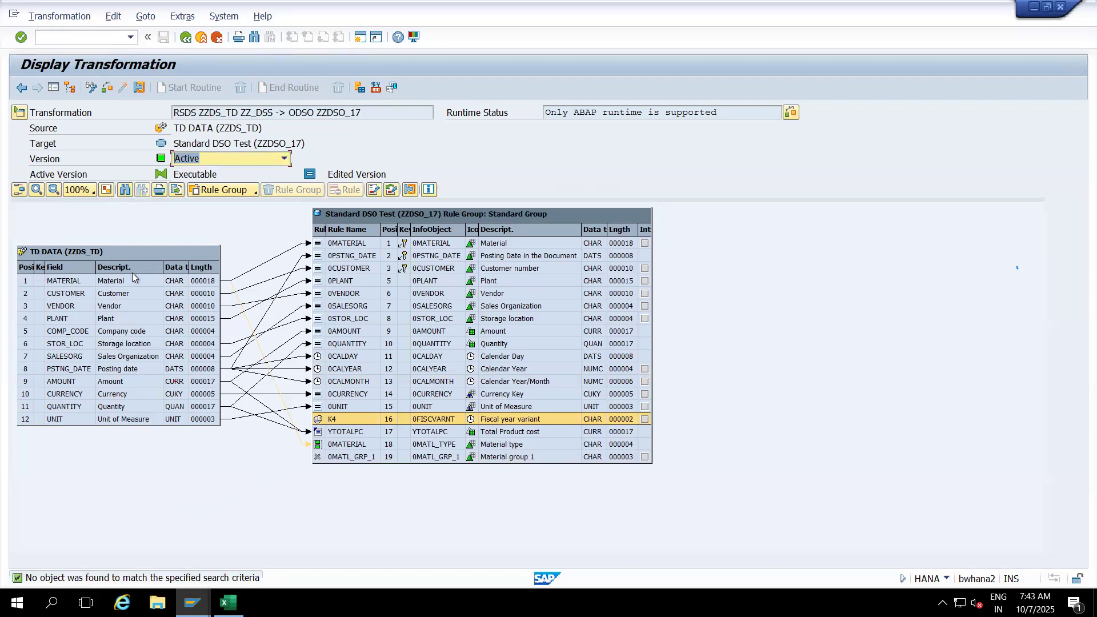
# Search for calmonth with the target included alongside the source, and clear the selection of the matching target field
pyautogui.click(124, 192)
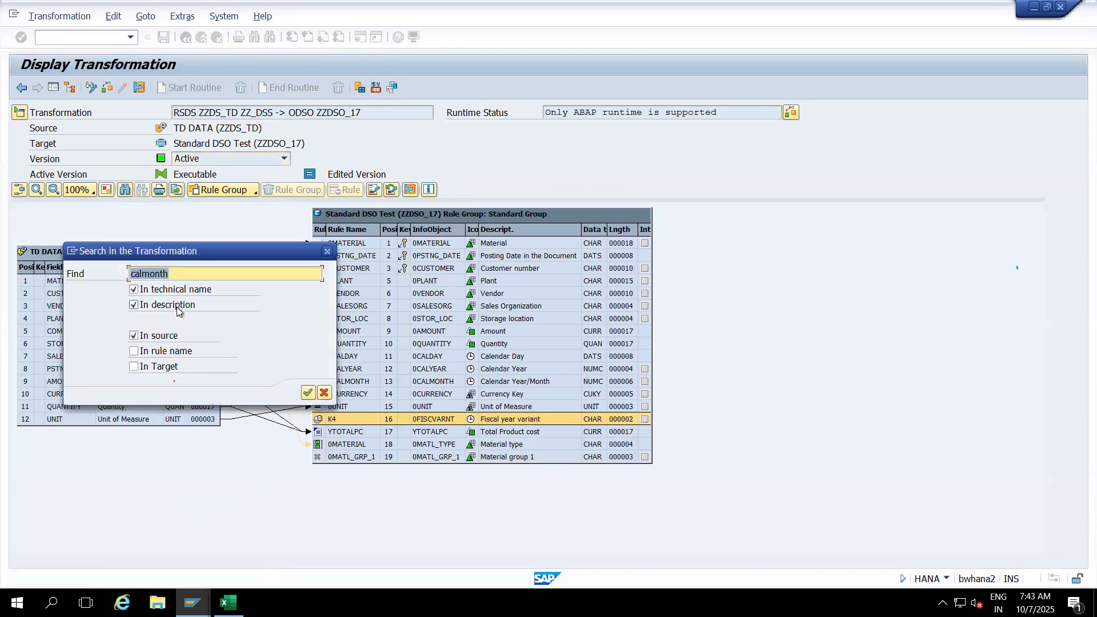
pyautogui.click(134, 367)
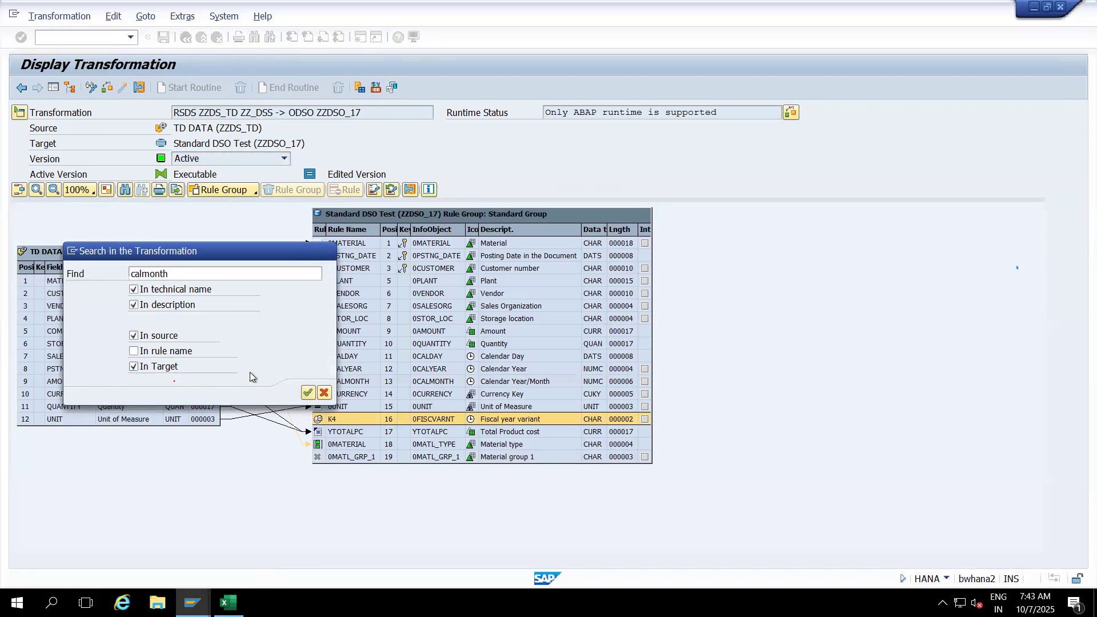
pyautogui.click(308, 393)
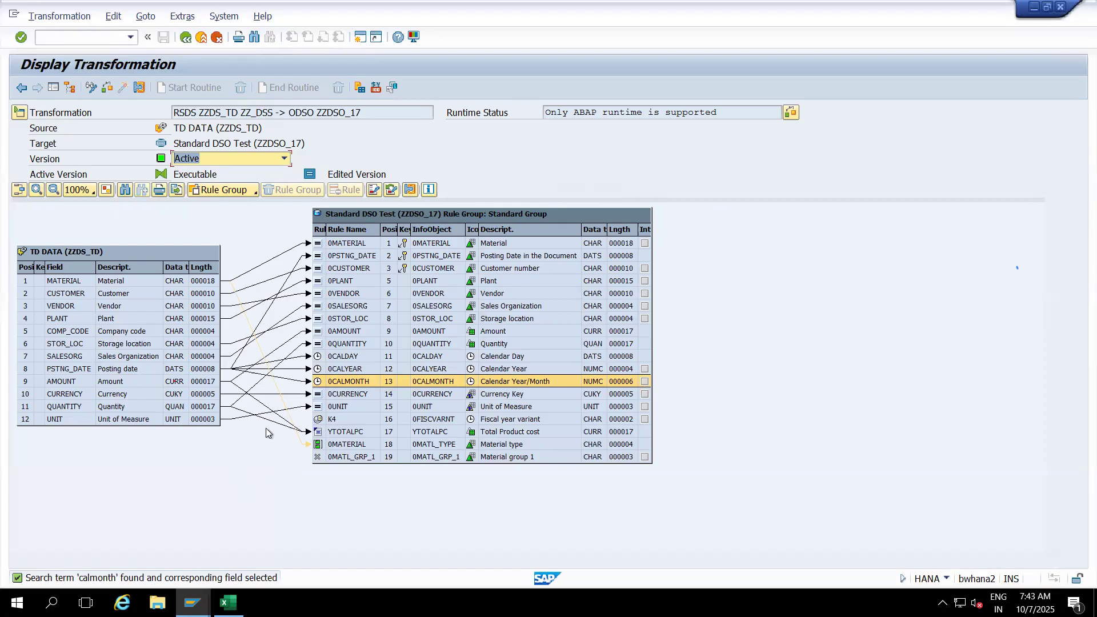
pyautogui.click(259, 245)
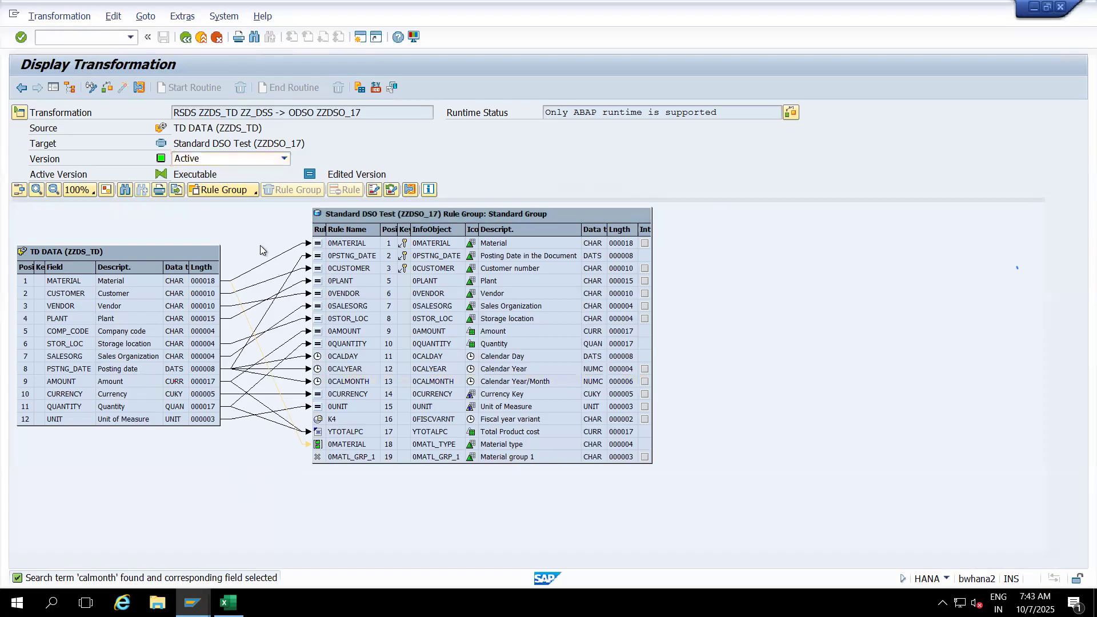